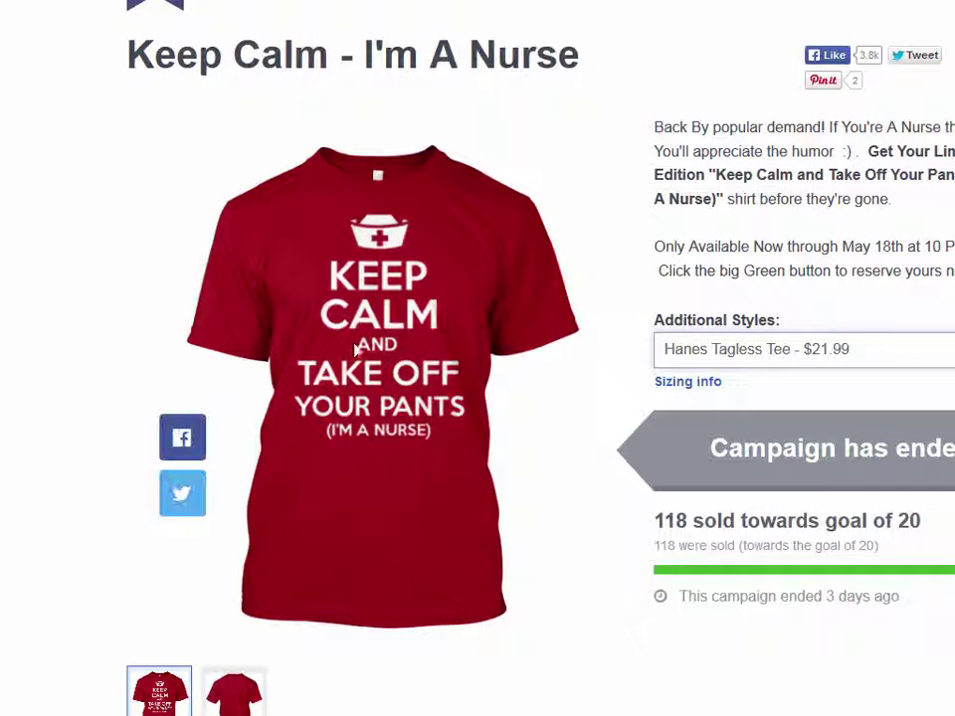
# Save the nurse shirt image as front.jpg in the Pilots folder under Campaigns for Case Studies
pyautogui.rightClick(354, 339)
pyautogui.click(427, 422)
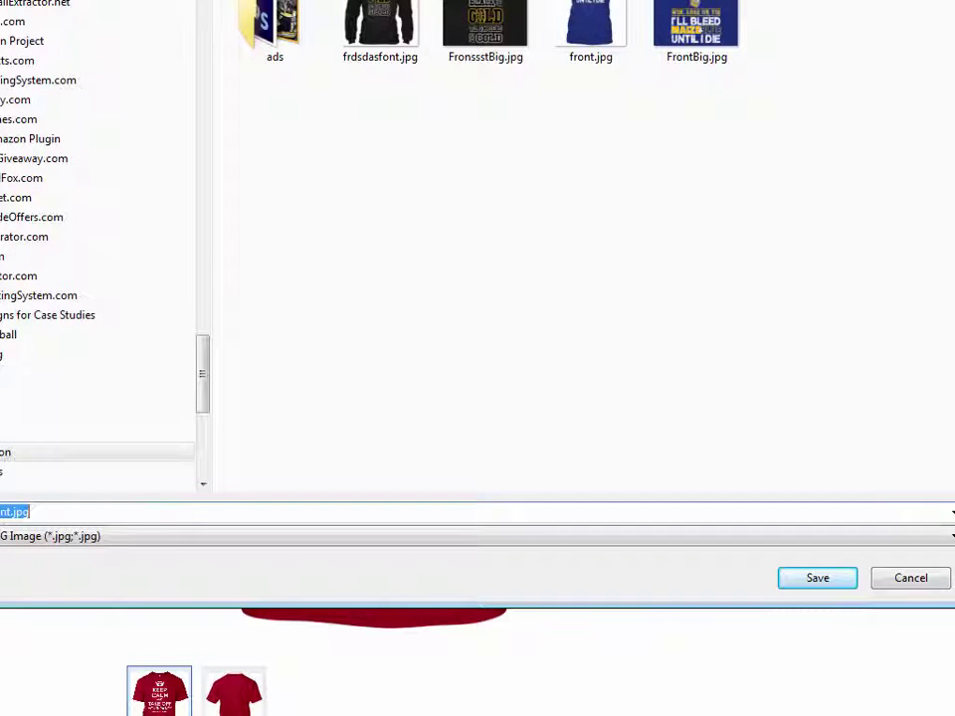
pyautogui.click(48, 314)
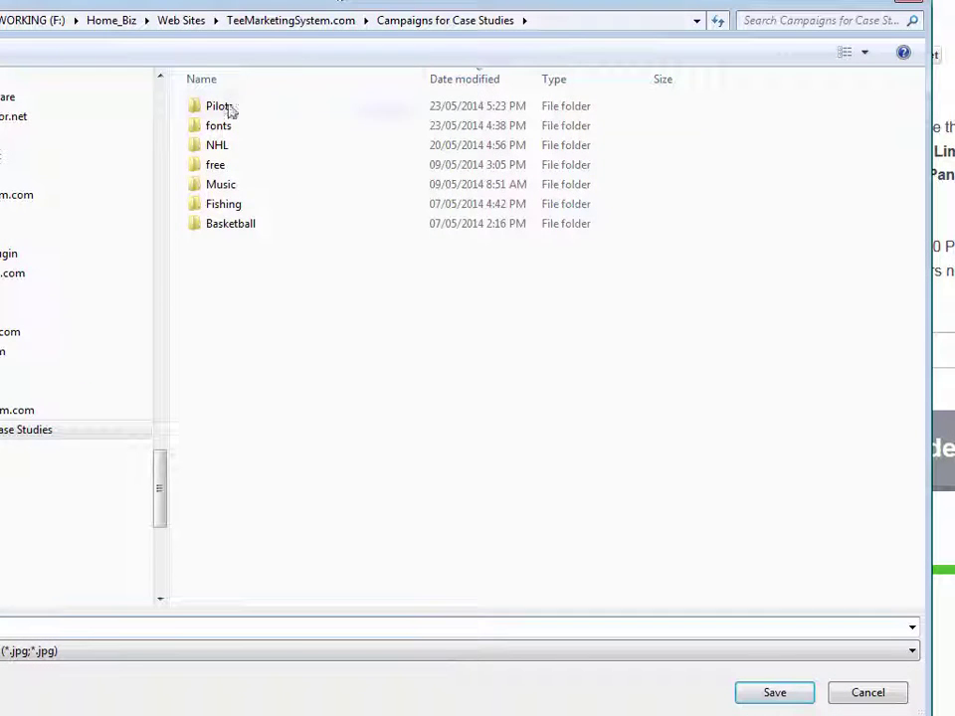
pyautogui.doubleClick(229, 108)
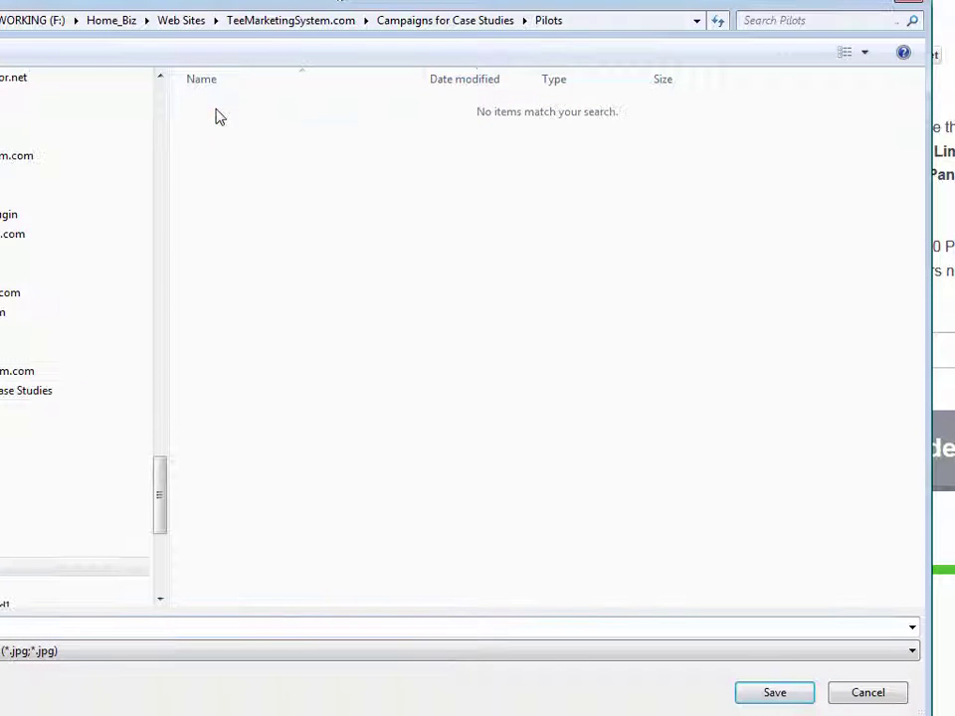
pyautogui.click(762, 697)
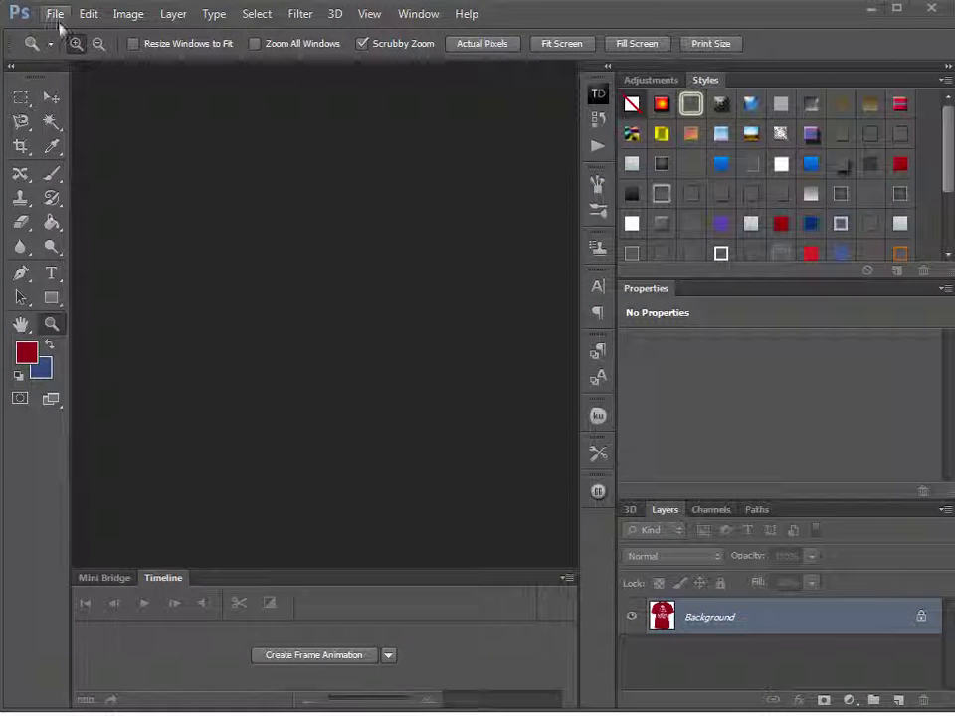
# In Photoshop, create a new document 800 pixels wide and 1000 pixels high, and enlarge its window
pyautogui.click(56, 14)
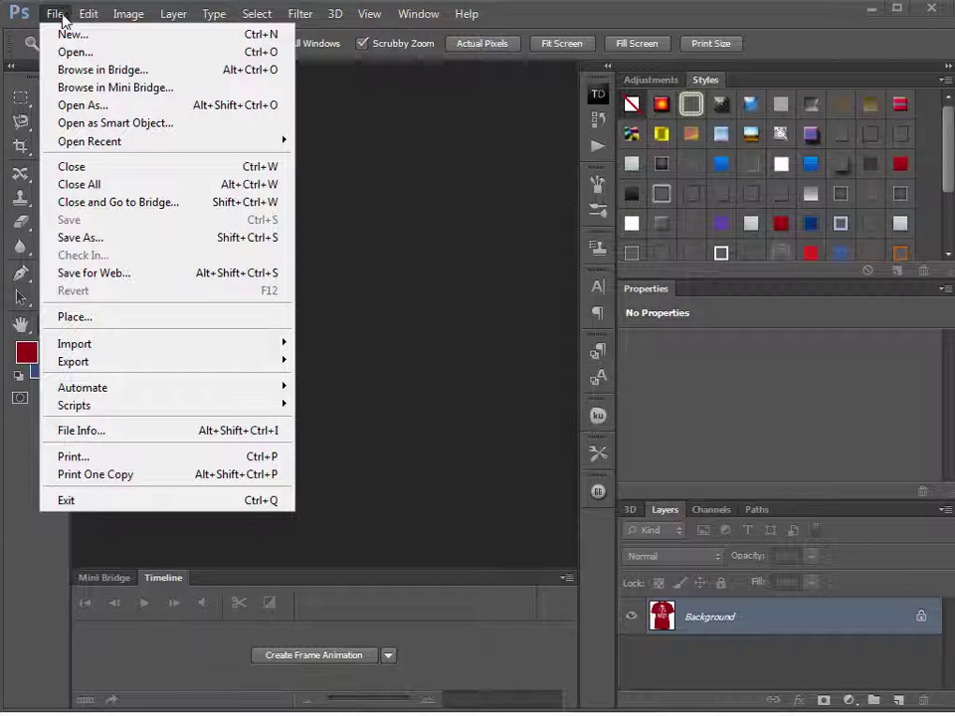
pyautogui.click(71, 34)
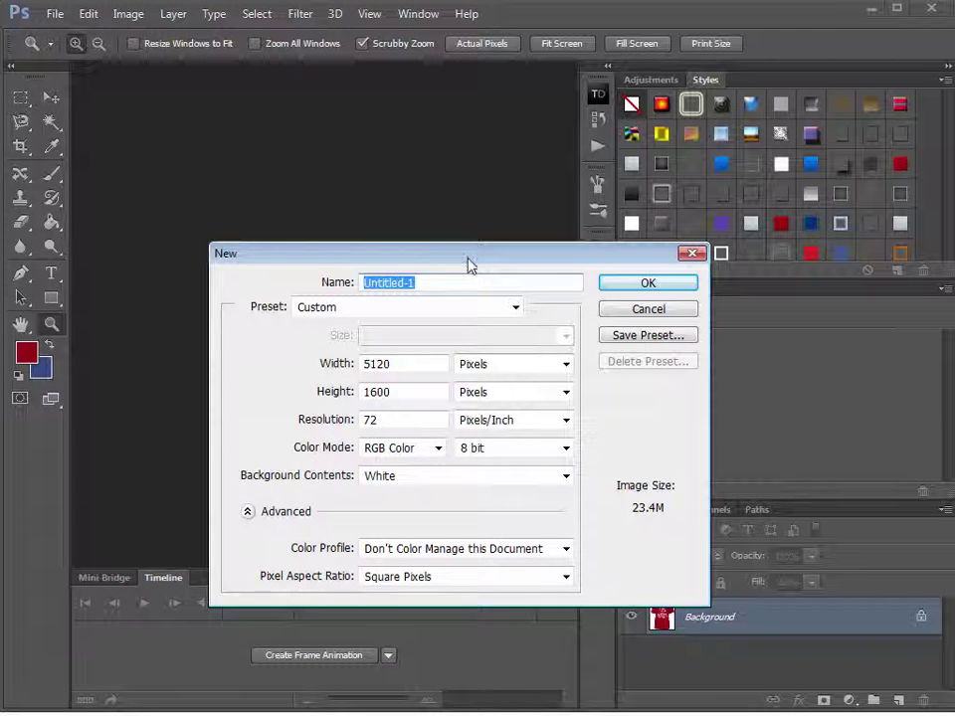
pyautogui.moveTo(468, 261); pyautogui.dragTo(449, 190)
pyautogui.doubleClick(388, 293)
pyautogui.write('800')
pyautogui.press('Tab')
pyautogui.write('1000')
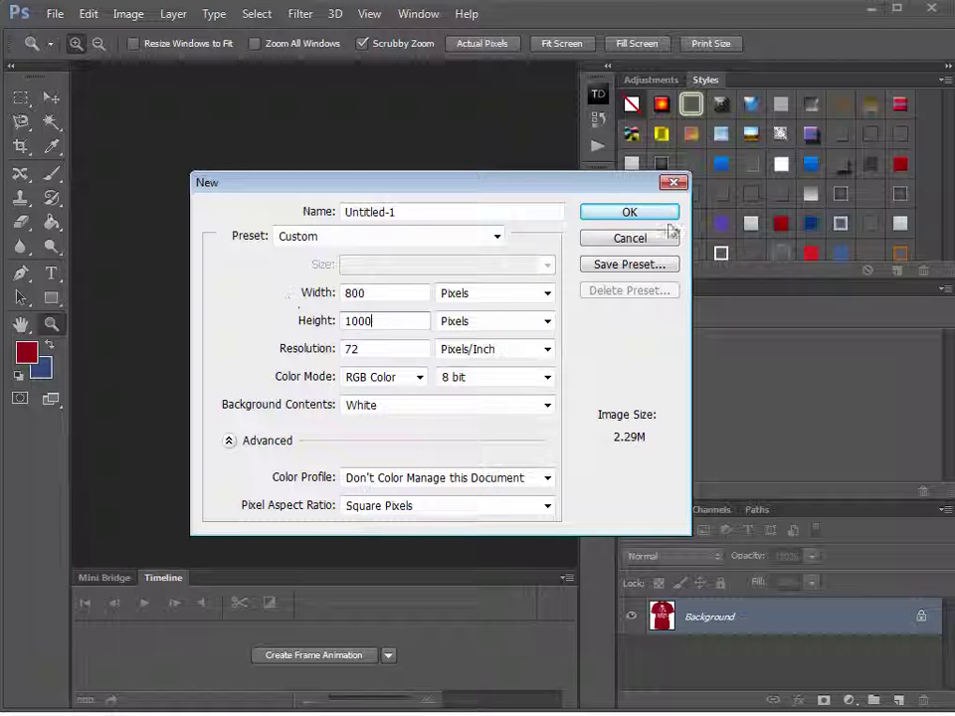
pyautogui.press('Return')
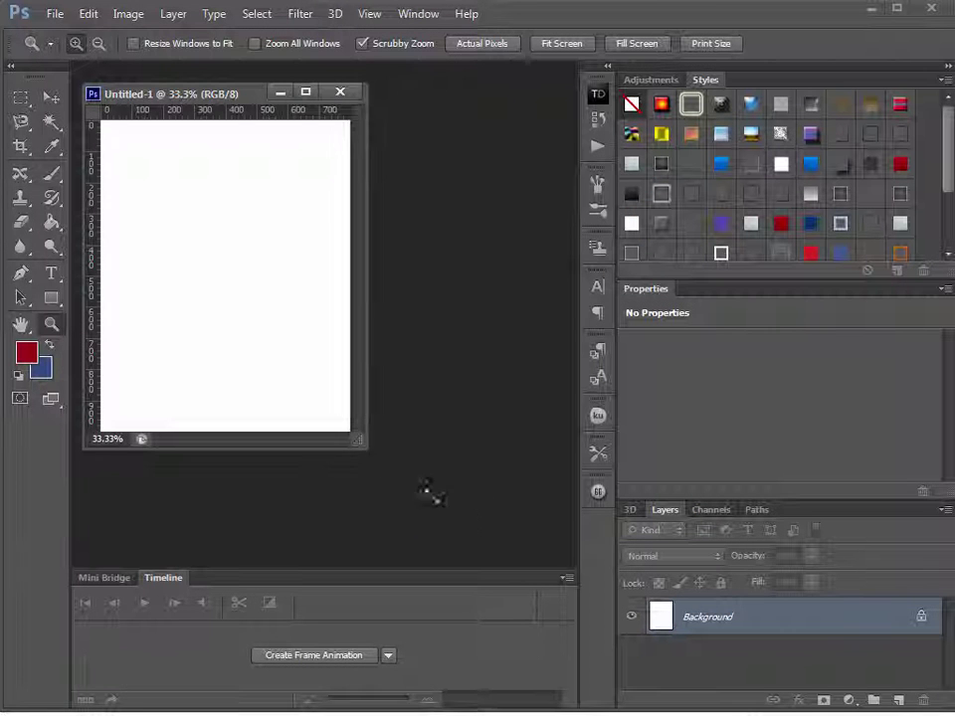
pyautogui.moveTo(364, 448); pyautogui.dragTo(464, 520)
pyautogui.moveTo(305, 101); pyautogui.dragTo(326, 111)
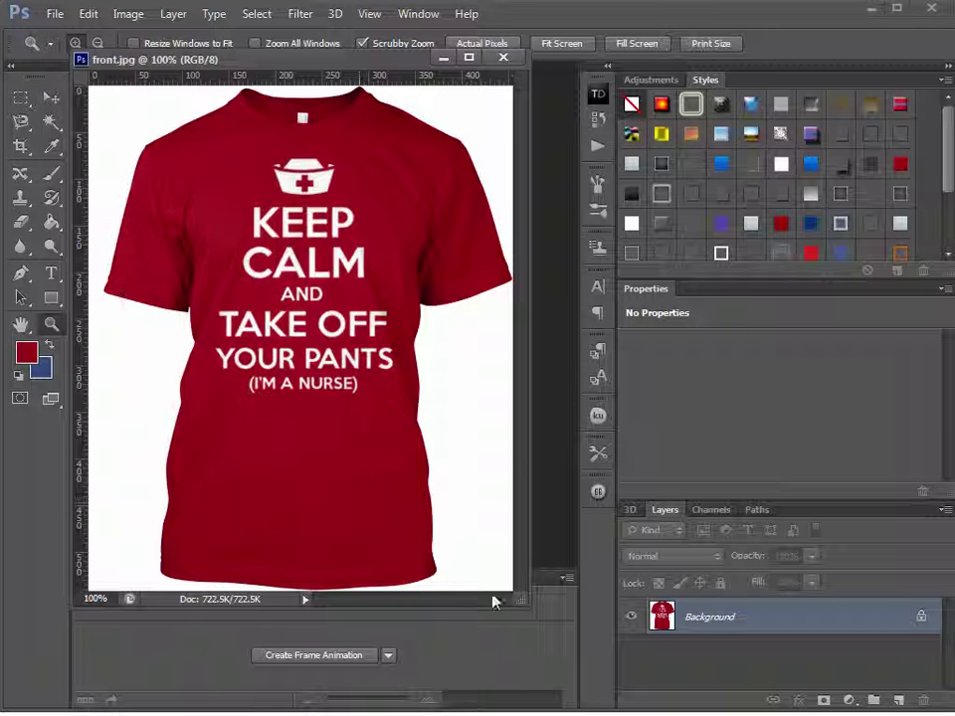
# Enlarge the front.jpg document window so the whole shirt image fits with a margin around it
pyautogui.moveTo(527, 609); pyautogui.dragTo(542, 622)
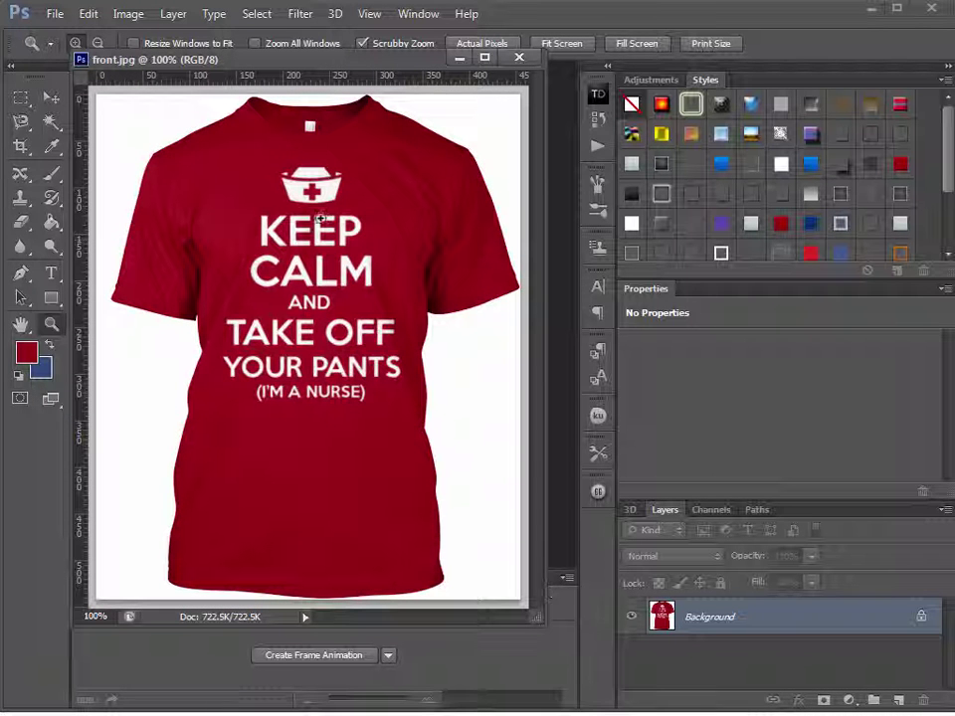
pyautogui.moveTo(525, 610); pyautogui.dragTo(568, 652)
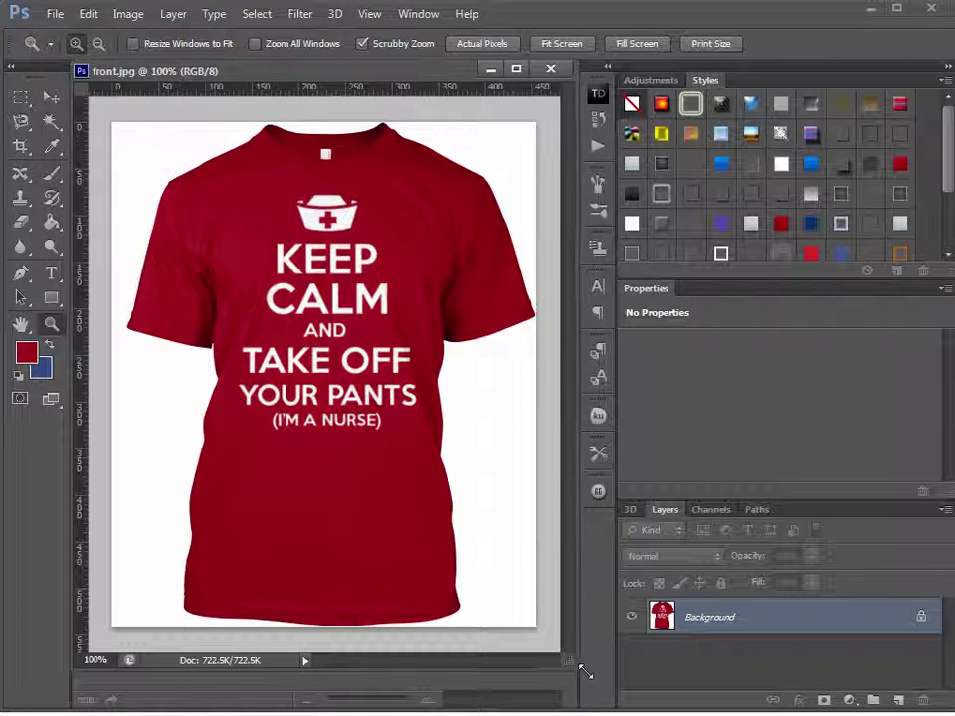
pyautogui.moveTo(583, 672); pyautogui.dragTo(601, 681)
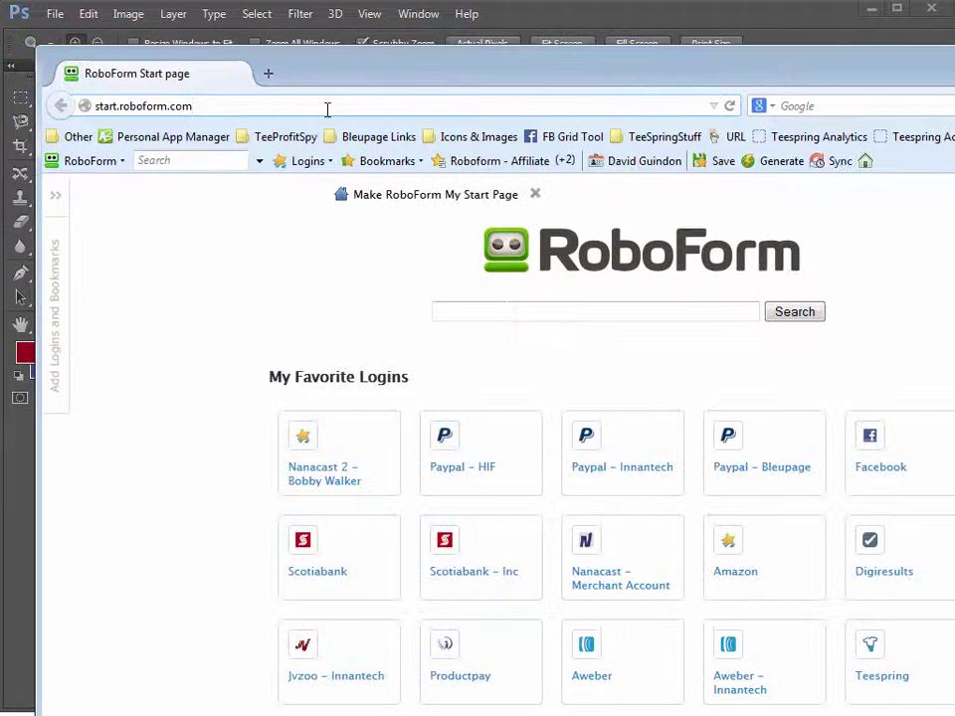
# Switch to the web browser, go to dafont.com and look over its home page
pyautogui.moveTo(195, 106); pyautogui.dragTo(92, 106)
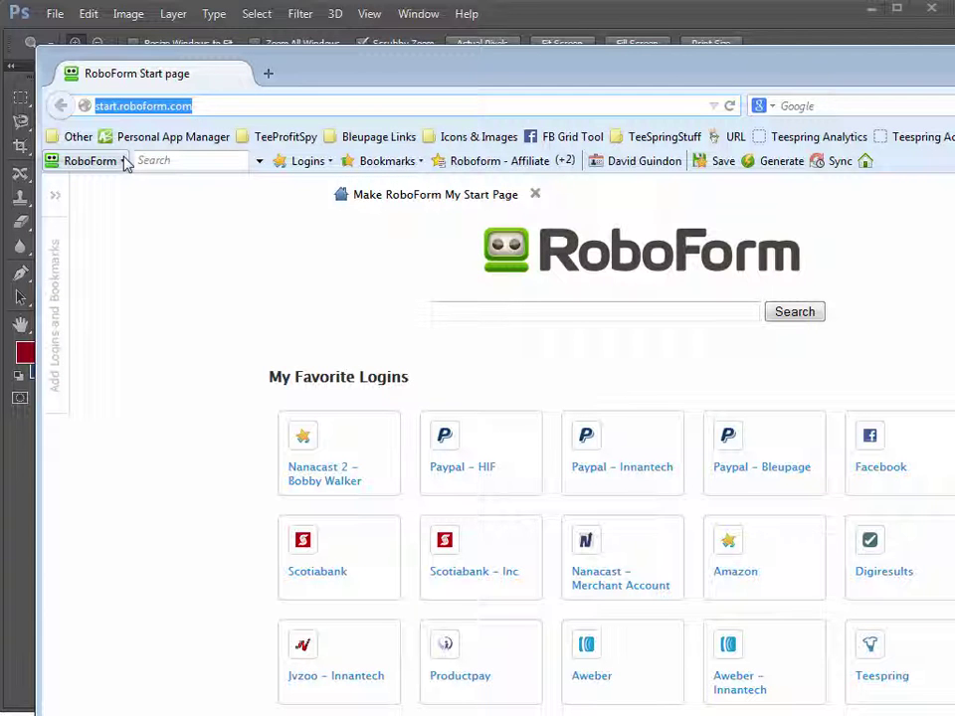
pyautogui.write('dafont.com')
pyautogui.press('Return')
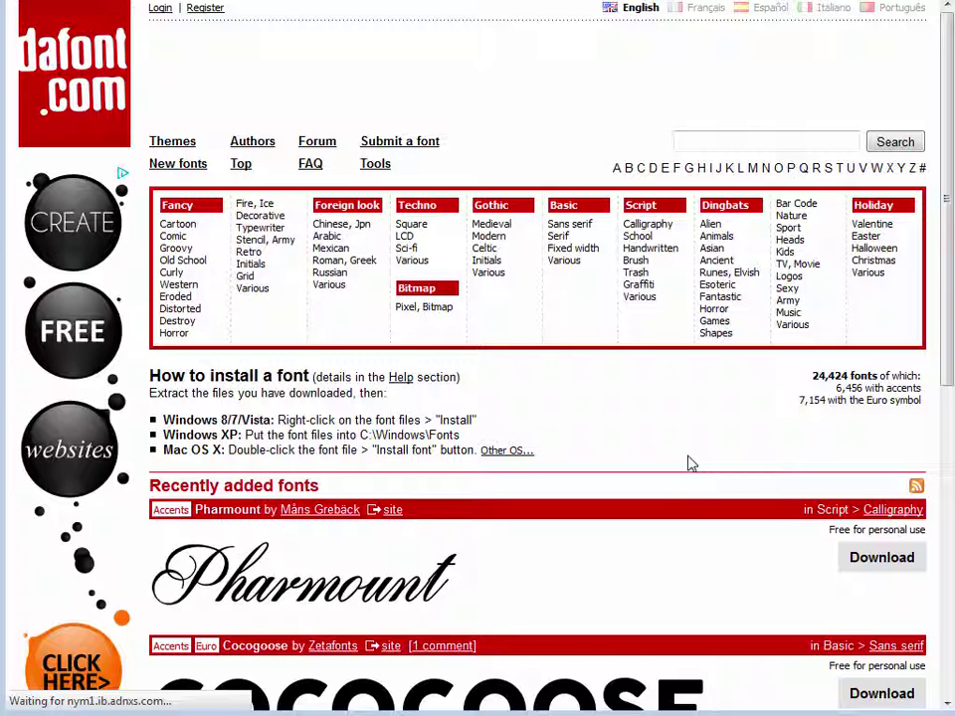
pyautogui.scroll(-4, 589, 440)
pyautogui.scroll(4, 586, 437)
pyautogui.scroll(-8, 494, 488)
pyautogui.scroll(8, 494, 487)
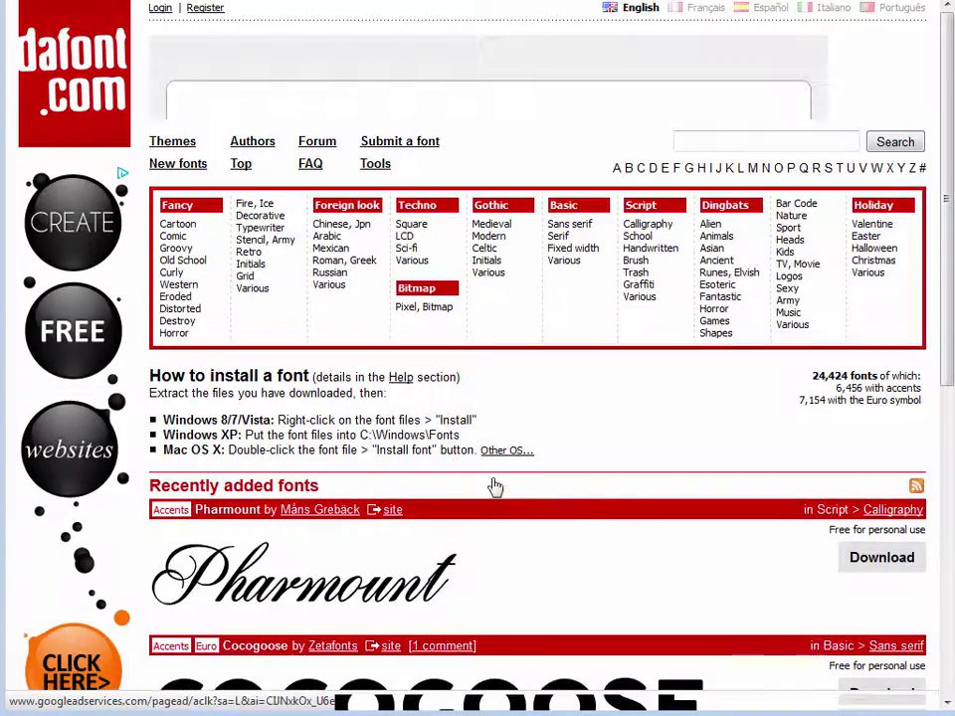
# Open the Fancy > Cartoon font category and preview it with the text KEEP CALM, 100 fonts per page
pyautogui.click(181, 223)
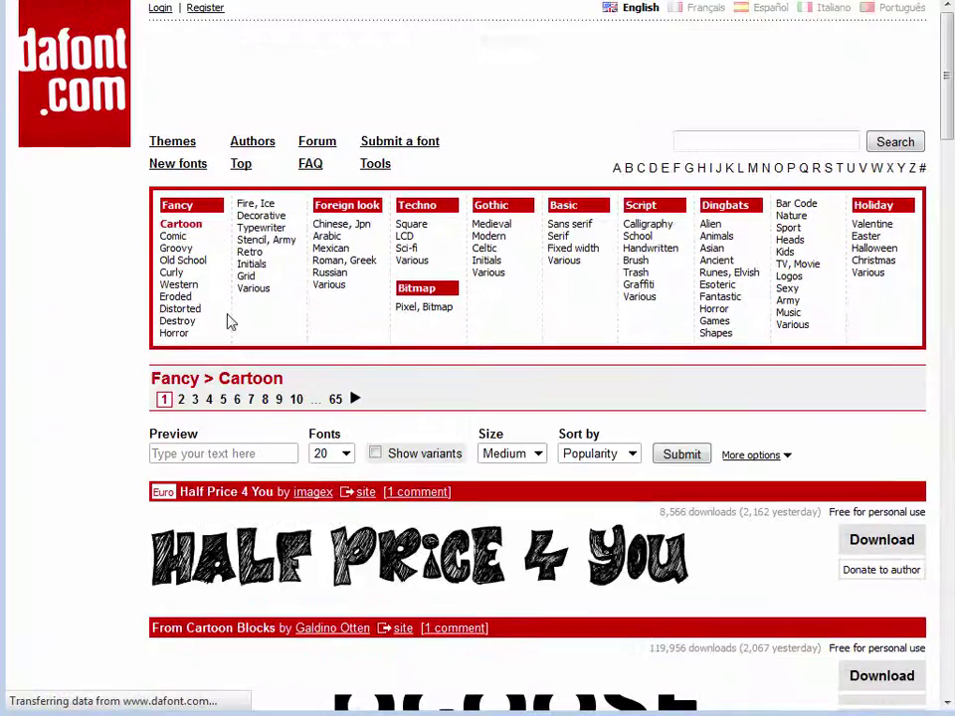
pyautogui.click(159, 453)
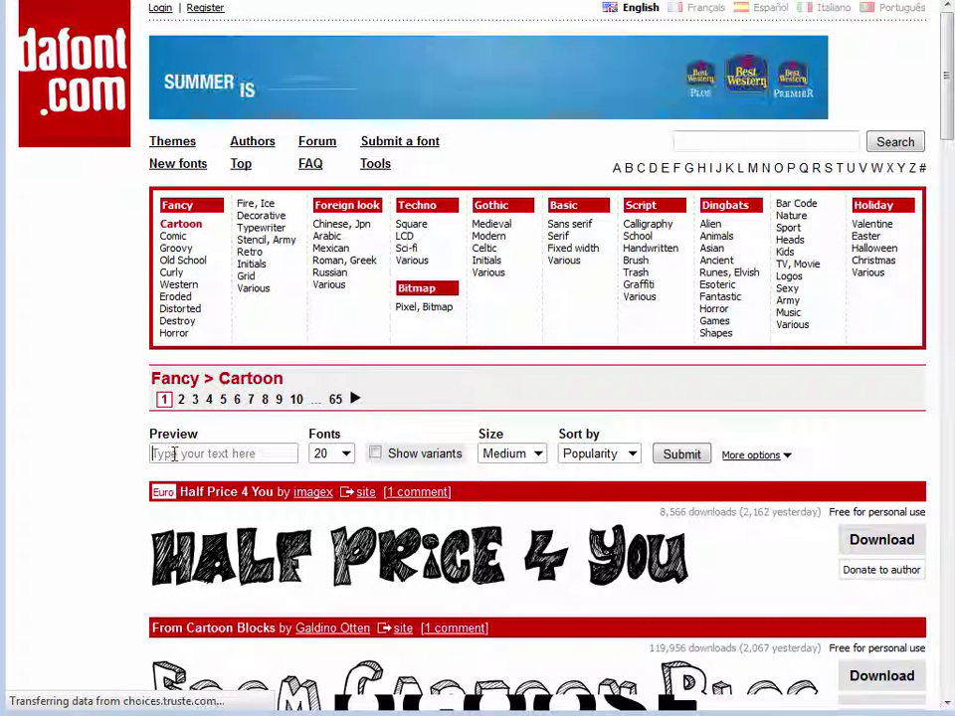
pyautogui.write('KEEP CALM')
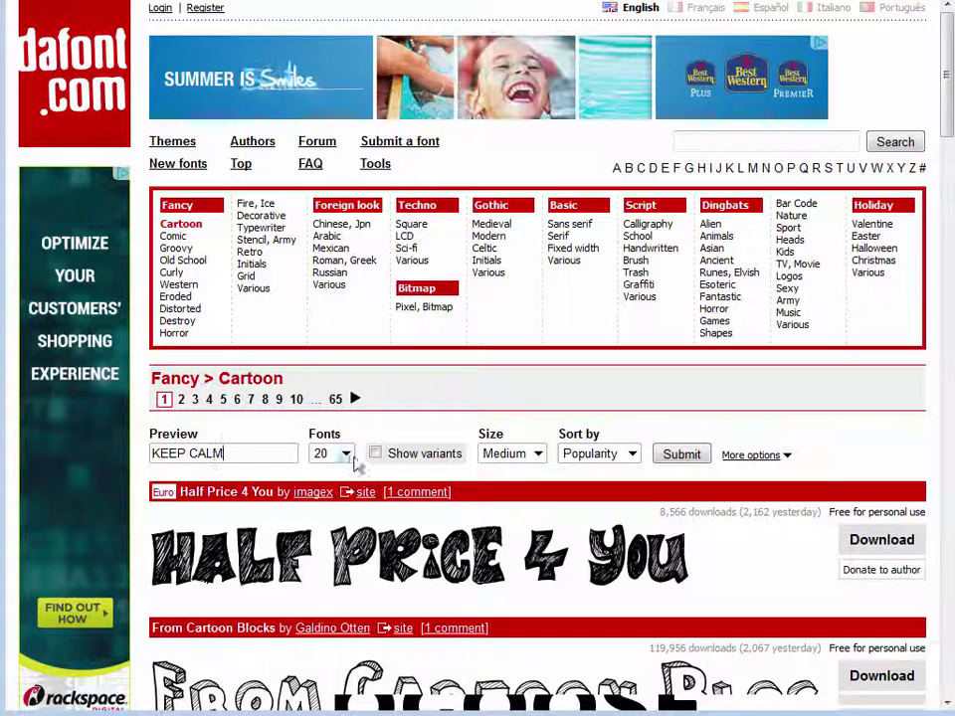
pyautogui.click(348, 456)
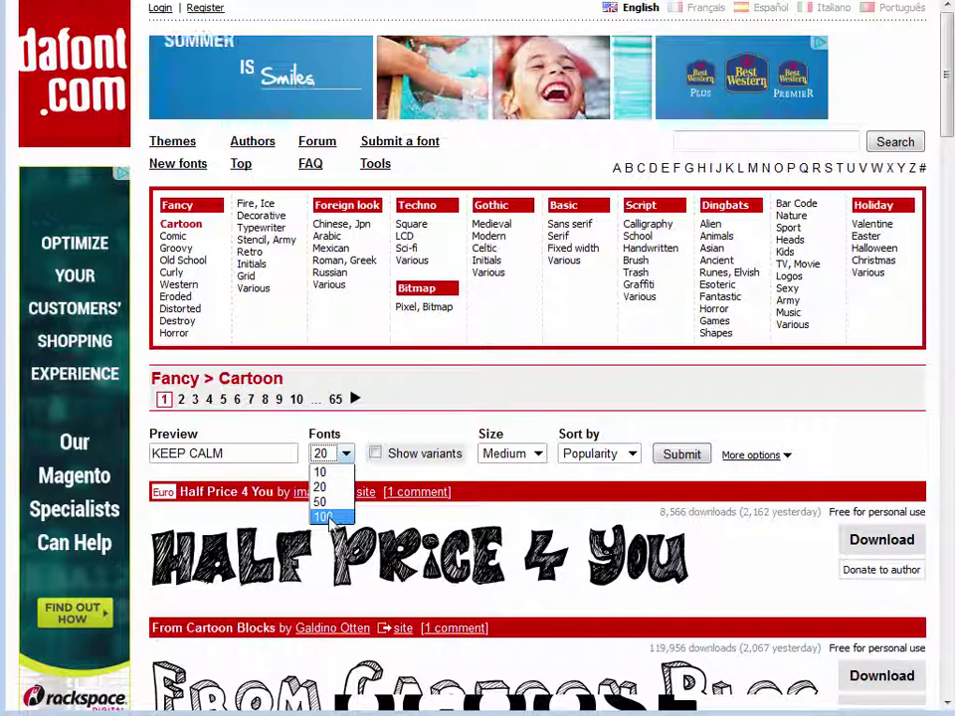
pyautogui.click(328, 519)
pyautogui.click(679, 455)
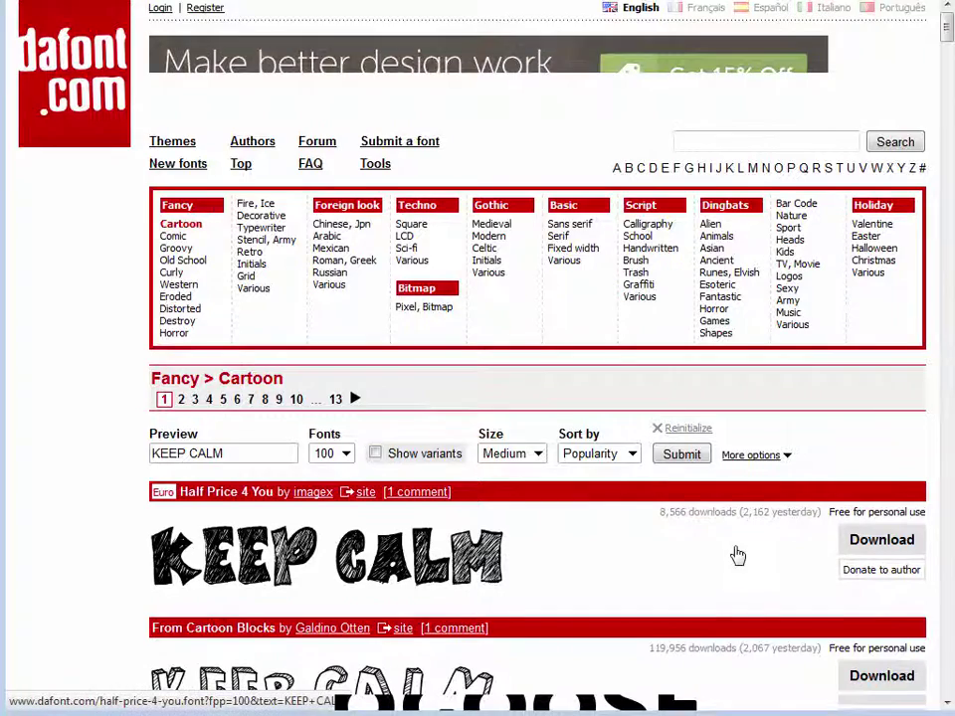
# Examine the KEEP CALM previews of the cartoon fonts for lettering that resembles the shirt's
pyautogui.scroll(-10, 735, 555)
pyautogui.scroll(-12, 735, 555)
pyautogui.scroll(-12, 738, 554)
pyautogui.scroll(-15, 740, 555)
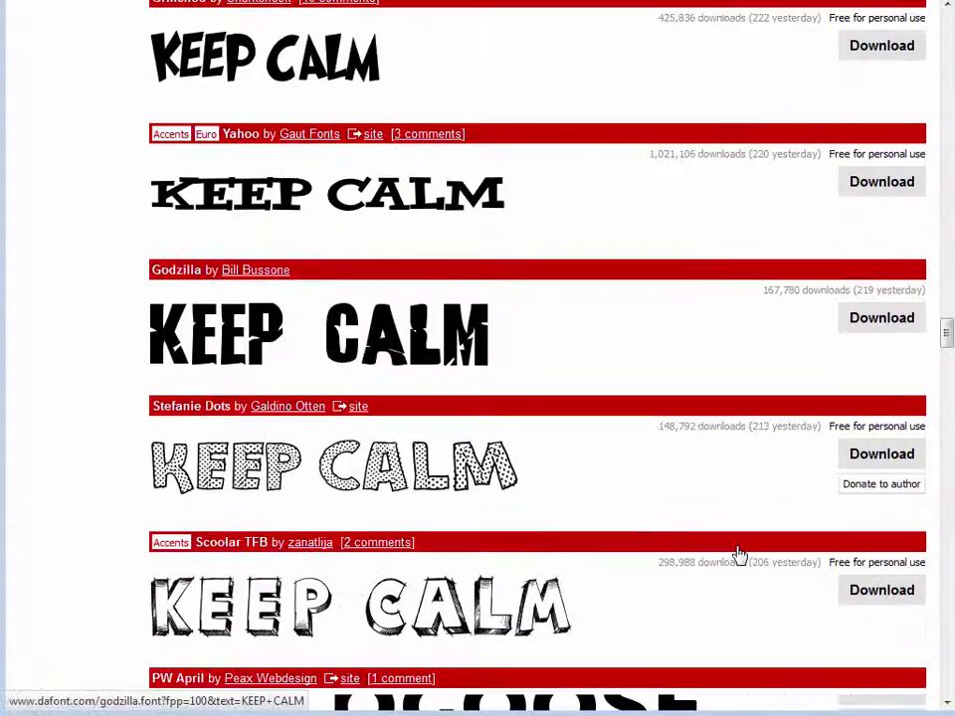
pyautogui.scroll(-10, 738, 554)
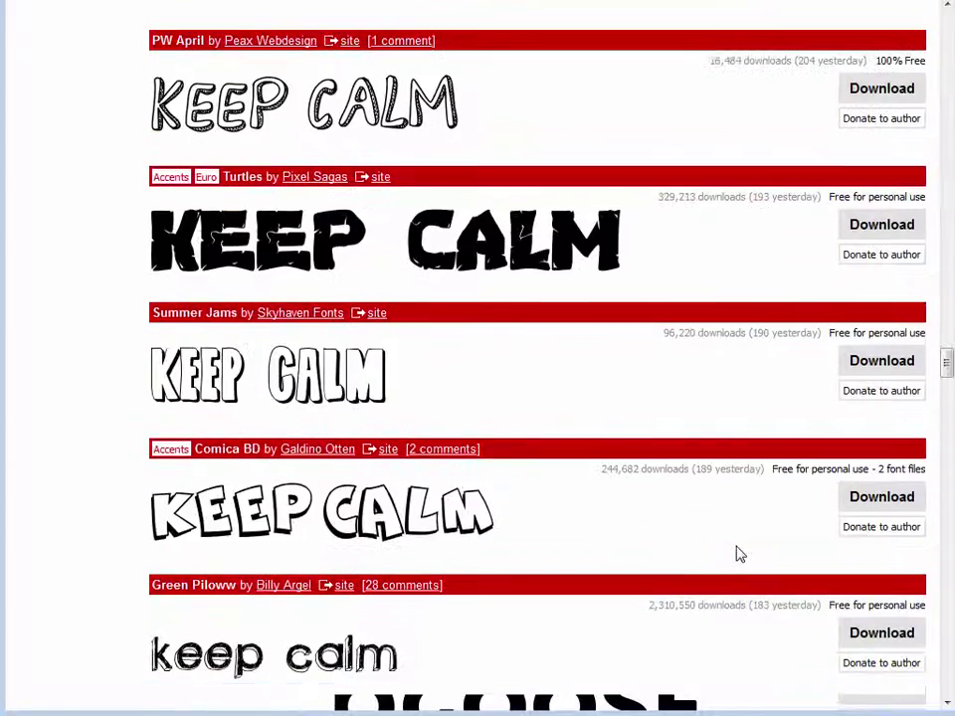
pyautogui.scroll(-10, 738, 554)
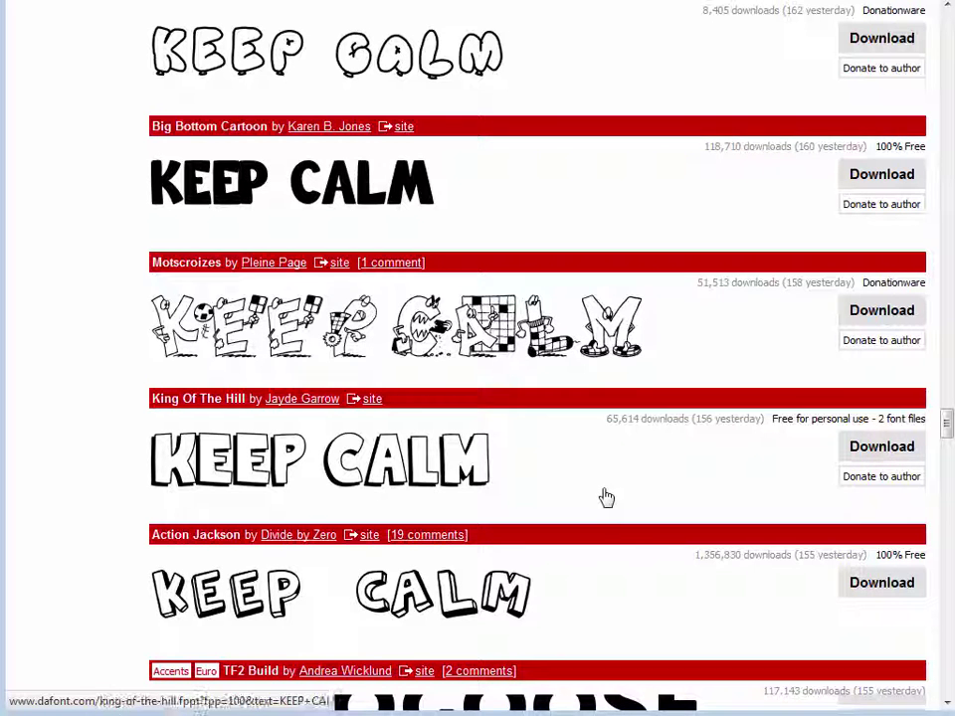
pyautogui.scroll(-5, 638, 556)
pyautogui.scroll(3, 638, 556)
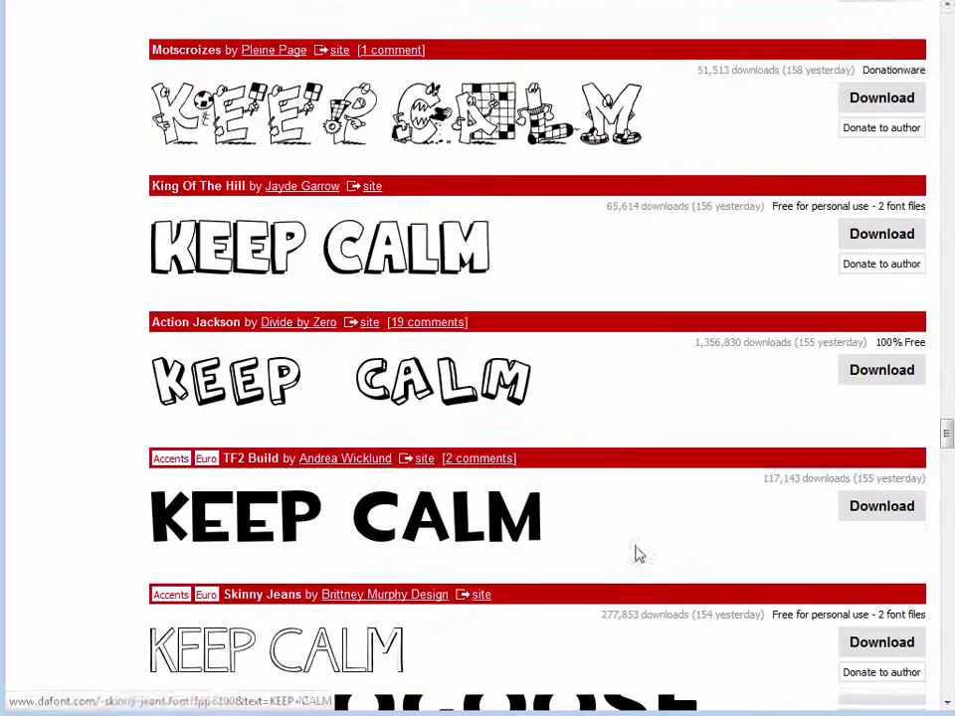
pyautogui.scroll(2, 638, 556)
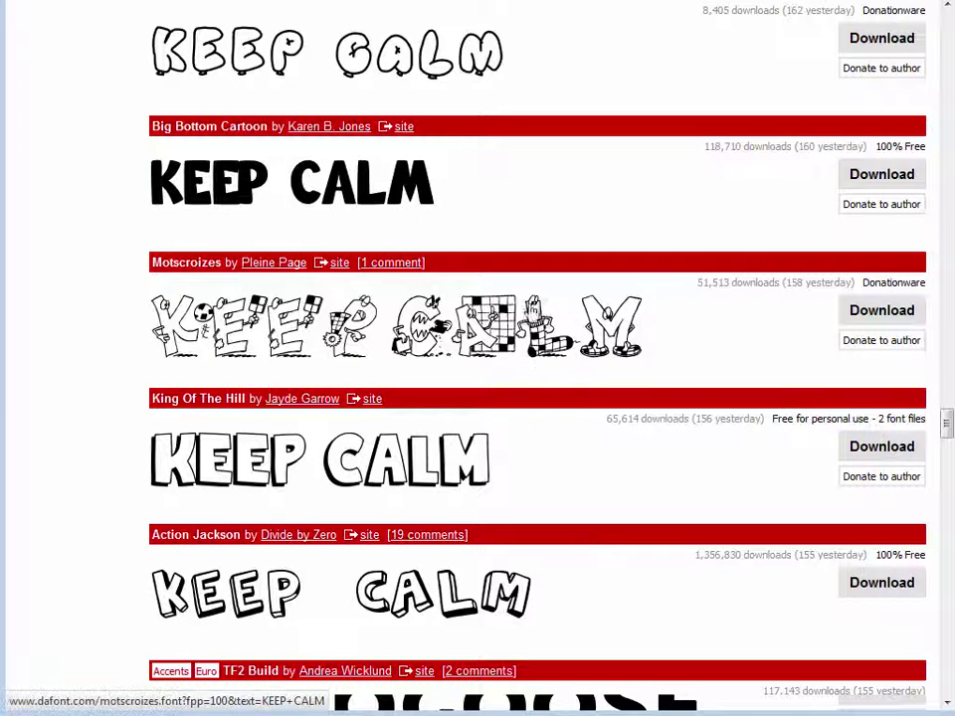
pyautogui.scroll(-5, 595, 541)
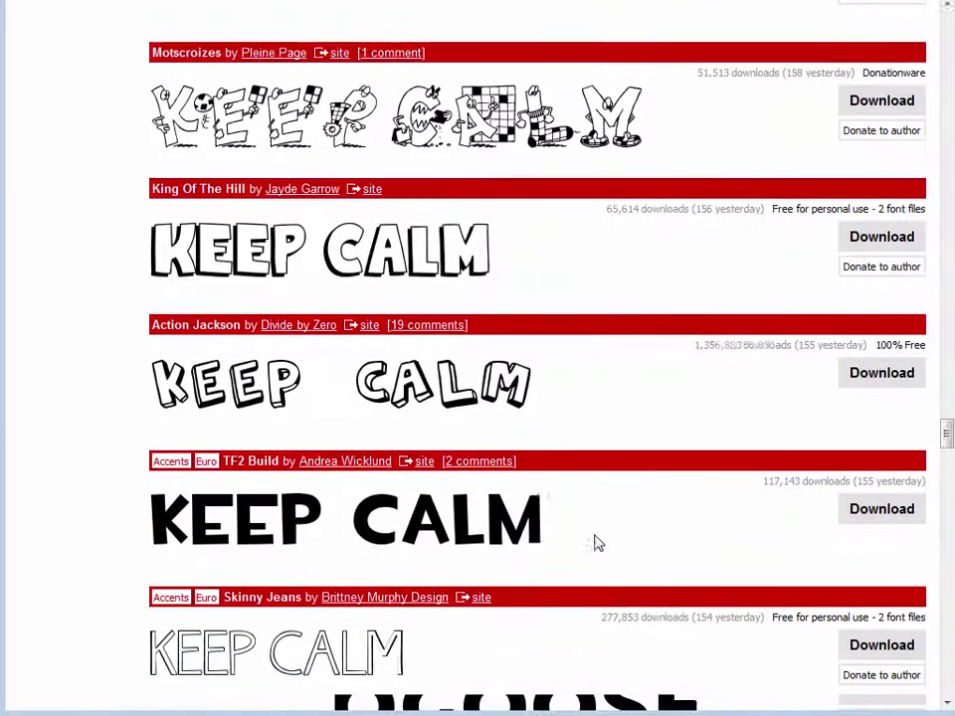
pyautogui.scroll(-10, 597, 544)
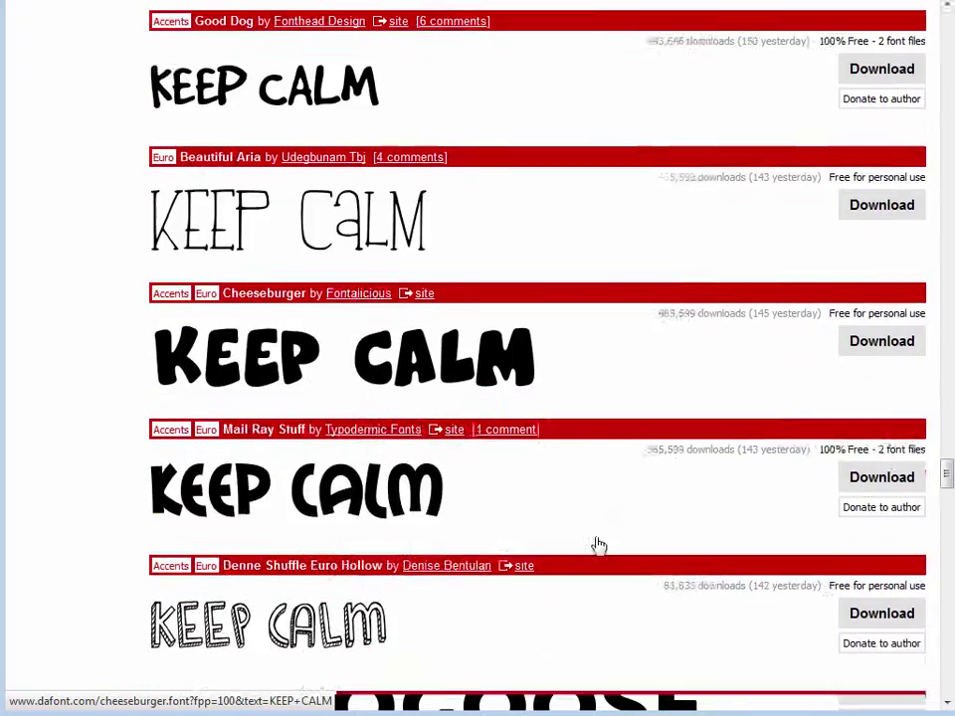
pyautogui.scroll(-20, 599, 546)
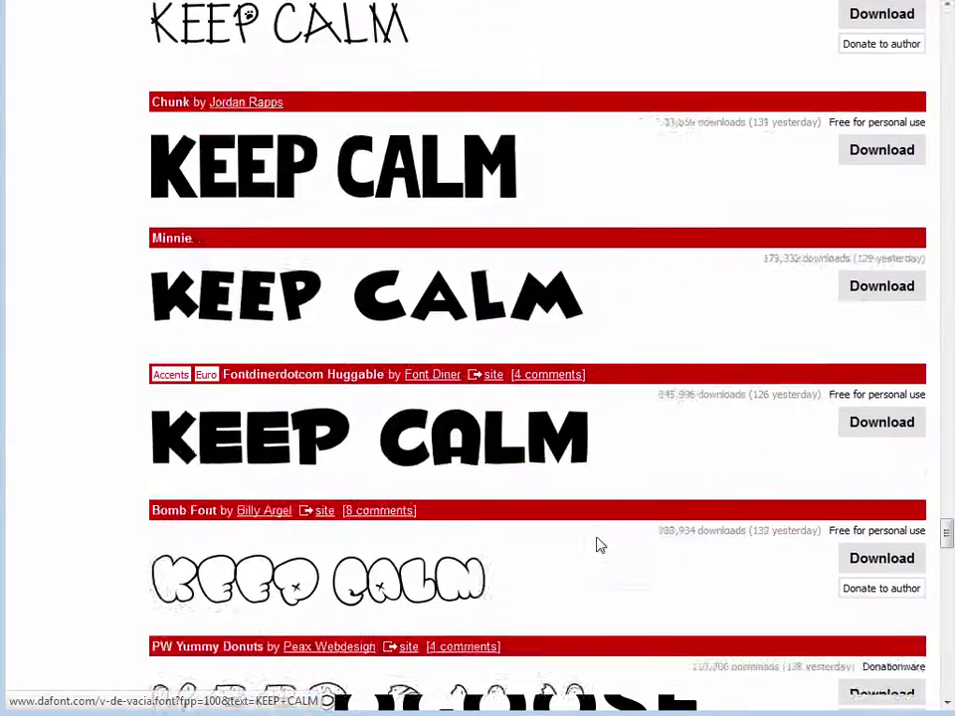
pyautogui.scroll(-17, 599, 546)
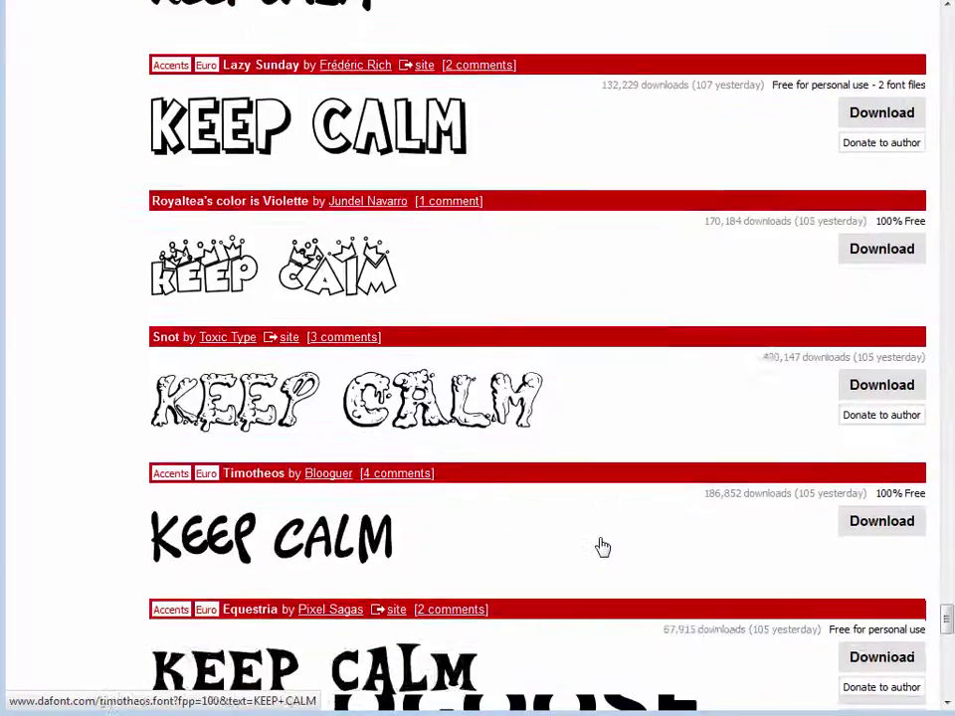
pyautogui.scroll(3, 600, 546)
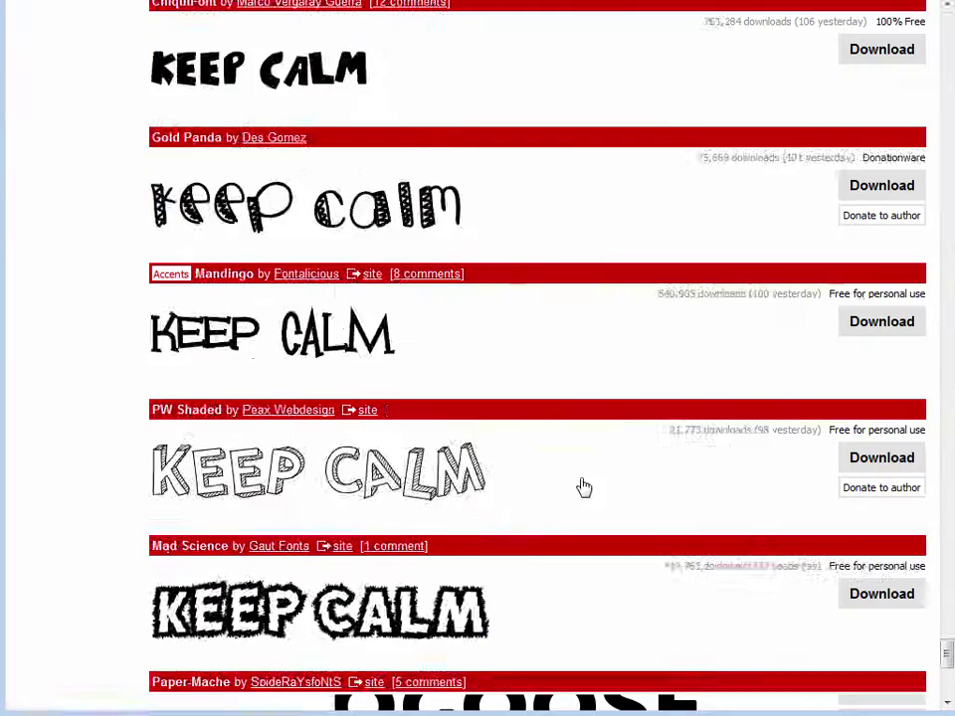
pyautogui.scroll(5, 584, 487)
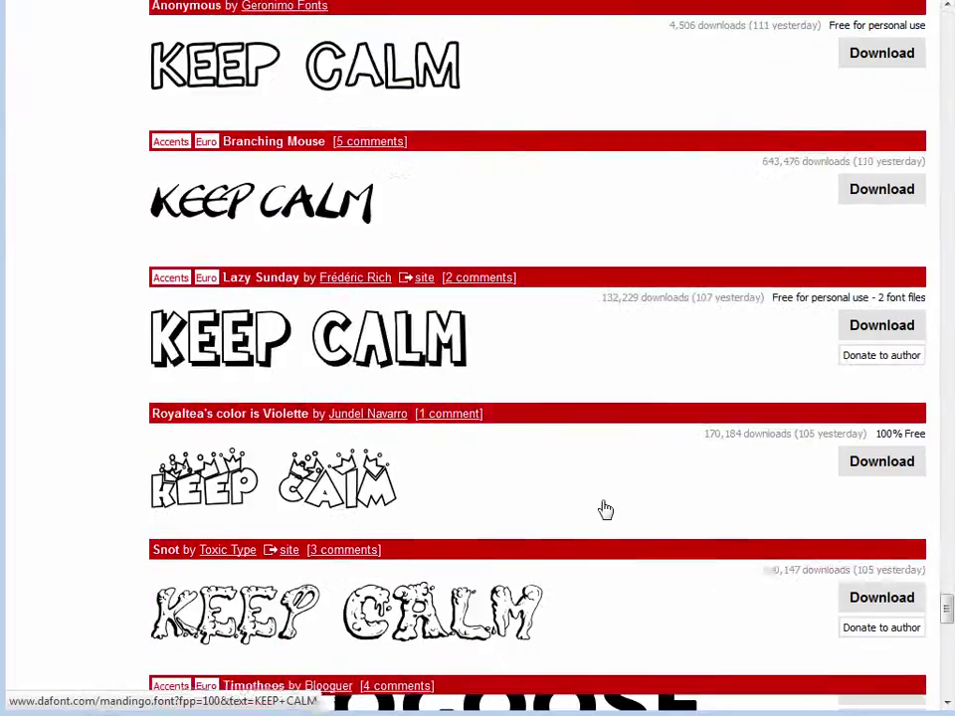
# Search the DaFont site for a font named keep calm
pyautogui.scroll(15, 947, 8)
pyautogui.click(778, 143)
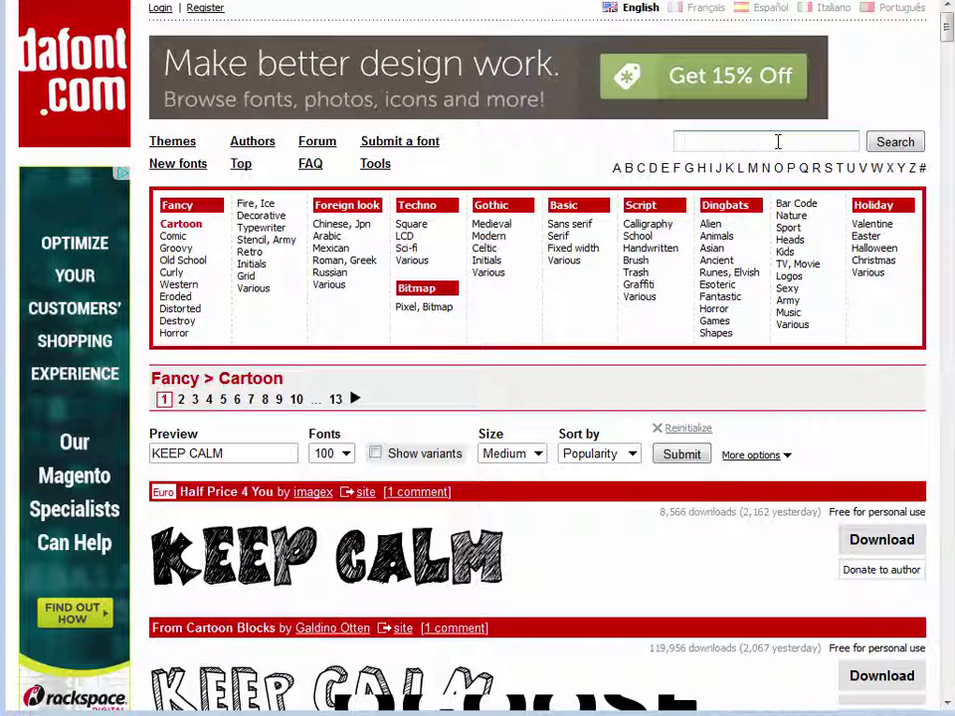
pyautogui.write('keep co')
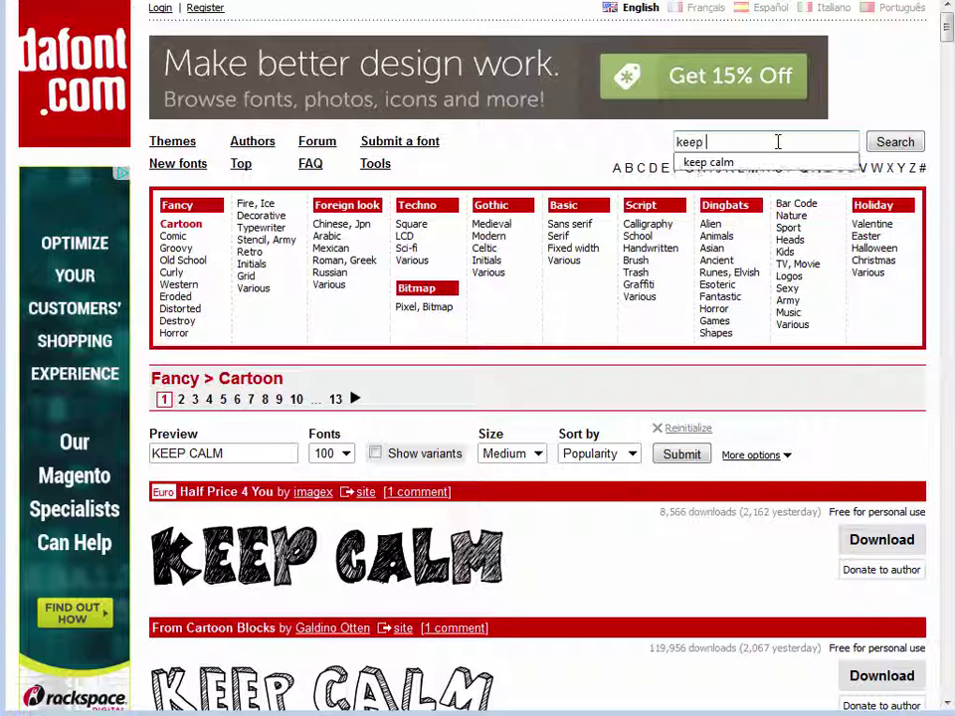
pyautogui.write('am')
pyautogui.press('BackSpace')
pyautogui.write('lm')
pyautogui.press('Return')
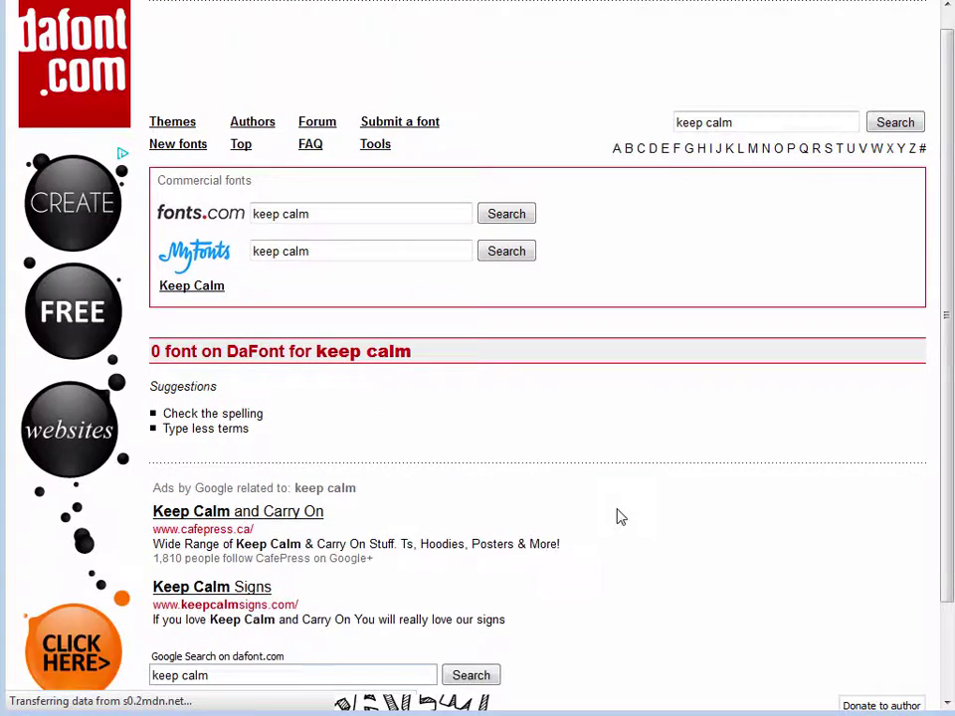
# Open Google in a new browser tab and search for keep calm
pyautogui.hotkey('ctrl', 't')
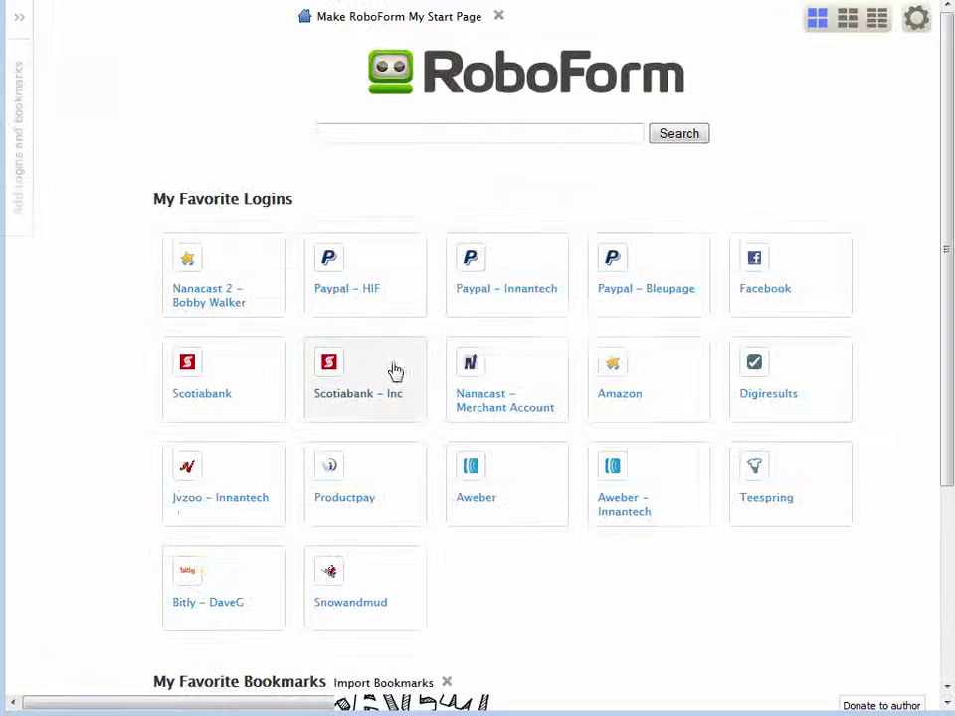
pyautogui.scroll(-5, 234, 533)
pyautogui.click(234, 533)
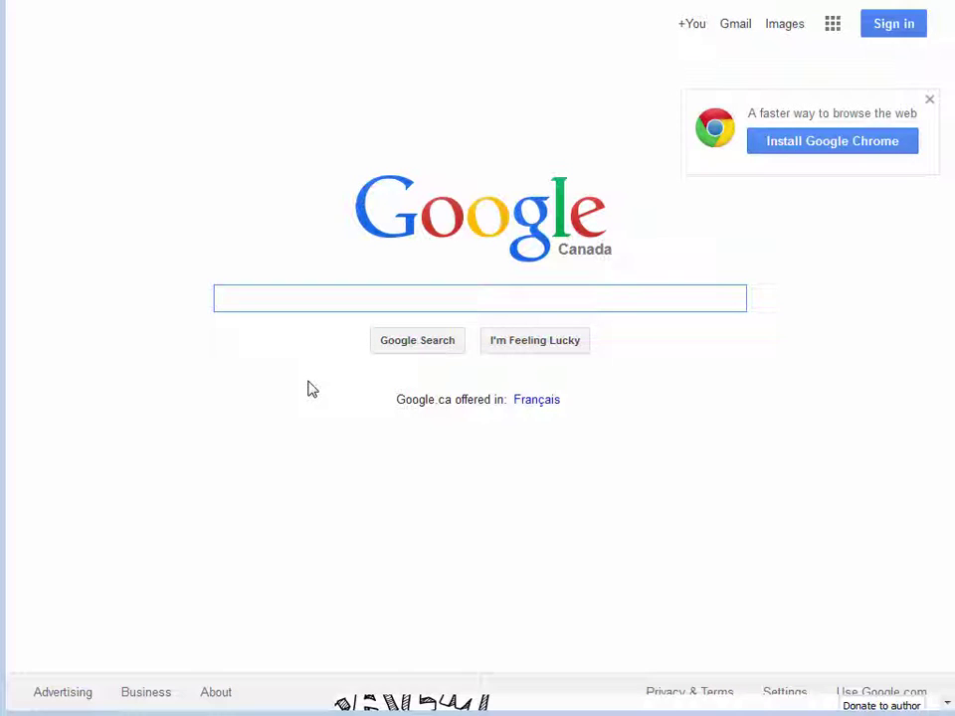
pyautogui.write('keep calm')
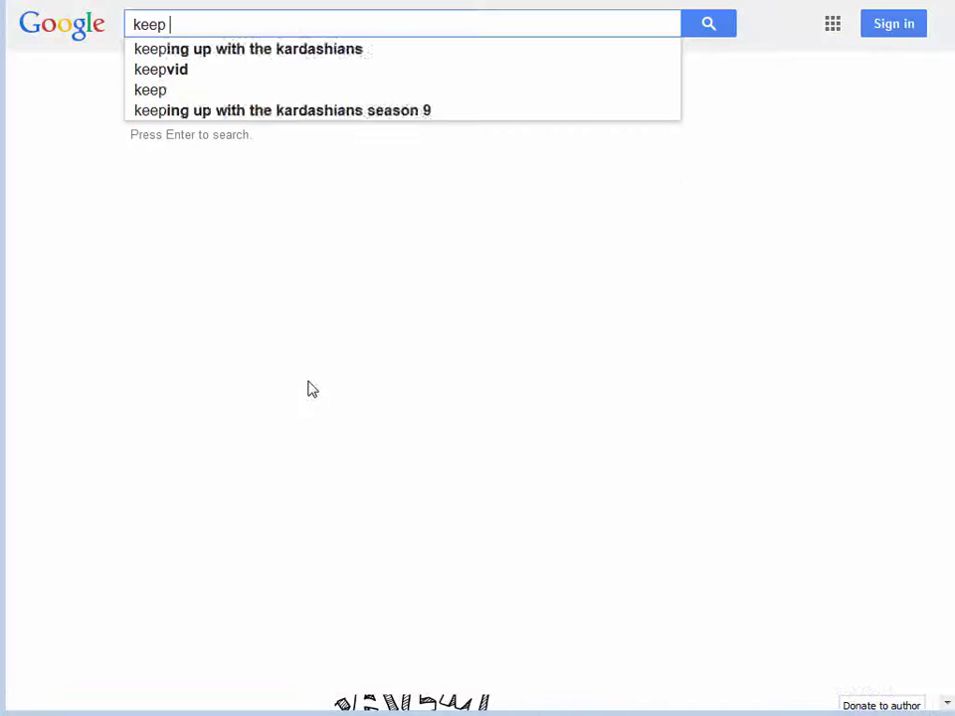
pyautogui.press('Return')
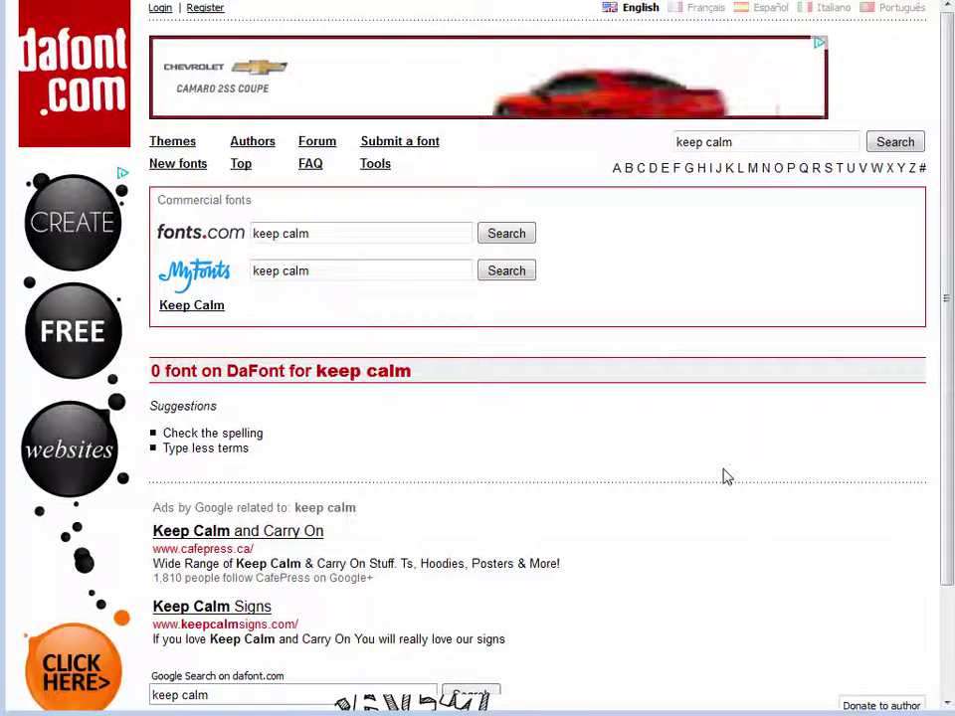
# Look through the Google results for keep calm for a source of the poster's font
pyautogui.scroll(-3, 672, 500)
pyautogui.scroll(3, 672, 500)
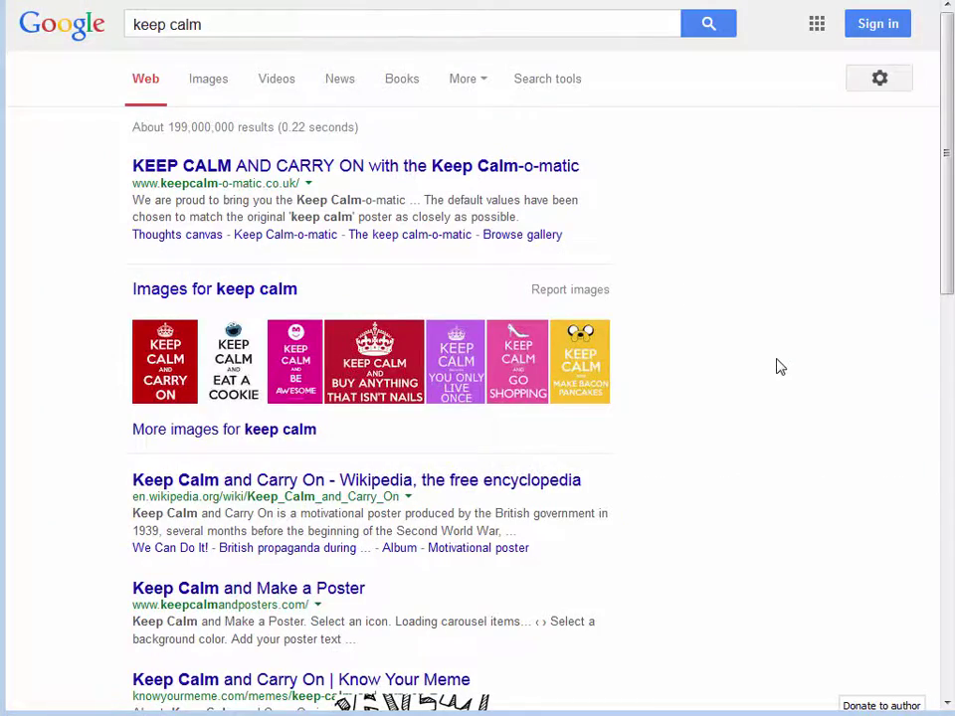
pyautogui.scroll(-7, 781, 458)
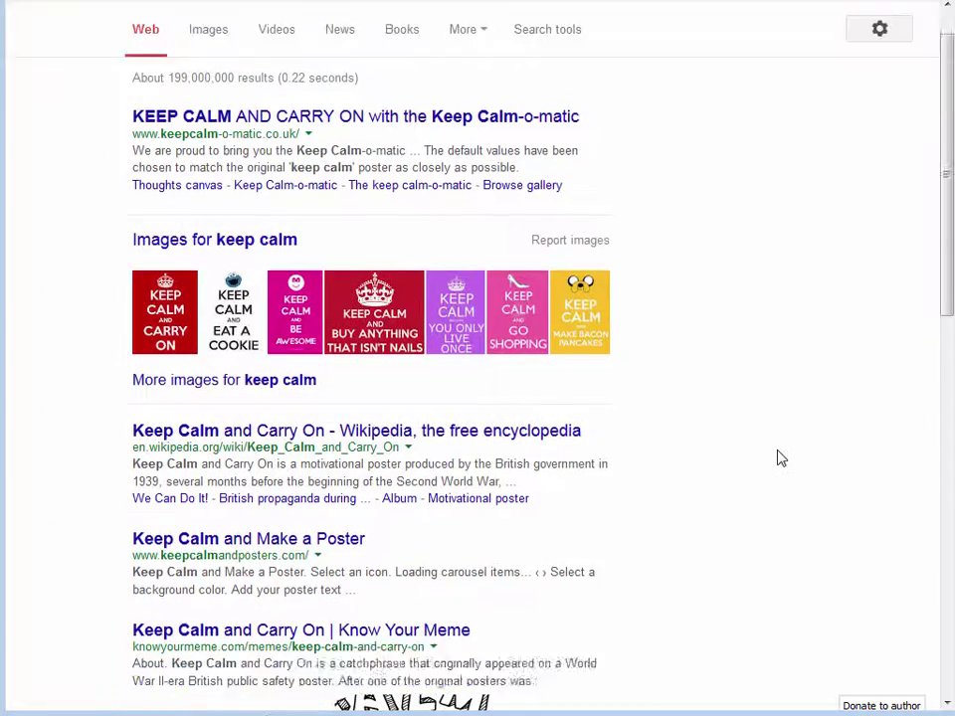
pyautogui.scroll(7, 781, 458)
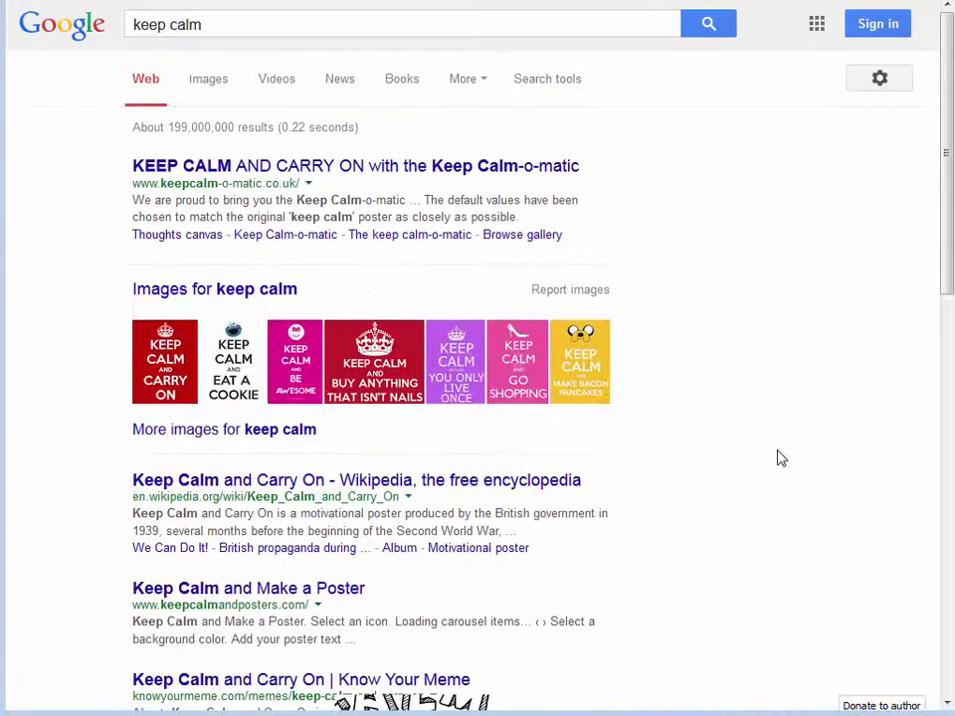
pyautogui.scroll(-7, 781, 458)
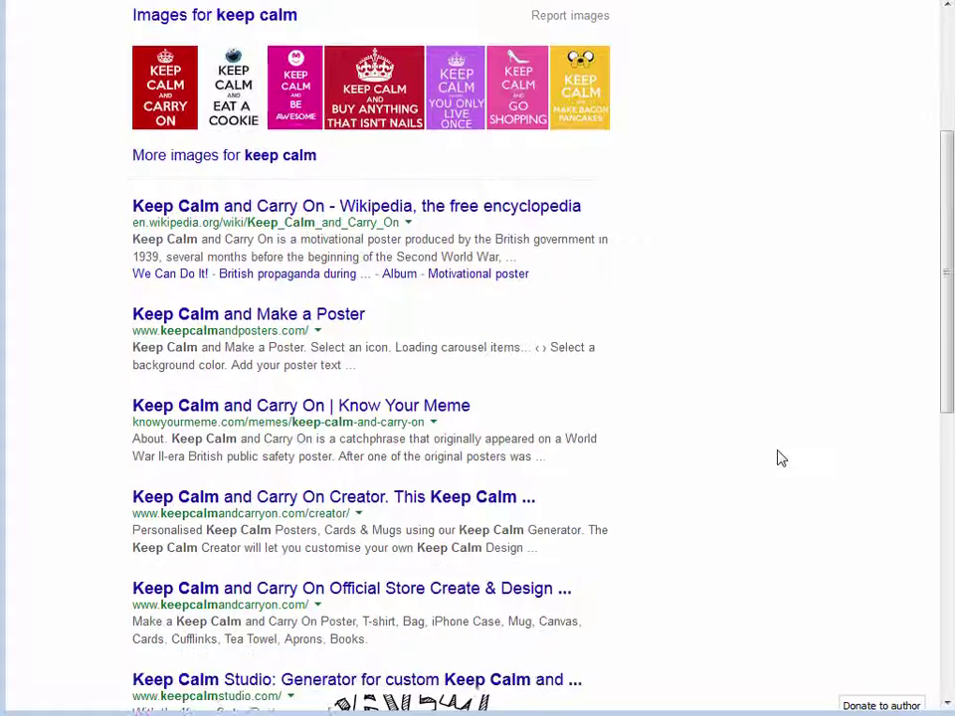
pyautogui.scroll(-2, 781, 458)
pyautogui.scroll(-5, 781, 458)
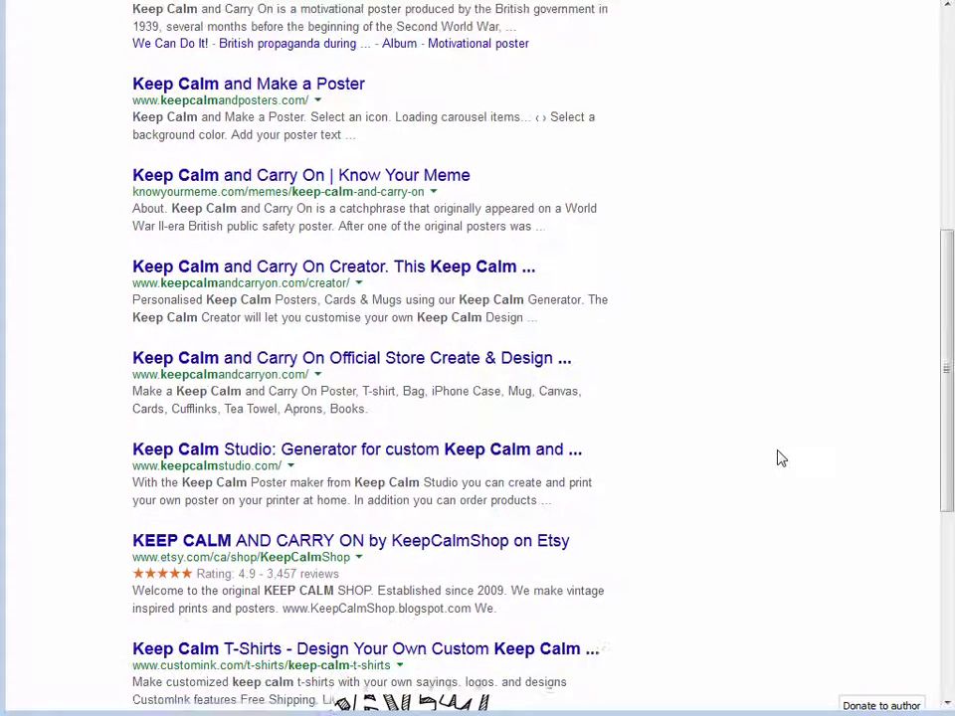
pyautogui.scroll(-2, 781, 457)
pyautogui.scroll(15, 780, 456)
# Refine the Google search to keep calm font and look over the results
pyautogui.click(304, 26)
pyautogui.write('font')
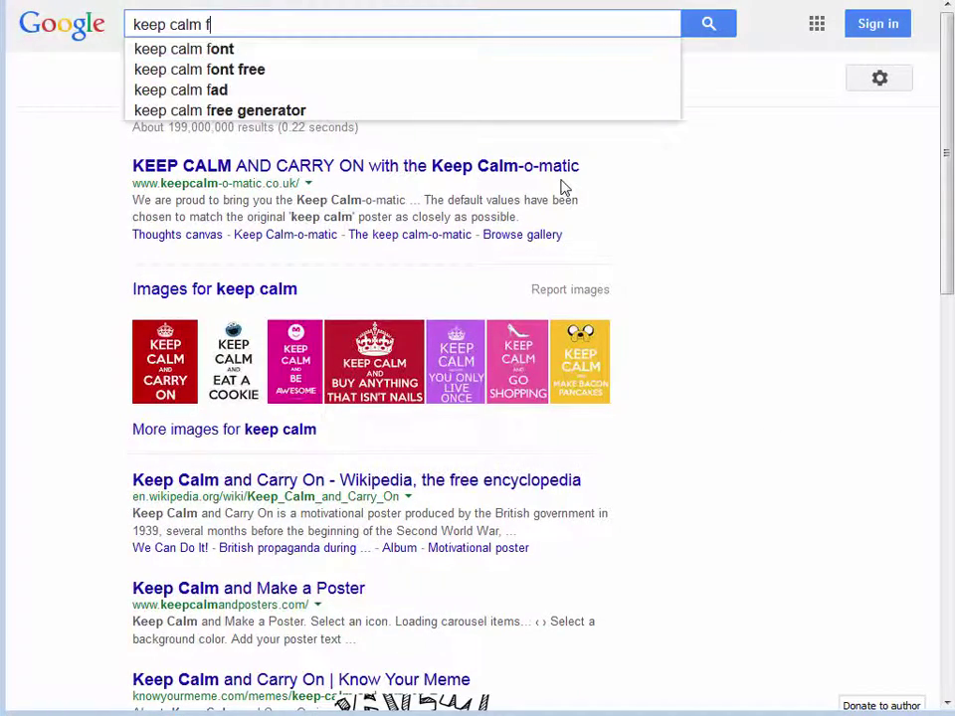
pyautogui.press('Return')
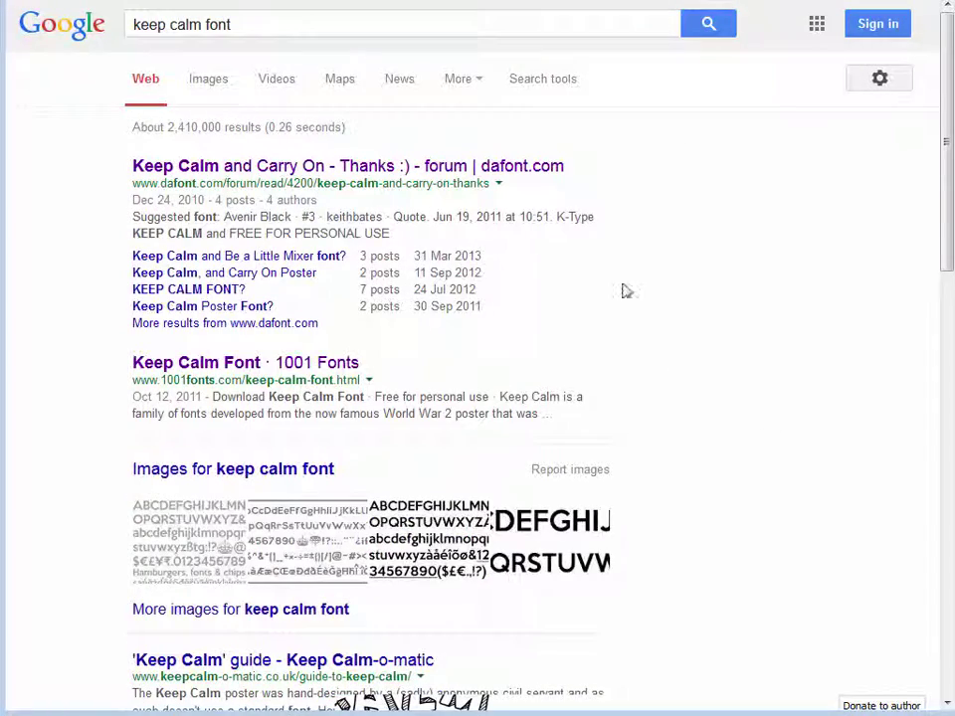
pyautogui.scroll(-5, 696, 418)
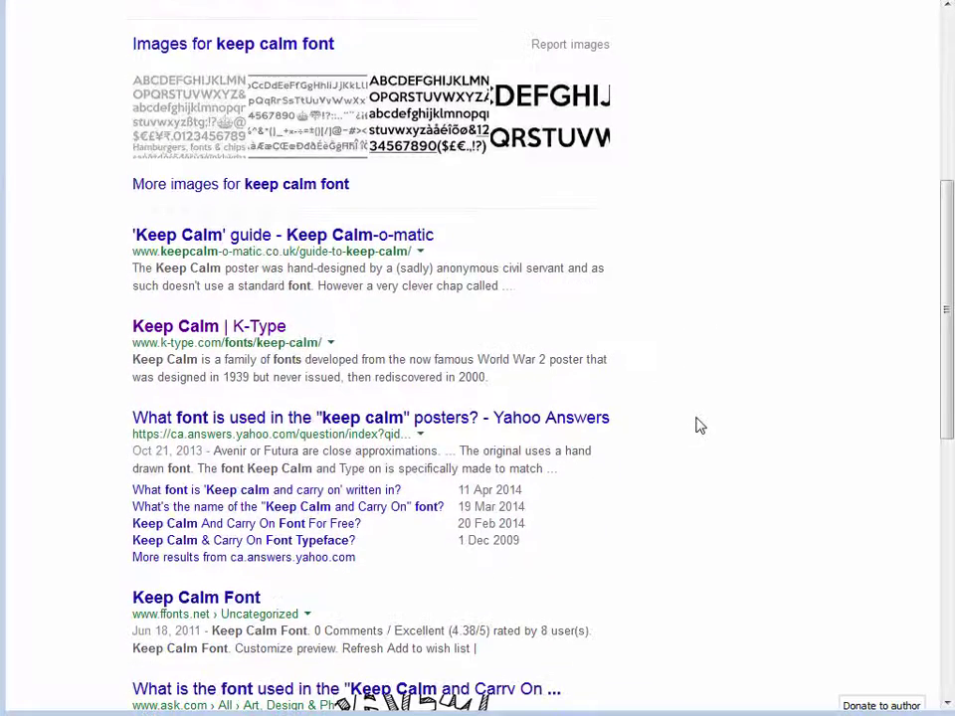
pyautogui.scroll(-4, 698, 427)
pyautogui.scroll(3, 701, 433)
# Open the K-Type result for Keep Calm and review the font's description, download and licence options
pyautogui.click(219, 332)
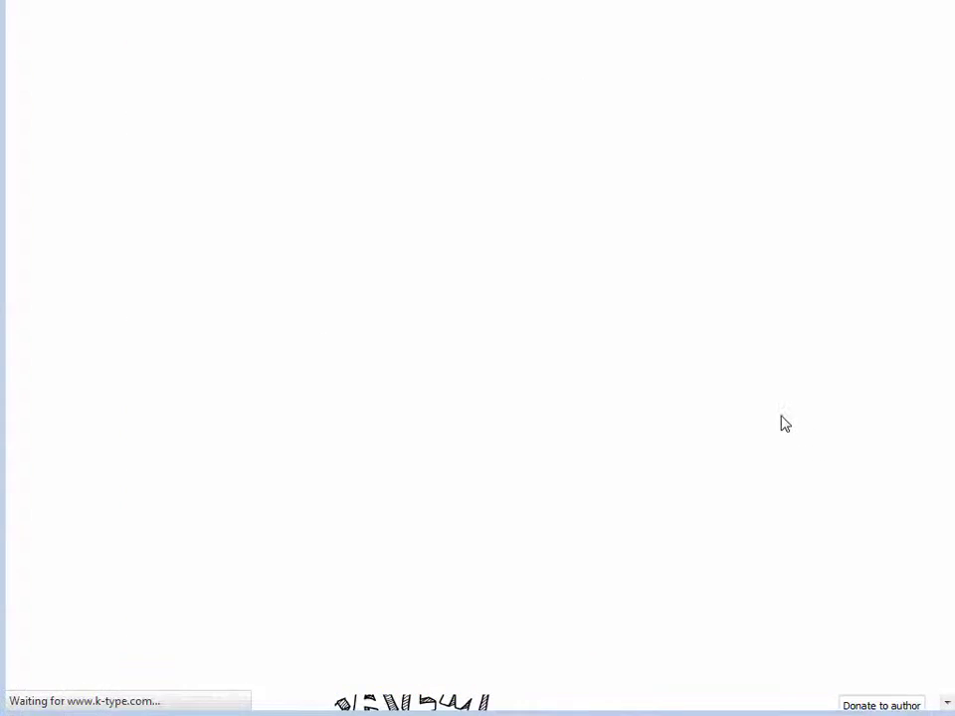
pyautogui.scroll(-7, 782, 437)
pyautogui.scroll(7, 497, 572)
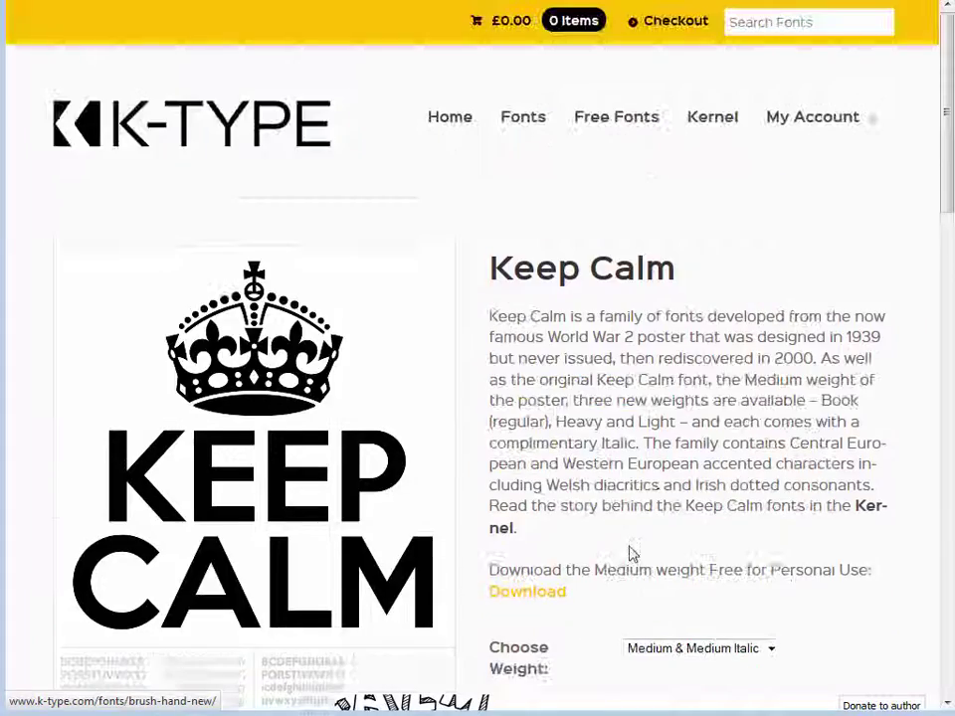
pyautogui.scroll(-4, 627, 567)
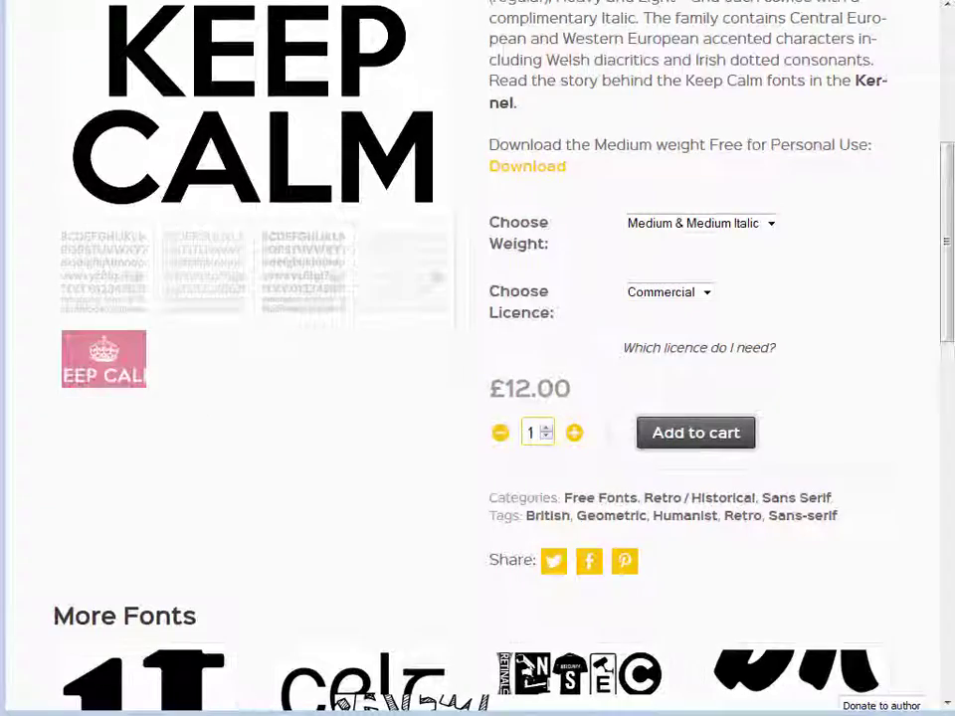
# Return to the Google results and open the Keep Calm Font page on 1001 Fonts
pyautogui.hotkey('alt', 'Left')
pyautogui.scroll(3, 733, 520)
pyautogui.scroll(-2, 733, 520)
pyautogui.scroll(4, 733, 520)
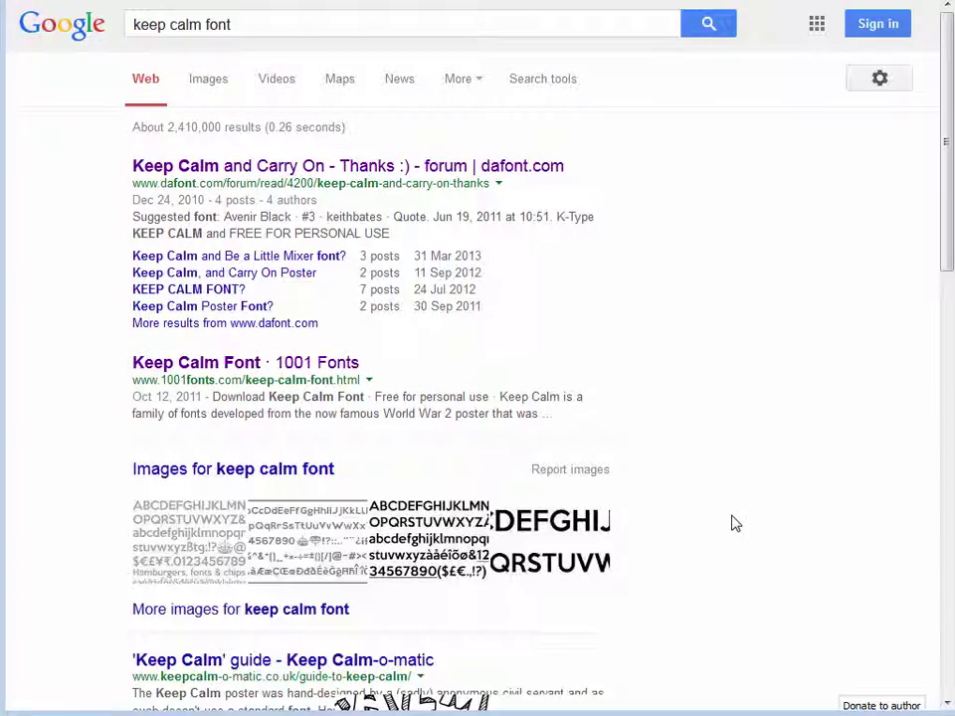
pyautogui.click(297, 368)
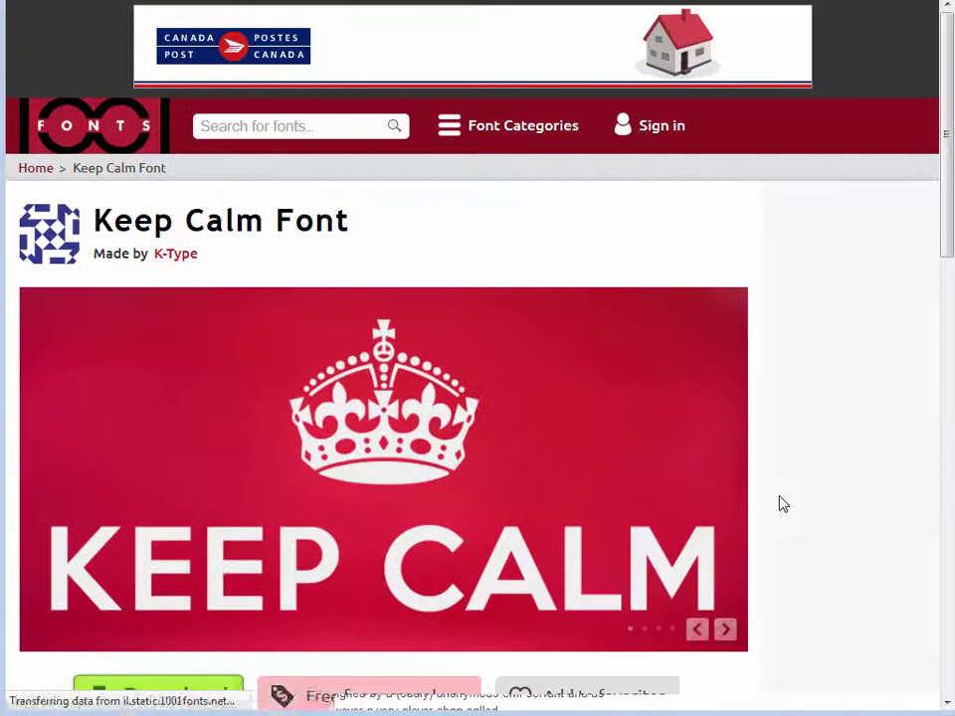
# Download the Keep Calm font and save keep-calm.zip in the fonts folder, replacing the existing file
pyautogui.scroll(-2, 851, 577)
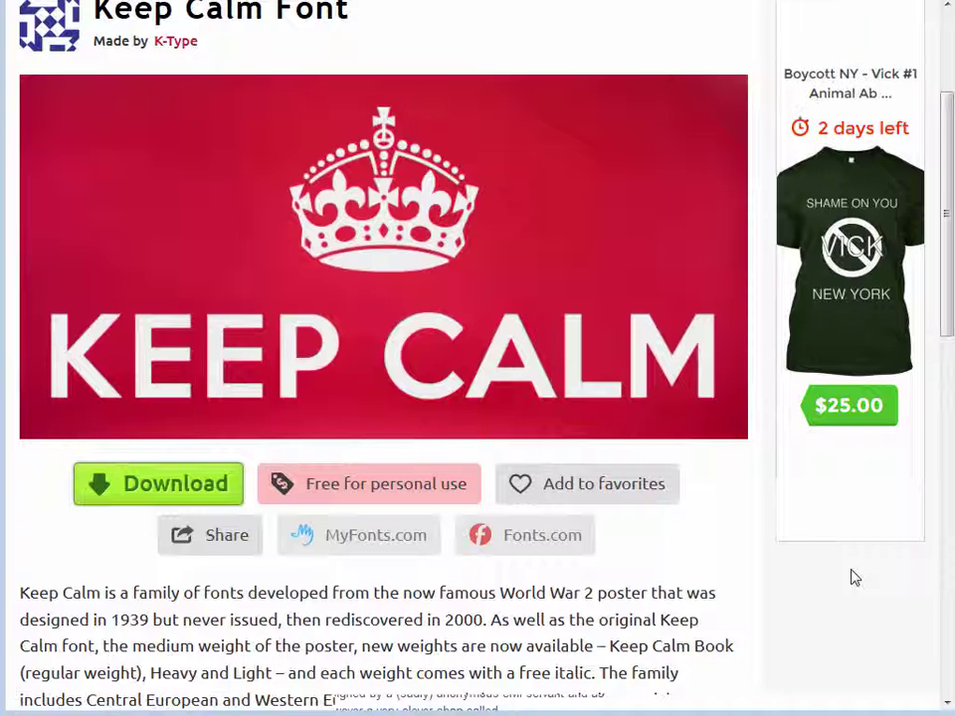
pyautogui.scroll(-1, 853, 577)
pyautogui.scroll(-1, 852, 578)
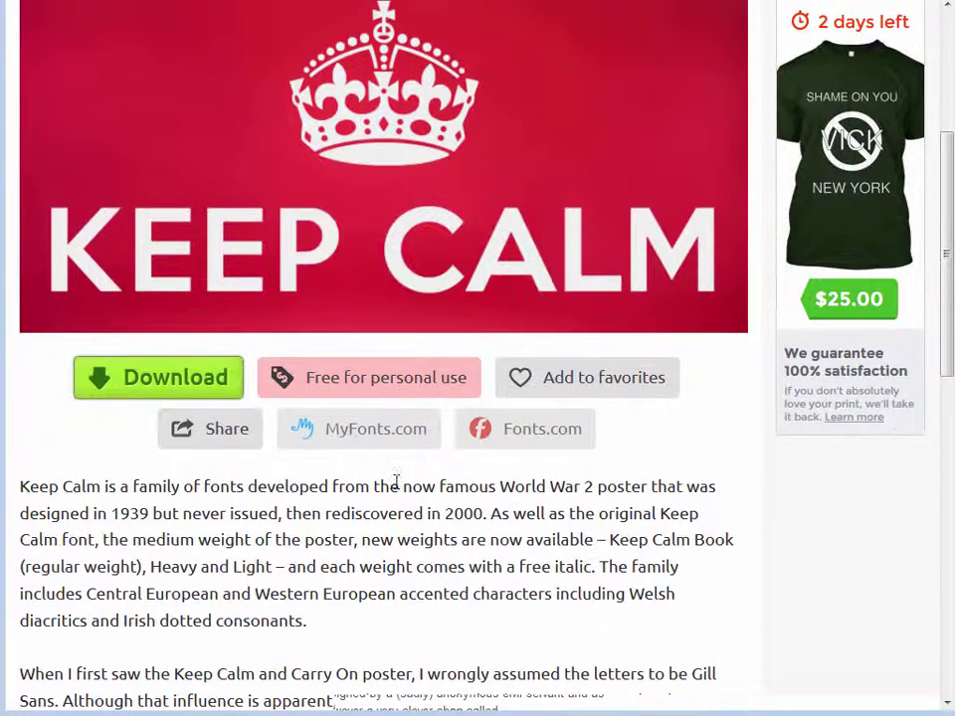
pyautogui.click(146, 378)
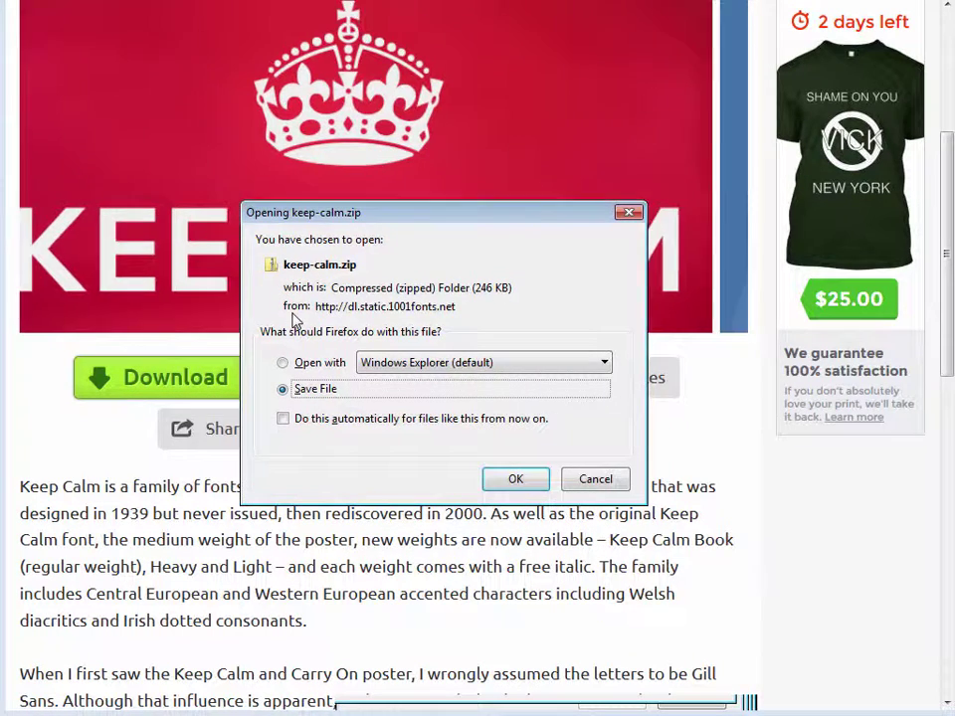
pyautogui.press('Return')
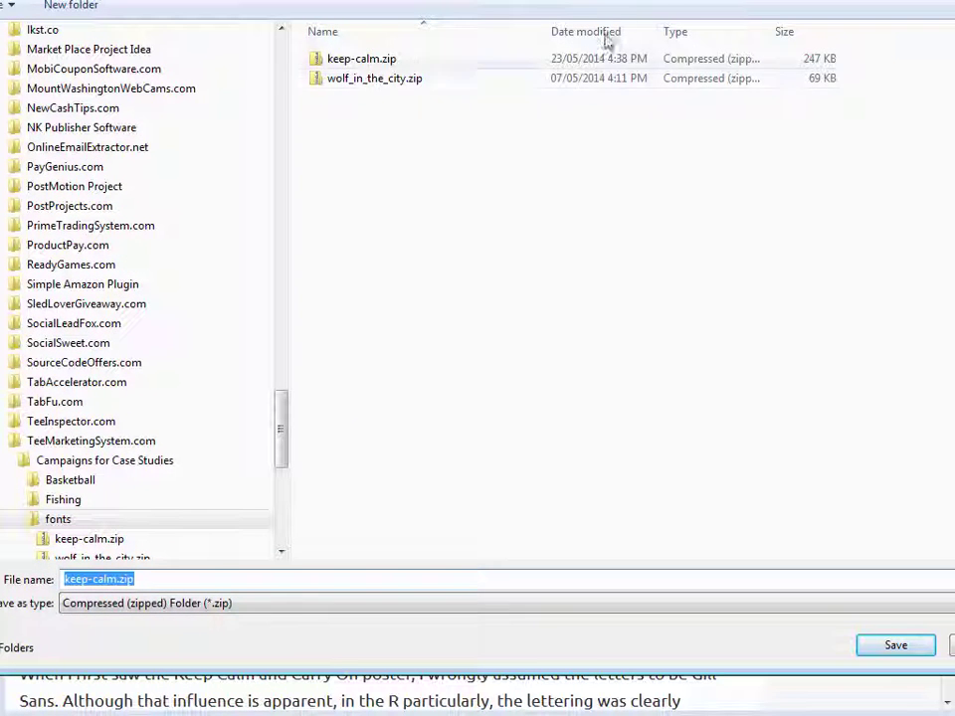
pyautogui.click(893, 647)
pyautogui.click(622, 482)
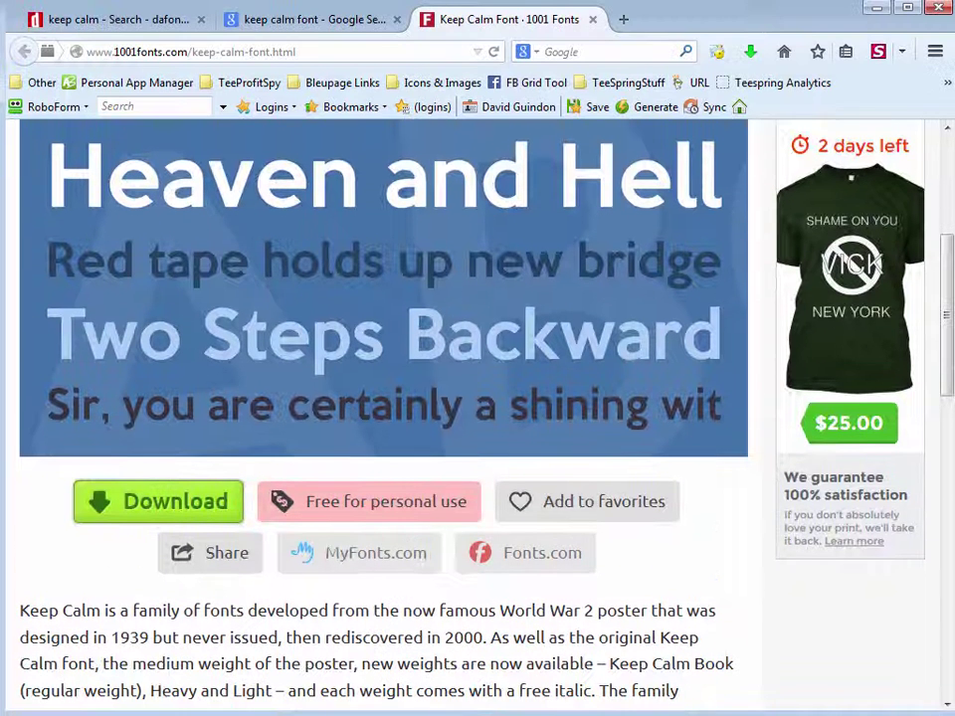
# Open the folder containing the downloaded keep-calm.zip from the browser's download list
pyautogui.click(751, 52)
pyautogui.rightClick(512, 125)
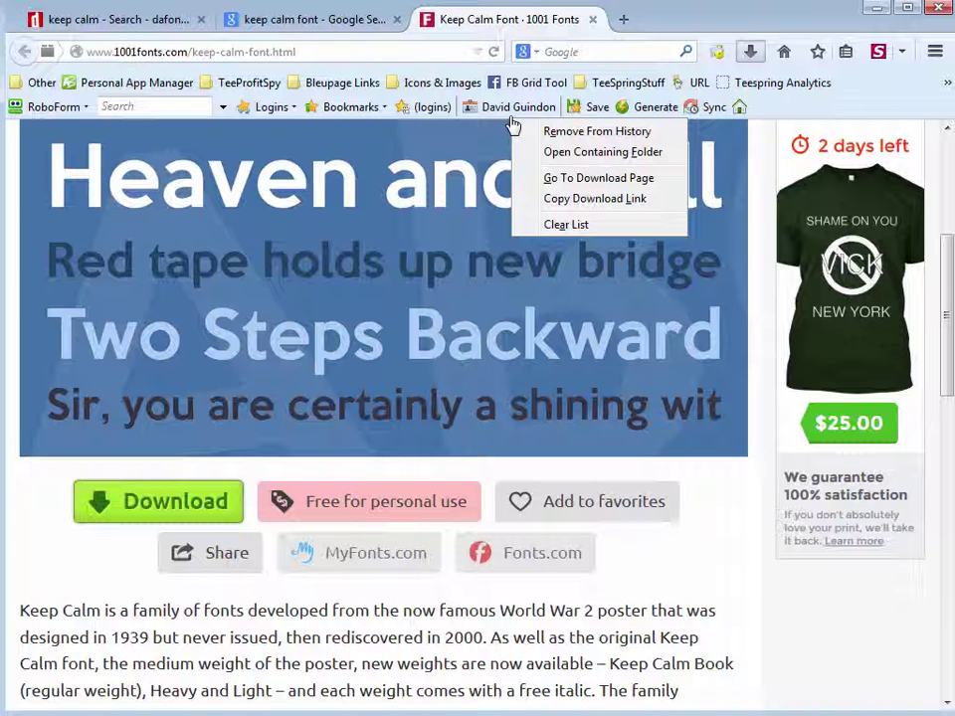
pyautogui.click(602, 153)
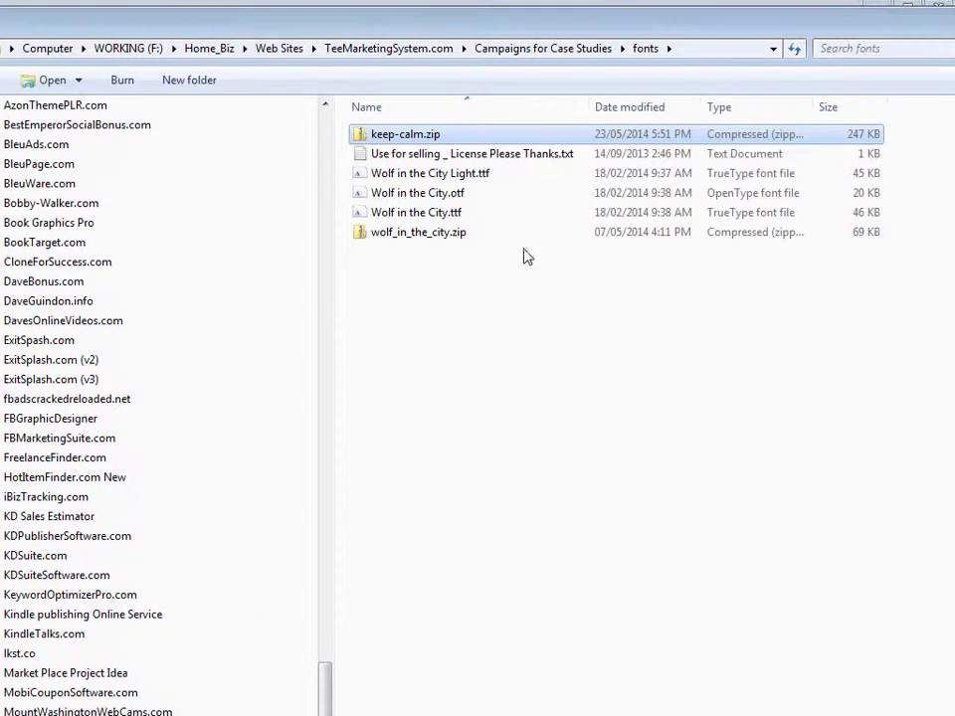
pyautogui.rightClick(392, 134)
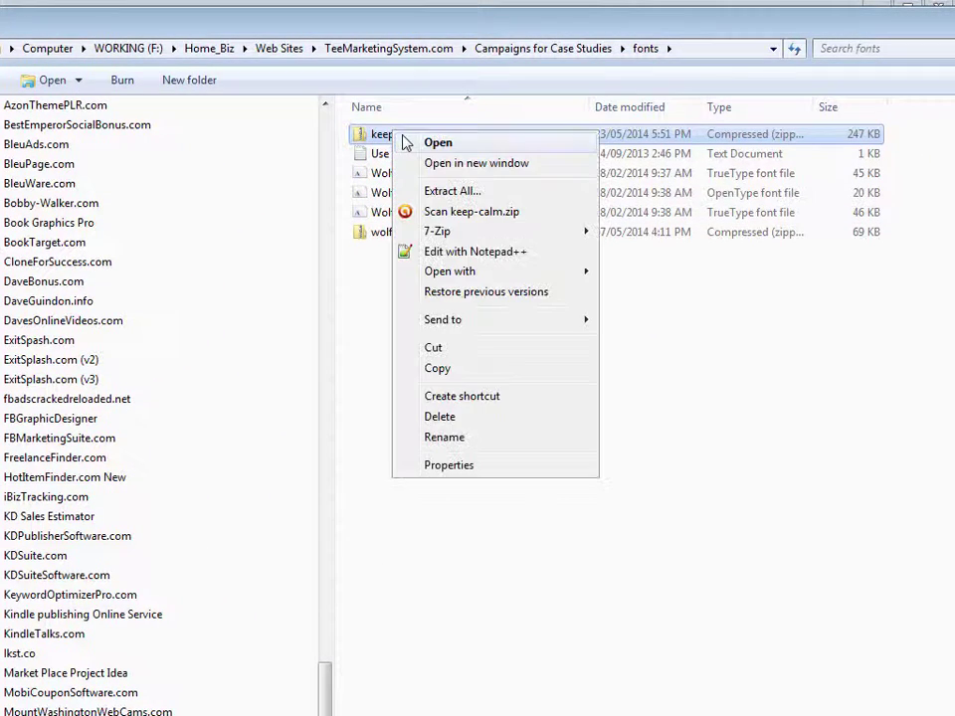
pyautogui.moveTo(469, 233)
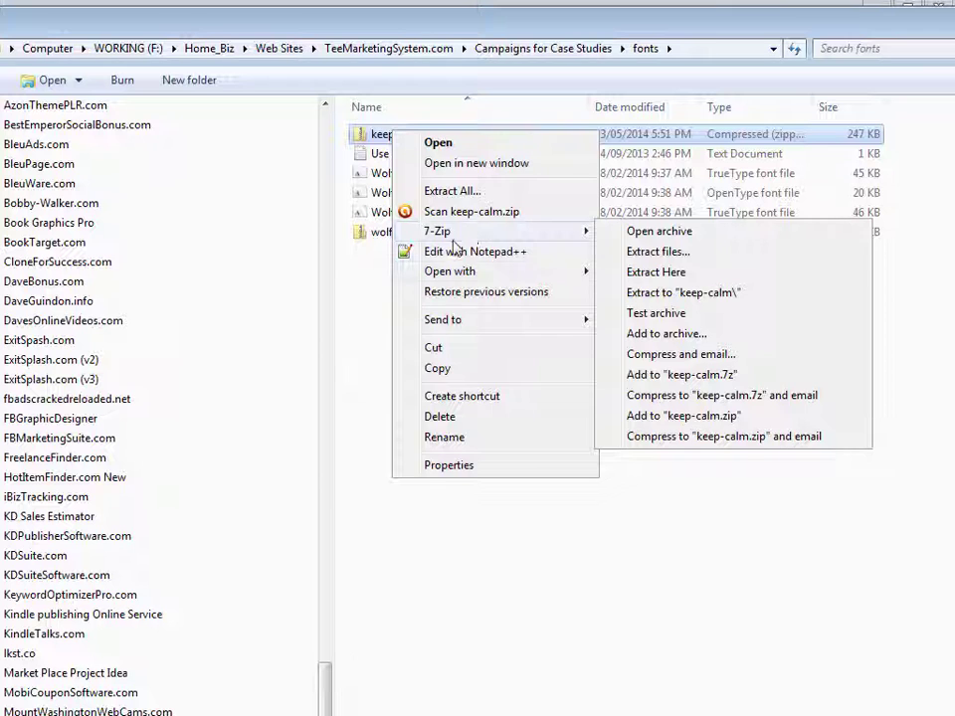
pyautogui.click(355, 332)
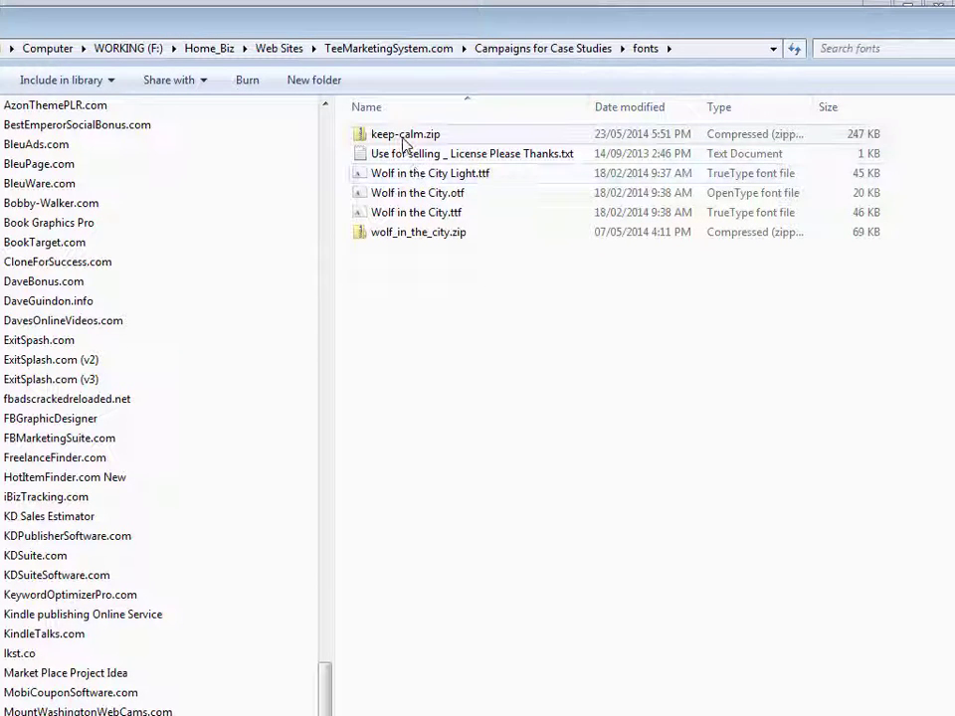
# Extract keep-calm.zip into a keep-calm subfolder of fonts, accepting copying the KEEPCALM and __MACOSX folders without encryption
pyautogui.rightClick(405, 143)
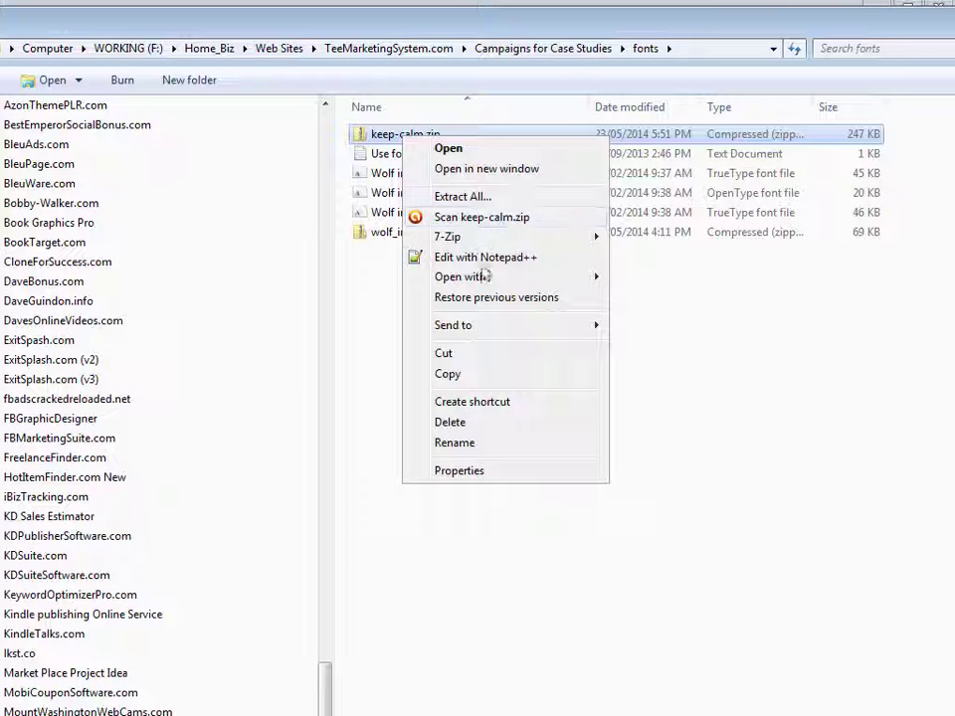
pyautogui.click(473, 198)
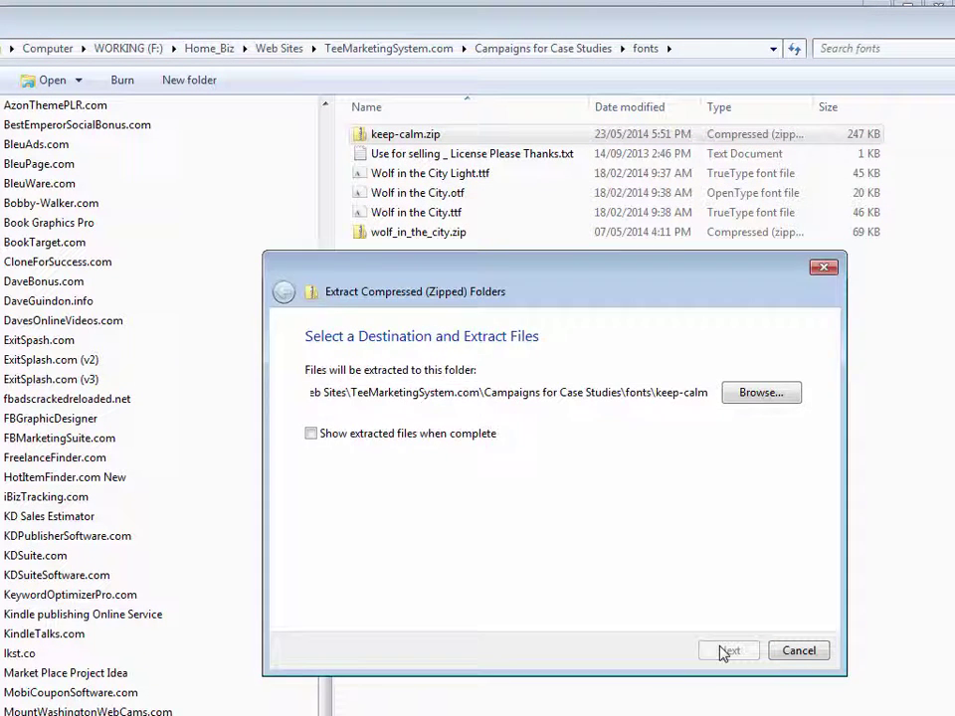
pyautogui.click(729, 649)
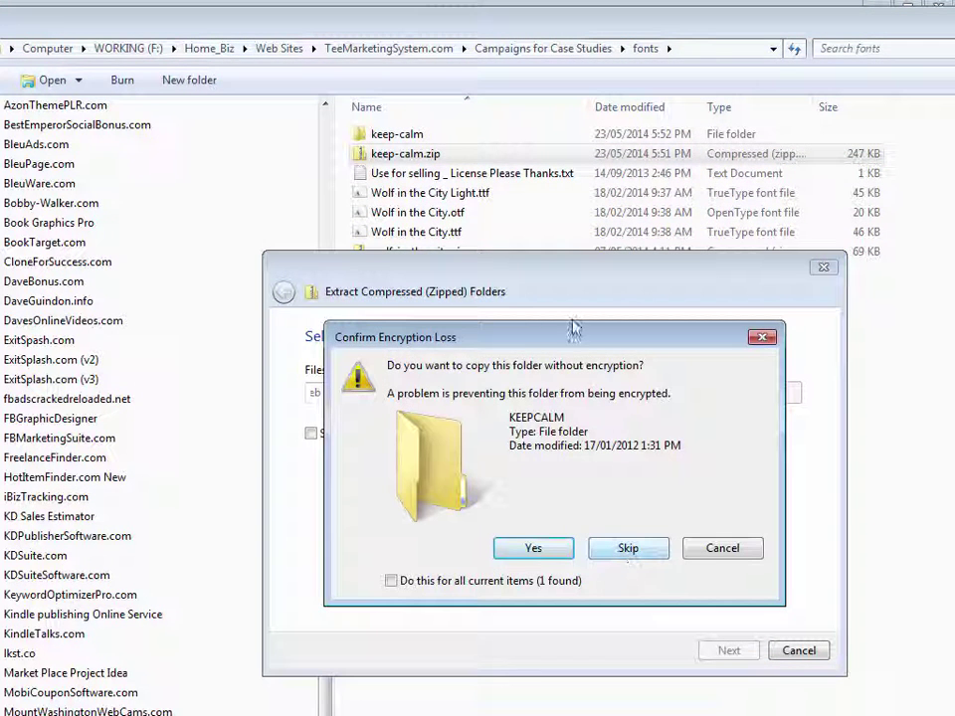
pyautogui.click(542, 549)
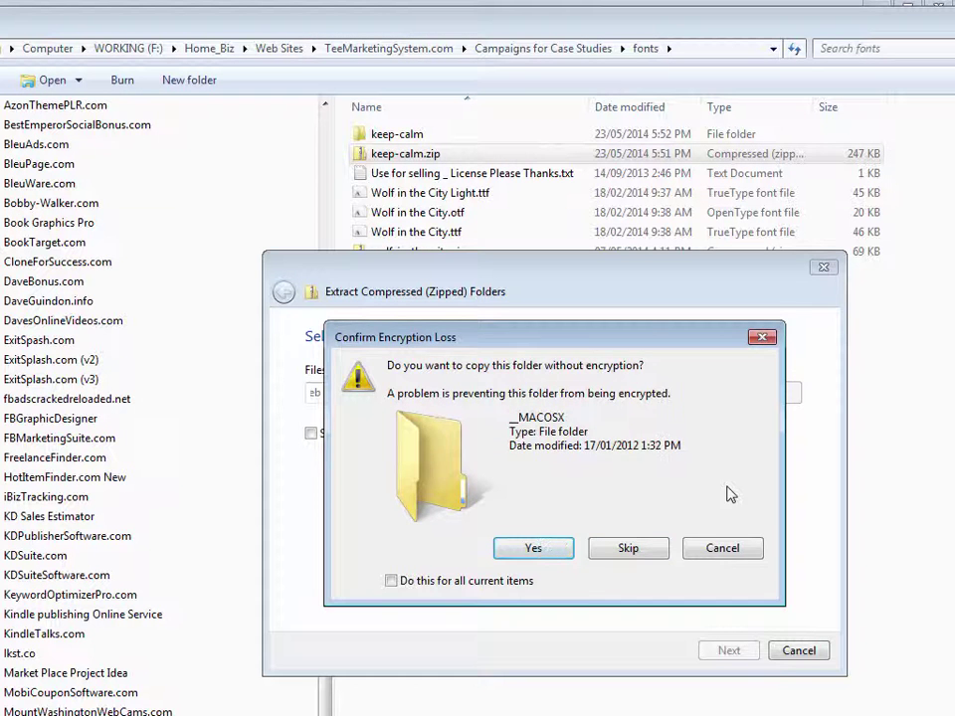
pyautogui.click(552, 553)
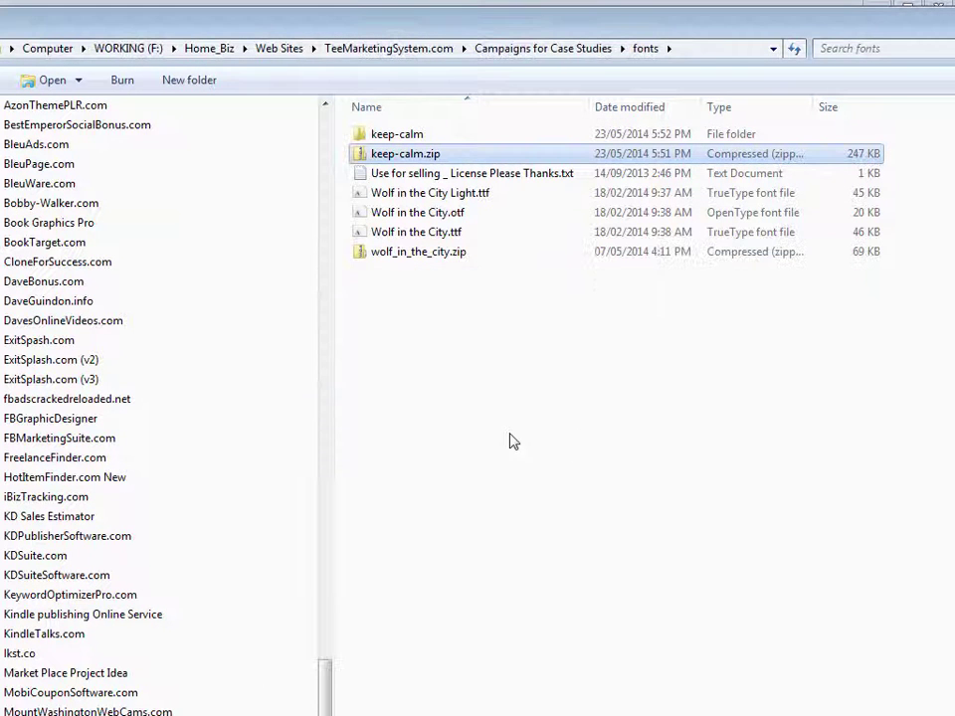
# Look at the extracted font files in keep-calm > KEEPCALM, and return to the fonts folder
pyautogui.doubleClick(412, 141)
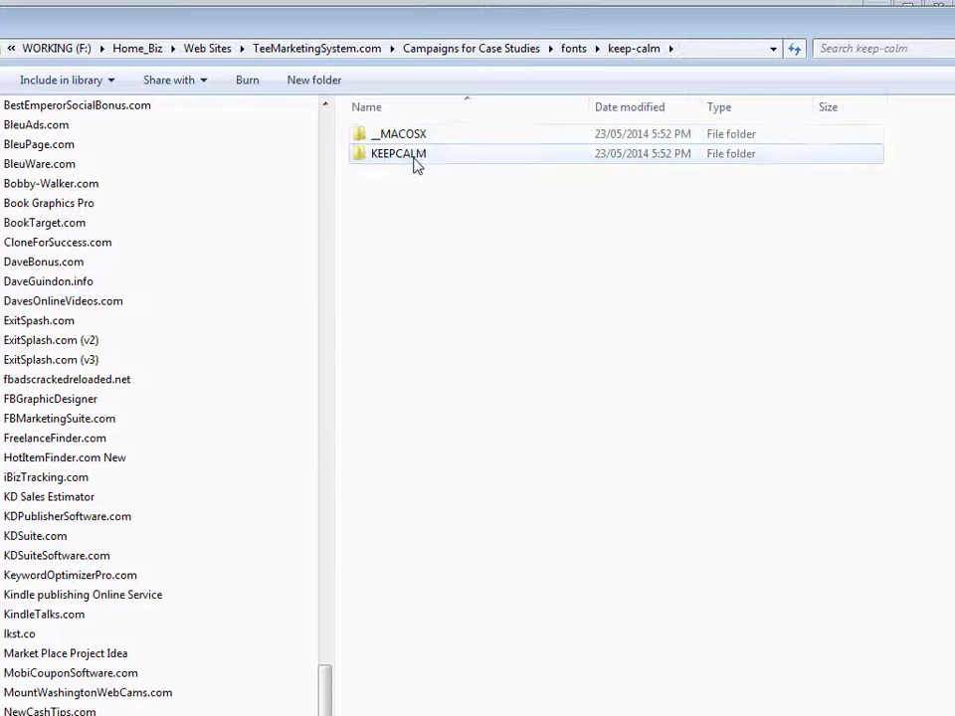
pyautogui.doubleClick(412, 153)
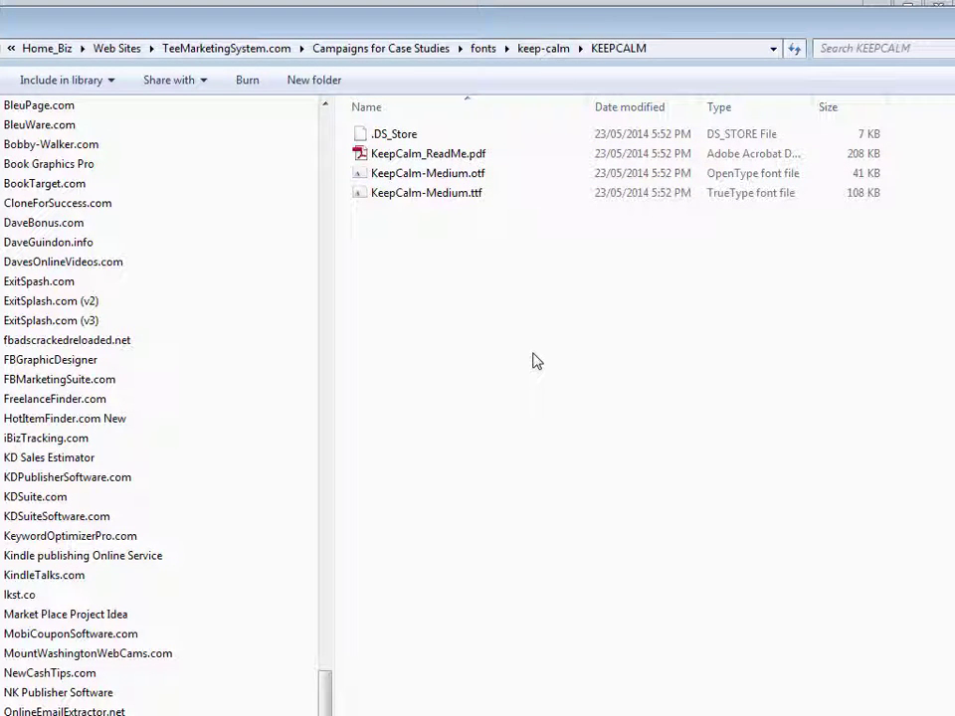
pyautogui.press('BackSpace')
pyautogui.press('BackSpace')
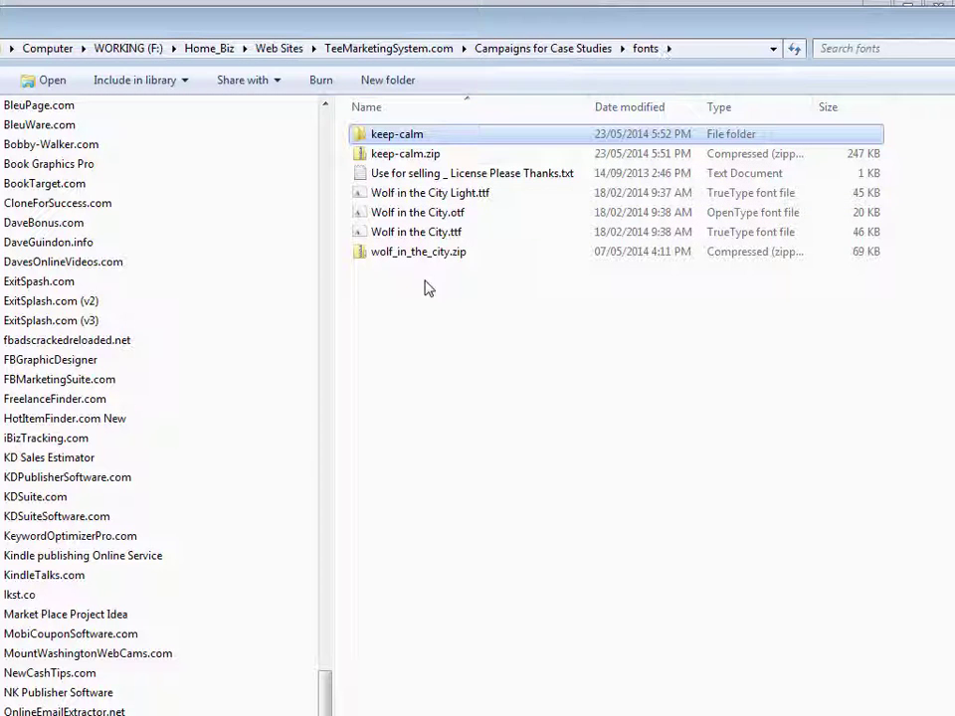
# Extract keep-calm.zip with 7-Zip into the keep-calm folder once more, and open its KEEPCALM subfolder
pyautogui.rightClick(406, 157)
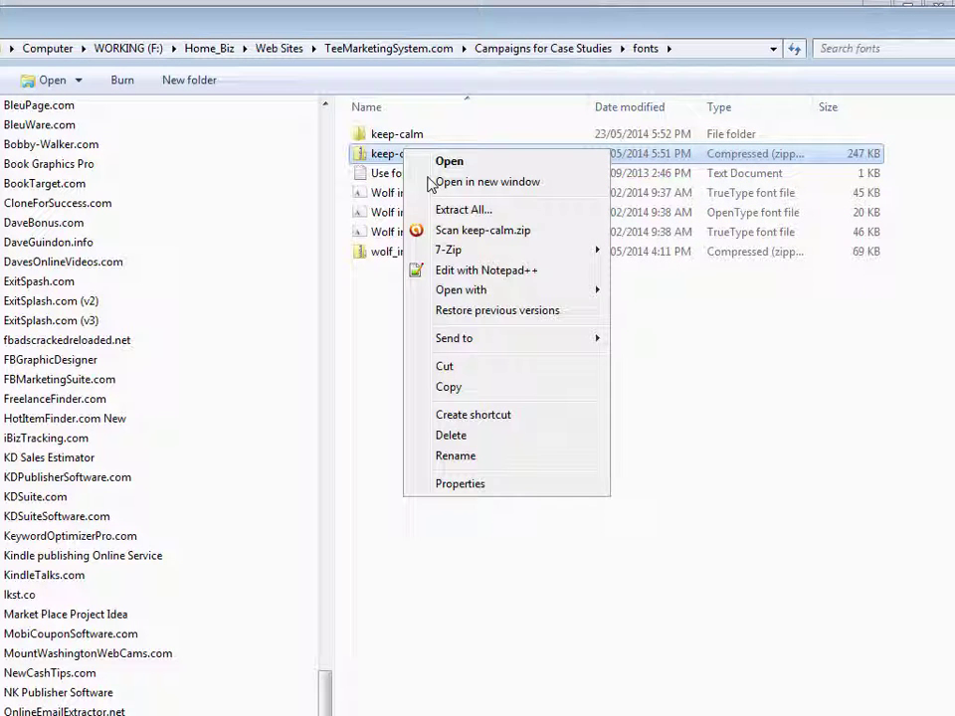
pyautogui.moveTo(480, 256)
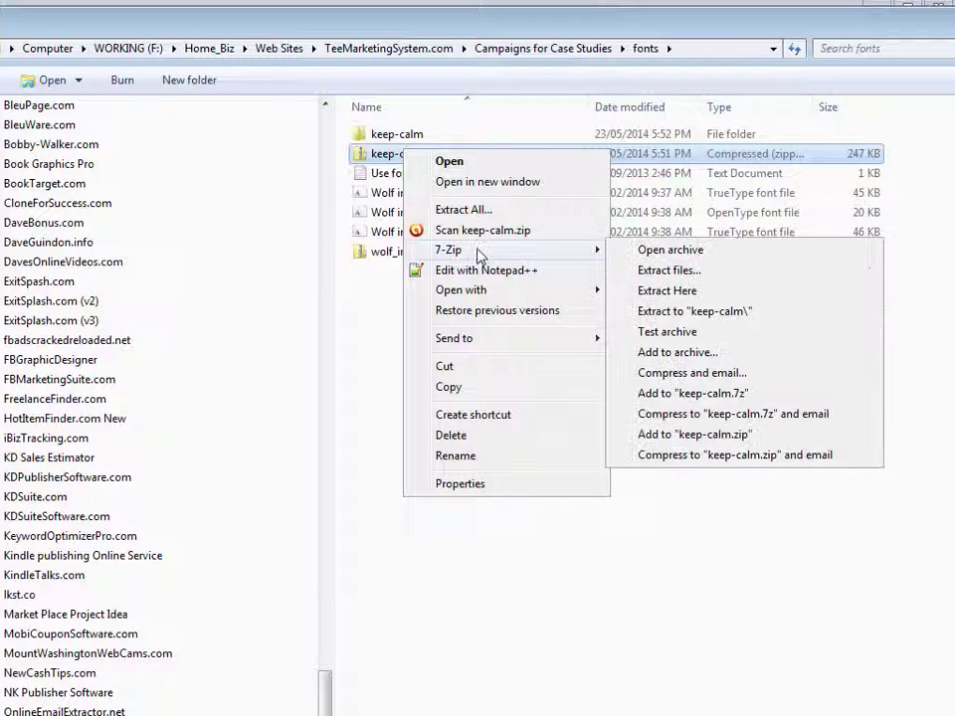
pyautogui.click(708, 313)
pyautogui.click(555, 605)
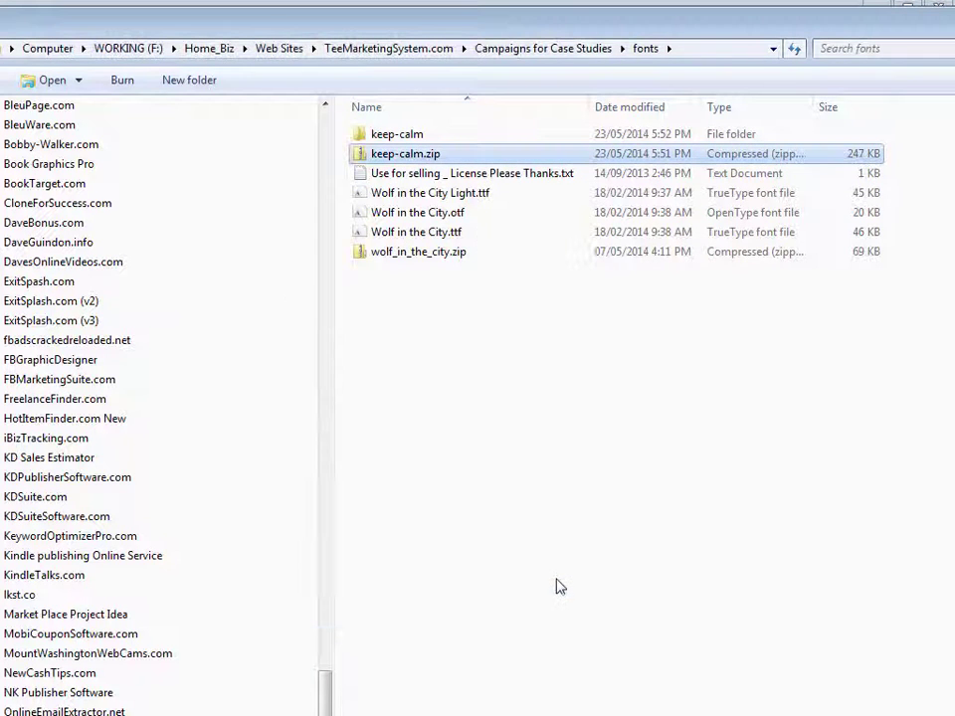
pyautogui.doubleClick(422, 133)
pyautogui.doubleClick(422, 155)
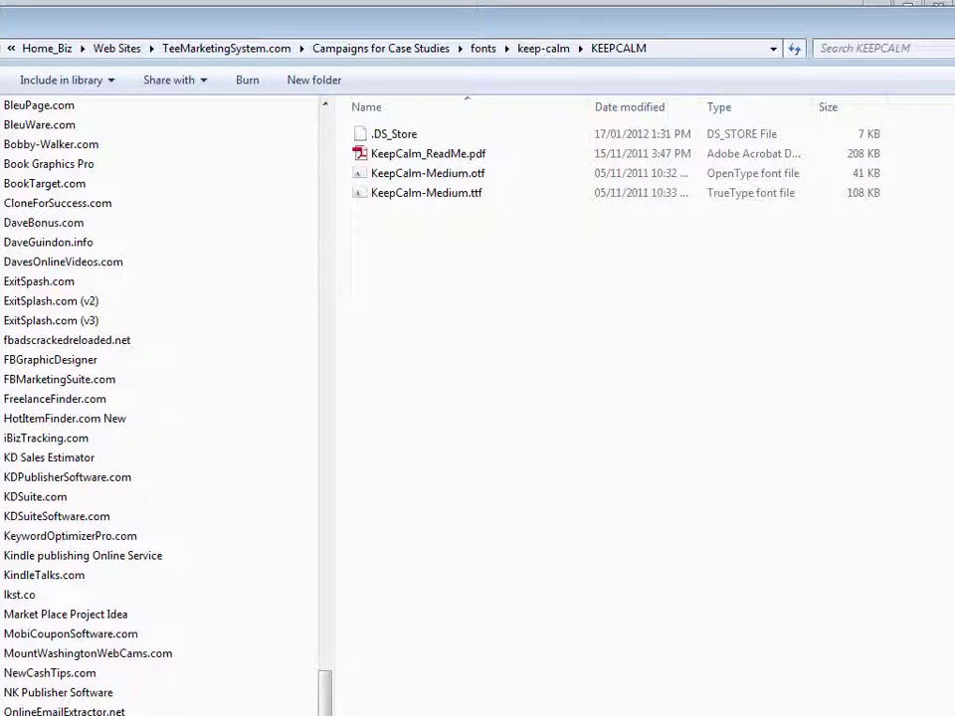
# Switch to Photoshop, close the blank Untitled-1 document and exit the program
pyautogui.hotkey('alt', 'Tab')
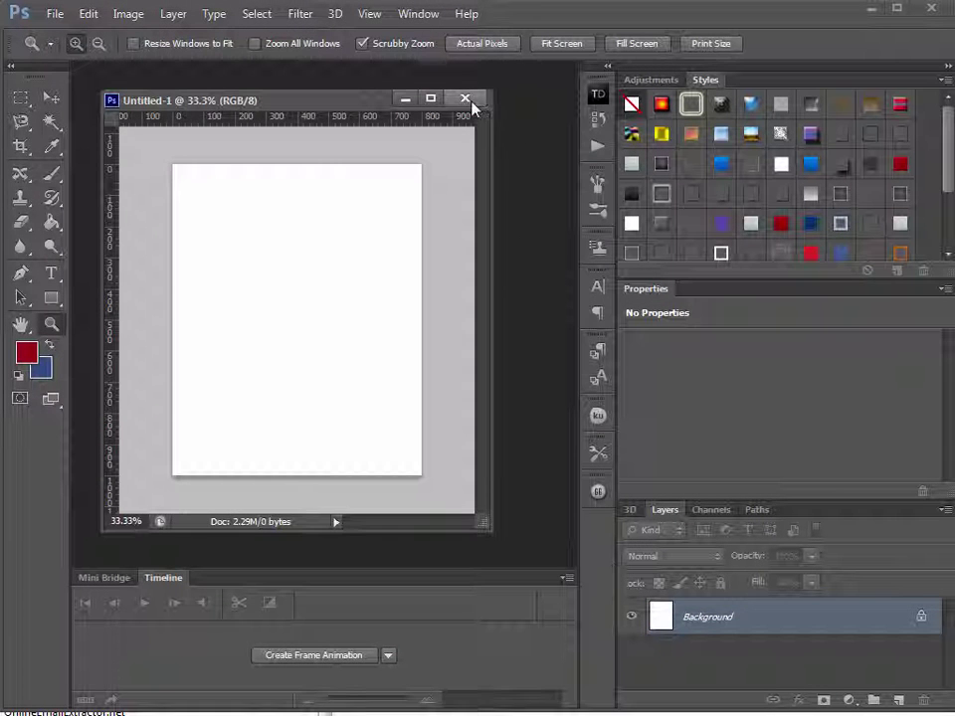
pyautogui.click(464, 100)
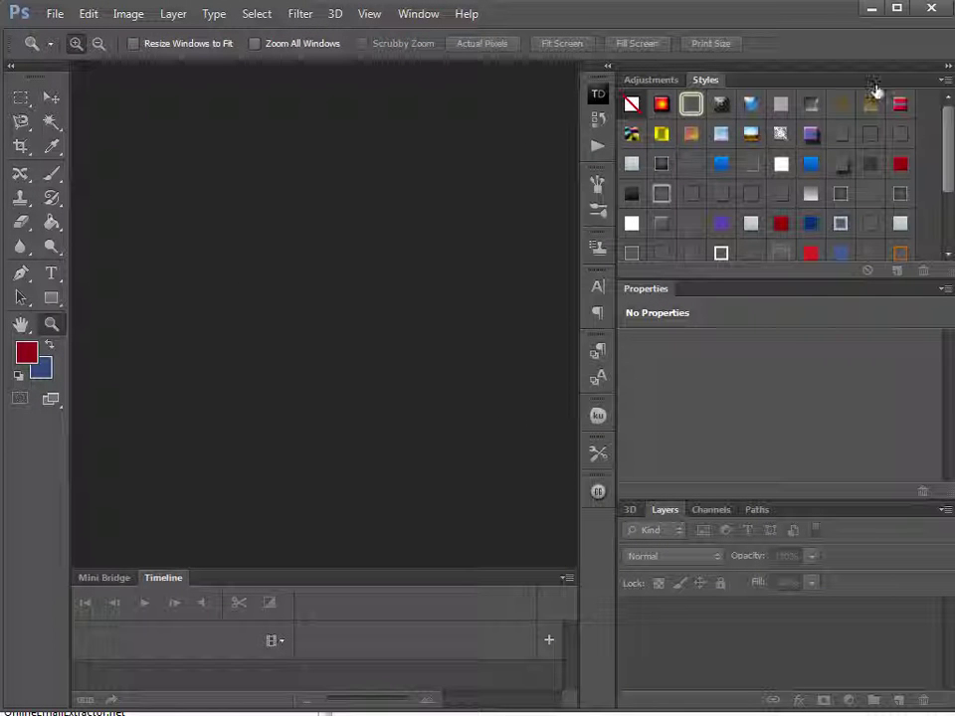
pyautogui.click(931, 9)
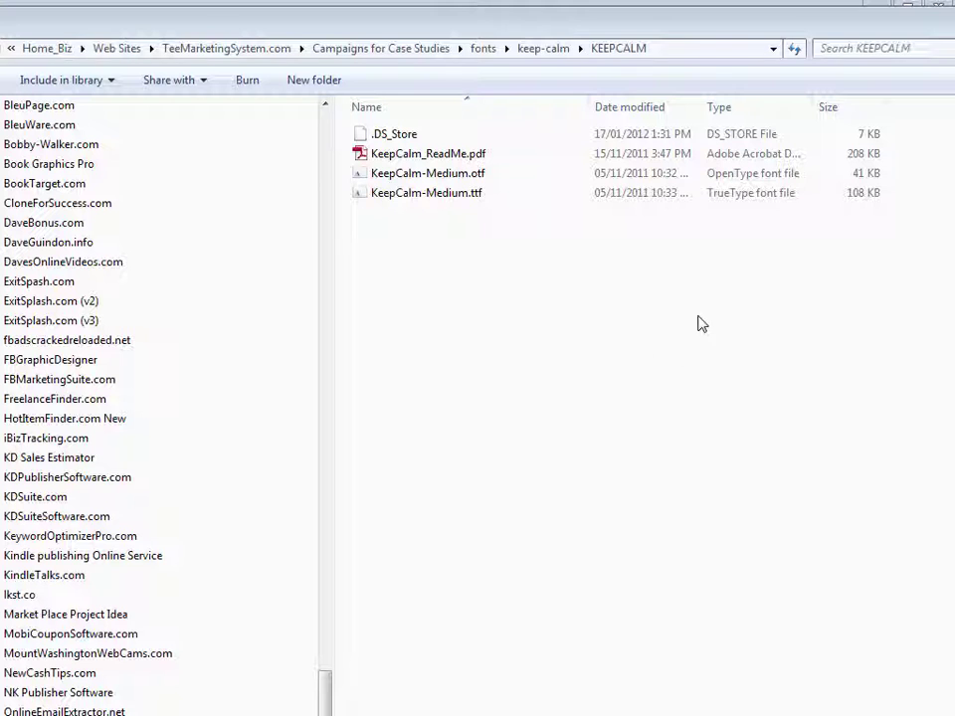
# Install both KeepCalm-Medium.otf and KeepCalm-Medium.ttf, accepting replacement of the fonts already installed
pyautogui.rightClick(406, 177)
pyautogui.click(451, 222)
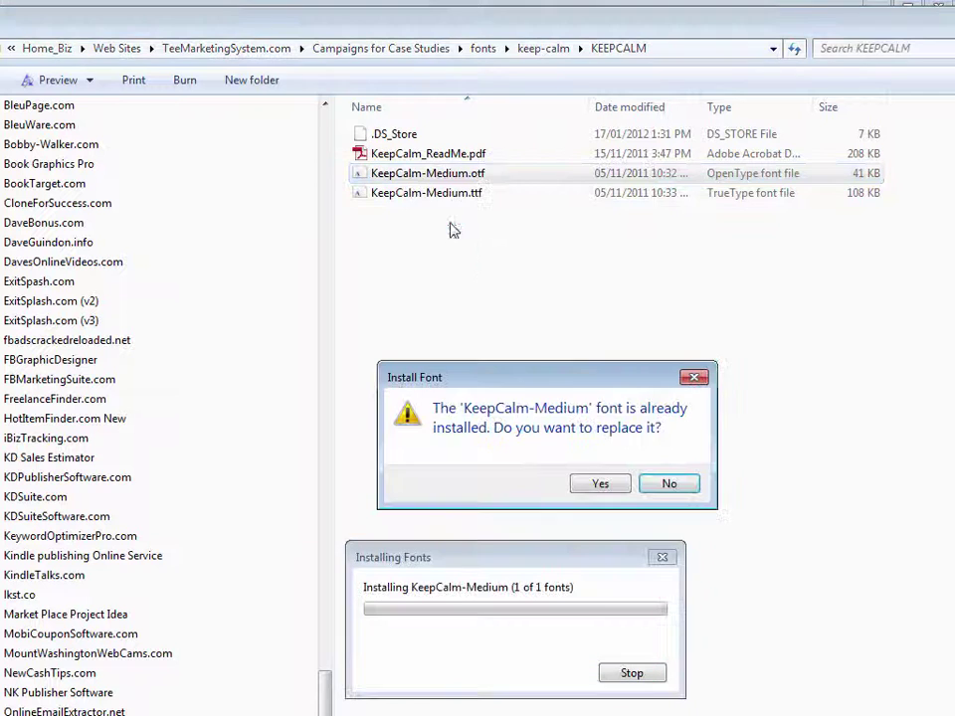
pyautogui.click(603, 487)
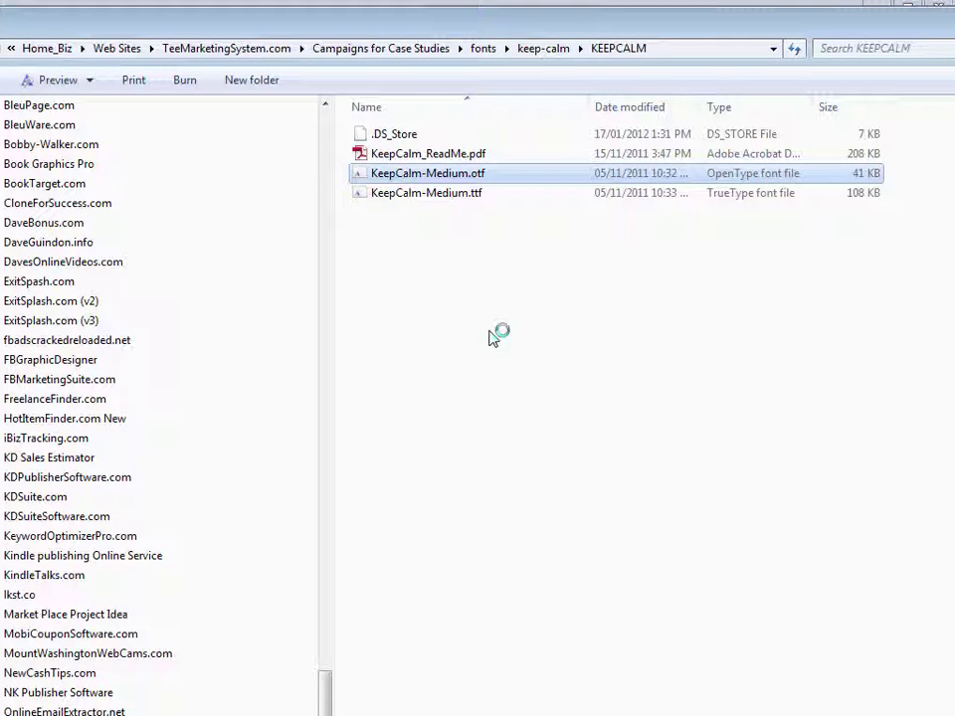
pyautogui.click(430, 195)
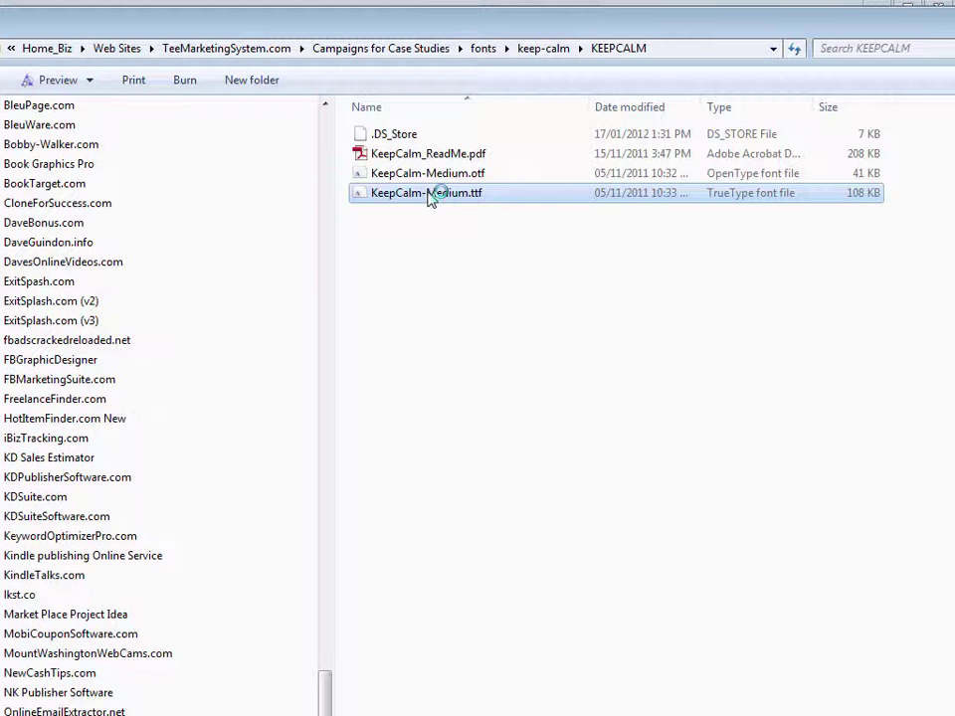
pyautogui.rightClick(430, 196)
pyautogui.click(481, 245)
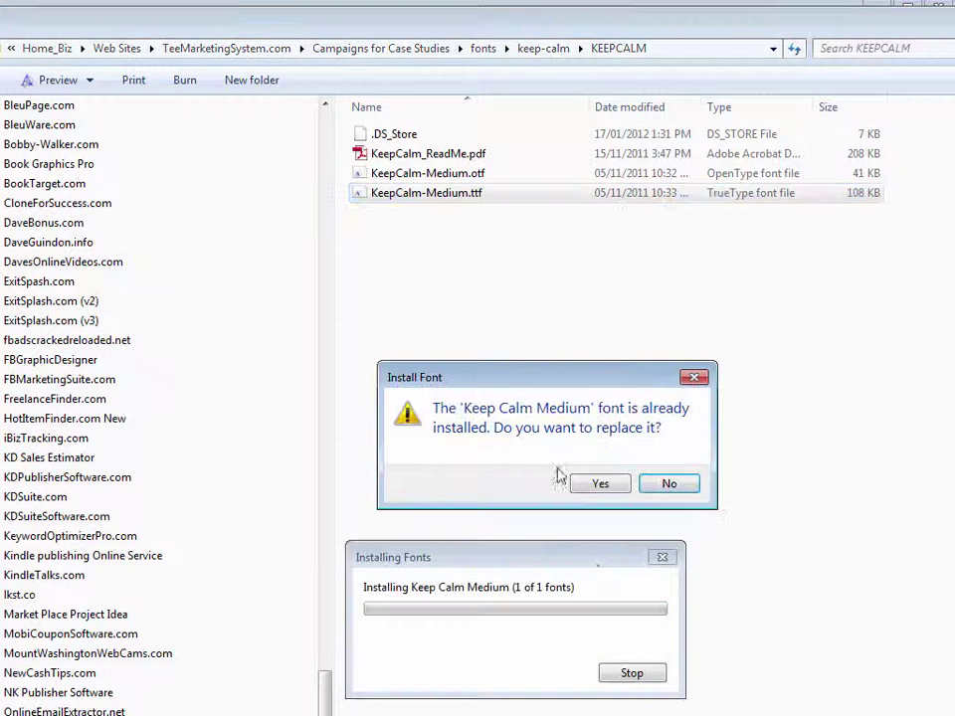
pyautogui.click(614, 487)
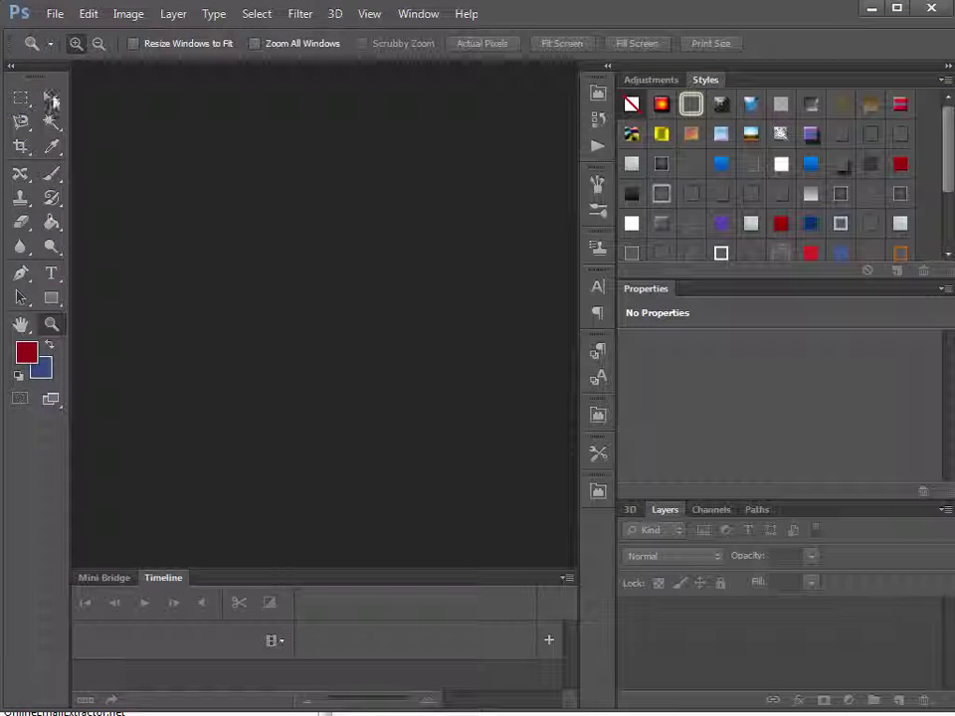
# Create an 800 x 1000 pixel RGB document in Photoshop at 72 pixels/inch with a white background, and enlarge its window
pyautogui.click(52, 14)
pyautogui.click(62, 33)
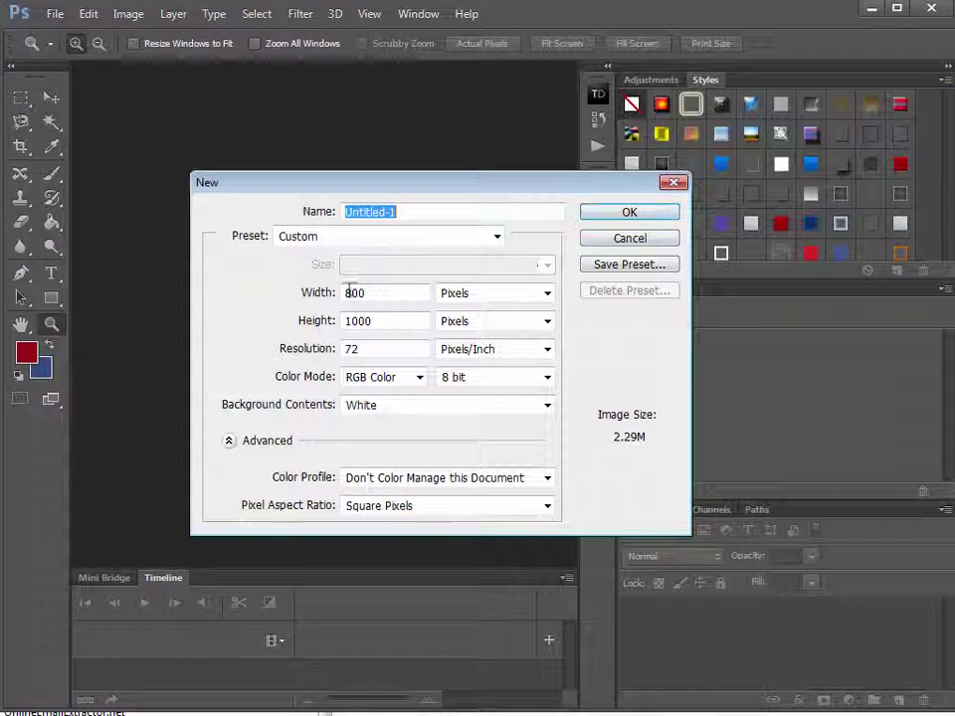
pyautogui.click(624, 211)
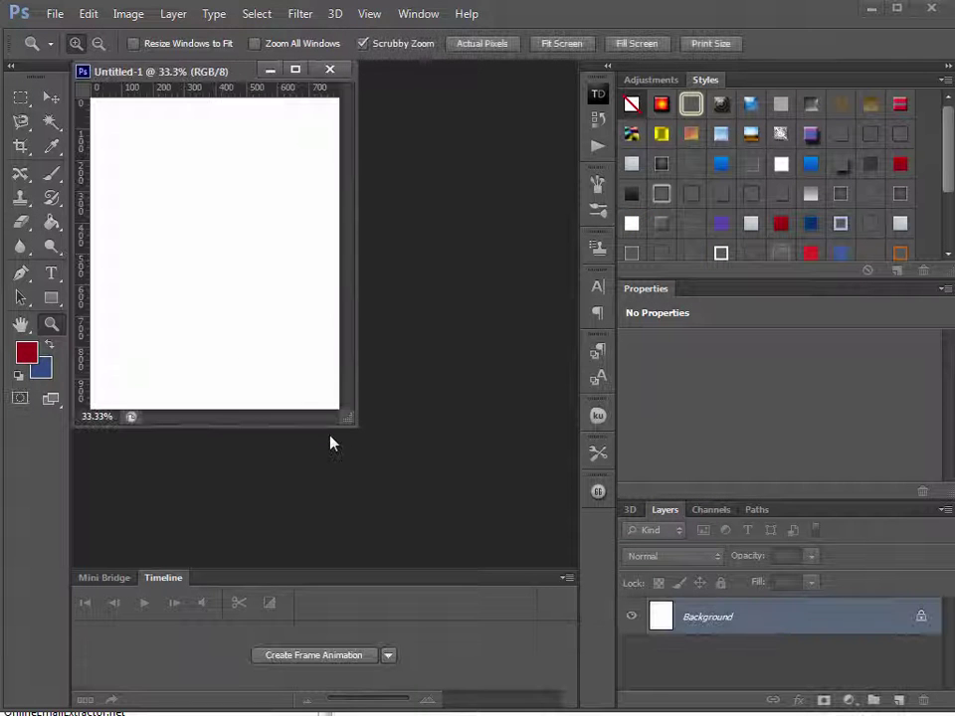
pyautogui.moveTo(346, 430); pyautogui.dragTo(456, 519)
pyautogui.click(53, 14)
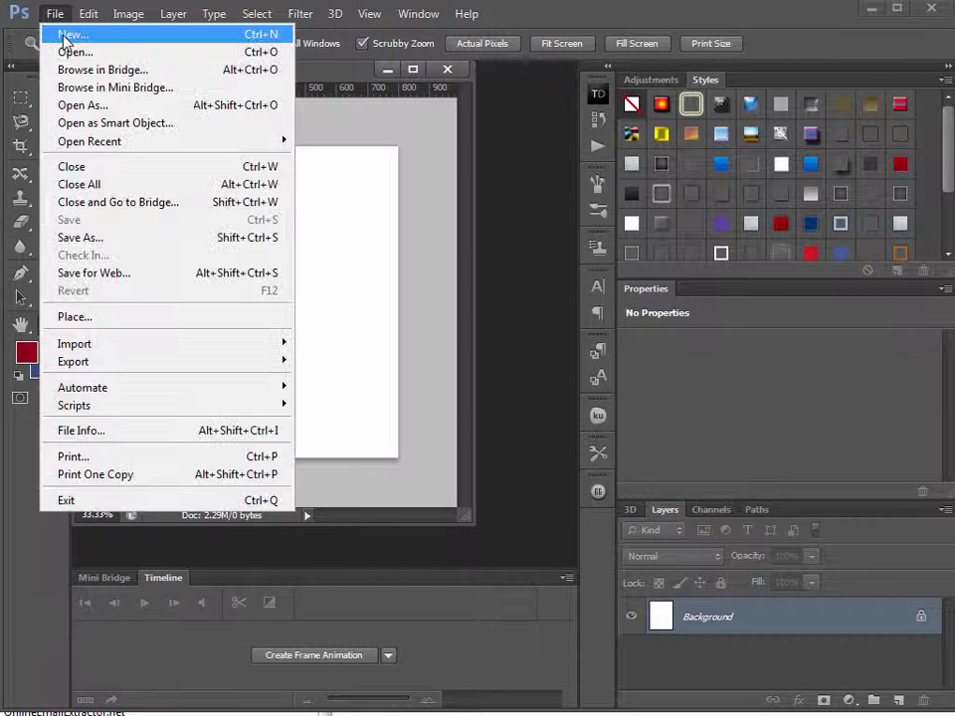
pyautogui.click(59, 34)
pyautogui.click(315, 358)
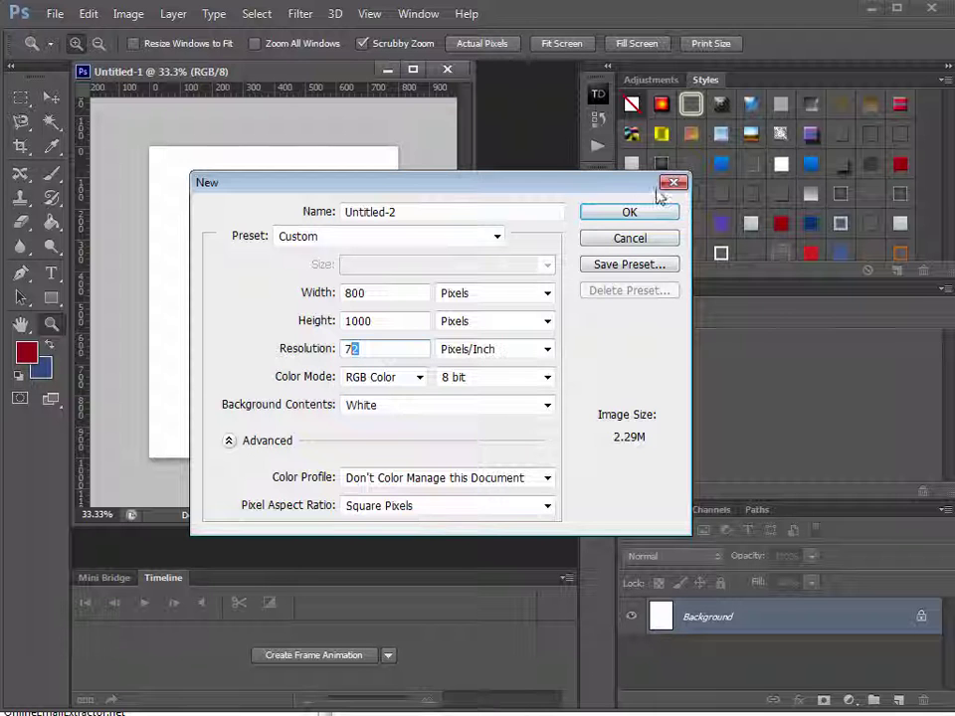
pyautogui.click(630, 239)
# Enlarge the document window further and draw a rectangle shape about 941 x 1228 px that extends past the canvas on every side
pyautogui.moveTo(465, 524); pyautogui.dragTo(589, 669)
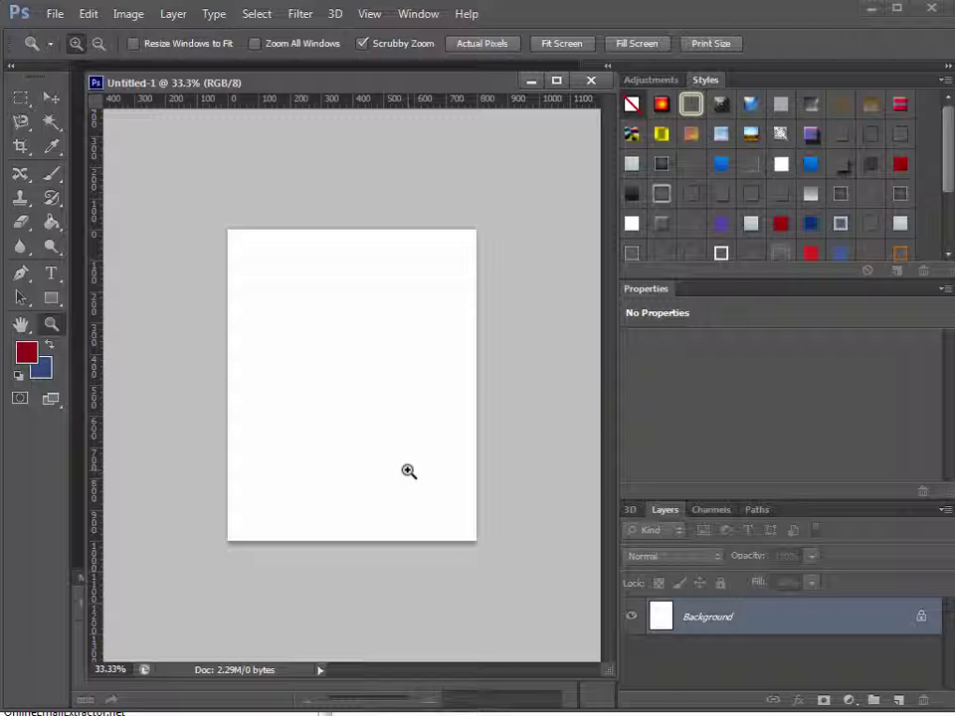
pyautogui.moveTo(604, 670); pyautogui.dragTo(608, 680)
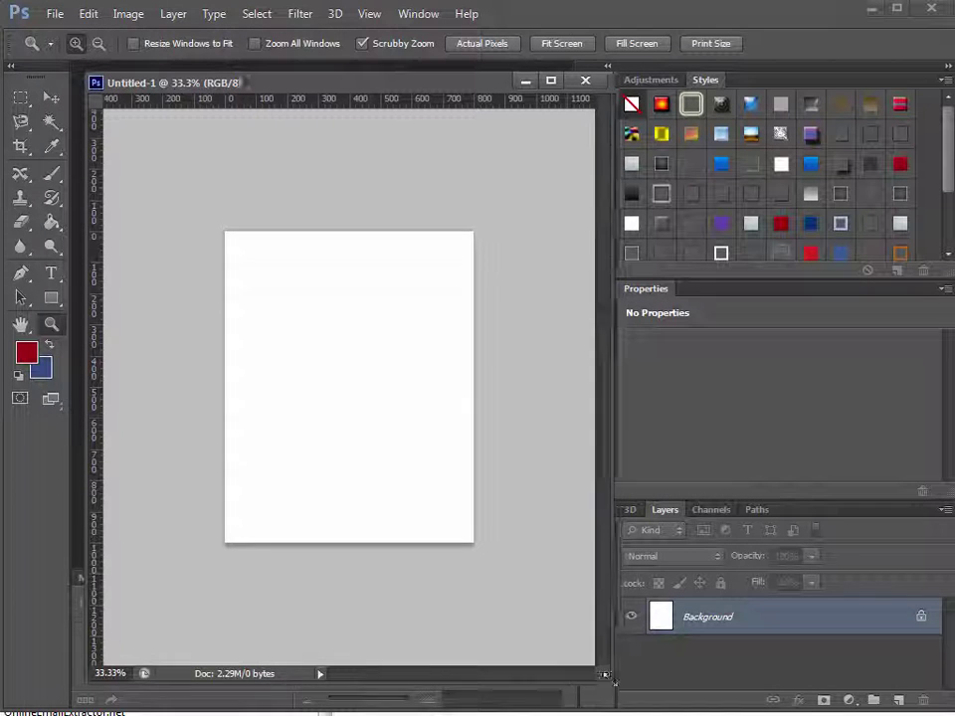
pyautogui.click(54, 301)
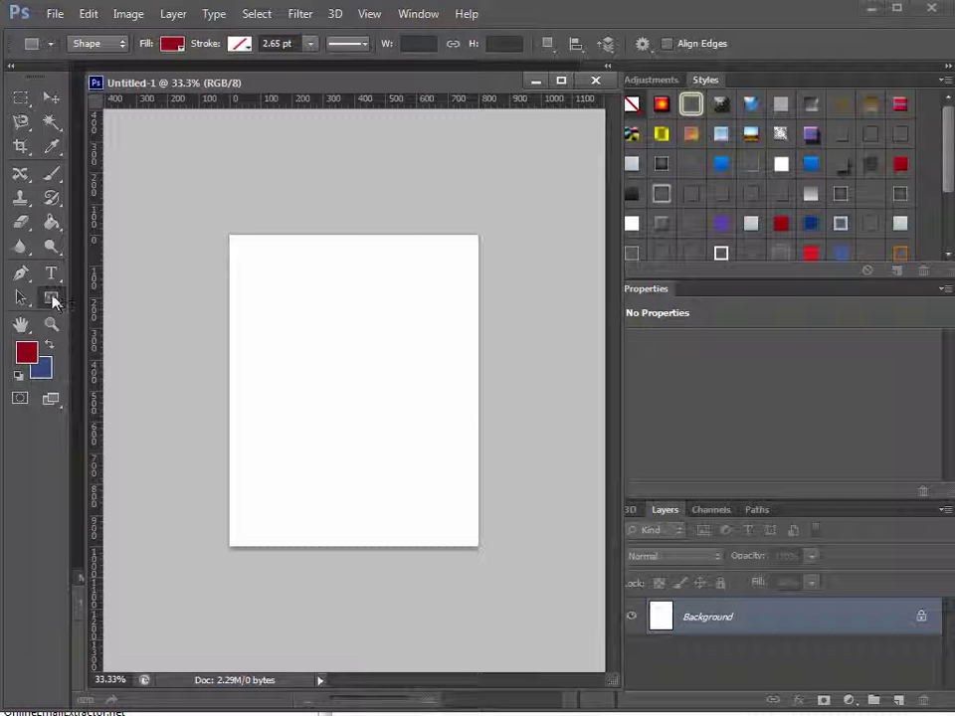
pyautogui.moveTo(209, 188); pyautogui.dragTo(505, 569)
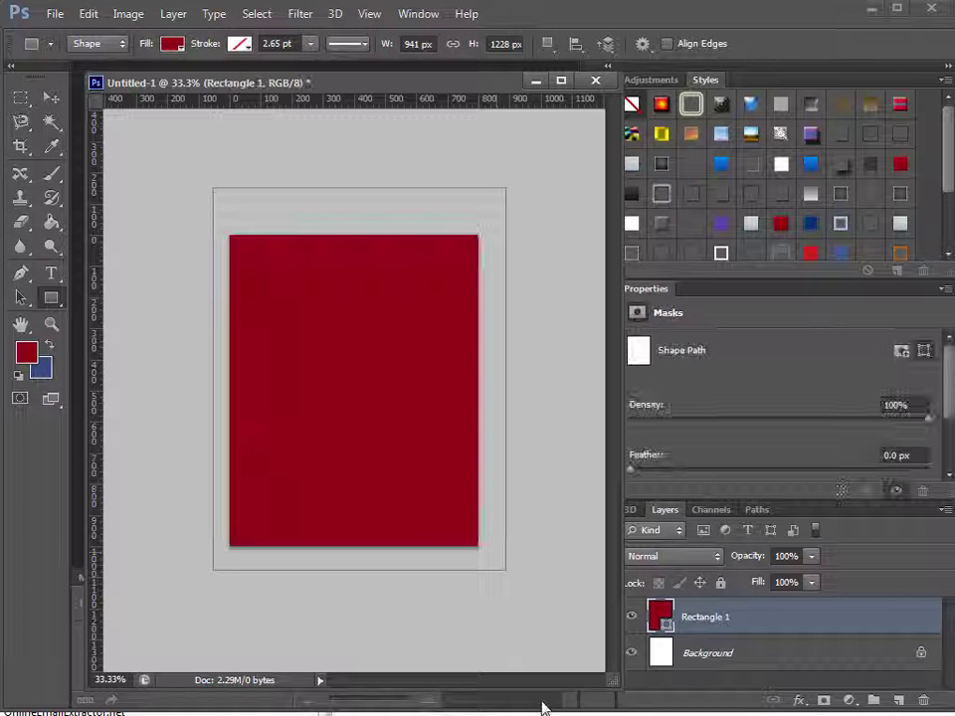
# Change the rectangle's fill colour to dark grey #222222
pyautogui.doubleClick(662, 617)
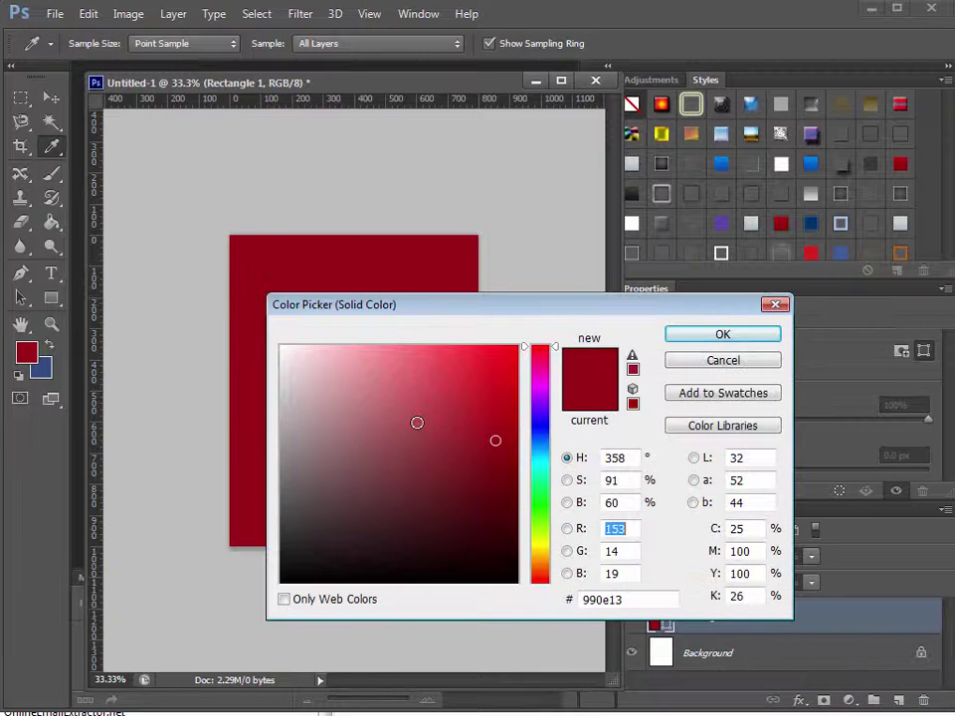
pyautogui.moveTo(417, 423)
pyautogui.mouseDown()
pyautogui.moveTo(271, 567)
pyautogui.moveTo(267, 550)
pyautogui.moveTo(281, 552)
pyautogui.mouseUp()
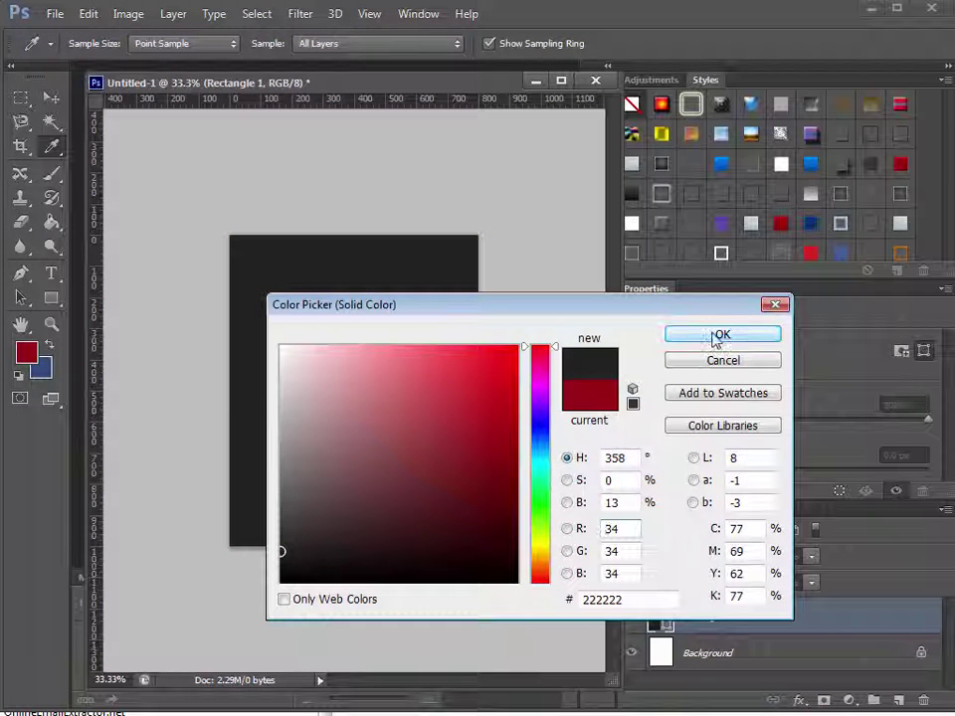
pyautogui.click(718, 336)
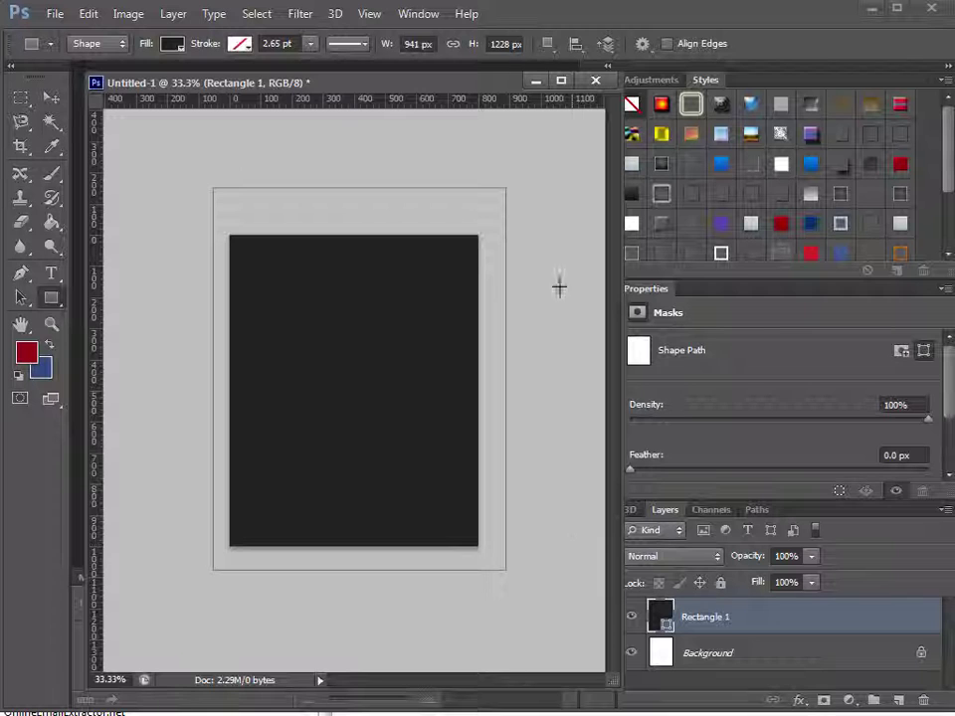
# Resize the rectangle so its edges align with the canvas edges, at about 85.02% width and 81.43% height
pyautogui.click(51, 96)
pyautogui.moveTo(361, 189); pyautogui.dragTo(360, 235)
pyautogui.moveTo(213, 398); pyautogui.dragTo(228, 402)
pyautogui.moveTo(505, 569); pyautogui.dragTo(480, 548)
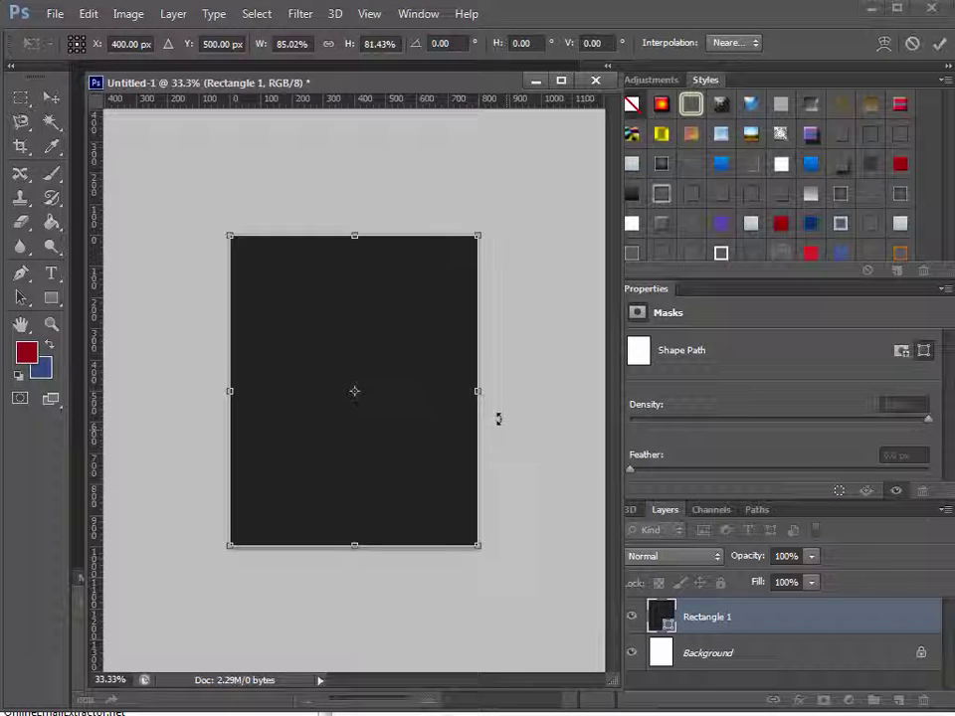
pyautogui.moveTo(478, 391)
pyautogui.mouseDown()
pyautogui.moveTo(444, 391)
pyautogui.moveTo(477, 391)
pyautogui.mouseUp()
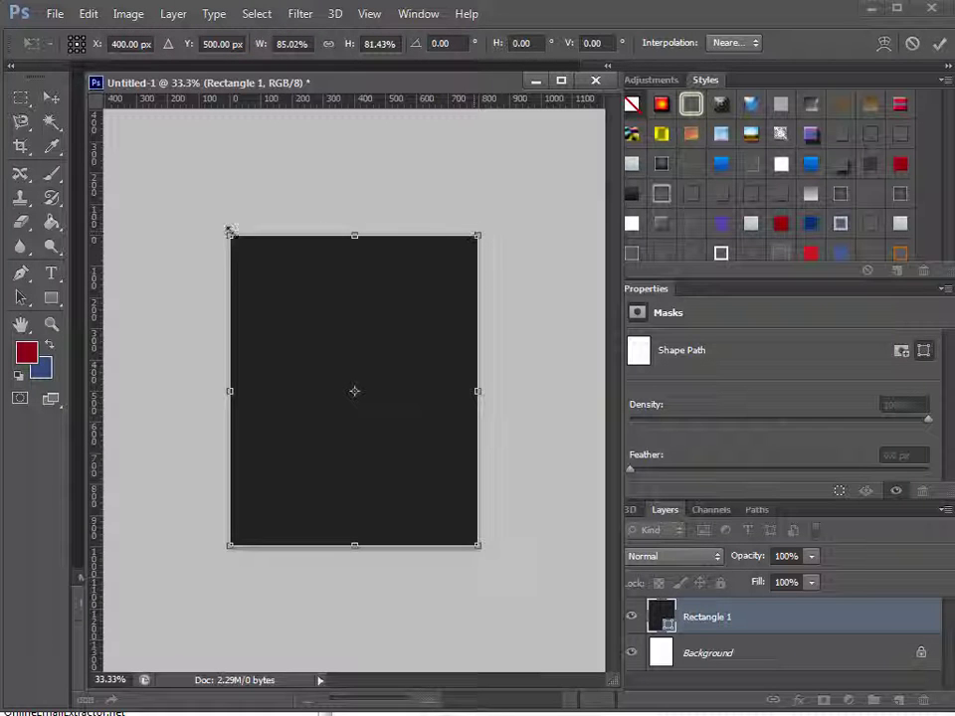
# Scale the rectangle down inside the canvas, apply the transform, and toggle Show Transform Controls off and on
pyautogui.moveTo(476, 547); pyautogui.dragTo(365, 396)
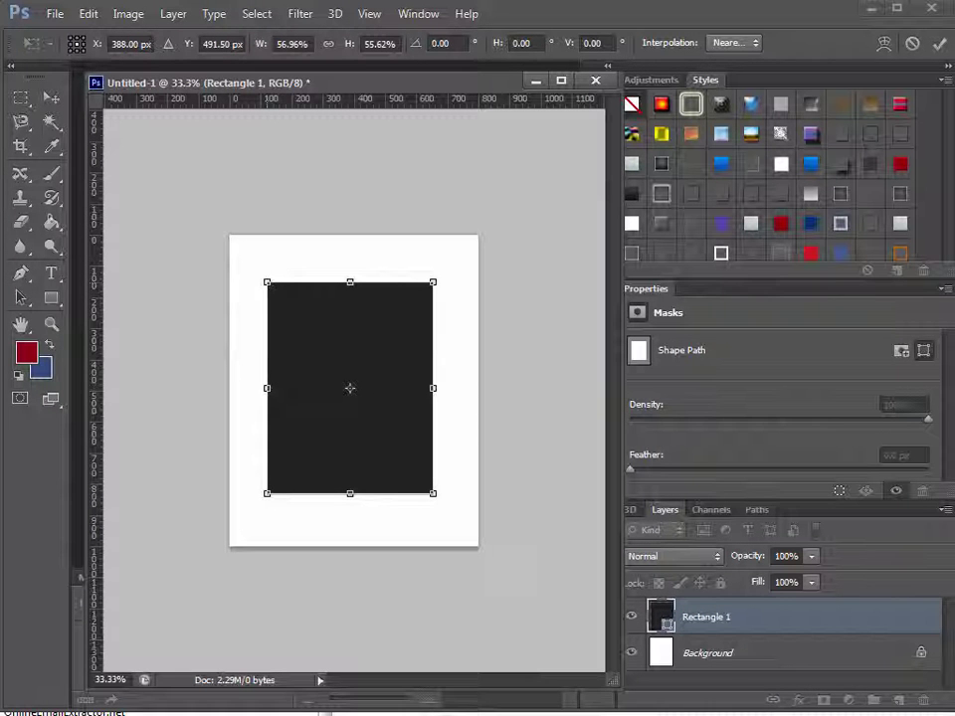
pyautogui.moveTo(267, 492)
pyautogui.mouseDown()
pyautogui.moveTo(235, 517)
pyautogui.moveTo(270, 487)
pyautogui.moveTo(253, 505)
pyautogui.mouseUp()
pyautogui.press('Return')
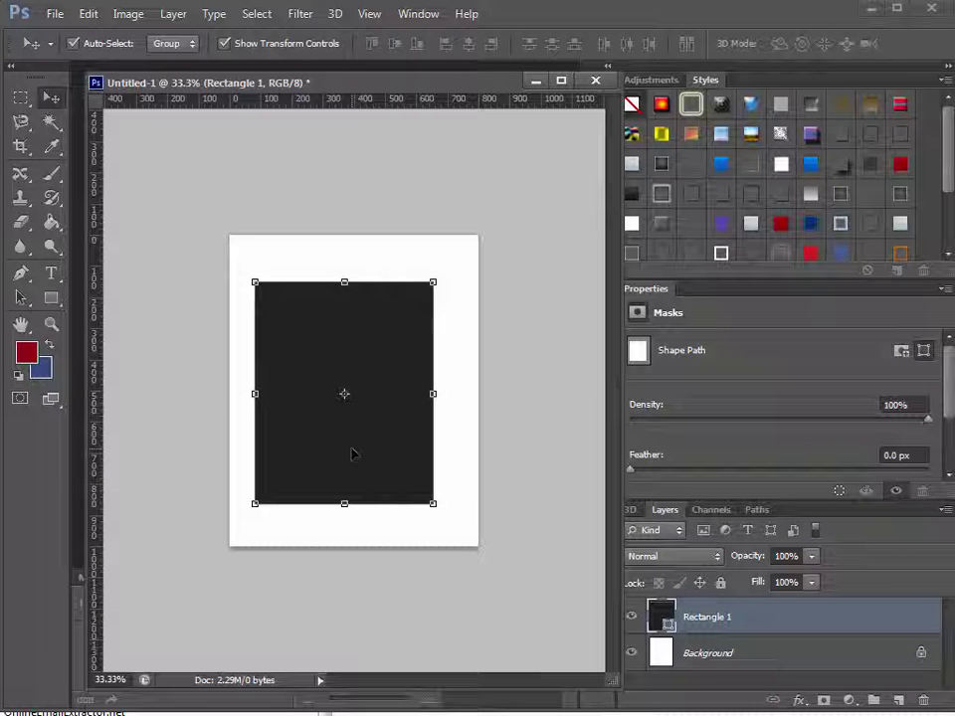
pyautogui.click(244, 45)
pyautogui.click(244, 45)
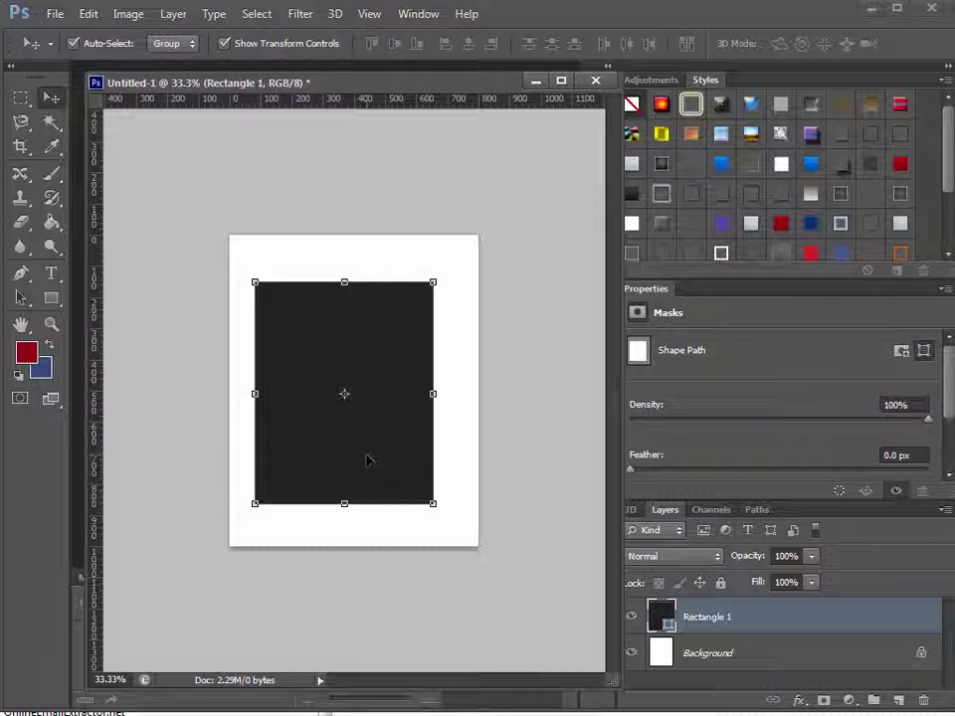
# Move the rectangle to the canvas's upper-left corner and resize it to full canvas height, leaving a strip uncovered along the right edge
pyautogui.moveTo(367, 452); pyautogui.dragTo(343, 405)
pyautogui.moveTo(408, 458); pyautogui.dragTo(477, 545)
pyautogui.moveTo(475, 391); pyautogui.dragTo(434, 391)
pyautogui.press('Return')
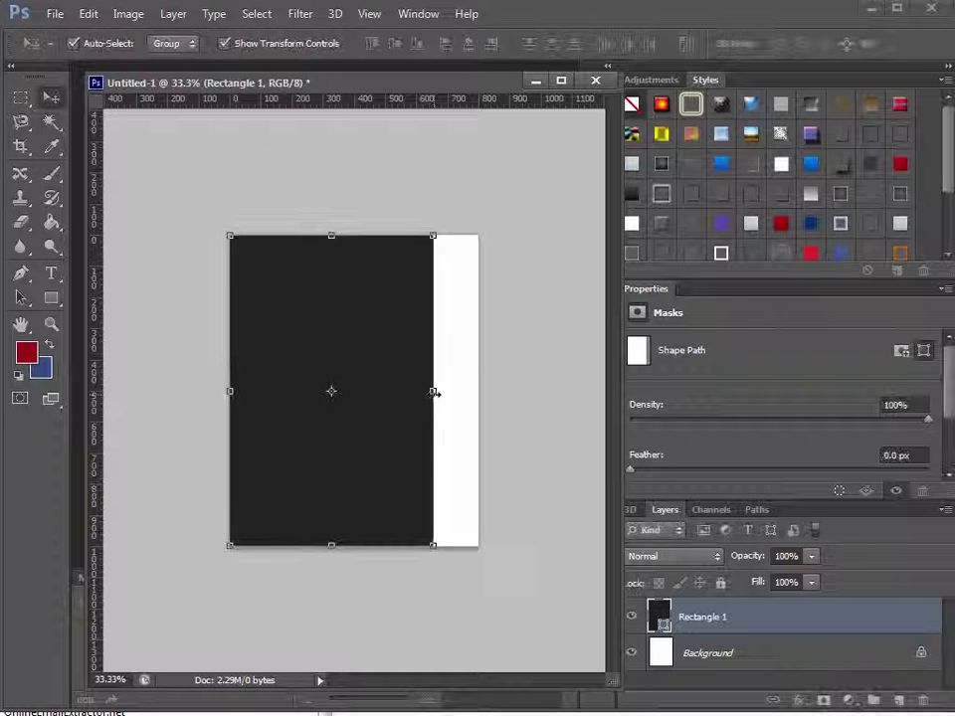
# Check that Snap is enabled, and stretch the rectangle's right edge to the canvas edge
pyautogui.click(368, 12)
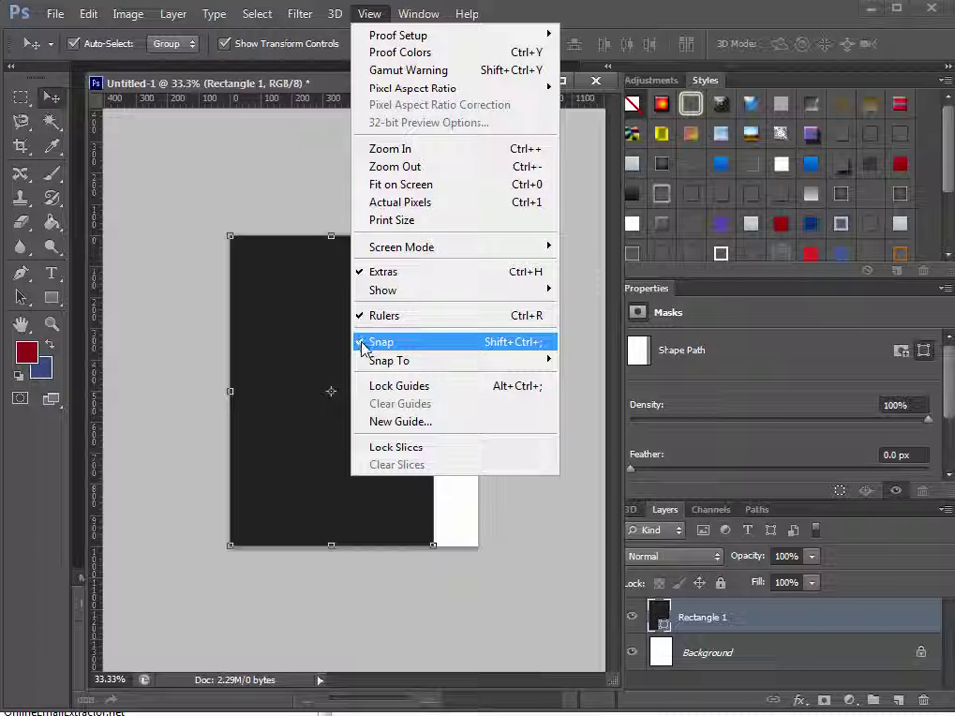
pyautogui.click(196, 390)
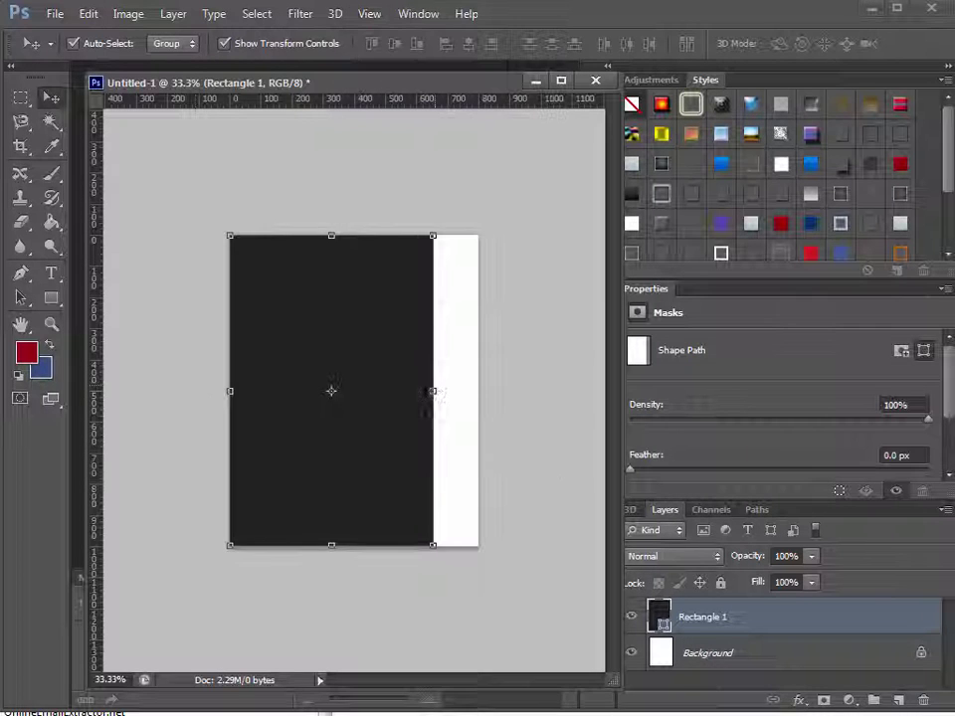
pyautogui.moveTo(435, 391); pyautogui.dragTo(479, 391)
pyautogui.press('Return')
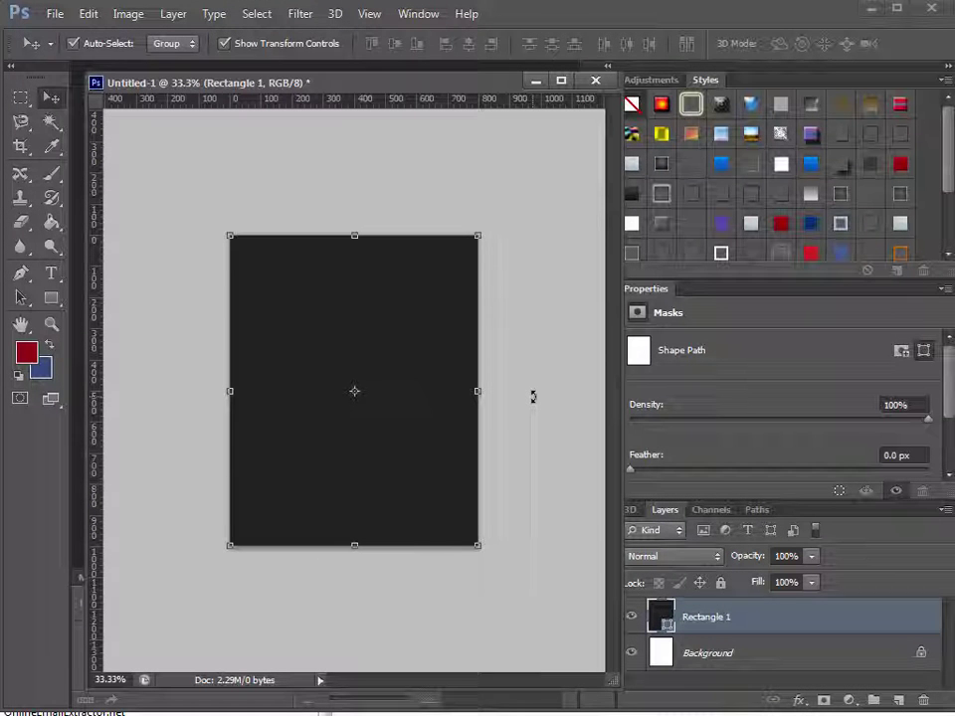
# Check the Snap setting again, shrink the rectangle from its lower-right corner, and snap it back to the full canvas size
pyautogui.click(368, 14)
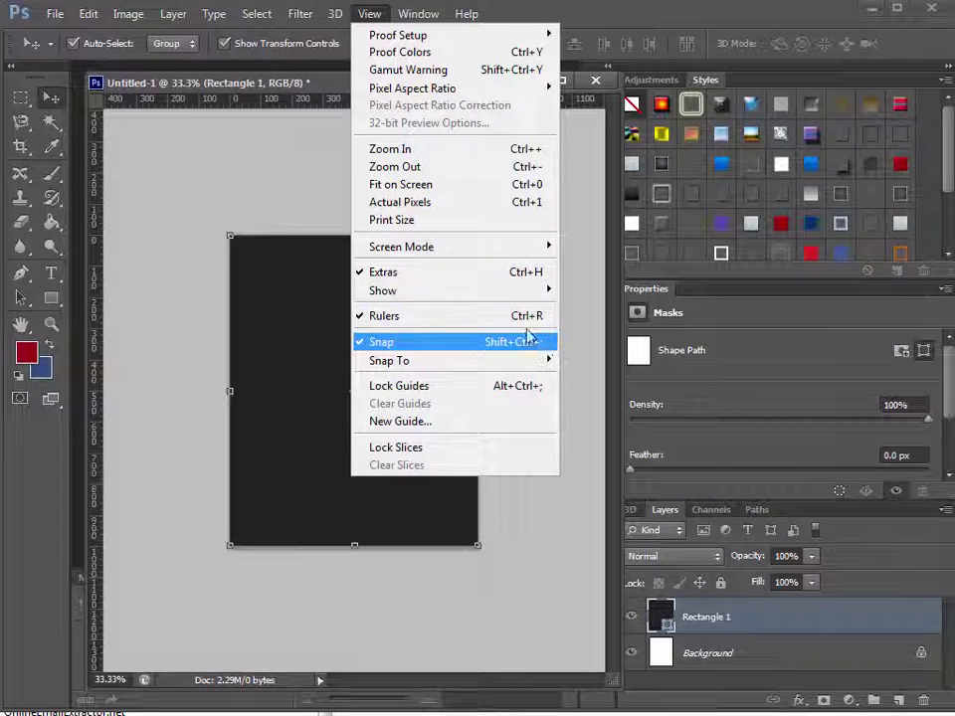
pyautogui.click(298, 196)
pyautogui.moveTo(481, 549); pyautogui.dragTo(439, 518)
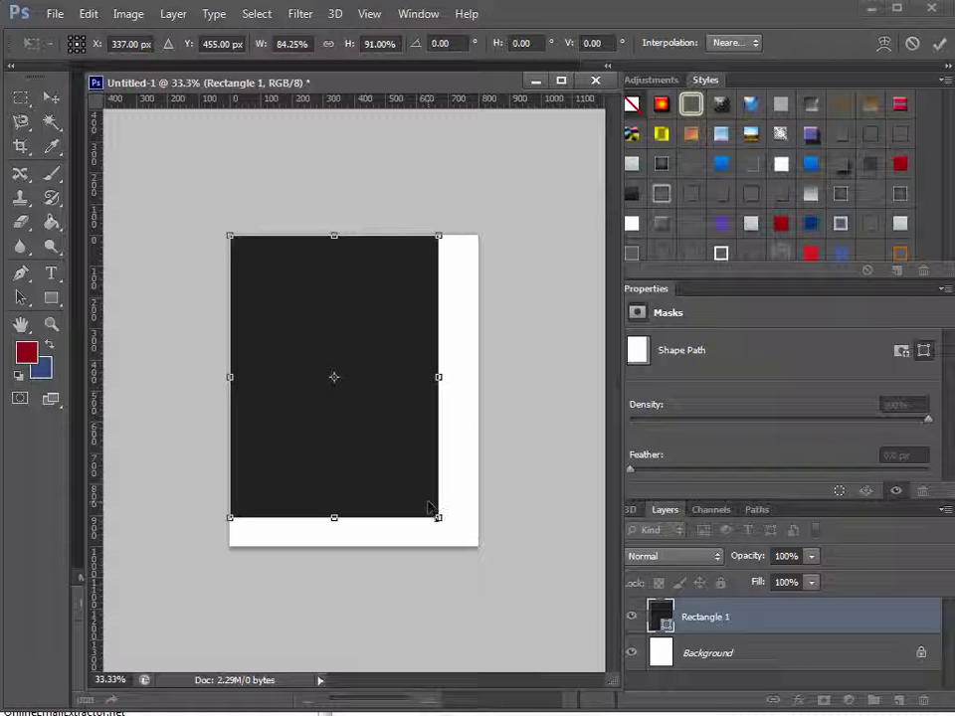
pyautogui.moveTo(438, 518); pyautogui.dragTo(483, 548)
pyautogui.press('Return')
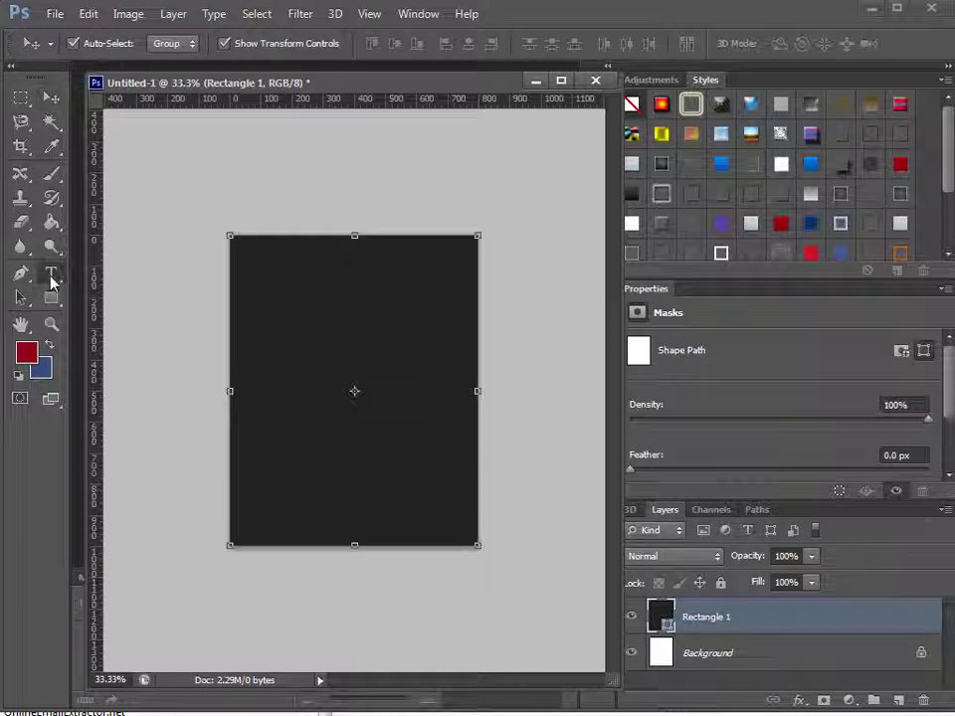
# Select the Type tool, enlarge the layer list area, and check that Layers is enabled among the visible panels
pyautogui.click(52, 275)
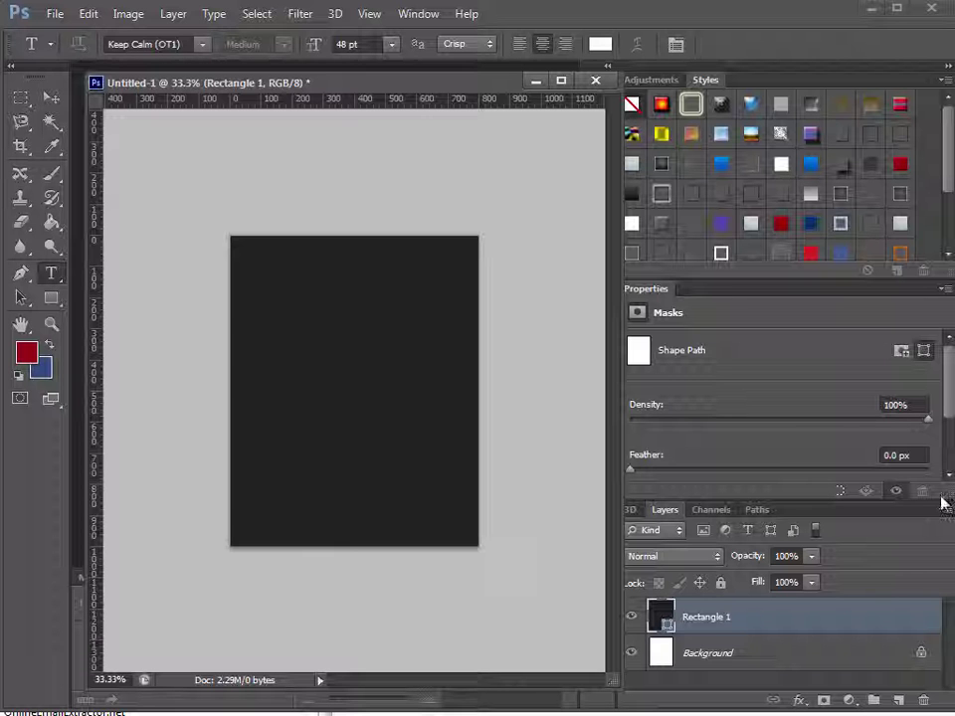
pyautogui.moveTo(942, 503); pyautogui.dragTo(928, 410)
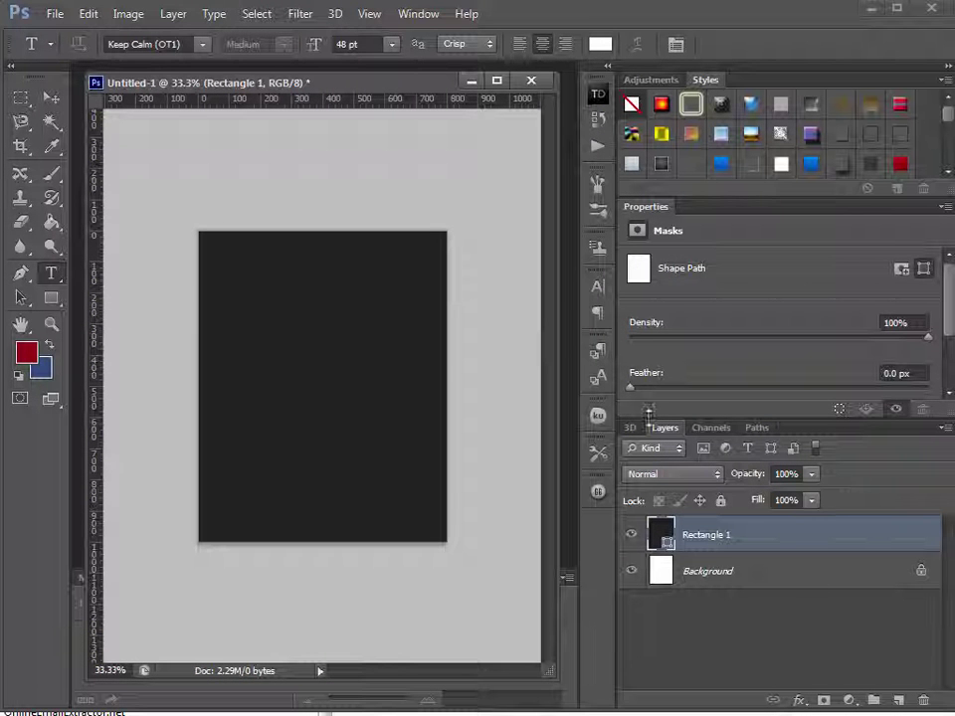
pyautogui.click(417, 13)
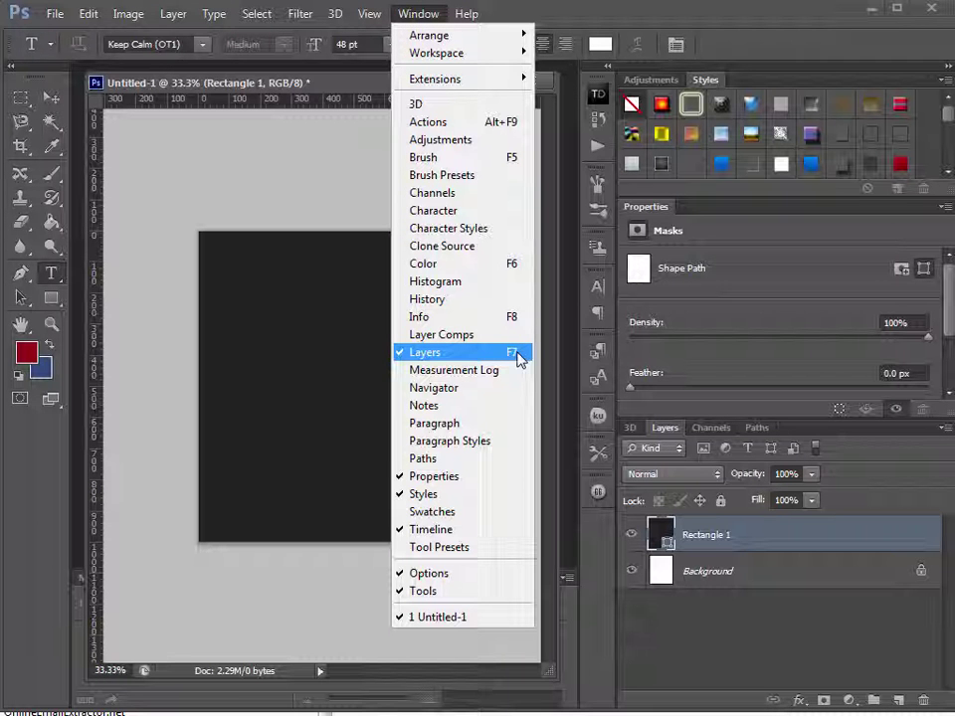
pyautogui.click(784, 537)
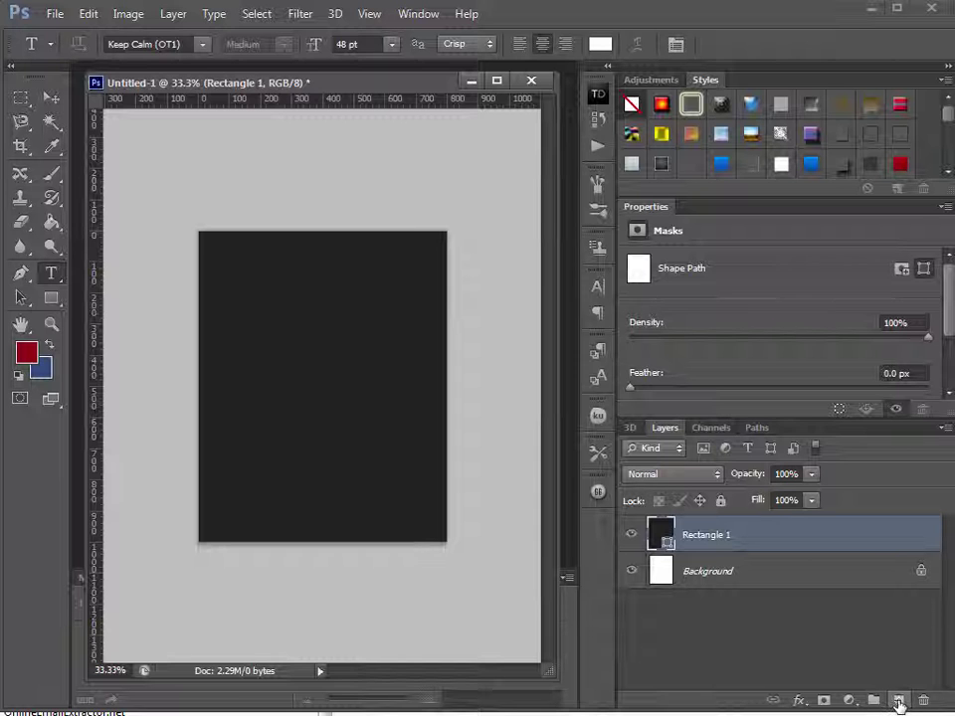
# Add the white text KEEP CALM on a new layer and move it fully inside the upper part of the dark rectangle
pyautogui.click(899, 701)
pyautogui.click(243, 326)
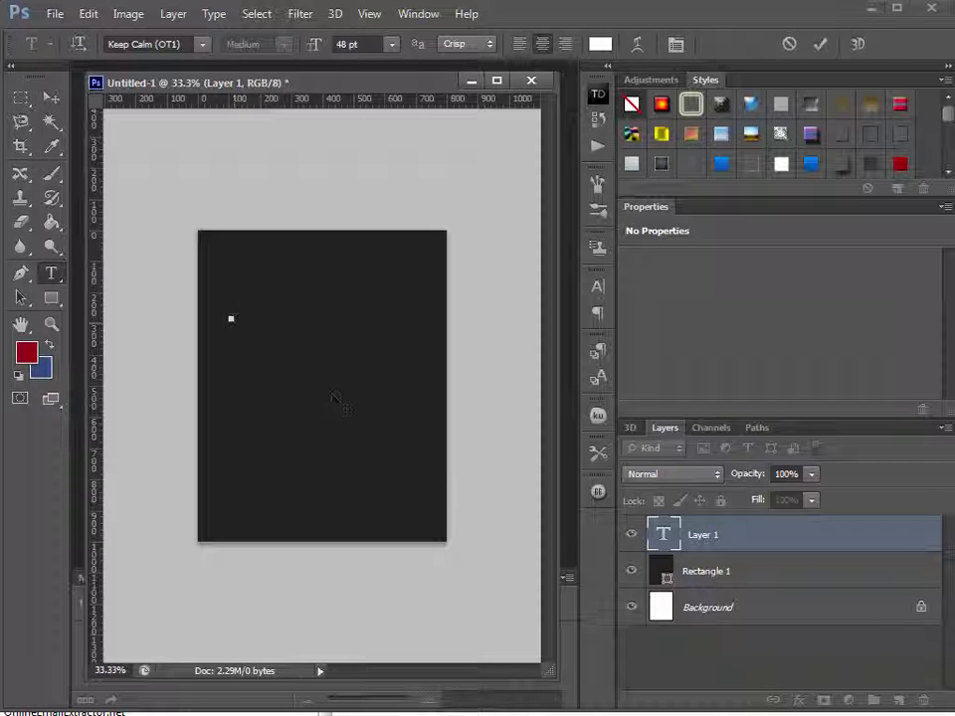
pyautogui.write('KEEP CALM')
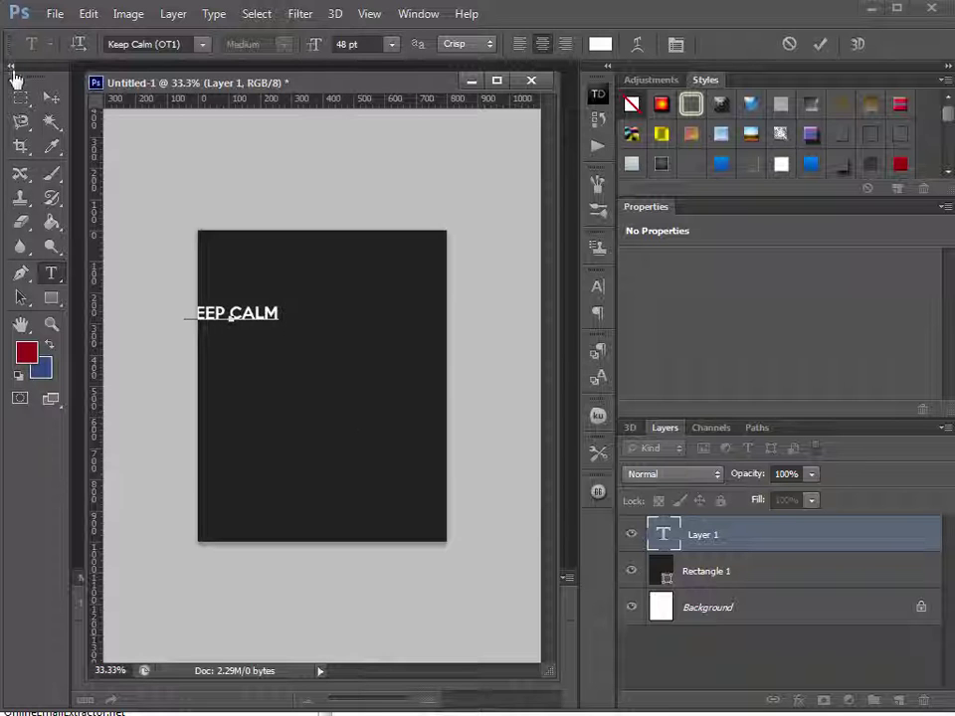
pyautogui.click(51, 96)
pyautogui.moveTo(259, 317); pyautogui.dragTo(324, 302)
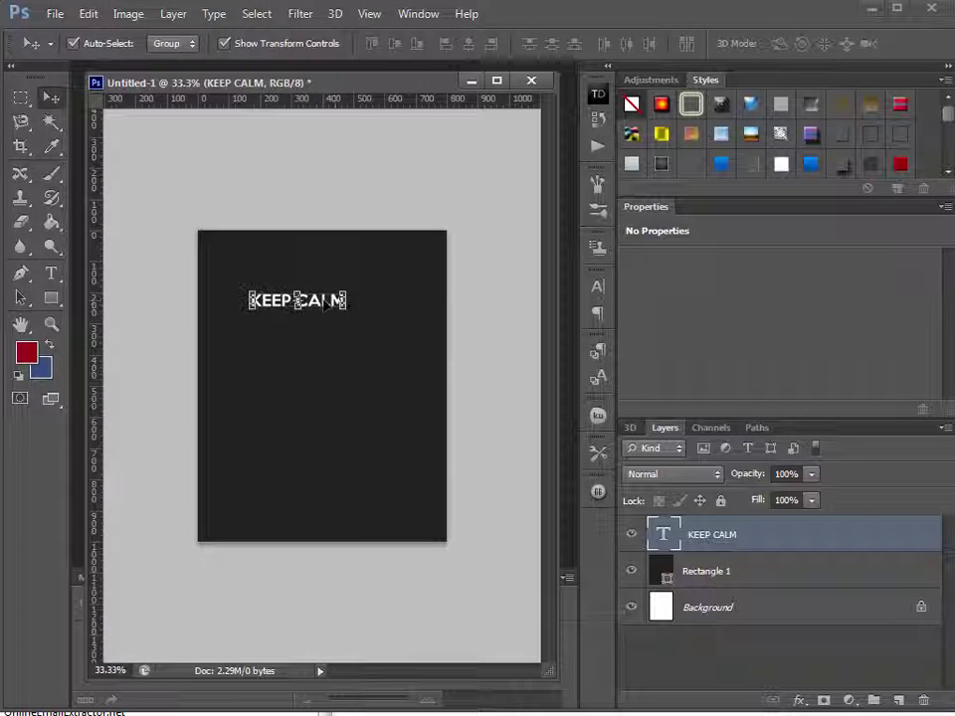
# Browse the installed fonts in the character settings and choose Keep Calm (OT1) for the KEEP CALM text
pyautogui.click(598, 287)
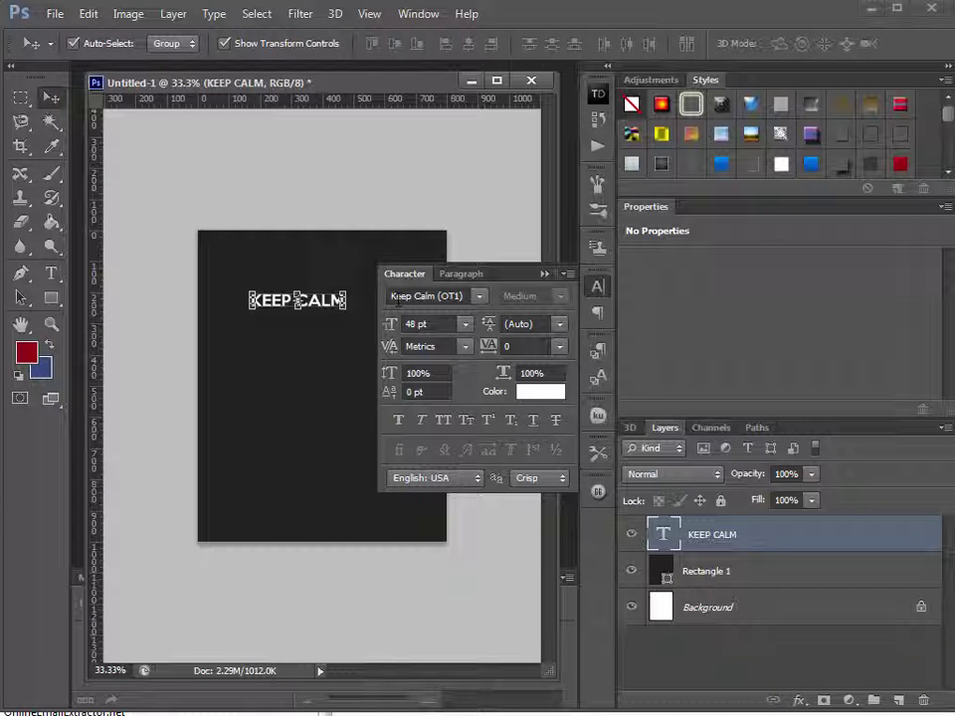
pyautogui.click(408, 295)
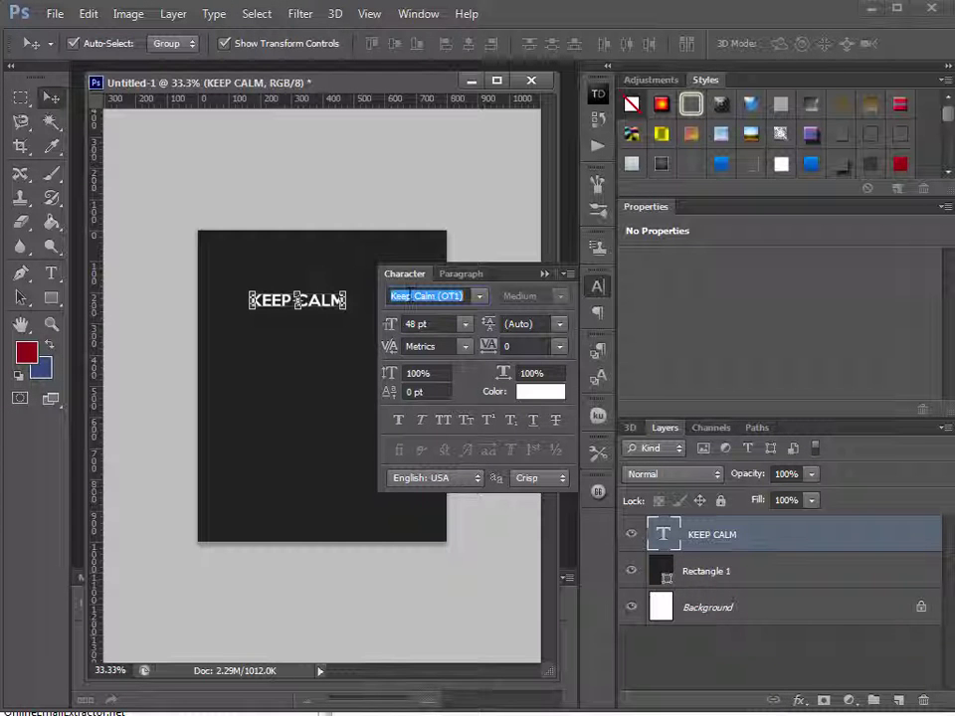
pyautogui.click(598, 287)
pyautogui.click(417, 14)
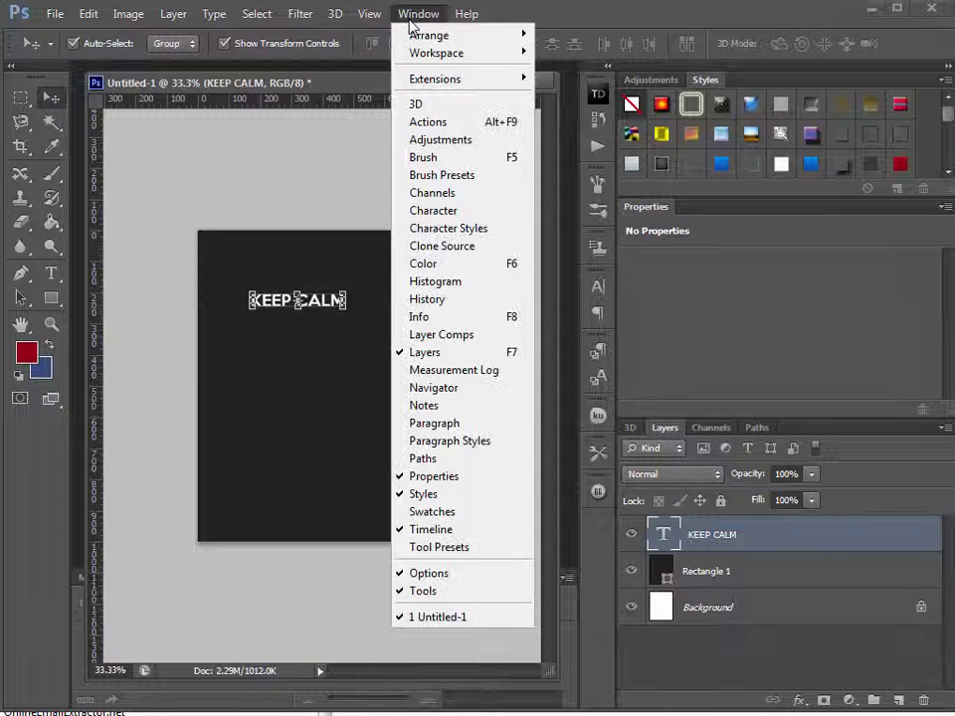
pyautogui.click(463, 219)
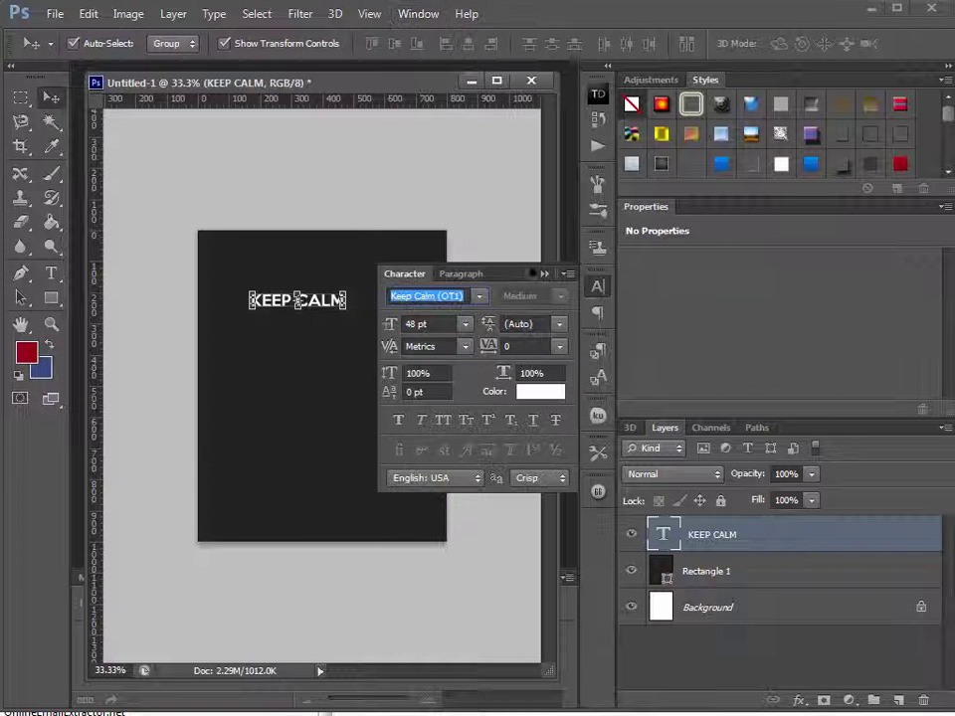
pyautogui.click(480, 298)
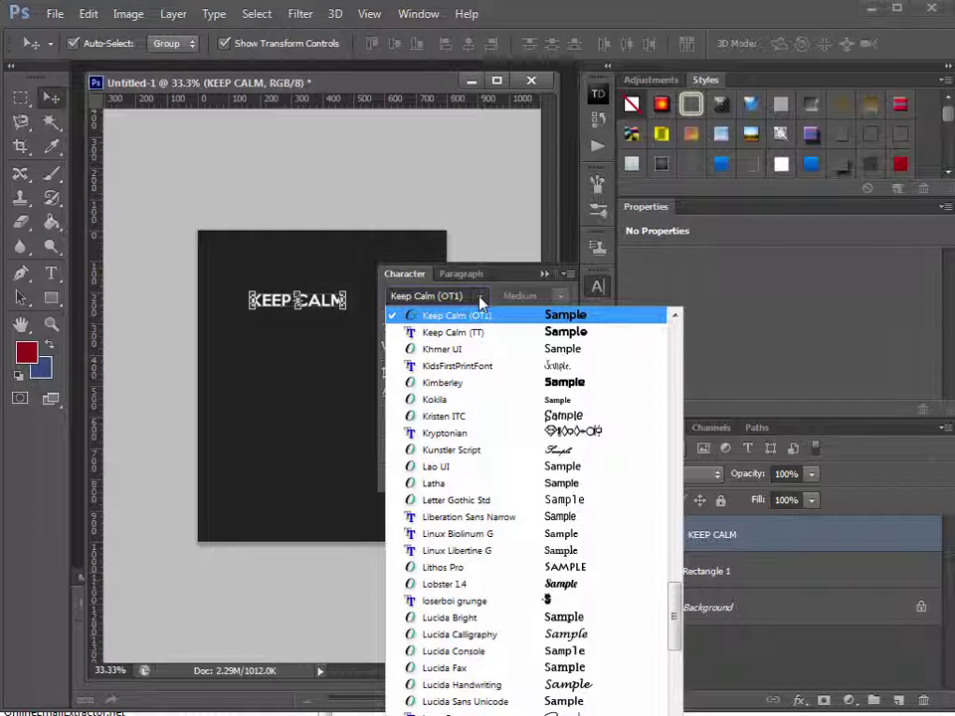
pyautogui.moveTo(675, 612)
pyautogui.mouseDown()
pyautogui.moveTo(672, 567)
pyautogui.moveTo(672, 586)
pyautogui.mouseUp()
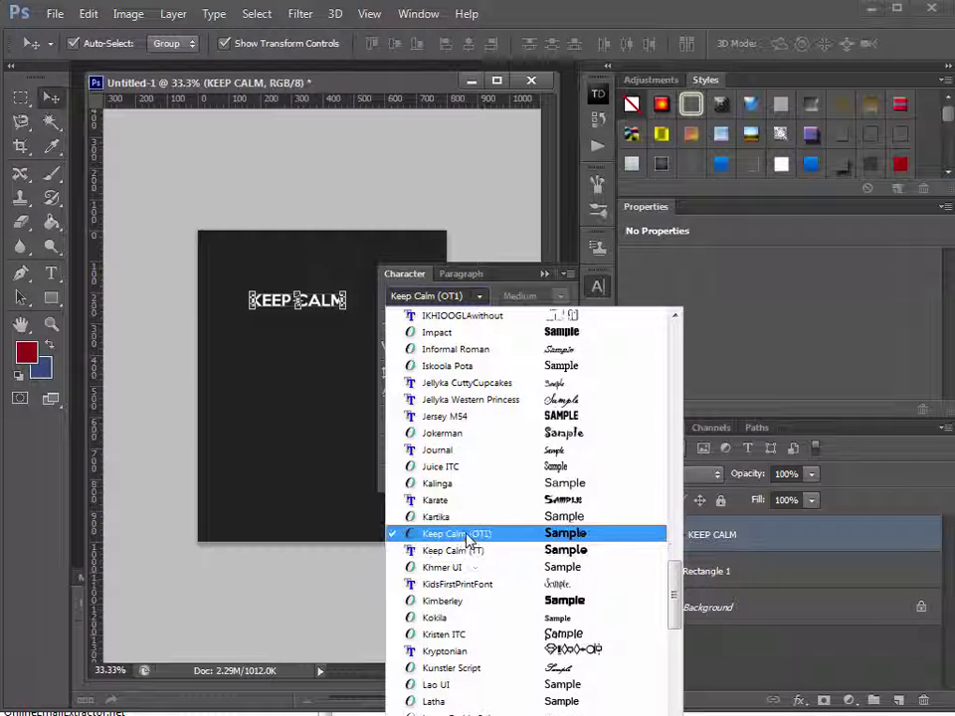
pyautogui.click(467, 537)
pyautogui.click(545, 275)
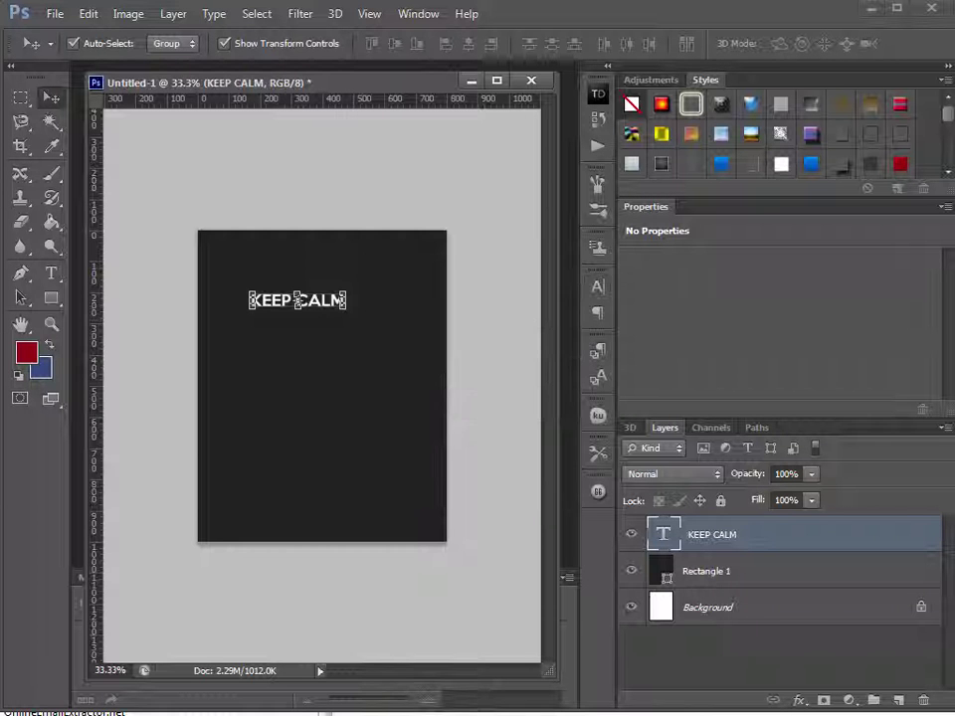
# Scale the KEEP CALM text up proportionally to about 90.67 pt and position it across the upper part of the canvas
pyautogui.moveTo(331, 294)
pyautogui.mouseDown()
pyautogui.moveTo(325, 277)
pyautogui.moveTo(326, 287)
pyautogui.mouseUp()
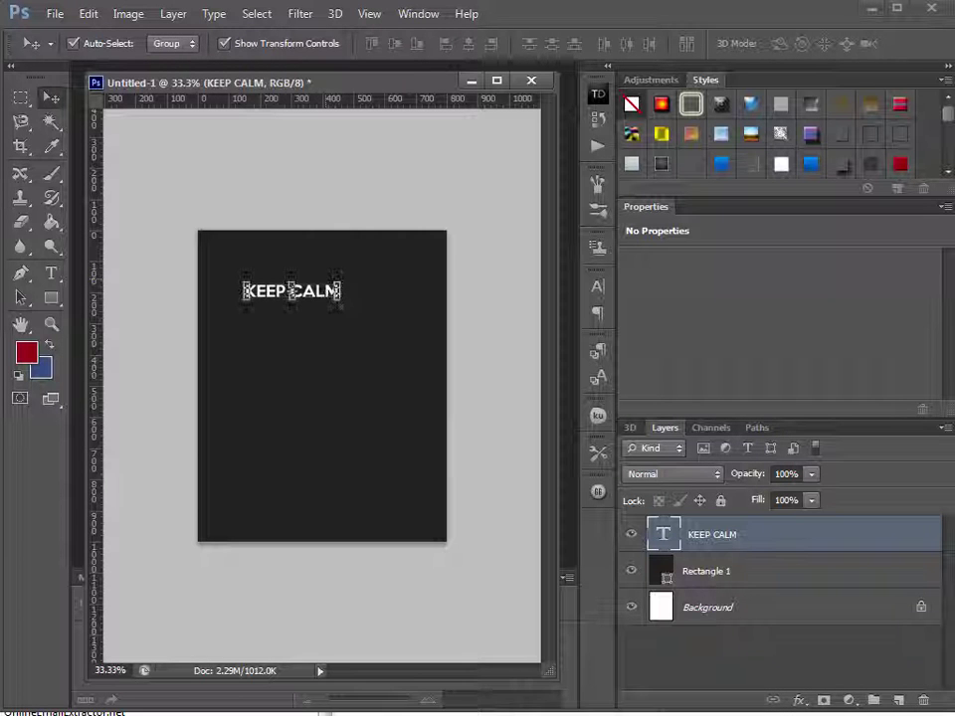
pyautogui.hotkey('ctrl', 't')
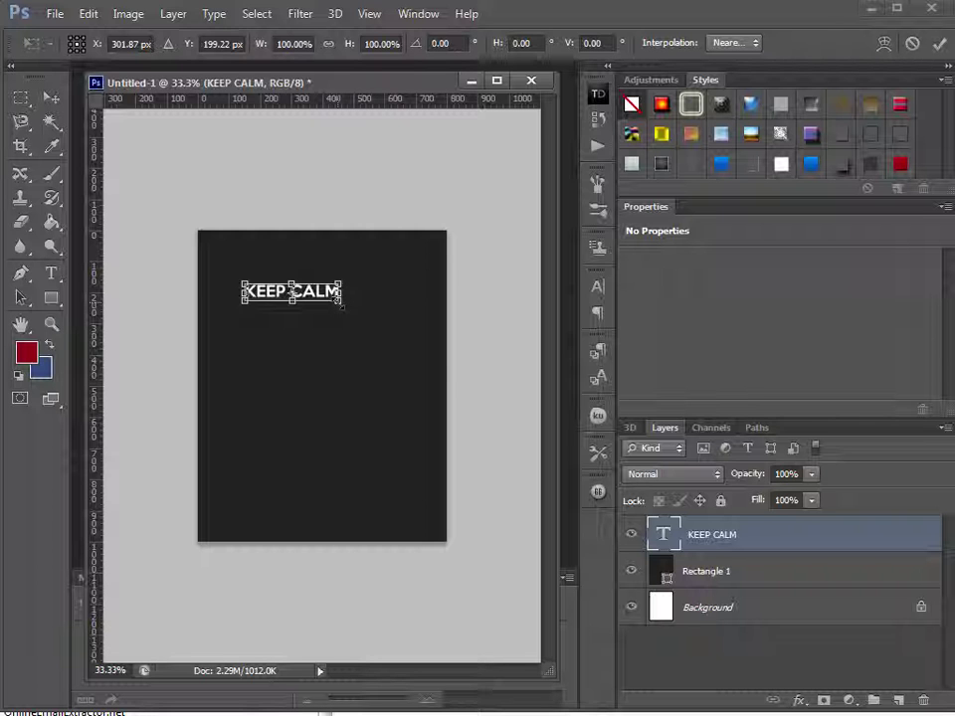
pyautogui.moveTo(342, 304); pyautogui.dragTo(408, 377)
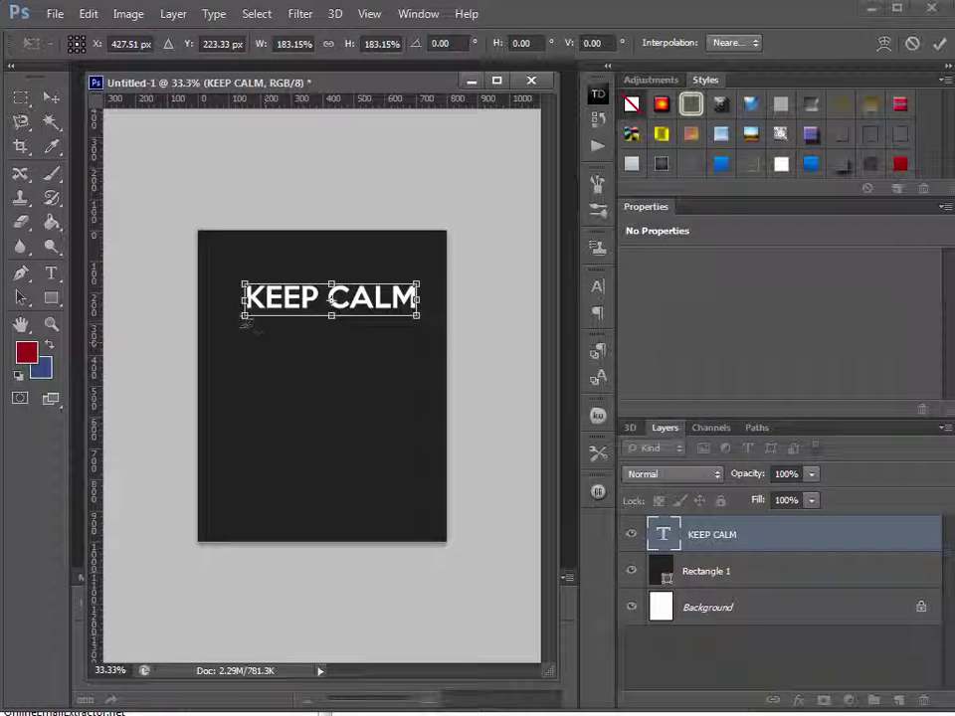
pyautogui.moveTo(240, 321); pyautogui.dragTo(238, 322)
pyautogui.press('Return')
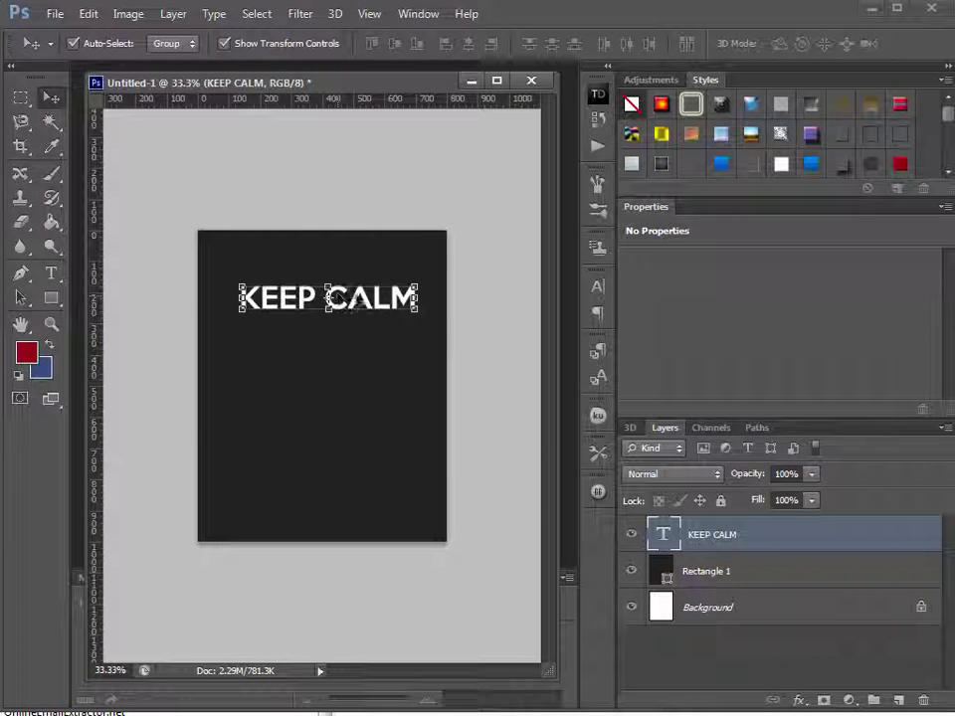
pyautogui.moveTo(356, 301); pyautogui.dragTo(350, 289)
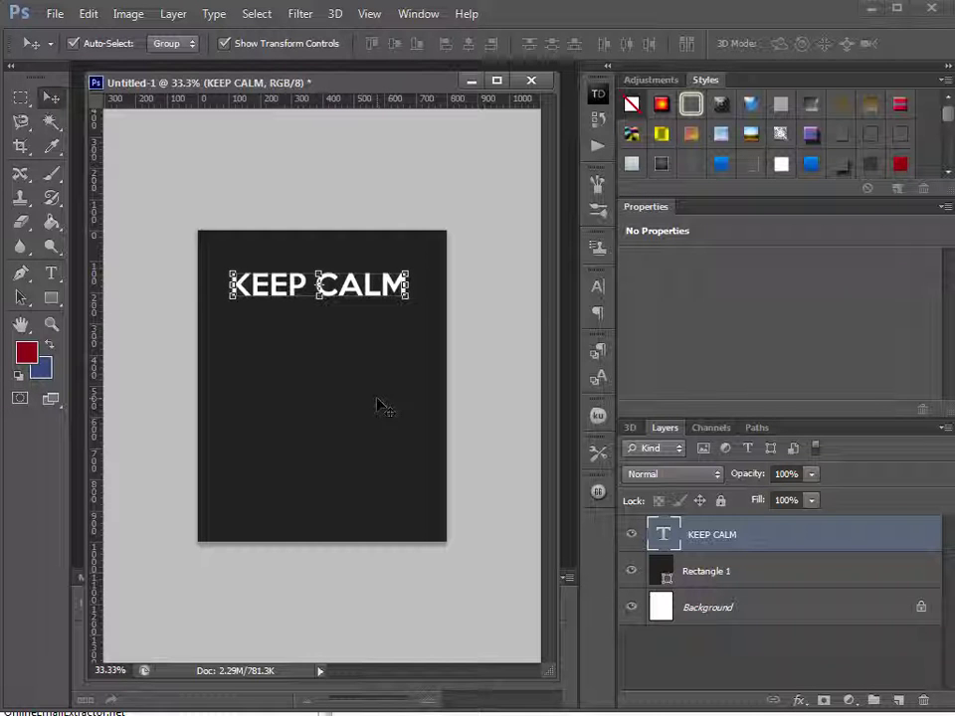
# Try duplicating the KEEP CALM text below itself, undo the copy, and move the original closer to the canvas's upper edge
pyautogui.moveTo(361, 350); pyautogui.dragTo(361, 379)
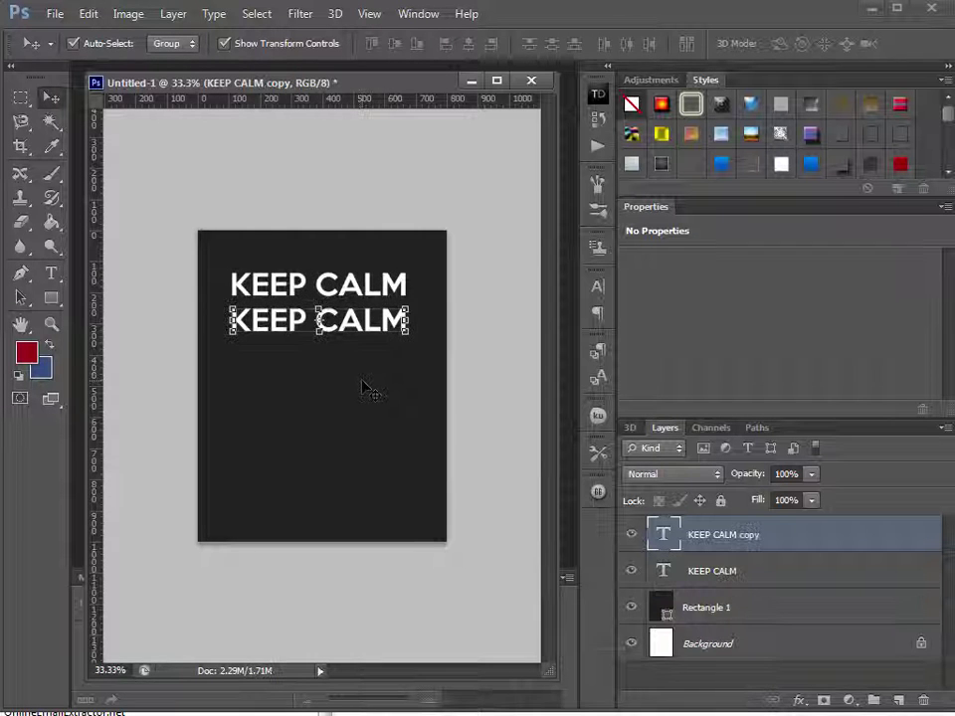
pyautogui.hotkey('ctrl', 'z')
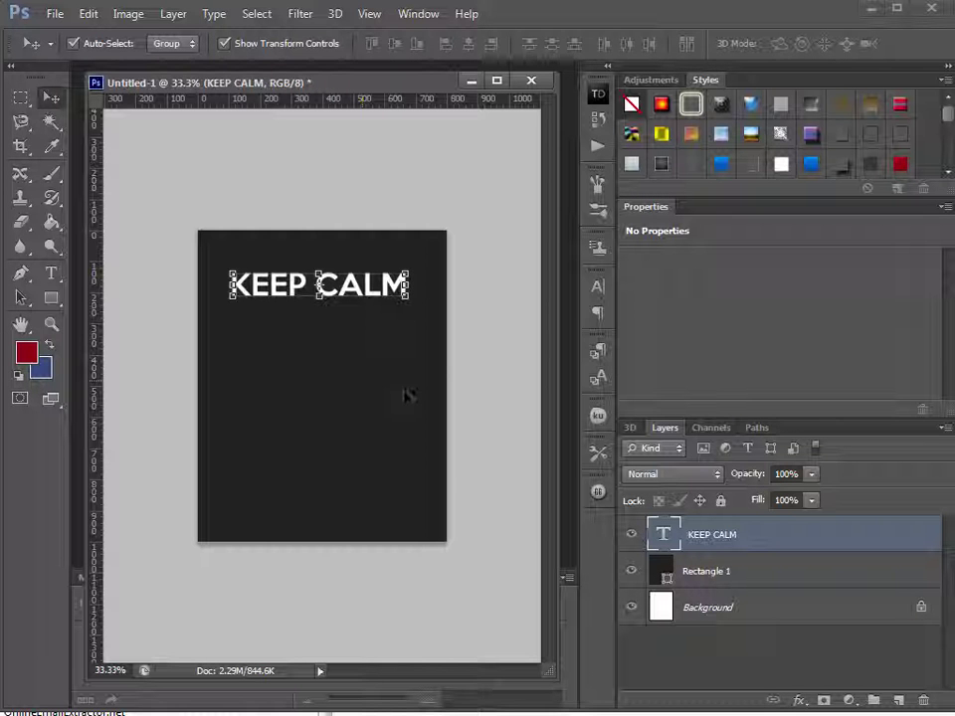
pyautogui.moveTo(365, 304); pyautogui.dragTo(368, 279)
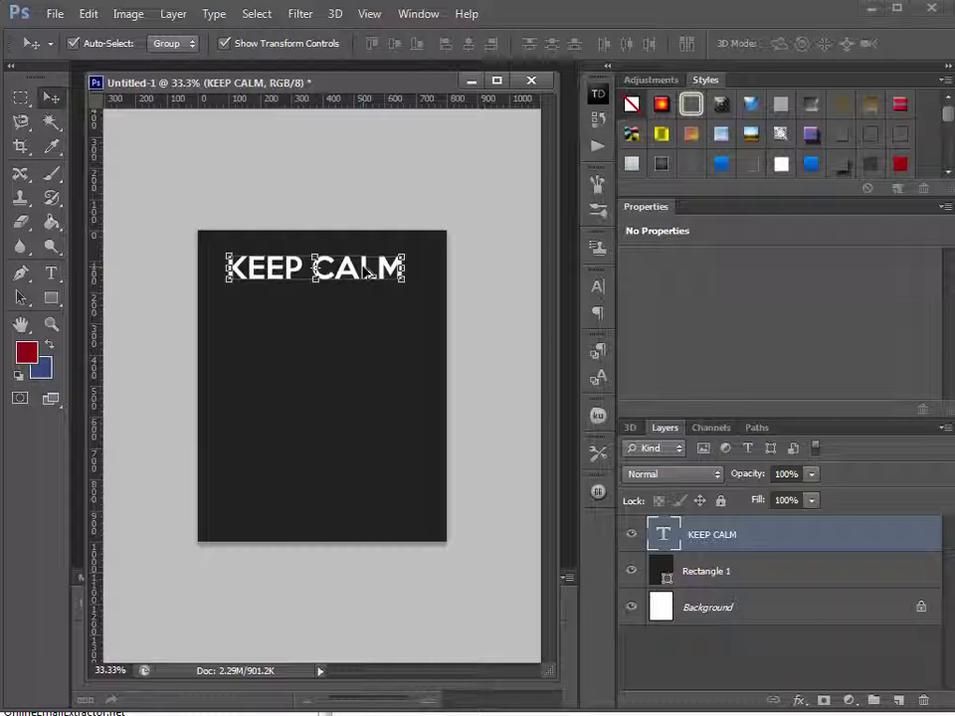
# Duplicate the KEEP CALM text down the canvas, undo the extra copies, and align the remaining copy directly beneath the original
pyautogui.moveTo(366, 272); pyautogui.dragTo(382, 429)
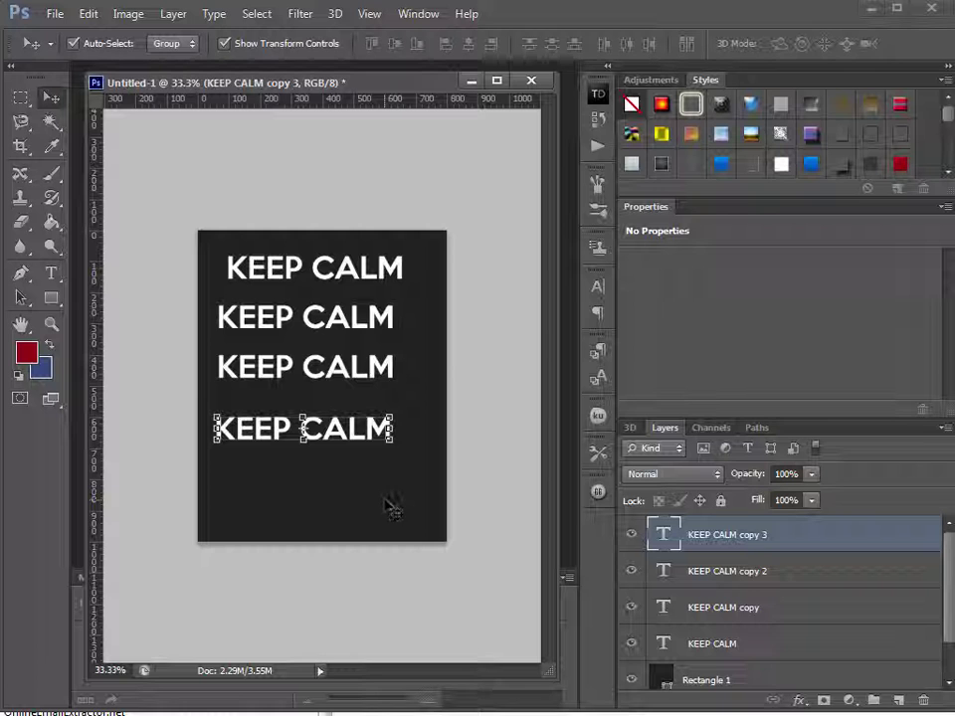
pyautogui.hotkey('ctrl', 'alt', 'z')
pyautogui.hotkey('ctrl', 'alt', 'z')
pyautogui.moveTo(356, 316); pyautogui.dragTo(365, 307)
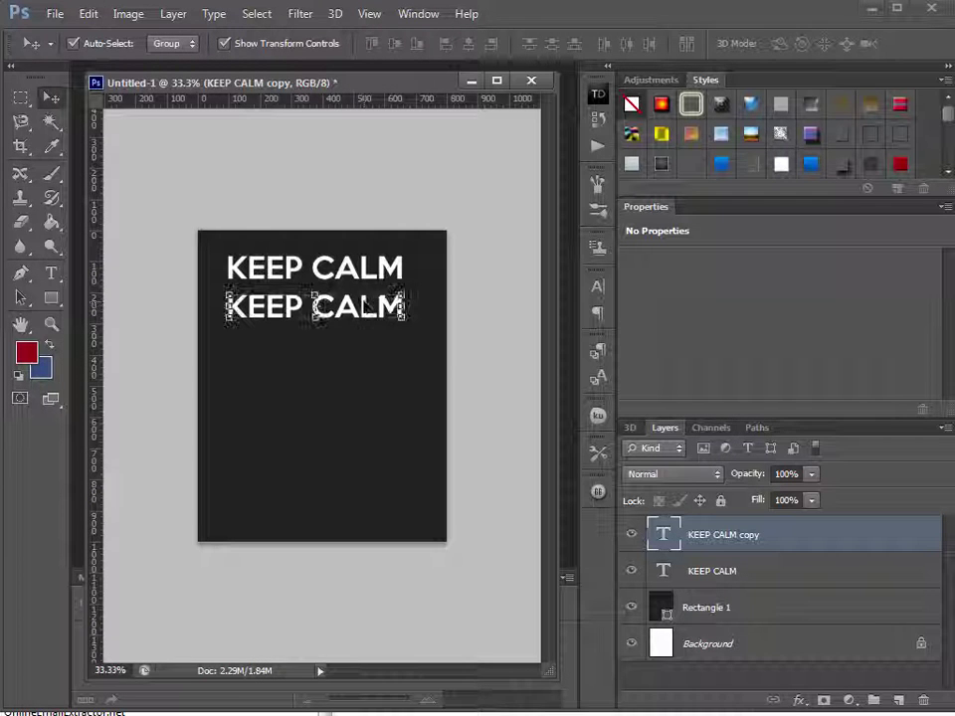
# Duplicate the KEEP CALM copy layer, place the duplicate as a third line below, and delete it again
pyautogui.rightClick(786, 536)
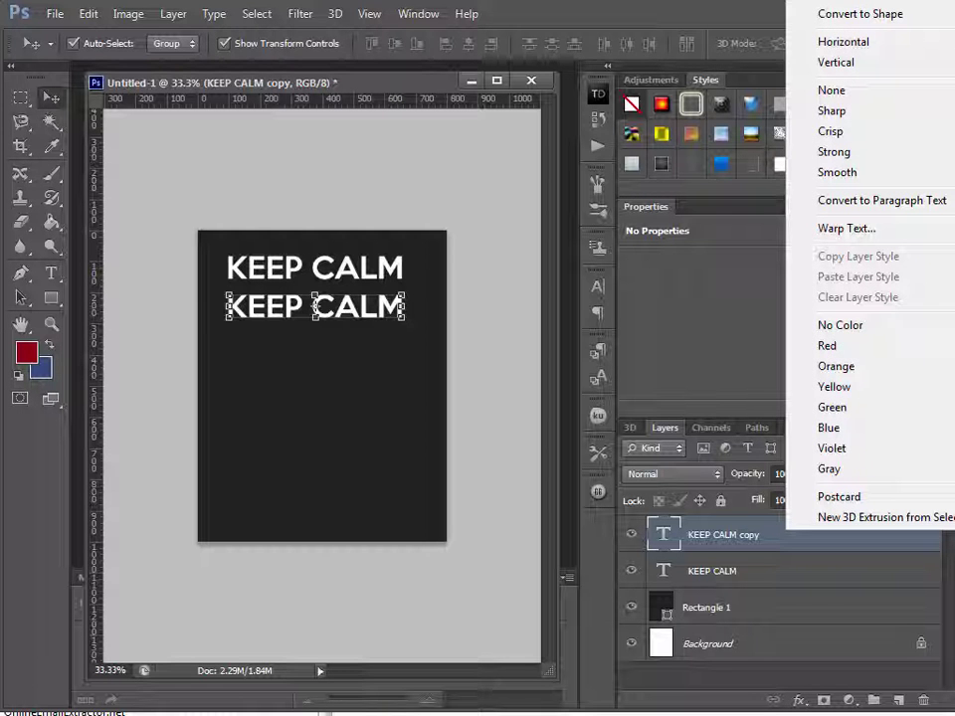
pyautogui.click(810, 408)
pyautogui.click(729, 214)
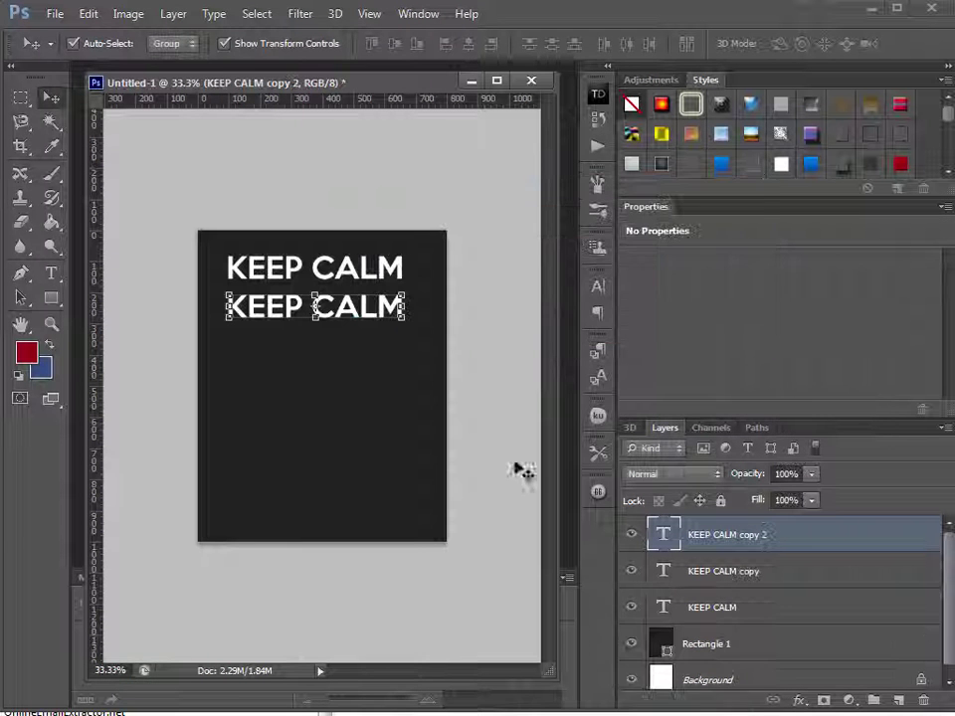
pyautogui.moveTo(381, 319); pyautogui.dragTo(381, 369)
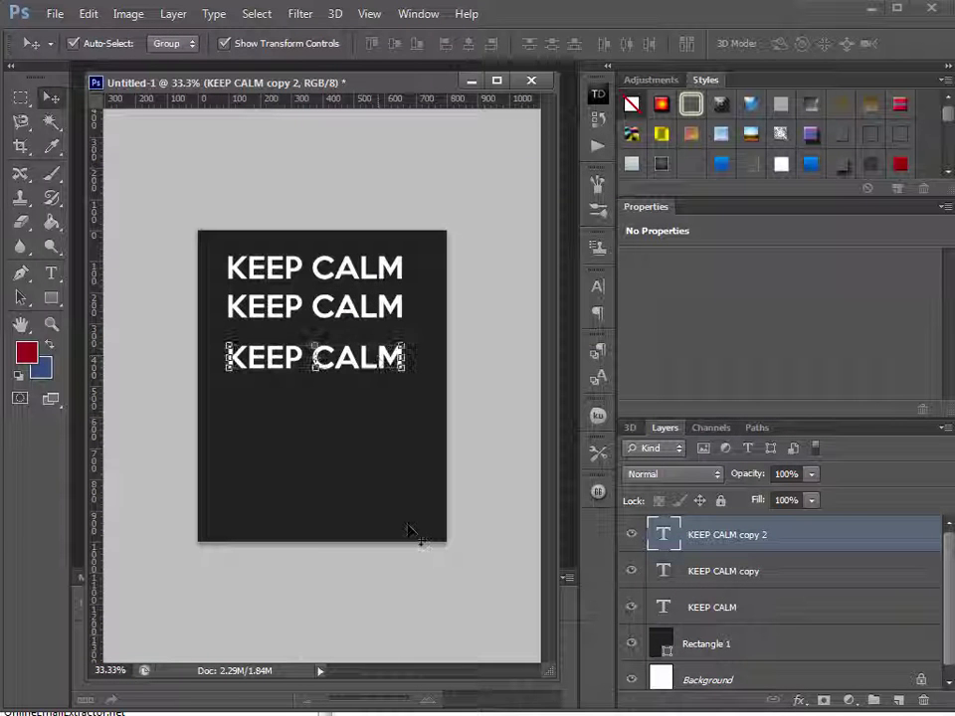
pyautogui.press('Delete')
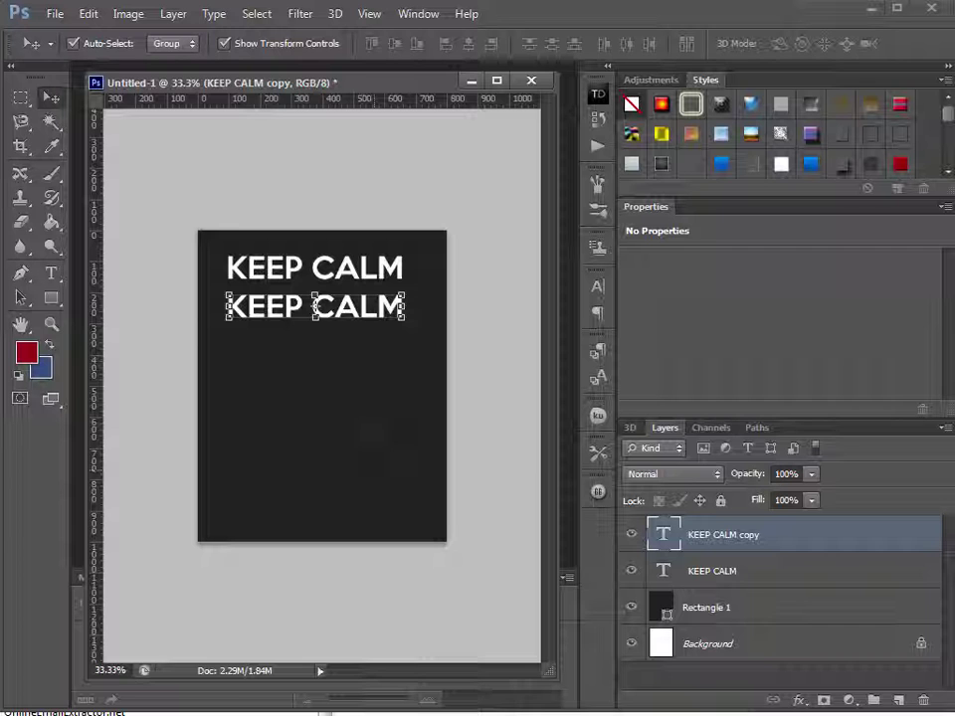
# Move the KEEP CALM copy down to leave a gap under the original, and replace its text with DROP
pyautogui.moveTo(353, 308); pyautogui.dragTo(213, 365)
pyautogui.click(53, 274)
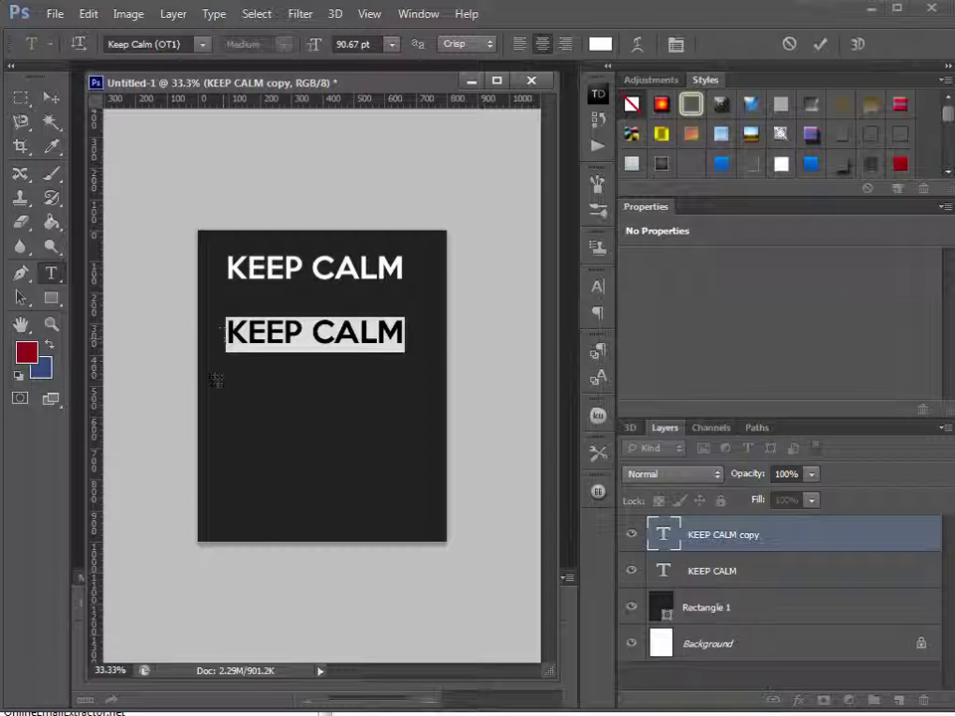
pyautogui.write('DROP')
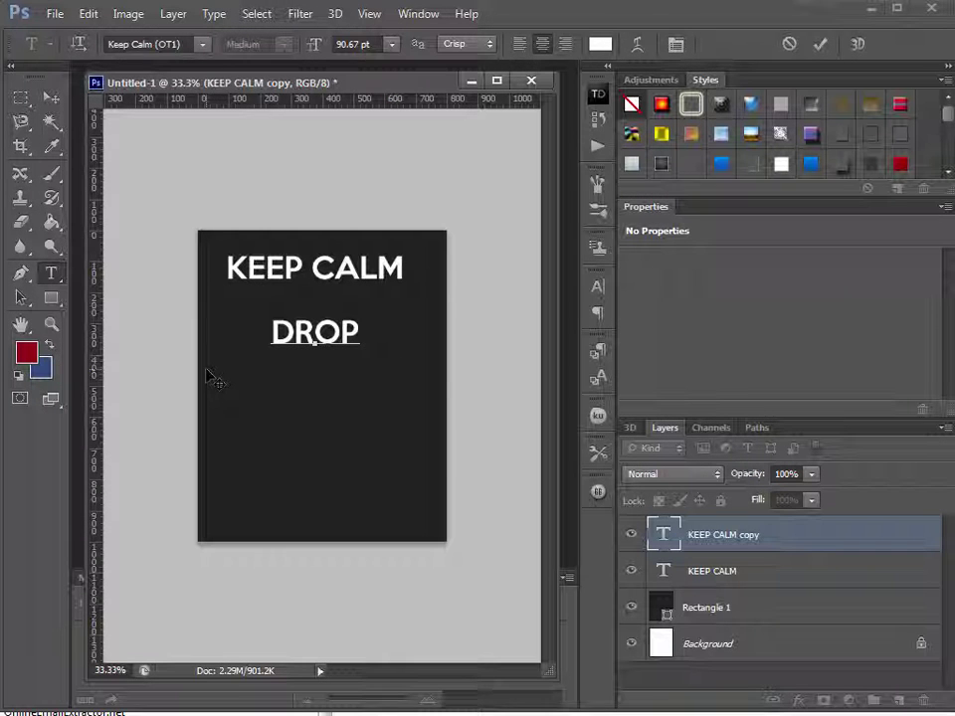
pyautogui.click(51, 97)
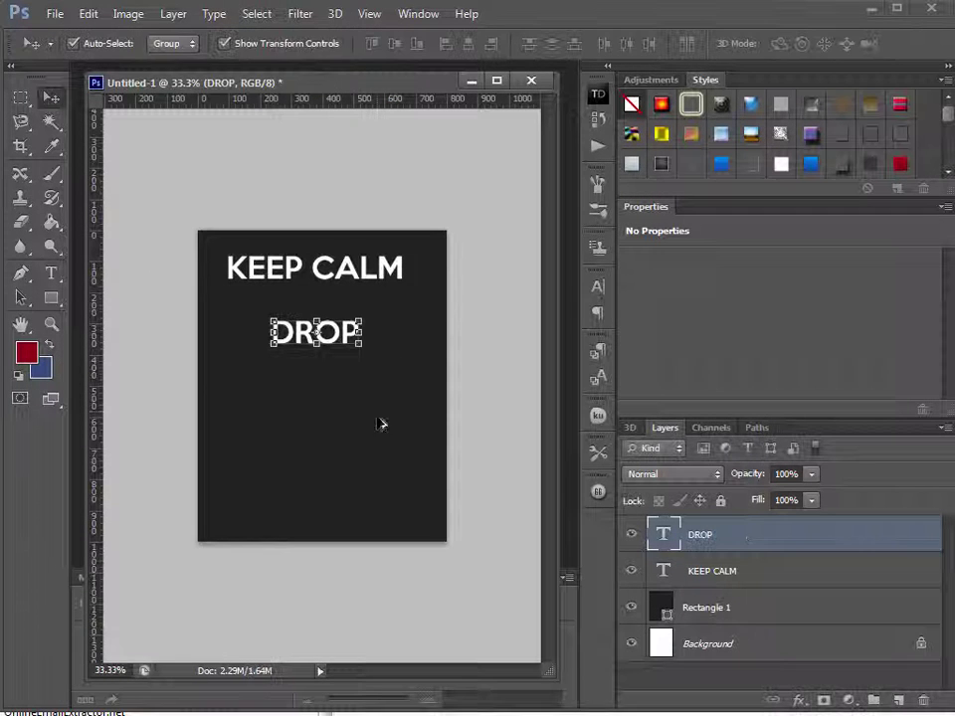
# Duplicate the DROP text directly beneath itself and change the copy's text to YOUR
pyautogui.moveTo(363, 310); pyautogui.dragTo(366, 347)
pyautogui.click(51, 272)
pyautogui.doubleClick(318, 370)
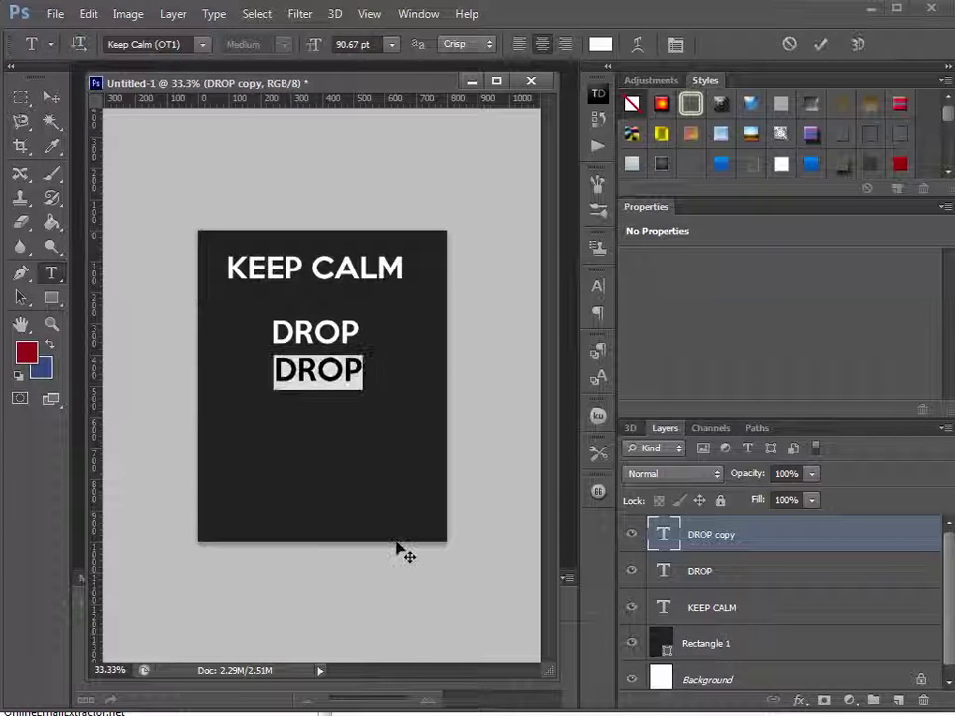
pyautogui.write('YOUR')
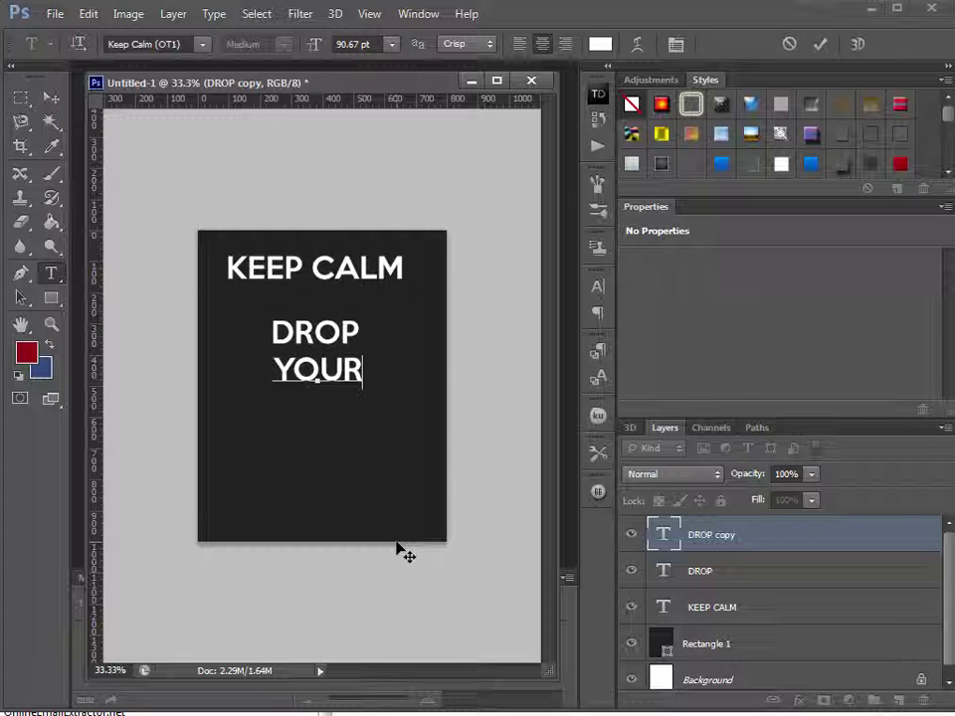
pyautogui.click(48, 97)
# Duplicate the YOUR text directly beneath itself, change the copy's text to GEAR, and nudge KEEP CALM slightly down
pyautogui.moveTo(318, 370); pyautogui.dragTo(318, 409)
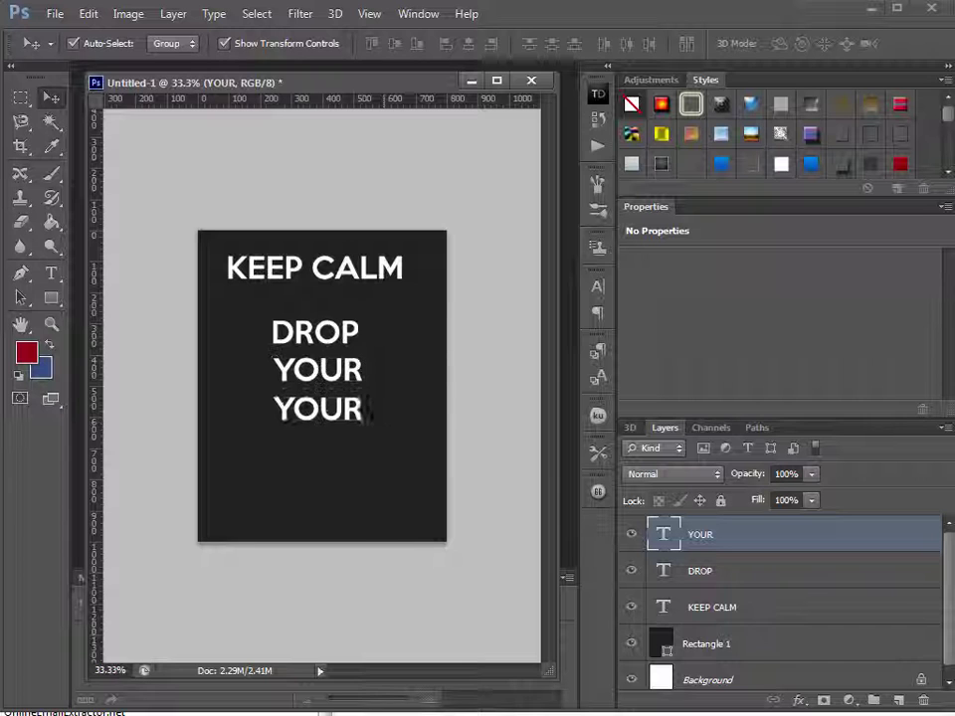
pyautogui.click(51, 275)
pyautogui.doubleClick(318, 409)
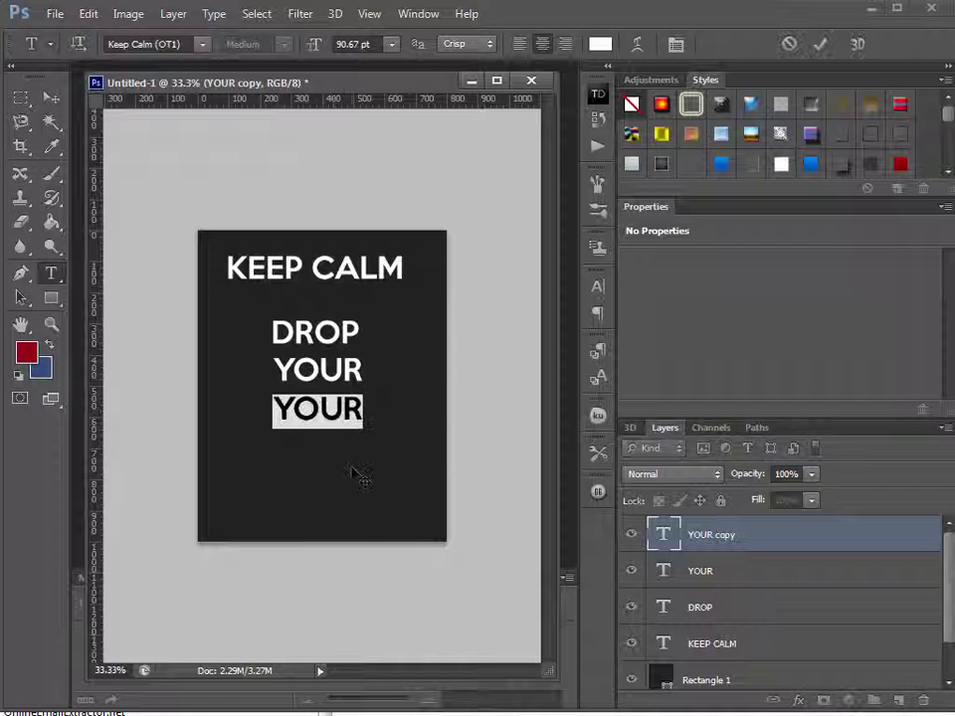
pyautogui.write('GEAR')
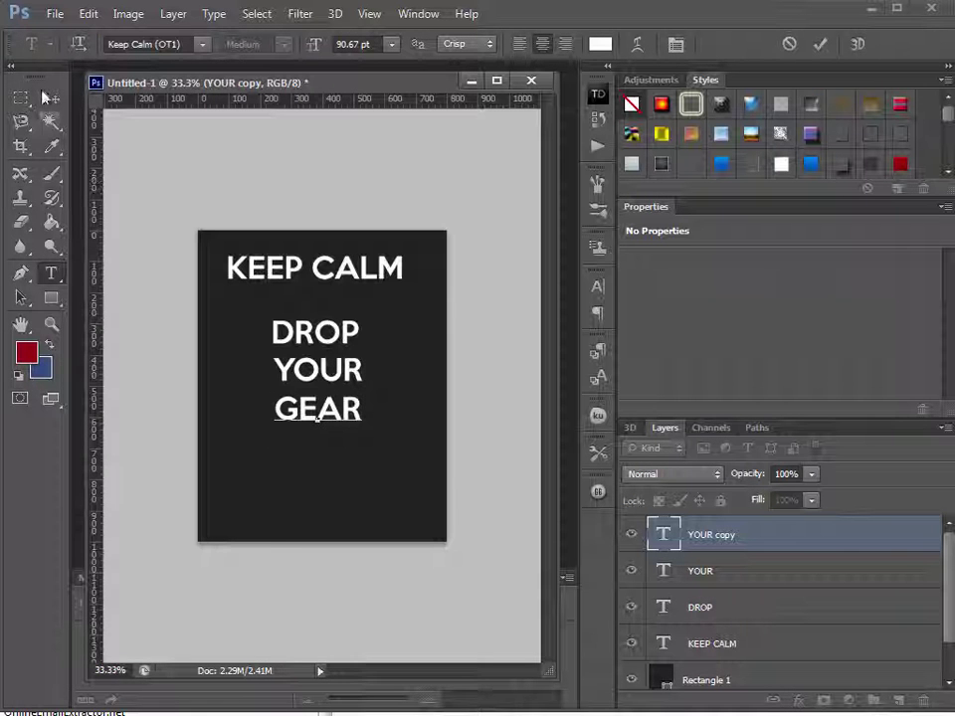
pyautogui.click(50, 98)
pyautogui.click(336, 283)
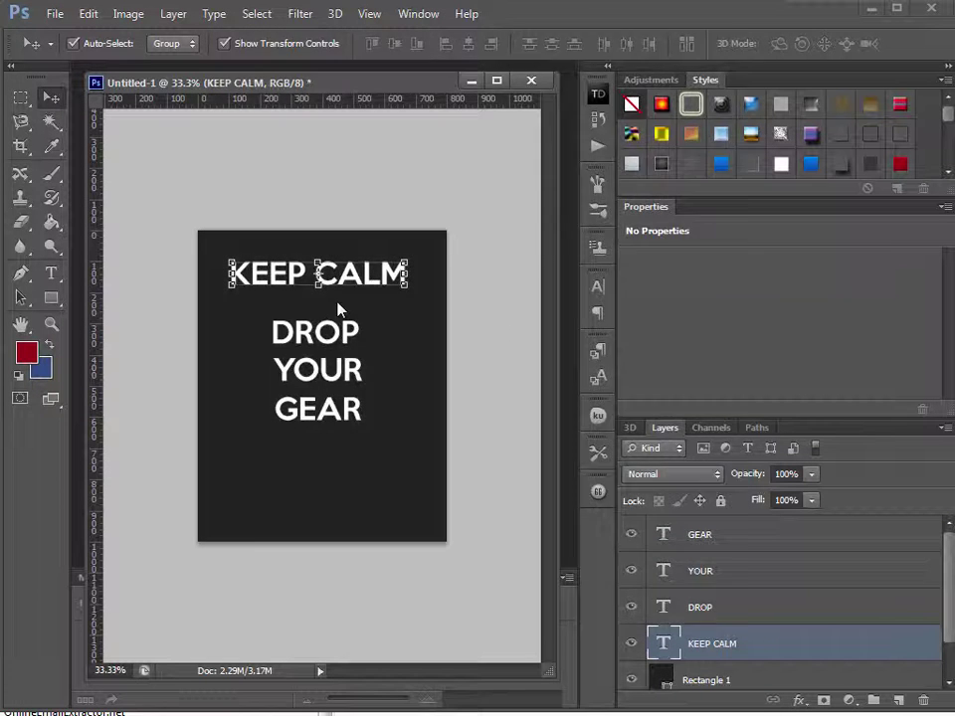
pyautogui.hotkey('ctrl', 's')
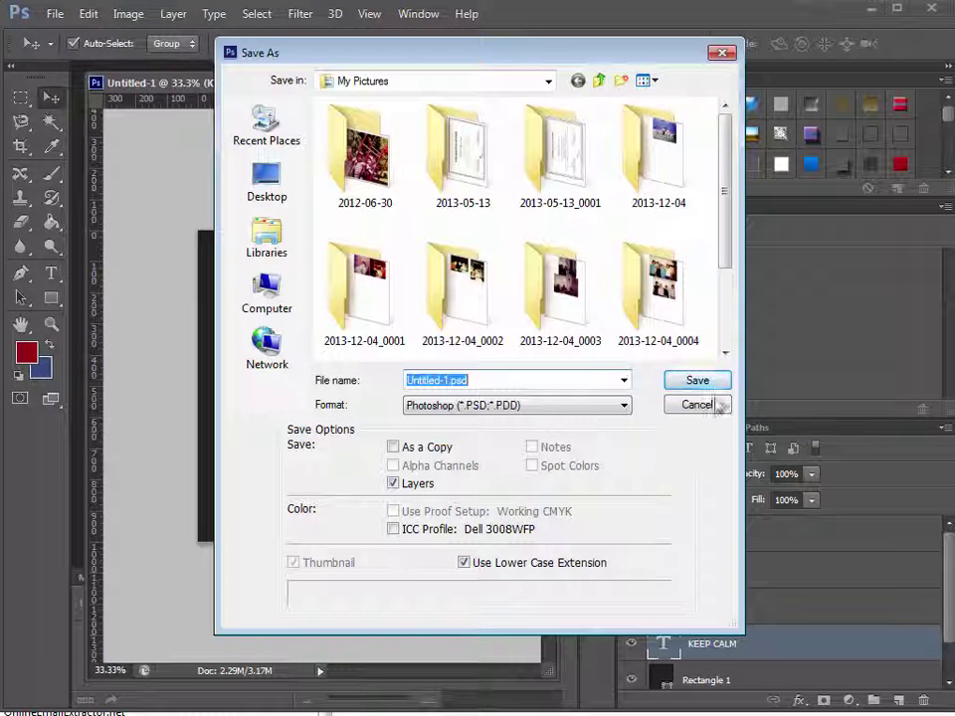
pyautogui.click(708, 408)
pyautogui.click(55, 14)
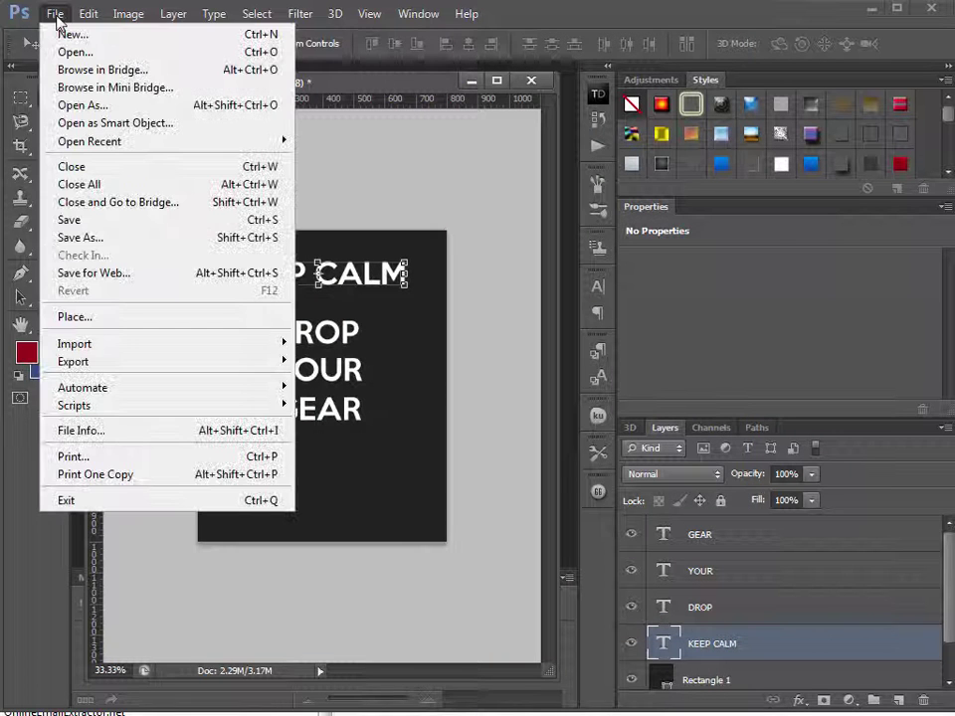
pyautogui.click(75, 221)
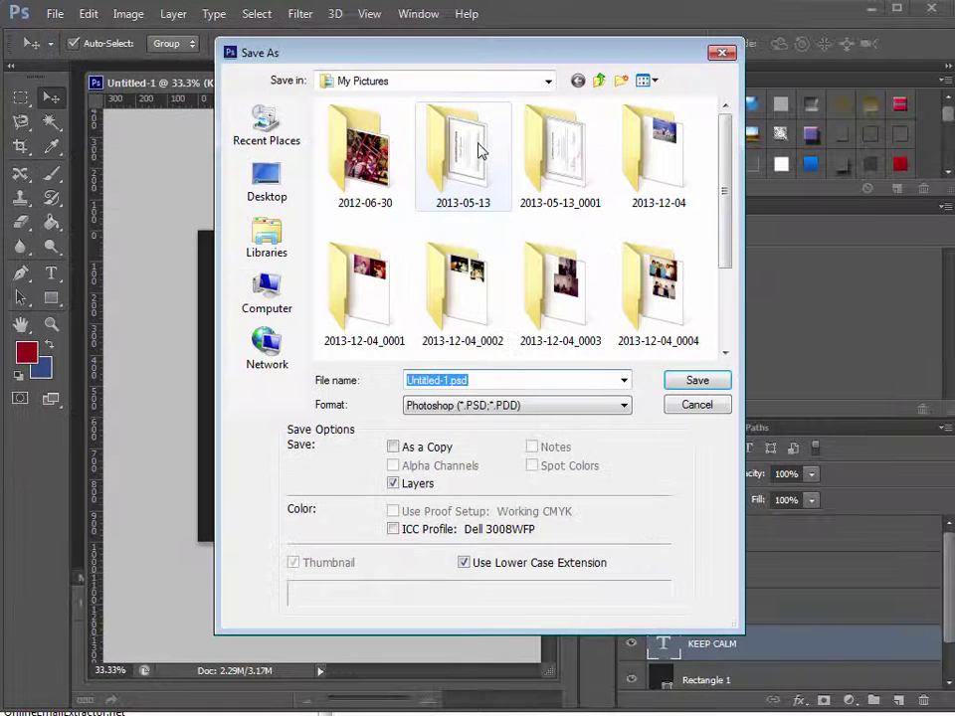
pyautogui.click(546, 81)
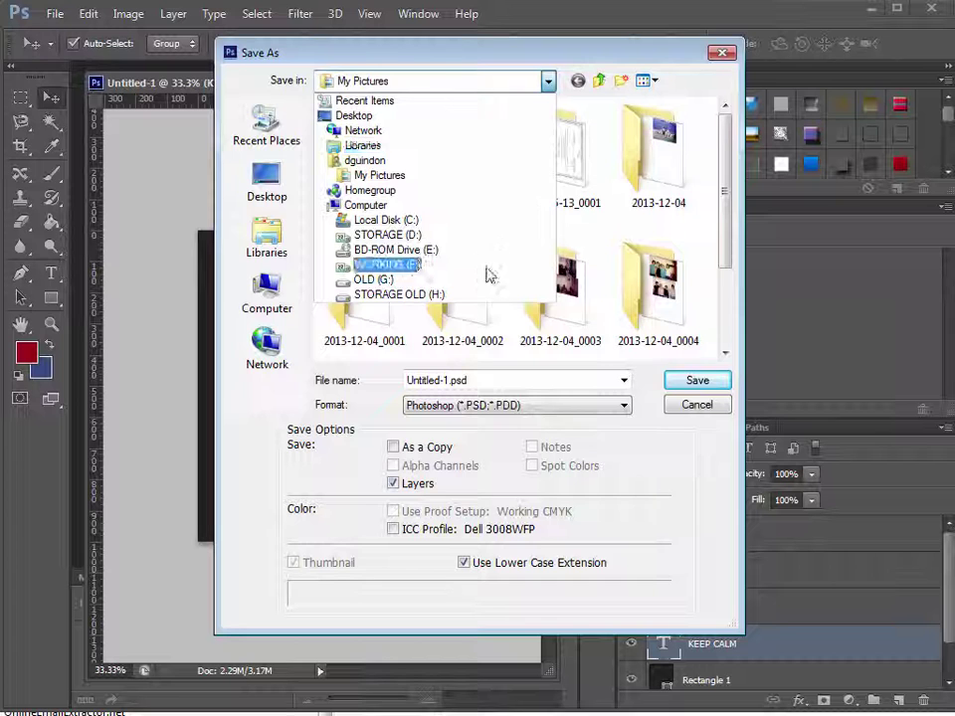
pyautogui.click(487, 267)
pyautogui.press('Escape')
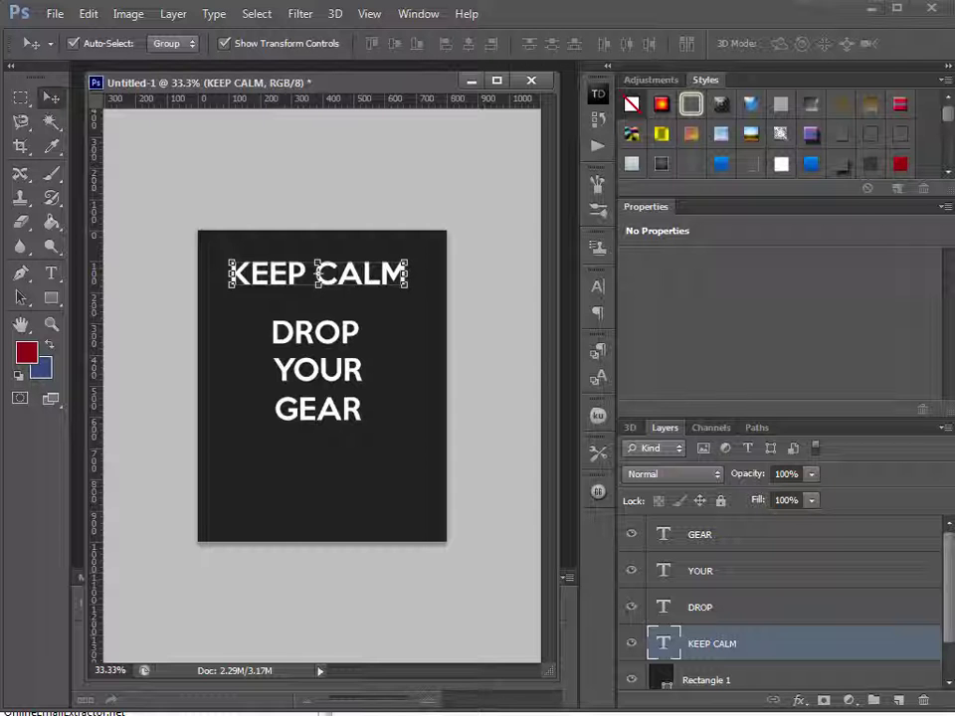
# Save the document as design-1.psd in the Pilots folder inside Campaigns for Case Studies
pyautogui.hotkey('ctrl', 's')
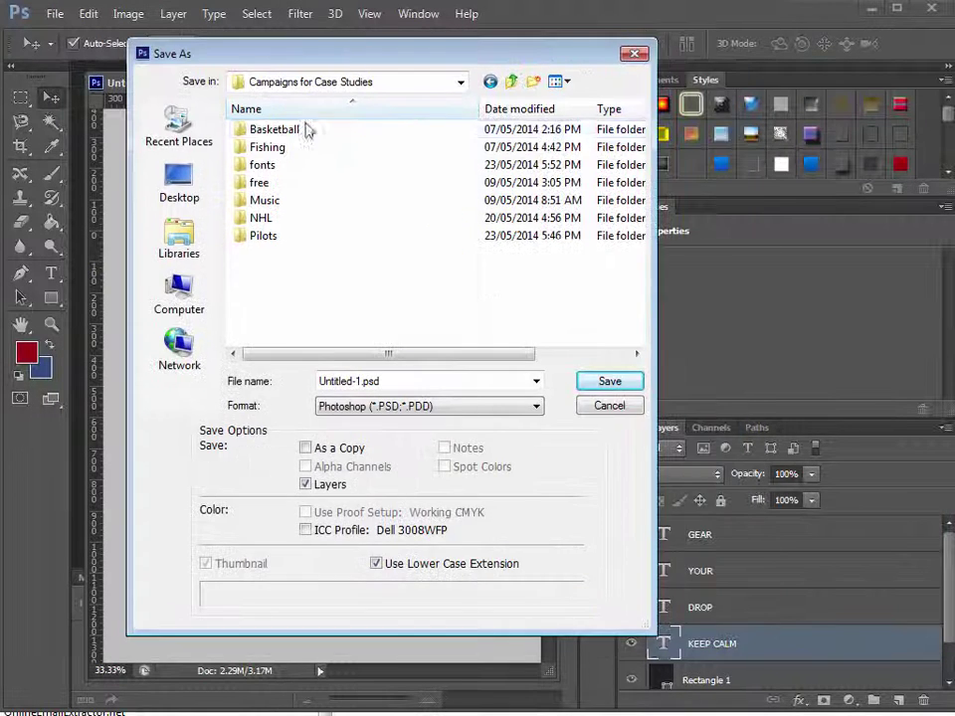
pyautogui.doubleClick(264, 235)
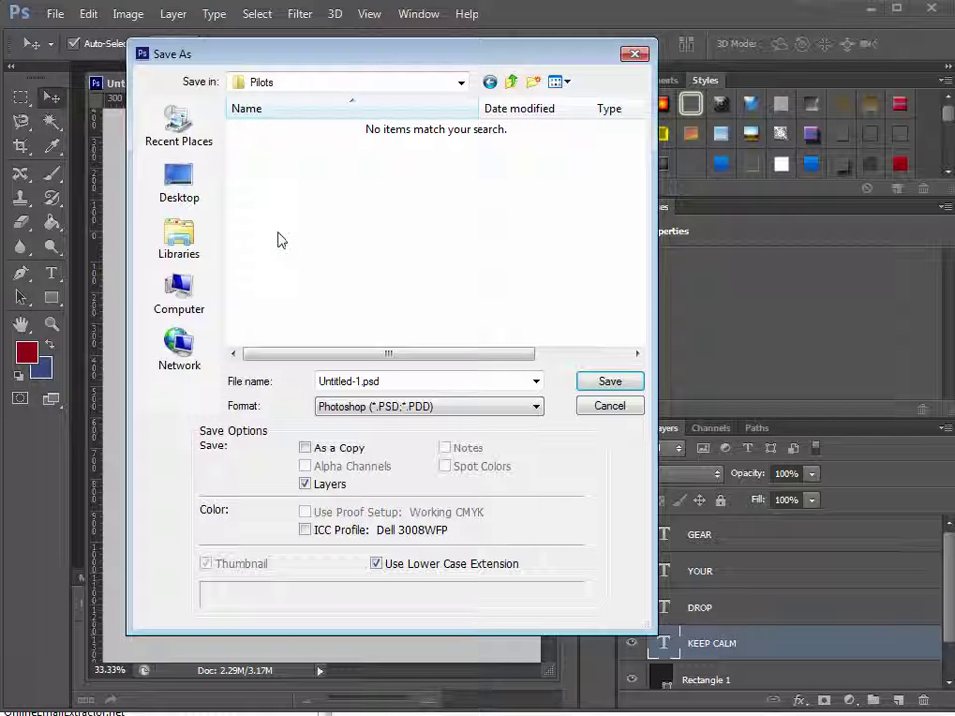
pyautogui.doubleClick(409, 381)
pyautogui.press('Home')
pyautogui.press('Delete')
pyautogui.press('Delete')
pyautogui.press('Delete')
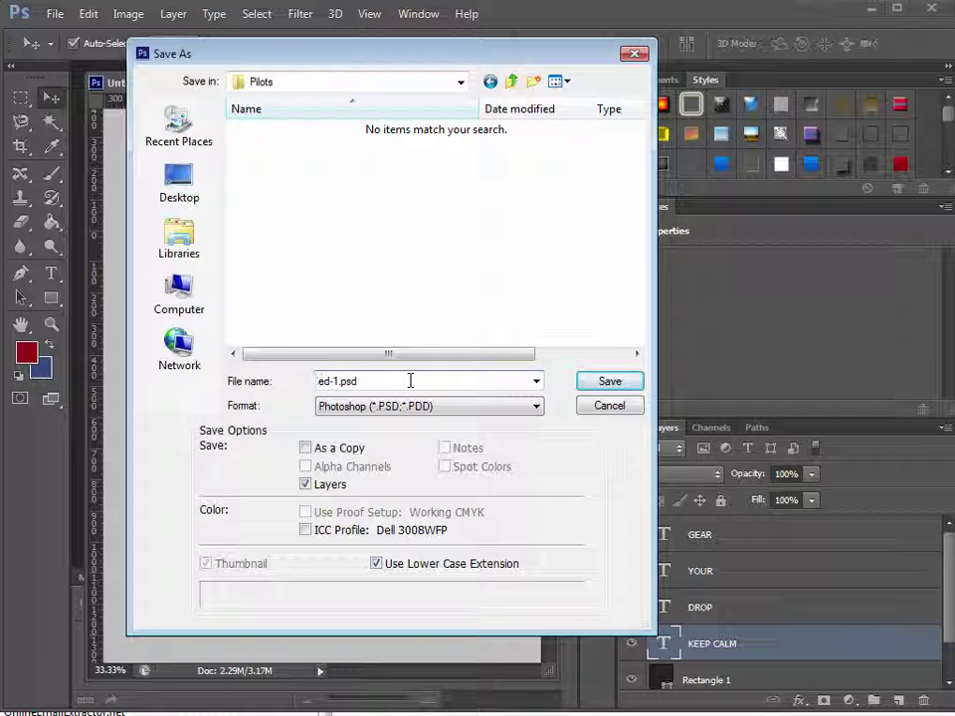
pyautogui.write('design')
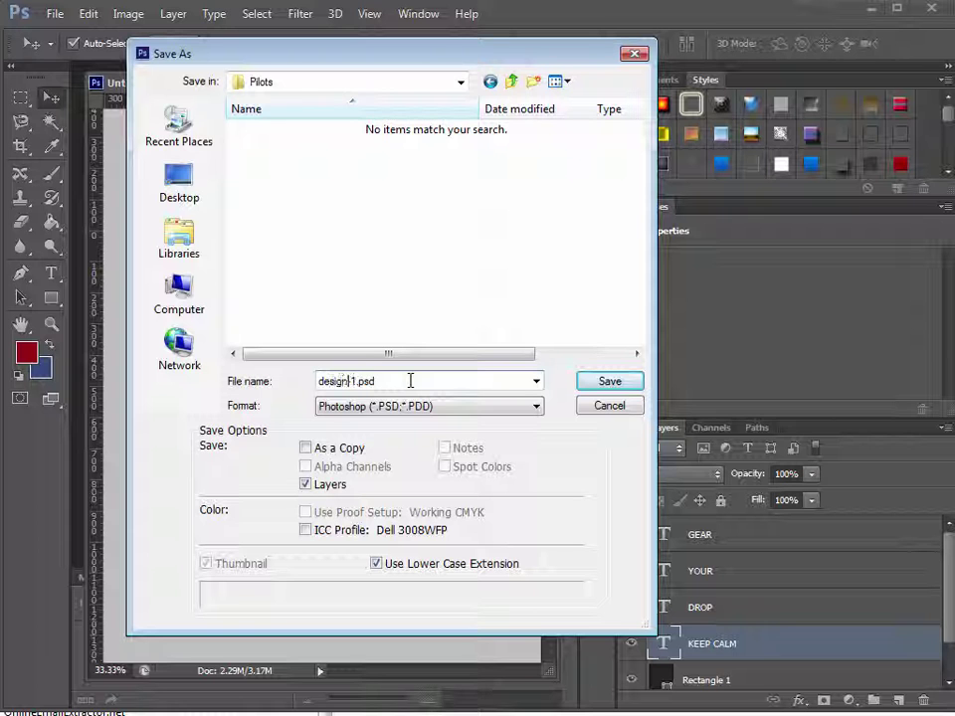
pyautogui.click(630, 384)
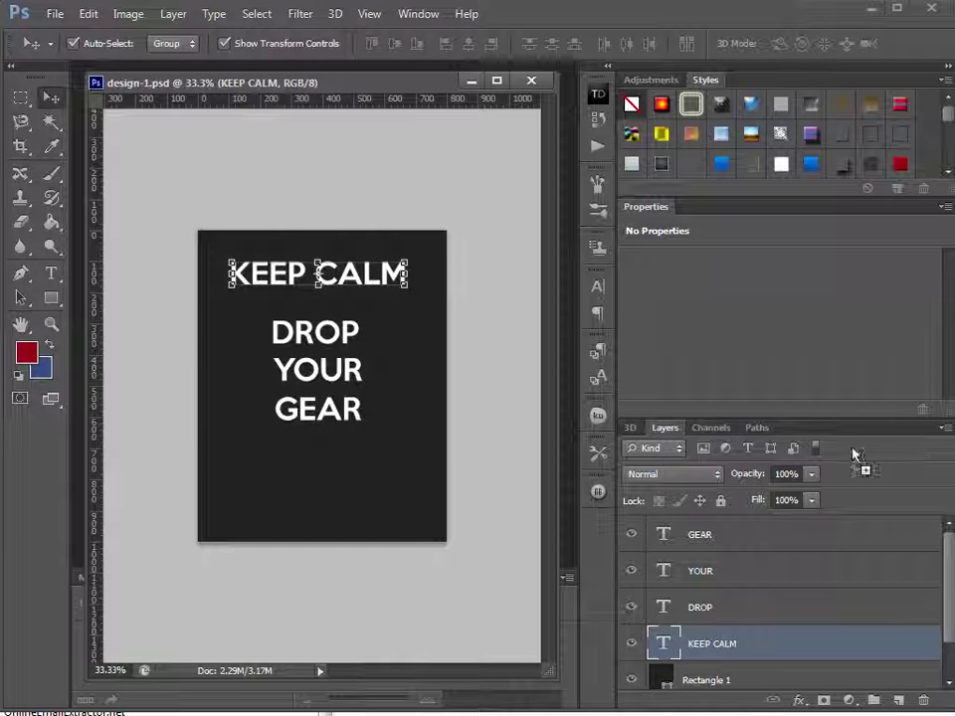
# Using front.jpg as a layout reference, align DROP with YOUR below it and move KEEP CALM up near the canvas's upper edge
pyautogui.hotkey('ctrl', 'Tab')
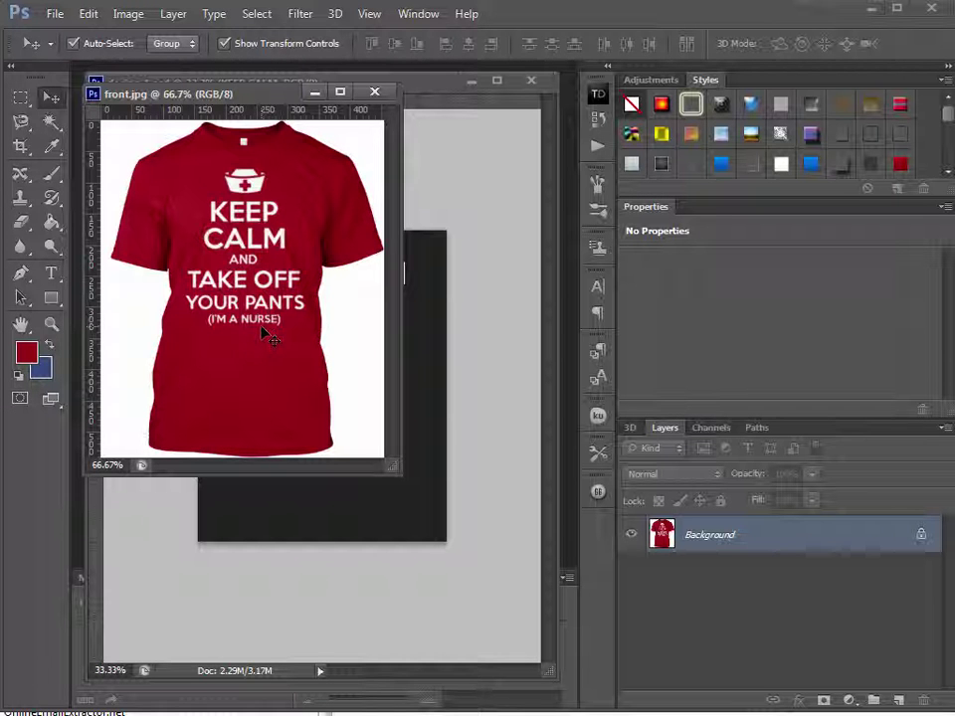
pyautogui.click(204, 81)
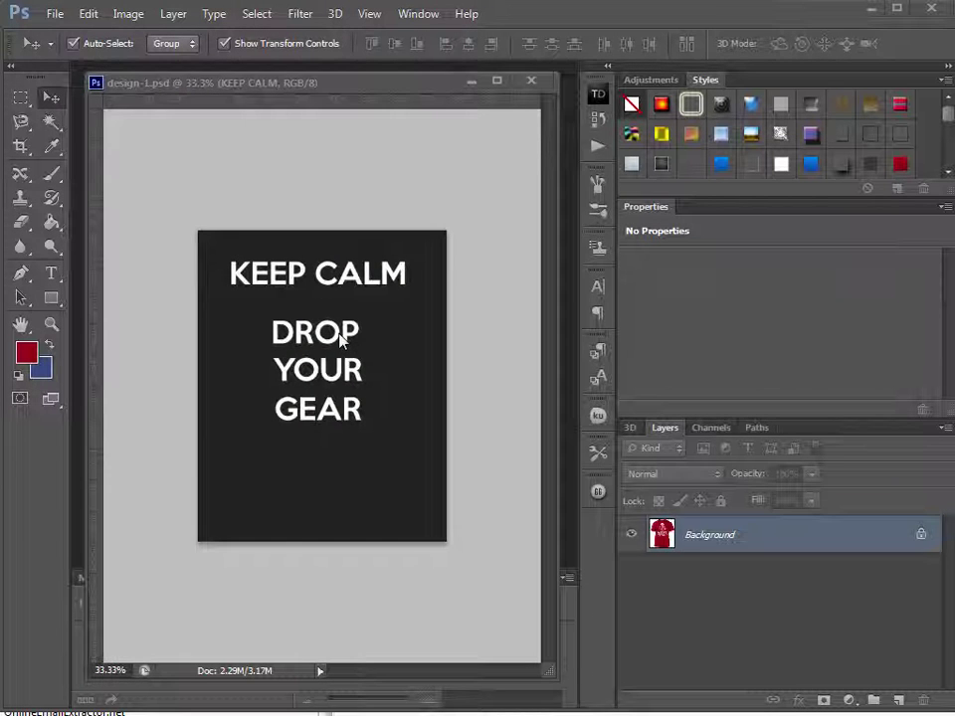
pyautogui.moveTo(336, 334)
pyautogui.mouseDown()
pyautogui.moveTo(338, 348)
pyautogui.moveTo(339, 331)
pyautogui.moveTo(338, 341)
pyautogui.mouseUp()
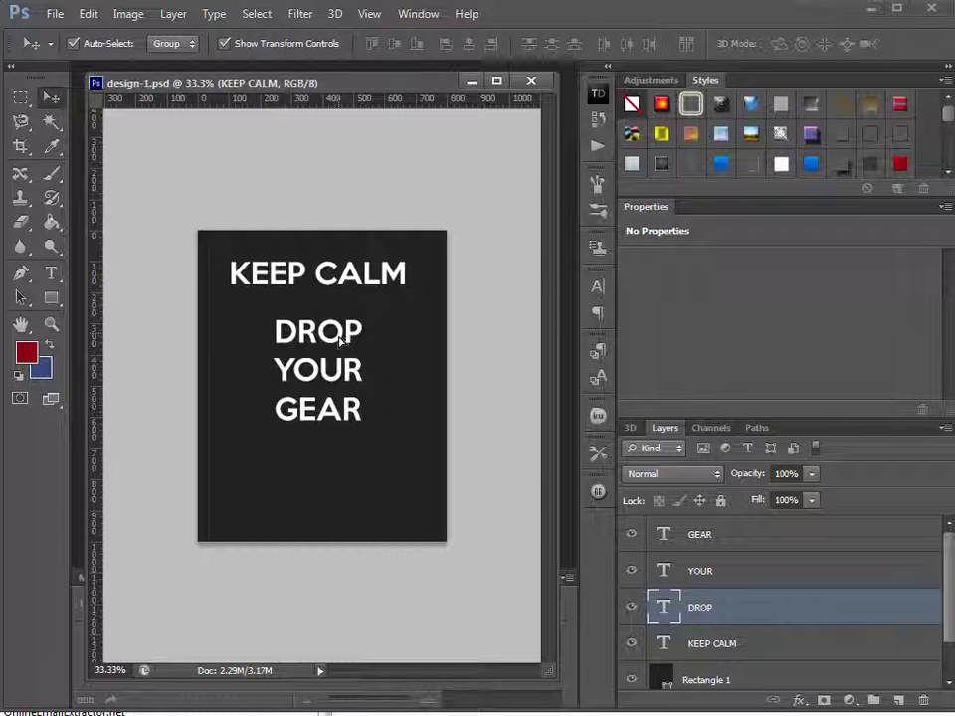
pyautogui.moveTo(365, 284); pyautogui.dragTo(367, 258)
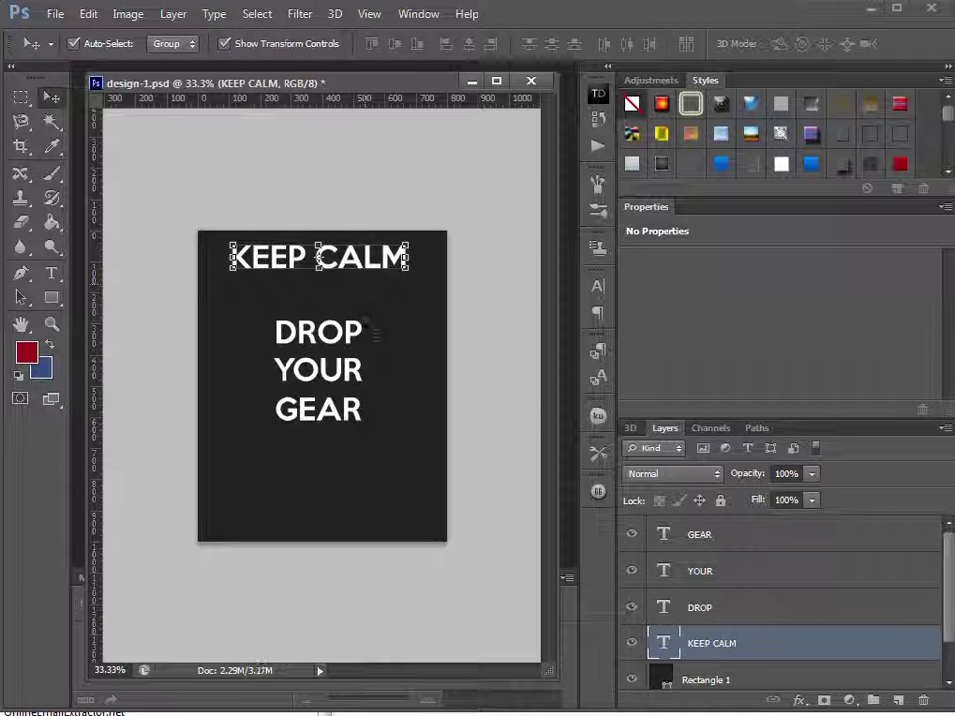
# Duplicate the KEEP CALM text just beneath itself and delete KEEP from the copy so it reads CALM
pyautogui.keyDown('alt'); pyautogui.moveTo(408, 320); pyautogui.dragTo(412, 348); pyautogui.keyUp('alt')
pyautogui.click(50, 273)
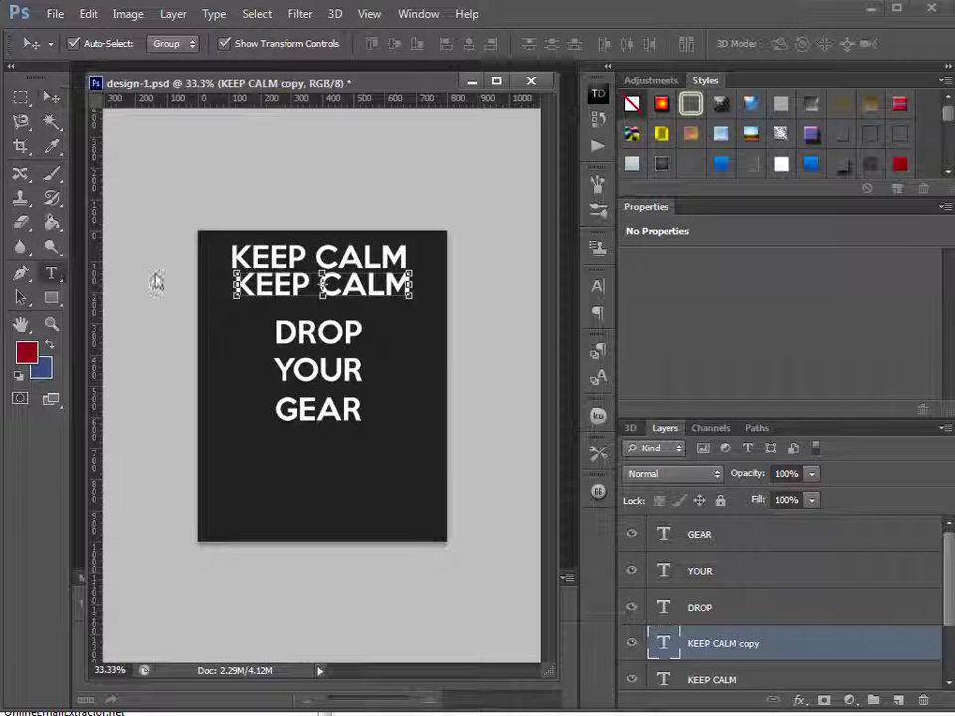
pyautogui.doubleClick(331, 285)
pyautogui.moveTo(316, 285); pyautogui.dragTo(175, 298)
pyautogui.press('BackSpace')
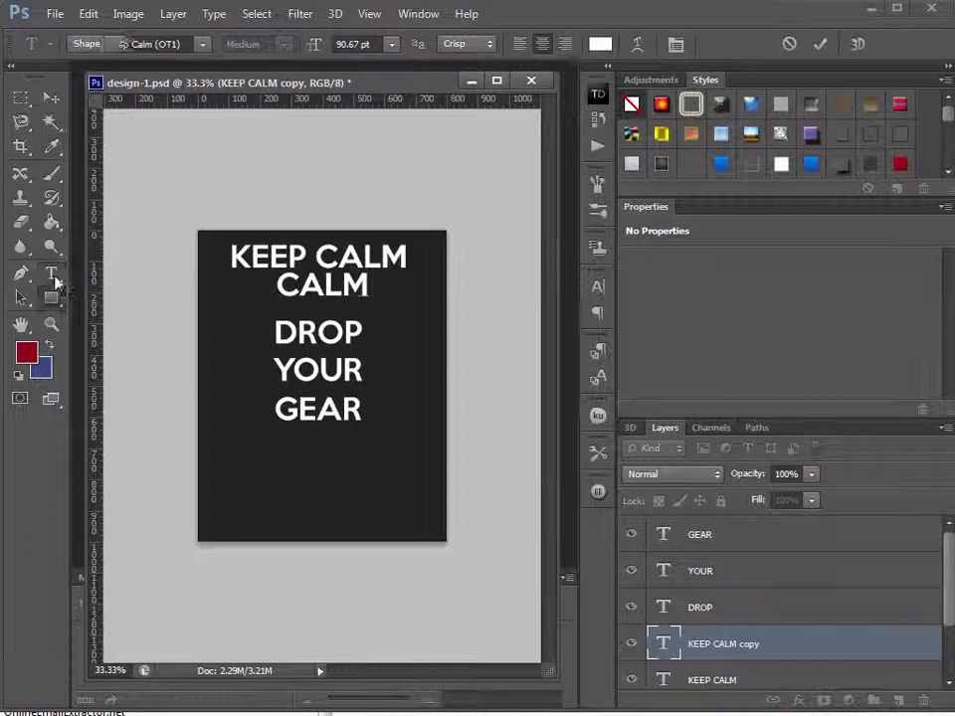
# Delete CALM from the original KEEP CALM line so it reads KEEP
pyautogui.click(50, 274)
pyautogui.moveTo(341, 257); pyautogui.dragTo(450, 259)
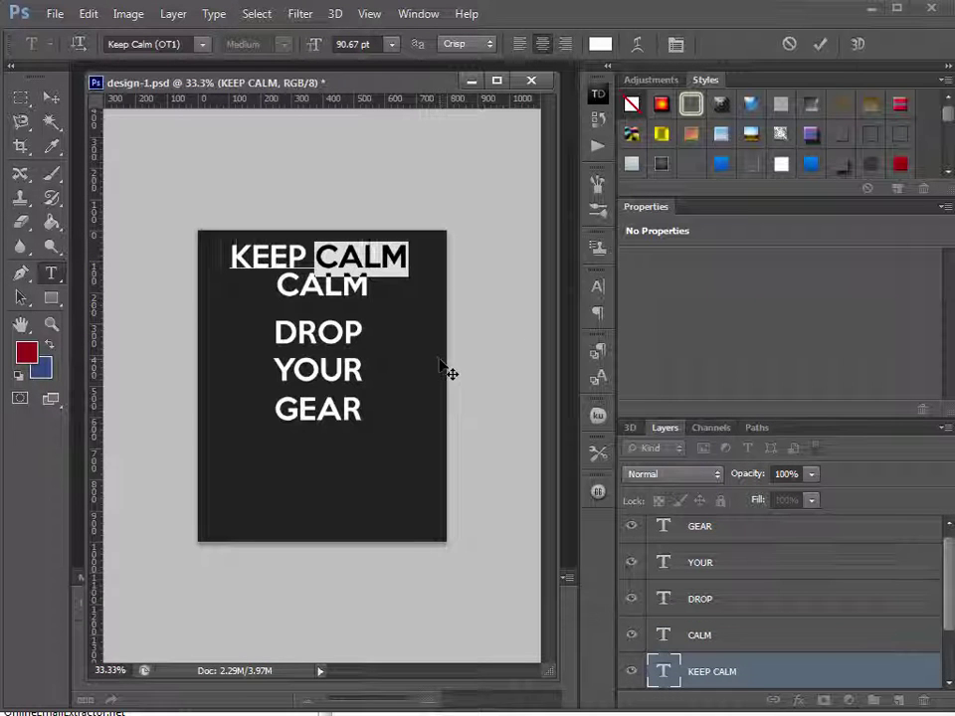
pyautogui.press('BackSpace')
pyautogui.click(51, 97)
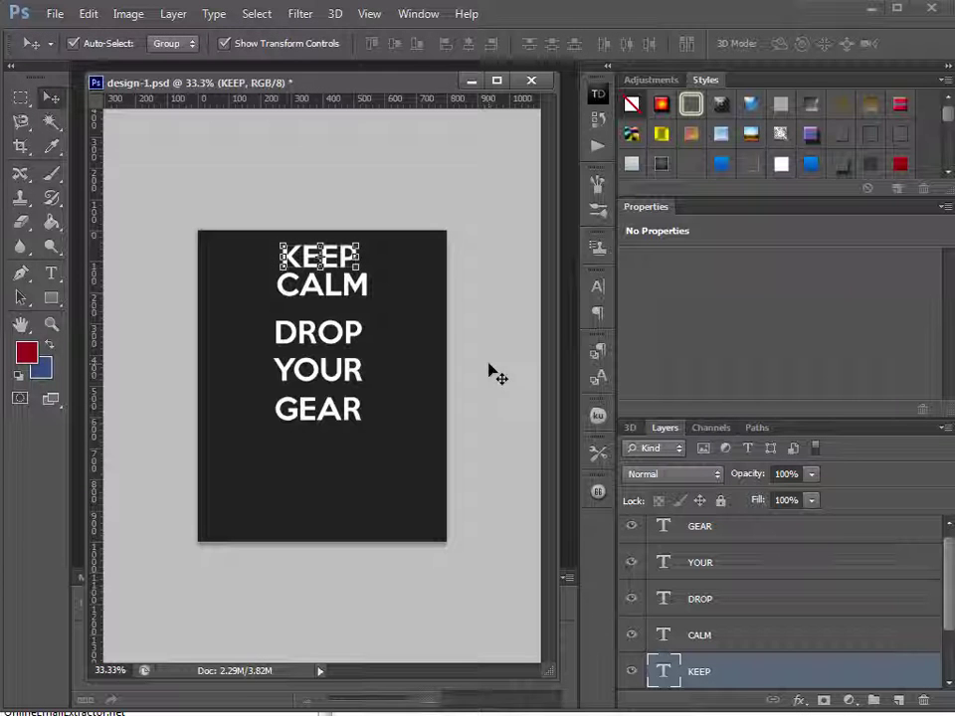
pyautogui.hotkey('ctrl', 't')
pyautogui.moveTo(345, 288); pyautogui.dragTo(338, 285)
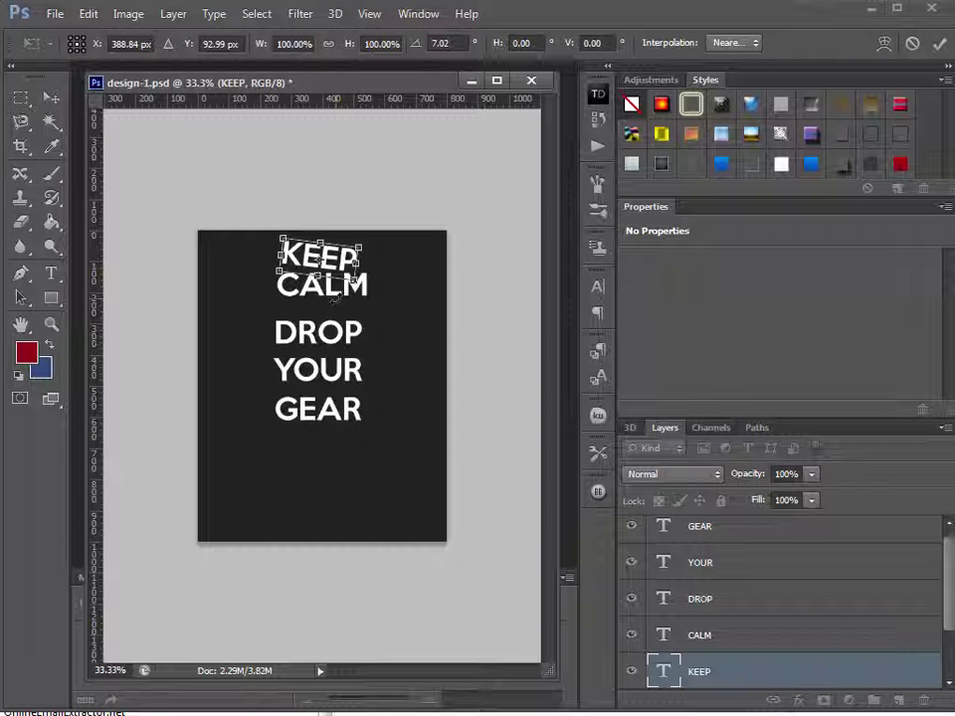
pyautogui.press('Escape')
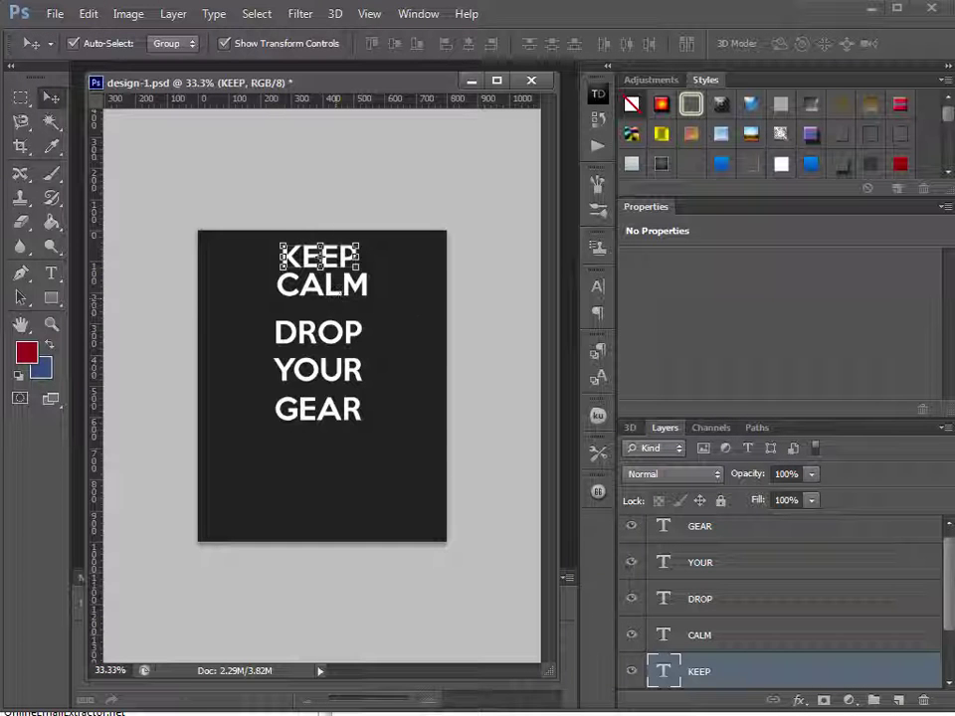
# Move the CALM text slightly down so it sits centered under KEEP with a small gap
pyautogui.click(407, 321)
pyautogui.click(362, 285)
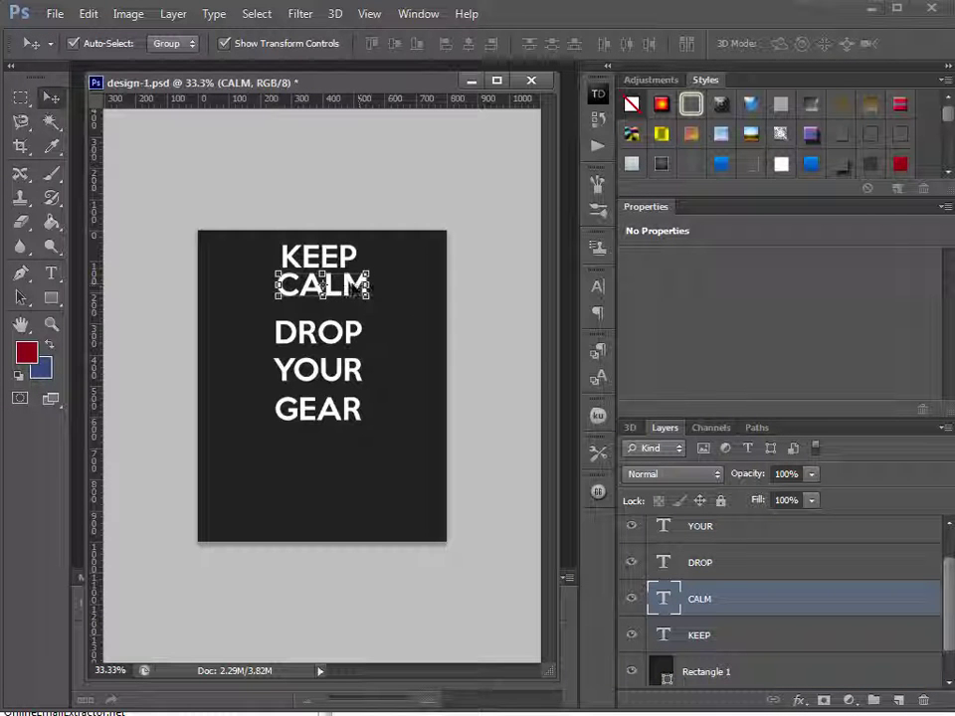
pyautogui.moveTo(362, 286); pyautogui.dragTo(362, 290)
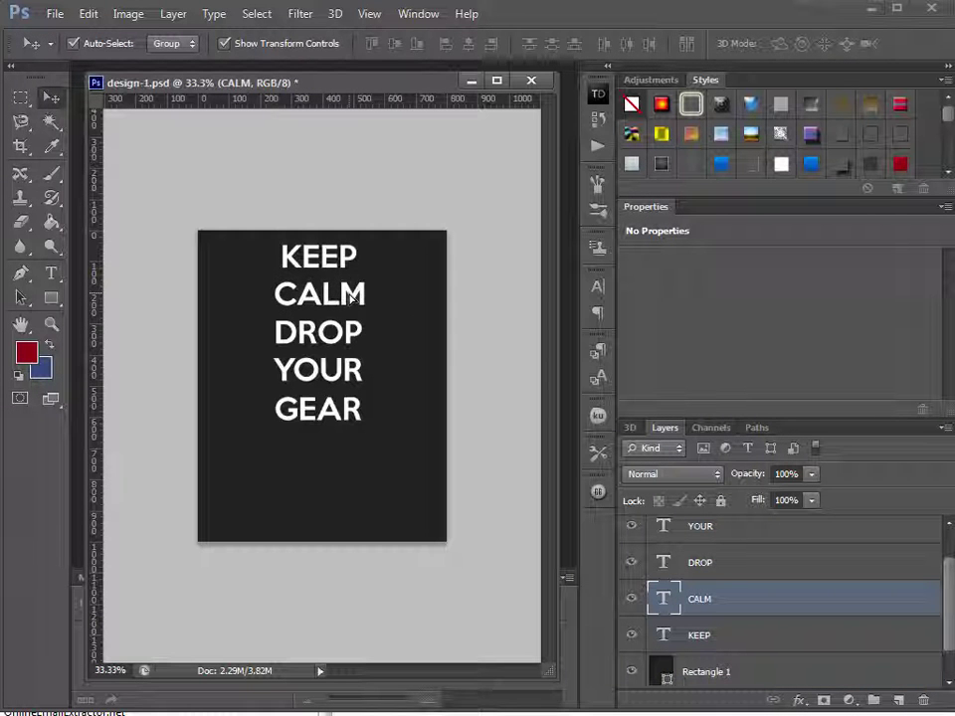
# Select the dark Rectangle 1 background shape and lock its layer completely
pyautogui.click(390, 457)
pyautogui.moveTo(366, 439)
pyautogui.mouseDown()
pyautogui.moveTo(332, 399)
pyautogui.moveTo(348, 435)
pyautogui.mouseUp()
pyautogui.moveTo(398, 481); pyautogui.dragTo(409, 487)
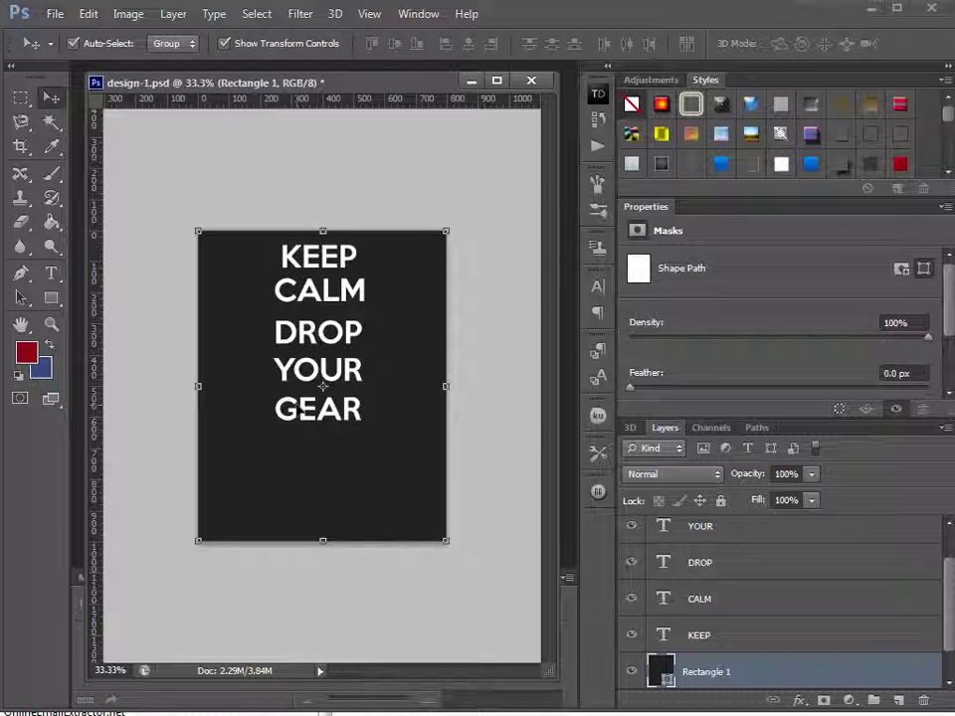
pyautogui.click(317, 408)
pyautogui.click(319, 370)
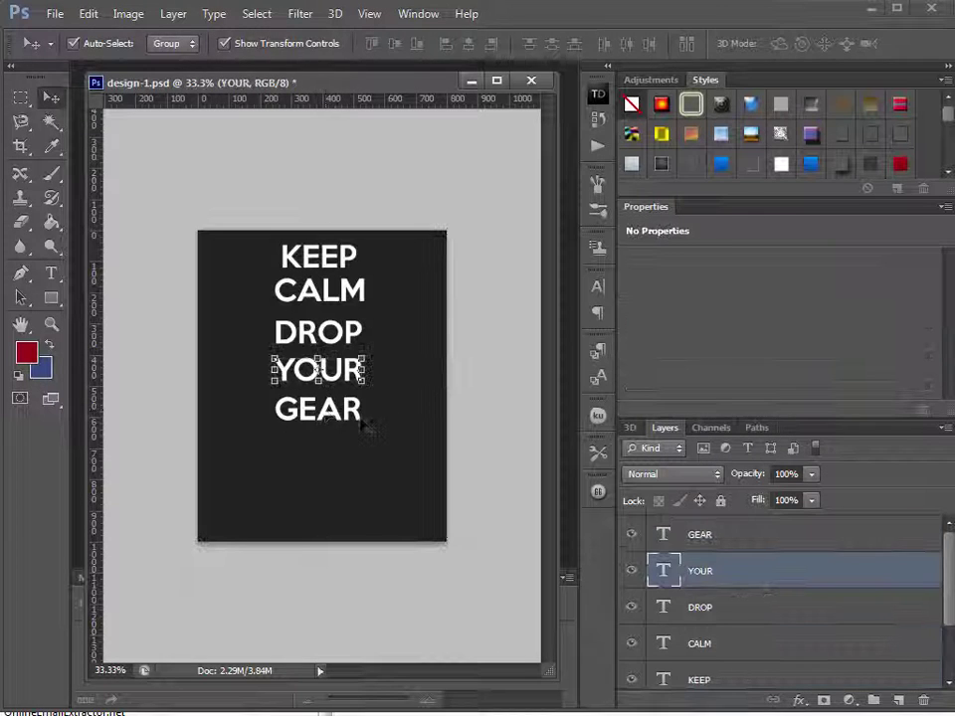
pyautogui.click(386, 470)
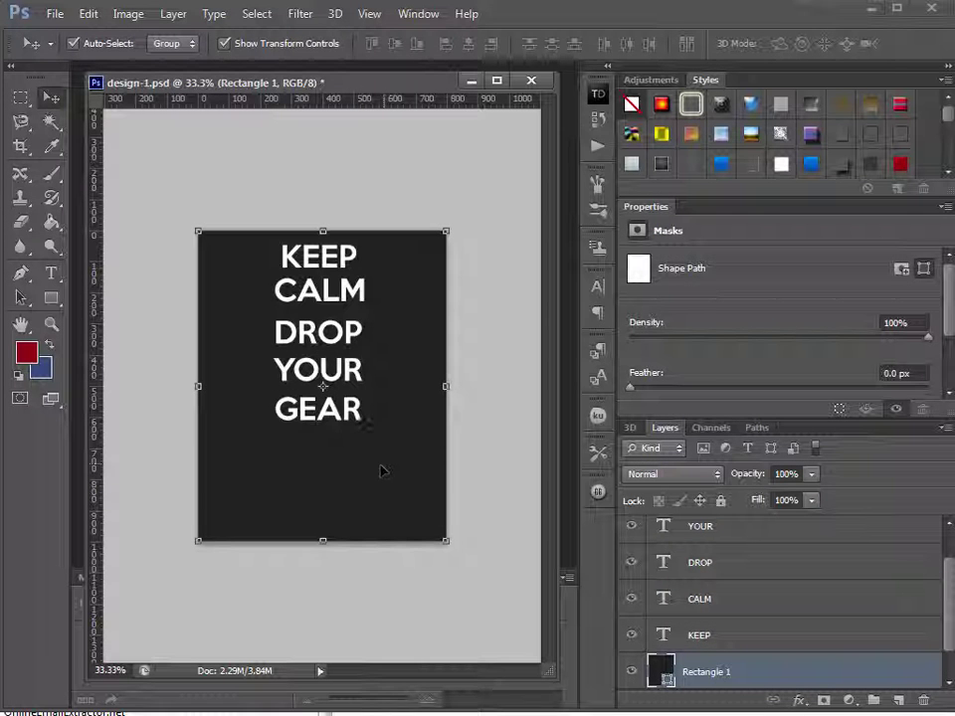
pyautogui.moveTo(406, 485)
pyautogui.mouseDown()
pyautogui.moveTo(235, 347)
pyautogui.moveTo(396, 481)
pyautogui.moveTo(412, 483)
pyautogui.mouseUp()
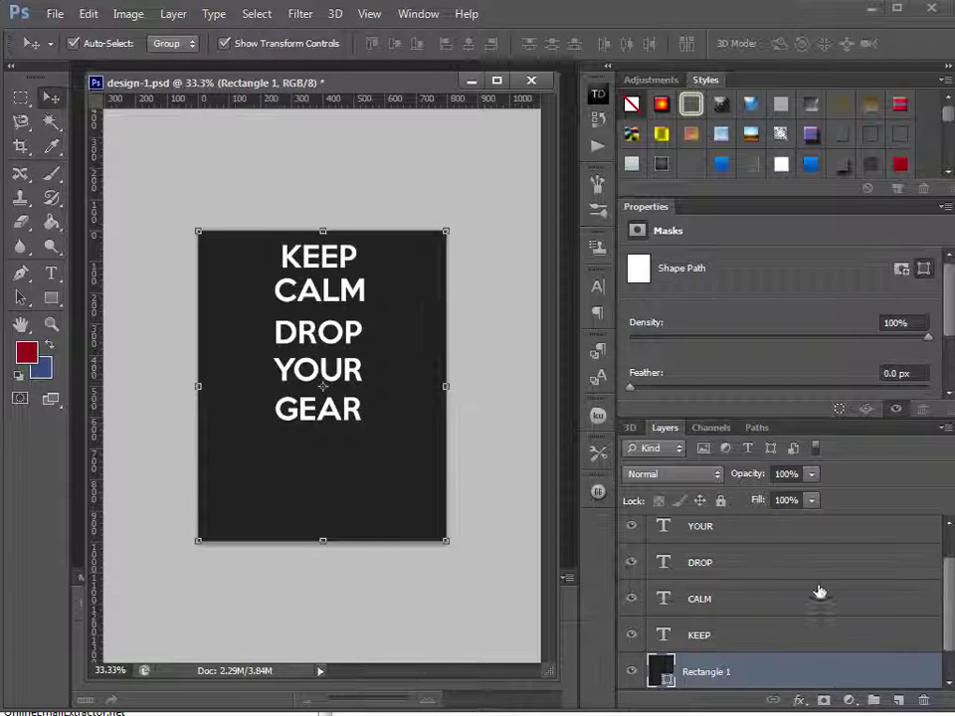
pyautogui.click(721, 501)
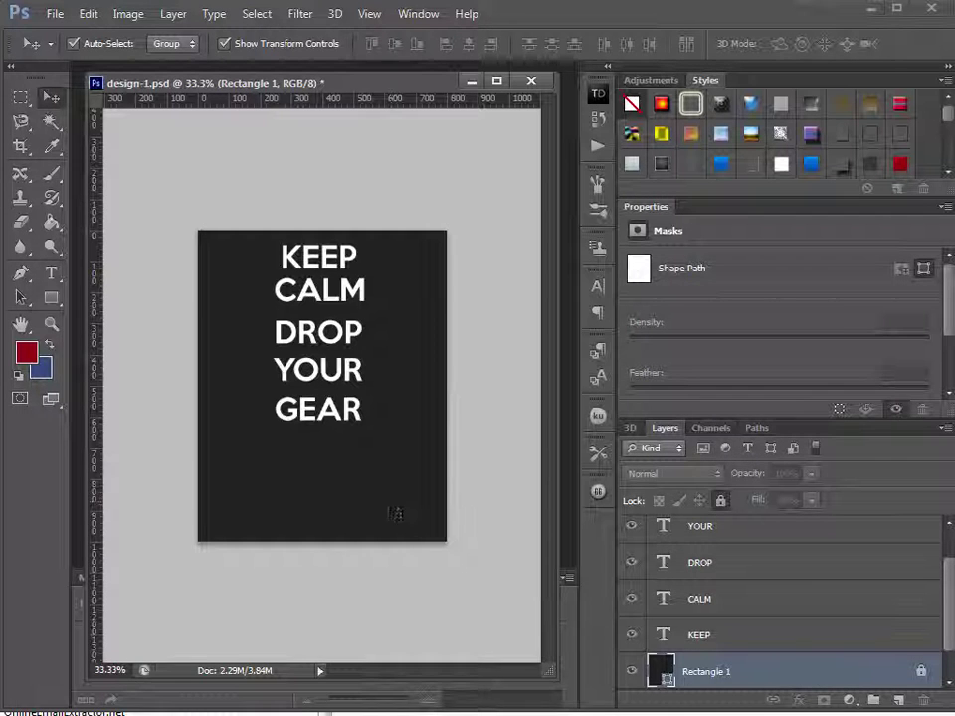
# Select the DROP, YOUR and GEAR lines together and move them down to leave a line-high gap below CALM
pyautogui.moveTo(364, 493); pyautogui.dragTo(270, 323)
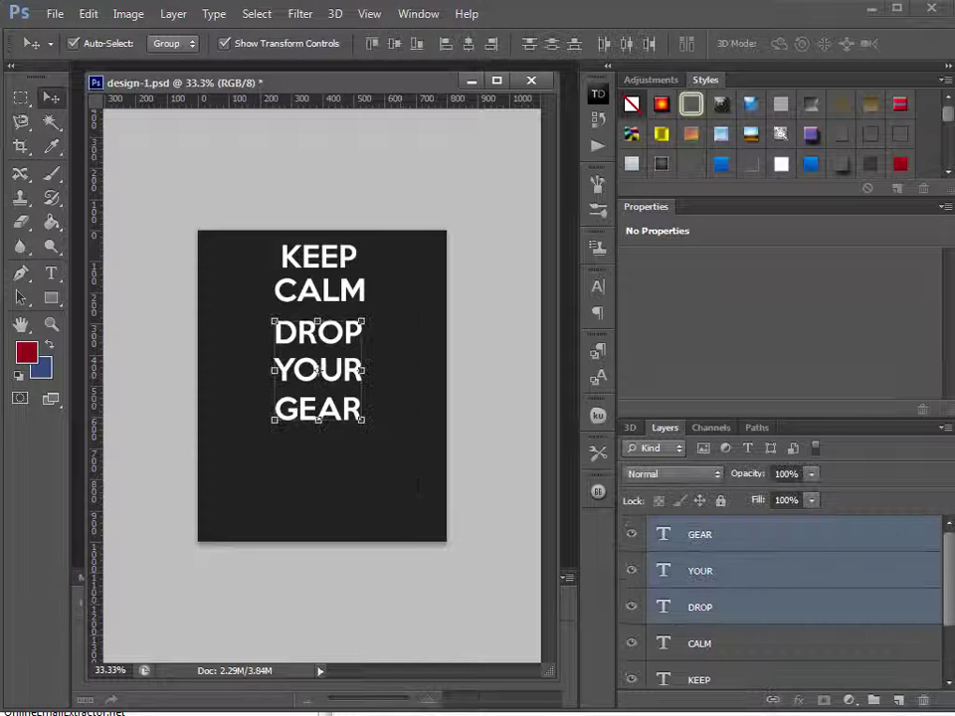
pyautogui.moveTo(349, 410); pyautogui.dragTo(349, 444)
pyautogui.click(386, 499)
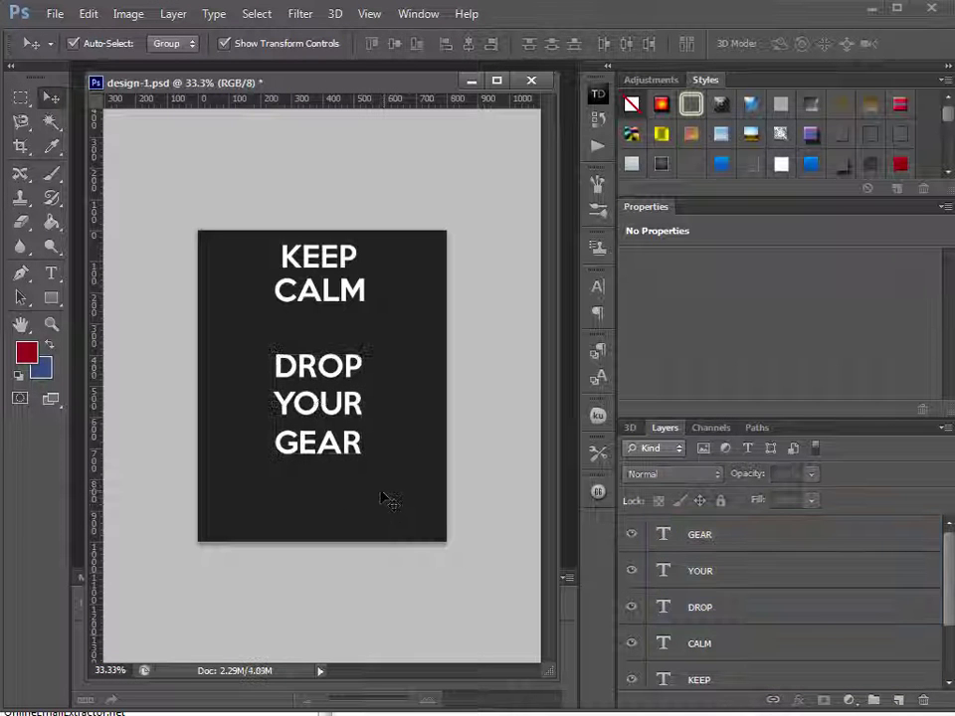
# Select the Rectangle 1 background layer and unlock it
pyautogui.scroll(-2, 775, 616)
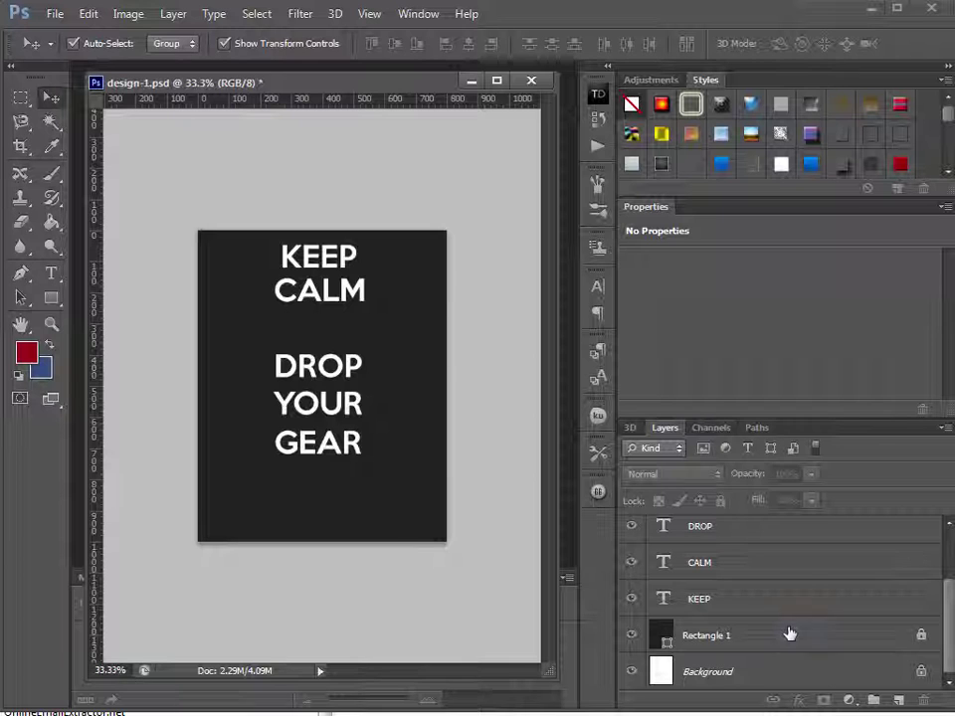
pyautogui.click(788, 635)
pyautogui.moveTo(377, 514)
pyautogui.mouseDown()
pyautogui.moveTo(337, 489)
pyautogui.moveTo(377, 512)
pyautogui.mouseUp()
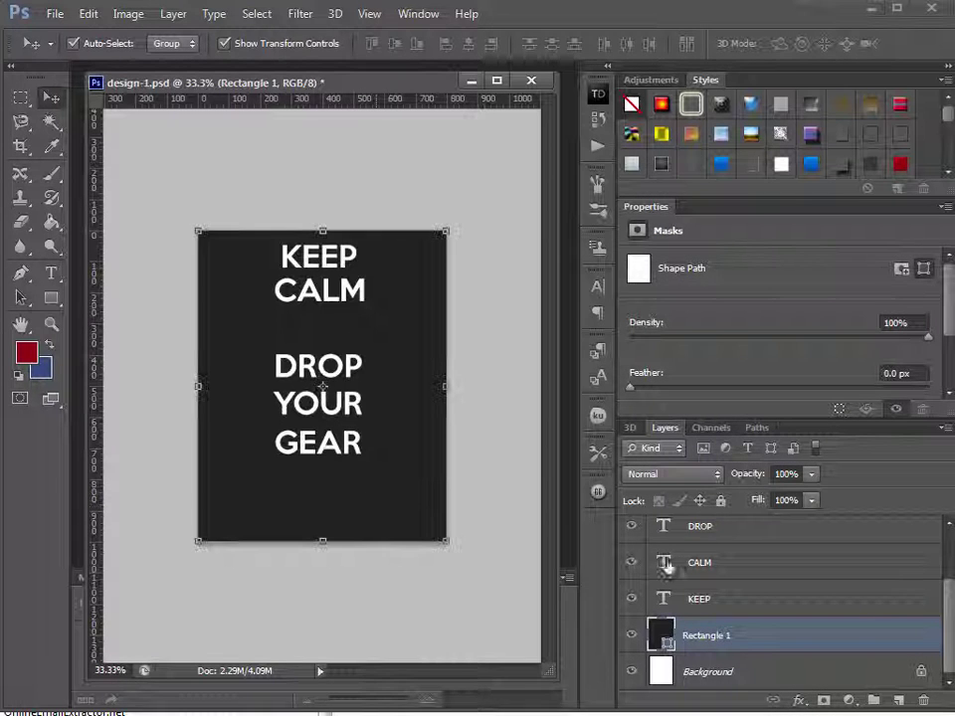
# Lock the Rectangle 1 background layer completely and select the CALM text
pyautogui.click(720, 500)
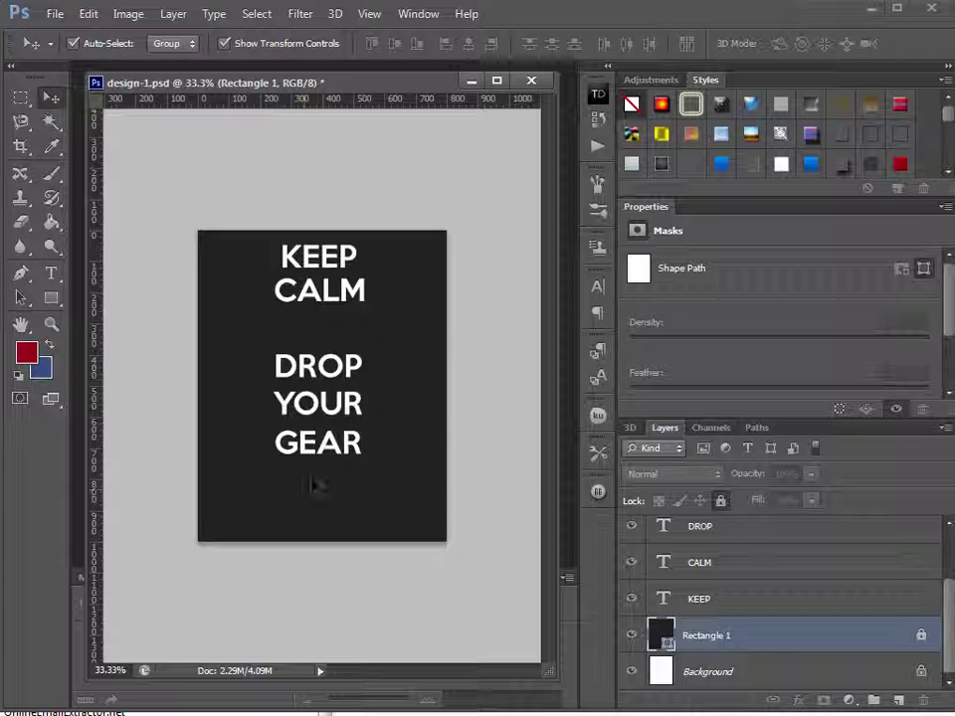
pyautogui.click(329, 344)
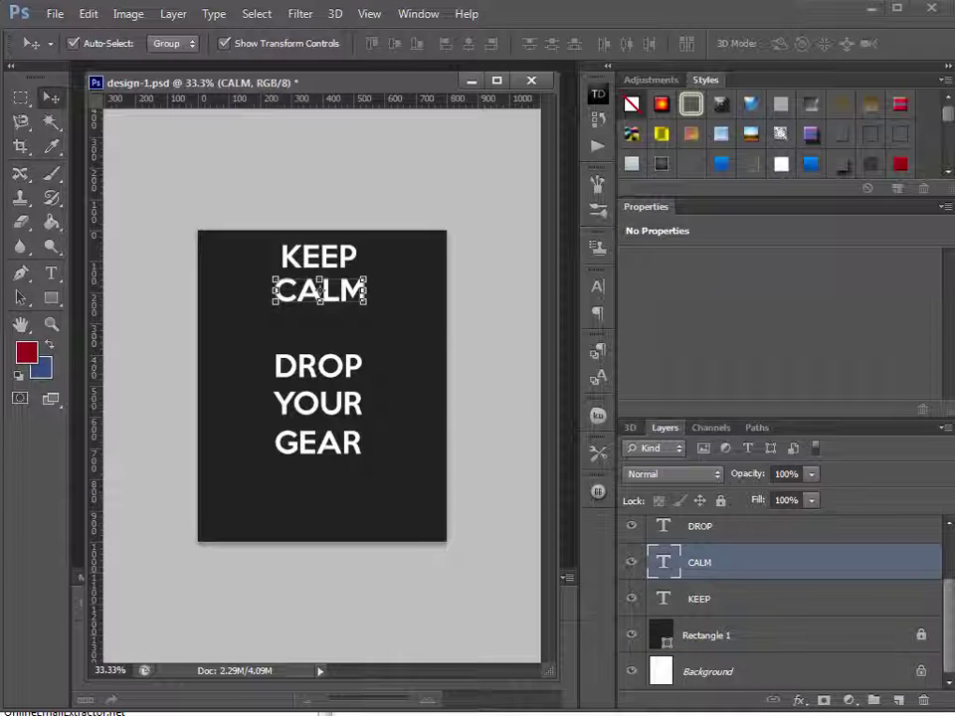
# Bring up the front.jpg nurse shirt to check its text layout, and move its window out of the way
pyautogui.hotkey('ctrl', 'Tab')
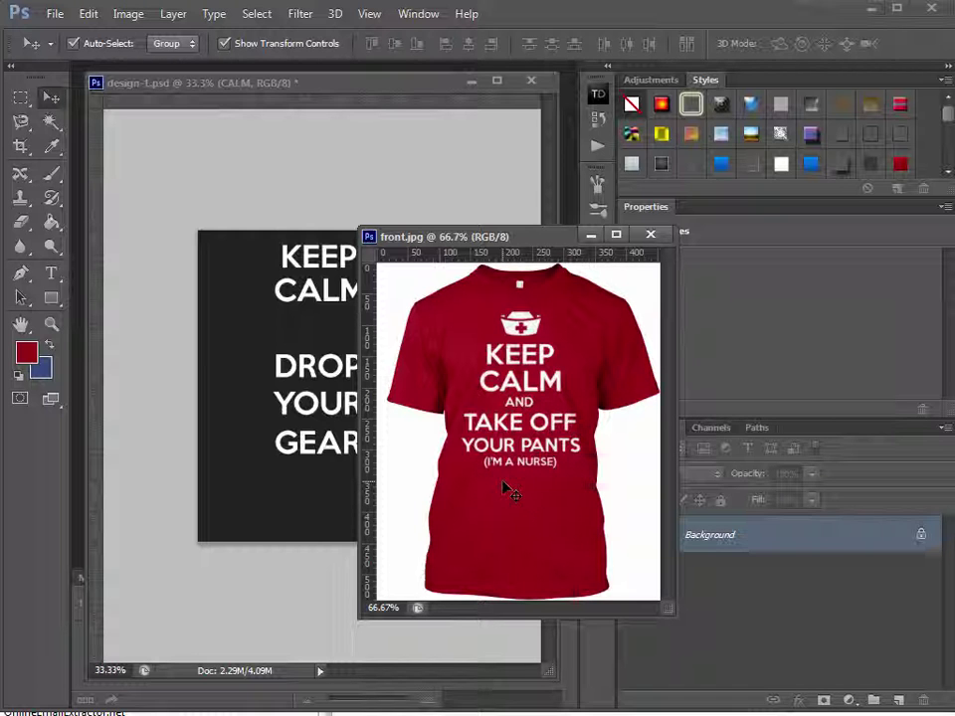
pyautogui.moveTo(503, 488)
pyautogui.mouseDown()
pyautogui.moveTo(467, 481)
pyautogui.moveTo(494, 483)
pyautogui.moveTo(488, 491)
pyautogui.mouseUp()
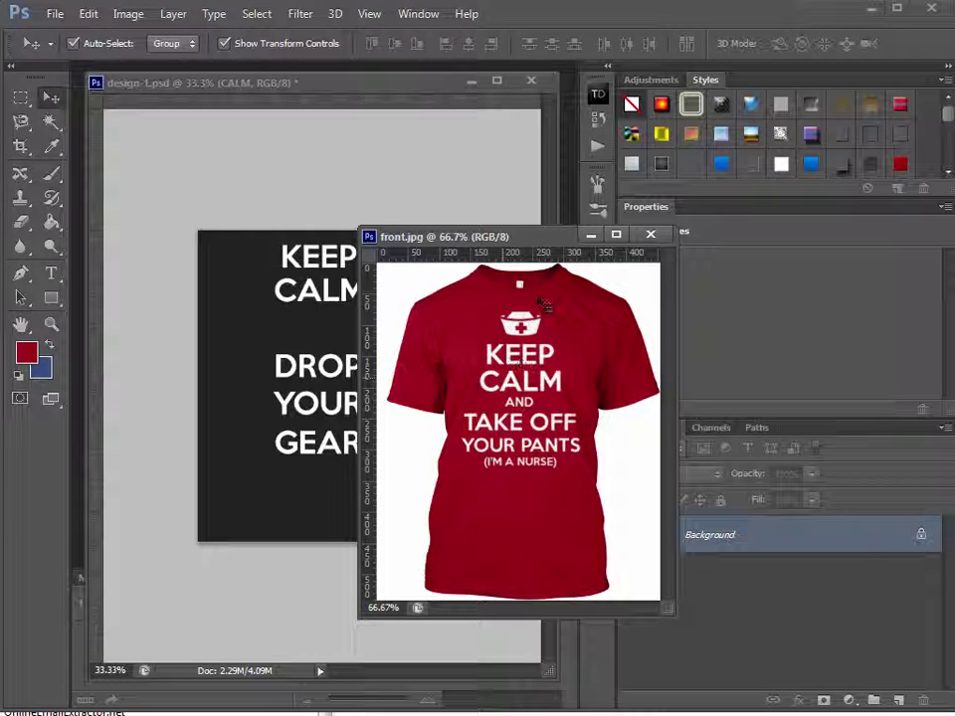
pyautogui.moveTo(526, 244); pyautogui.dragTo(954, 244)
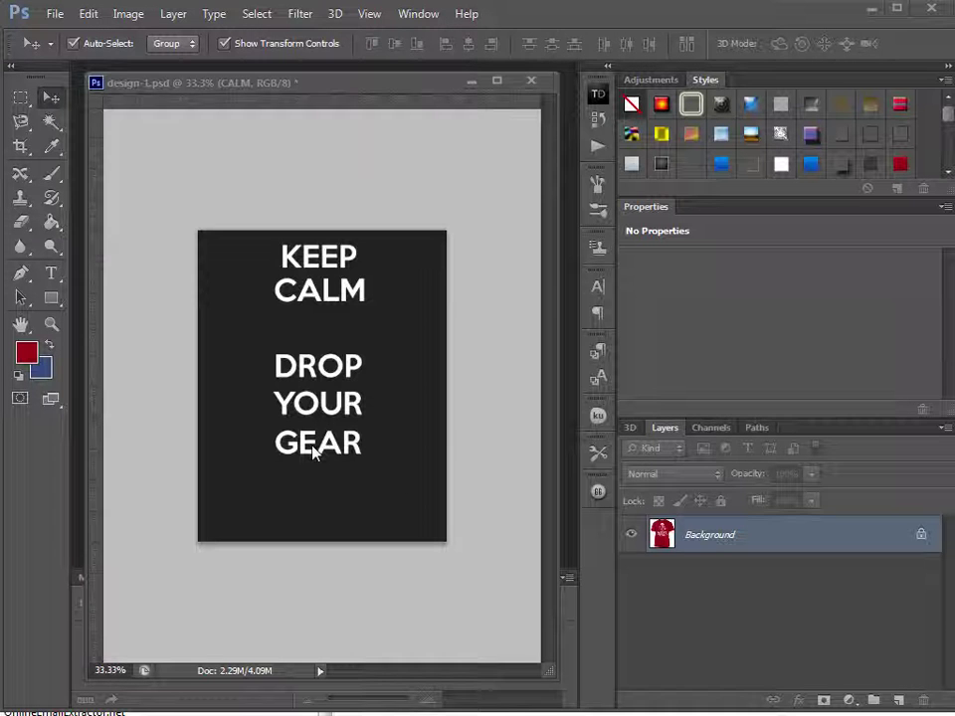
# Duplicate the CALM text into the gap between CALM and DROP
pyautogui.click(319, 289)
pyautogui.moveTo(406, 339); pyautogui.dragTo(407, 381)
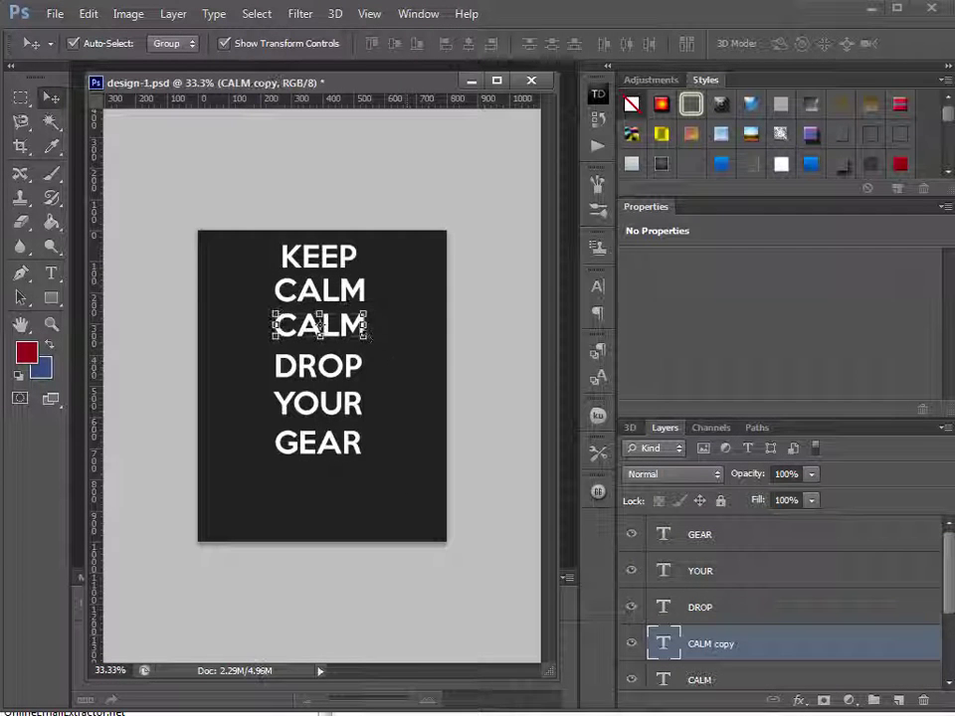
pyautogui.click(364, 339)
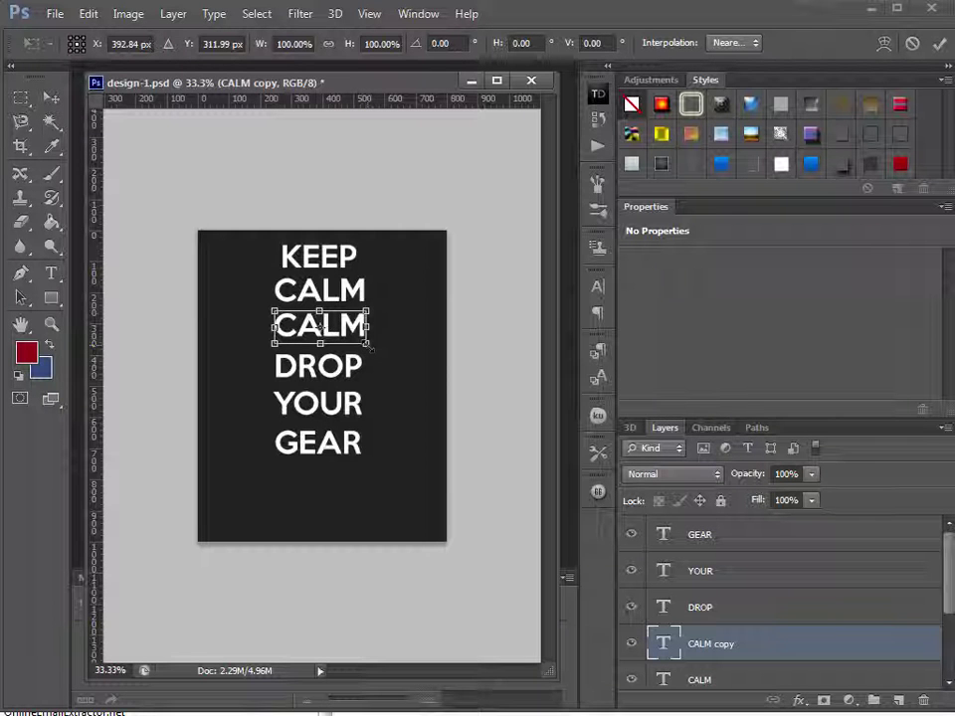
pyautogui.moveTo(368, 344); pyautogui.dragTo(315, 326)
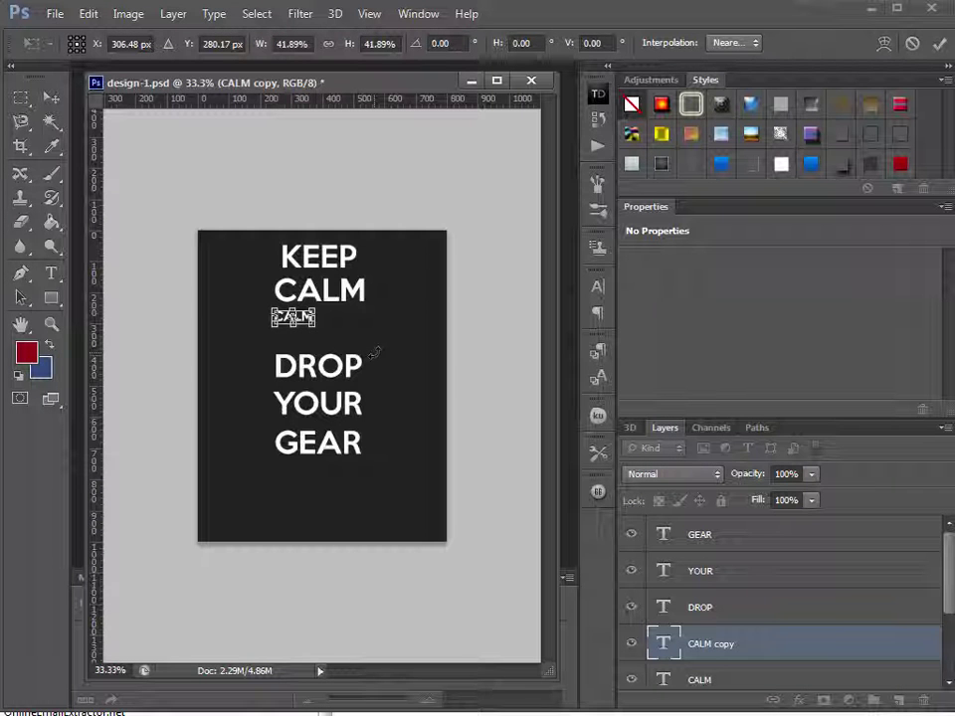
pyautogui.press('Escape')
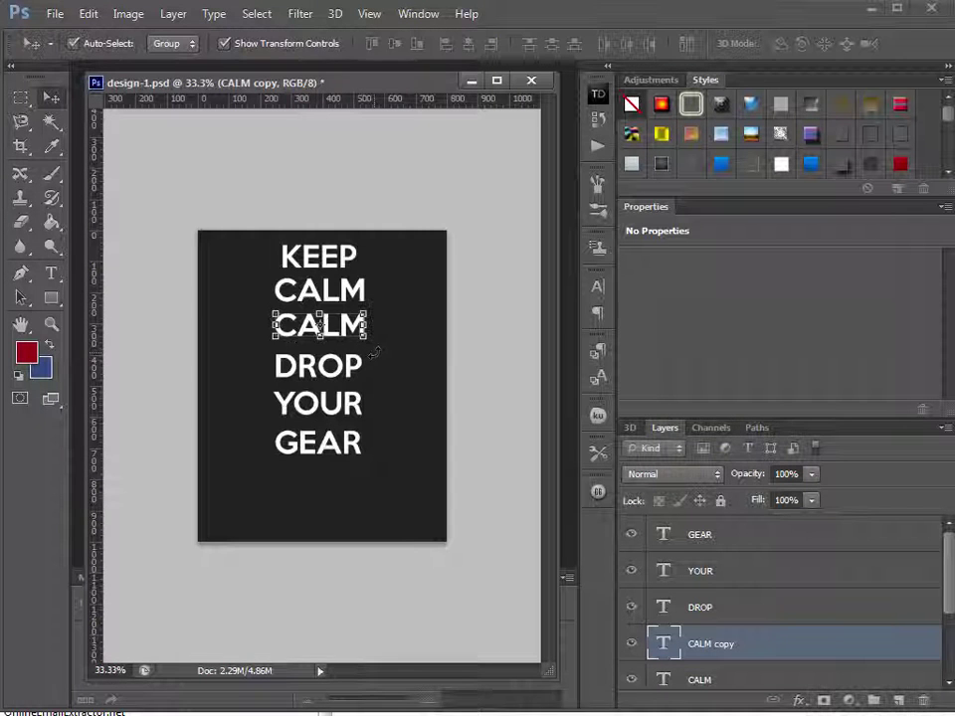
# Scale the CALM copy proportionally around its center to about 58.5%
pyautogui.hotkey('ctrl', 't')
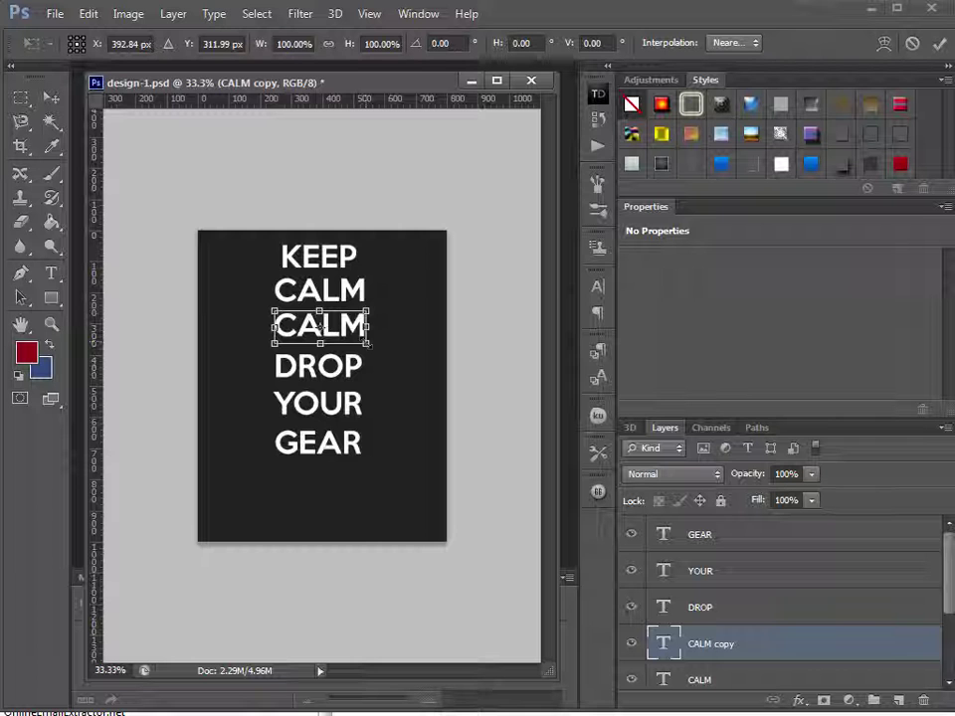
pyautogui.moveTo(368, 344)
pyautogui.mouseDown()
pyautogui.moveTo(350, 339)
pyautogui.moveTo(418, 384)
pyautogui.moveTo(397, 356)
pyautogui.moveTo(411, 362)
pyautogui.moveTo(394, 364)
pyautogui.moveTo(366, 343)
pyautogui.moveTo(442, 379)
pyautogui.moveTo(367, 341)
pyautogui.moveTo(367, 366)
pyautogui.moveTo(396, 354)
pyautogui.moveTo(408, 373)
pyautogui.moveTo(376, 348)
pyautogui.moveTo(440, 376)
pyautogui.moveTo(356, 339)
pyautogui.moveTo(426, 356)
pyautogui.moveTo(408, 349)
pyautogui.moveTo(382, 350)
pyautogui.moveTo(398, 362)
pyautogui.moveTo(409, 360)
pyautogui.moveTo(353, 343)
pyautogui.mouseUp()
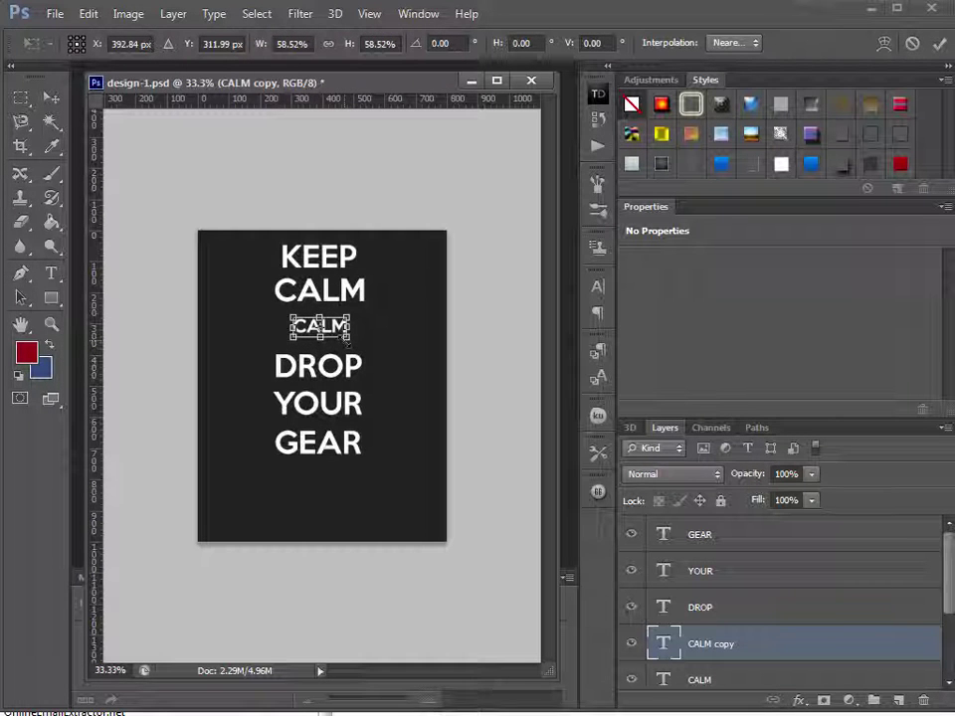
pyautogui.press('Return')
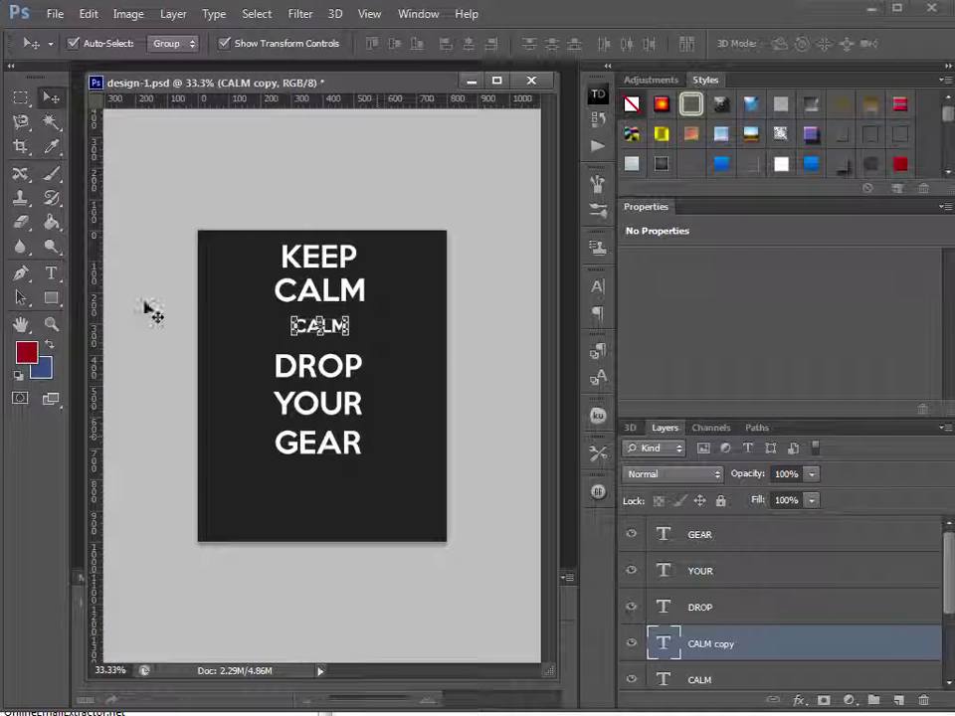
# Change the small CALM copy's text to AND
pyautogui.click(51, 273)
pyautogui.doubleClick(319, 327)
pyautogui.write('AND')
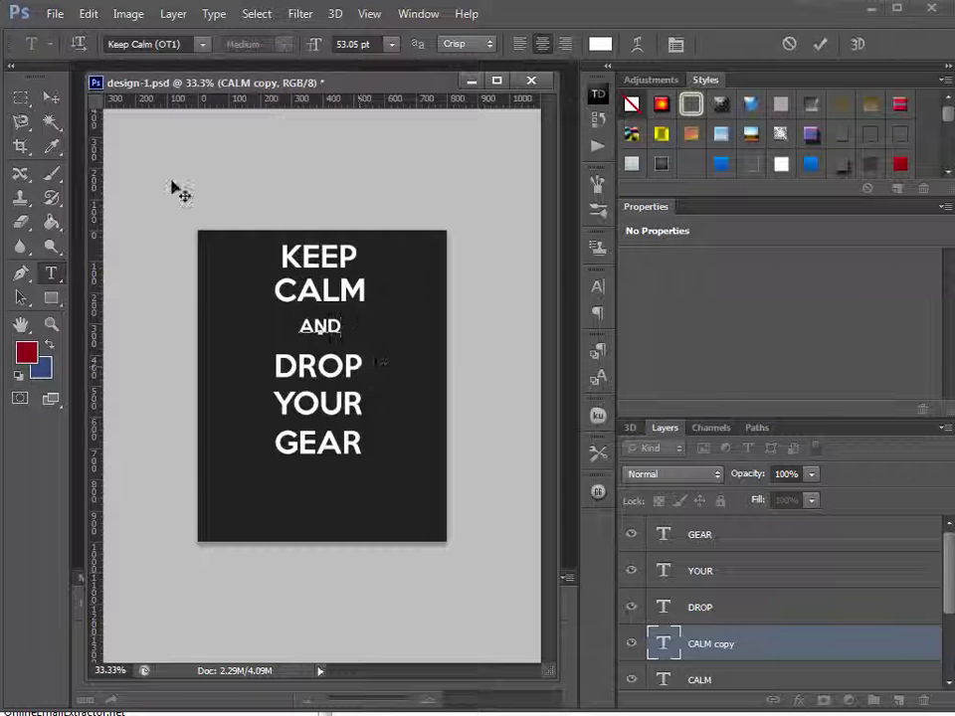
pyautogui.click(51, 98)
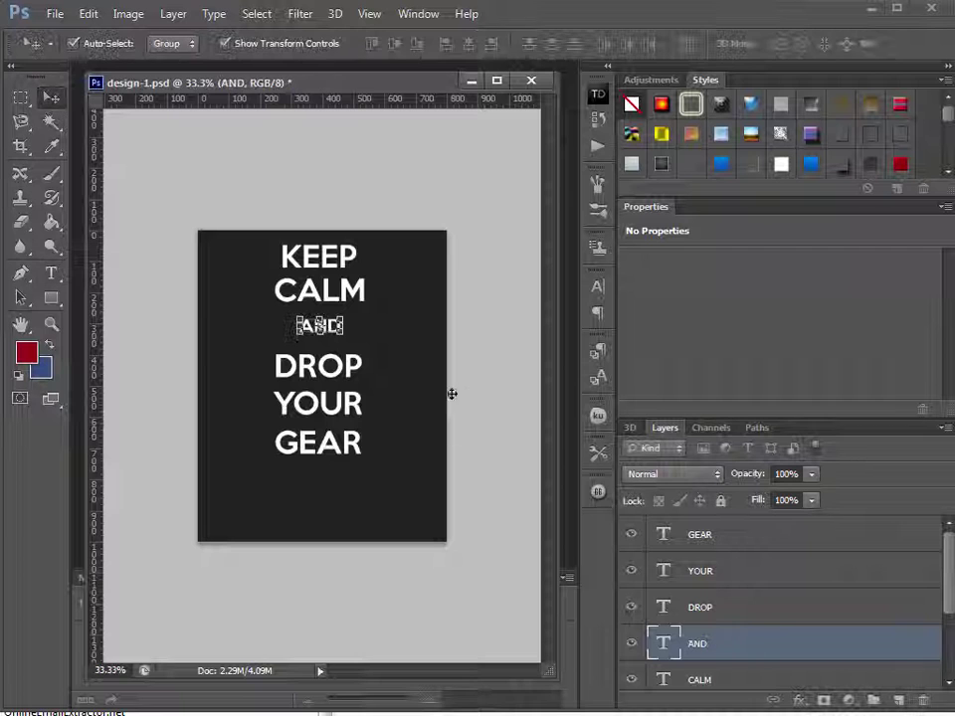
# Duplicate the AND text below GEAR and change the copy's wording to ( I'M A PILOT )
pyautogui.moveTo(387, 320); pyautogui.dragTo(391, 486)
pyautogui.click(51, 272)
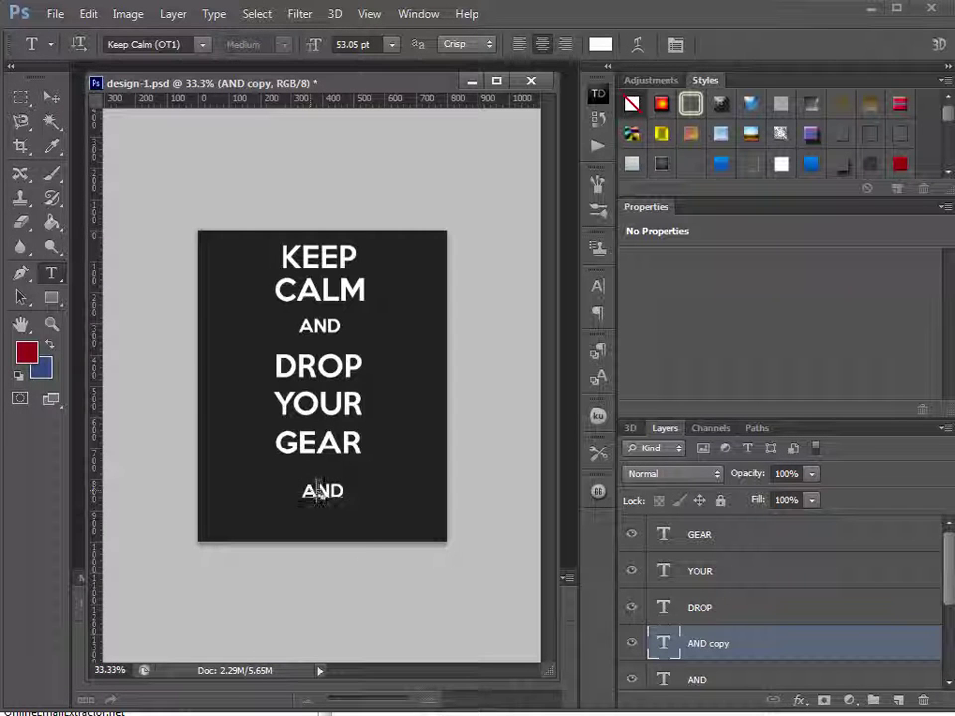
pyautogui.moveTo(298, 490); pyautogui.dragTo(362, 554)
pyautogui.press('BackSpace')
pyautogui.write('(')
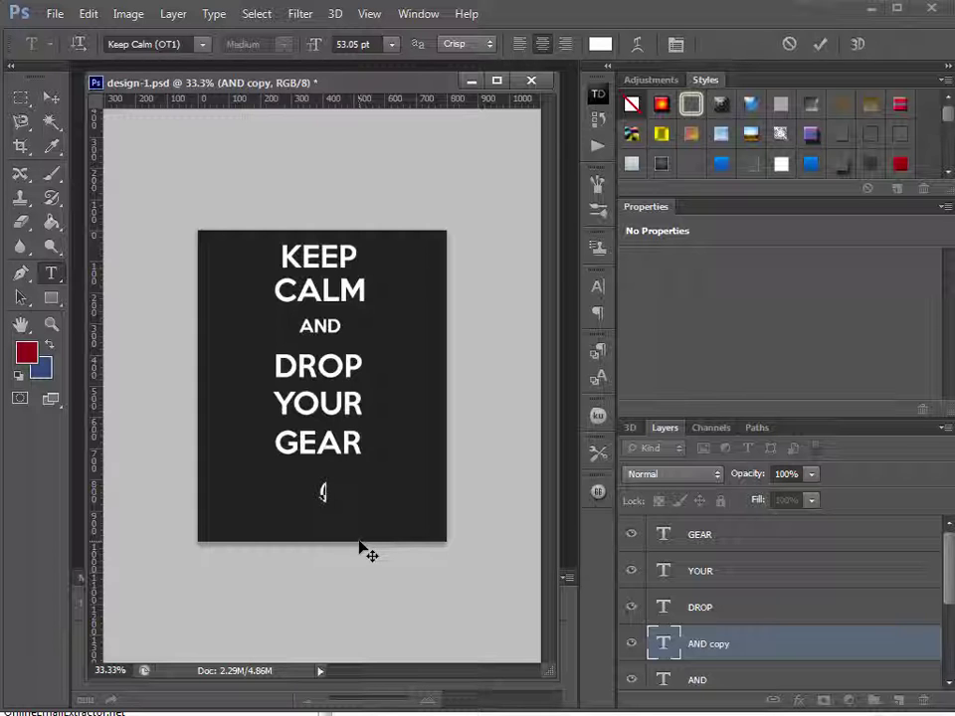
pyautogui.write("I'm aI'm a pi")
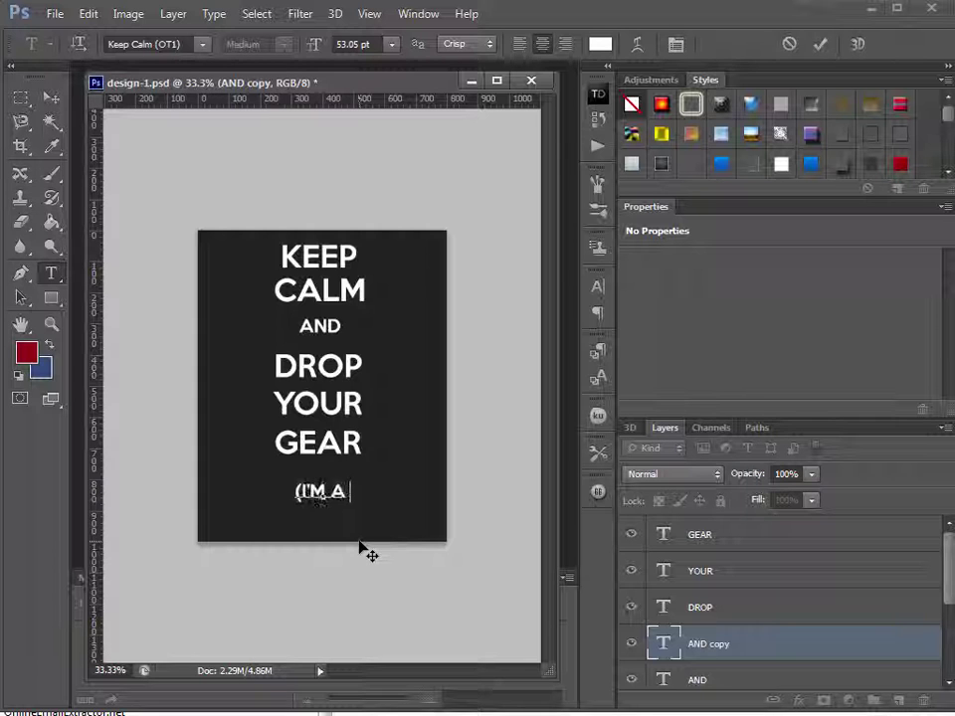
pyautogui.write('lot')
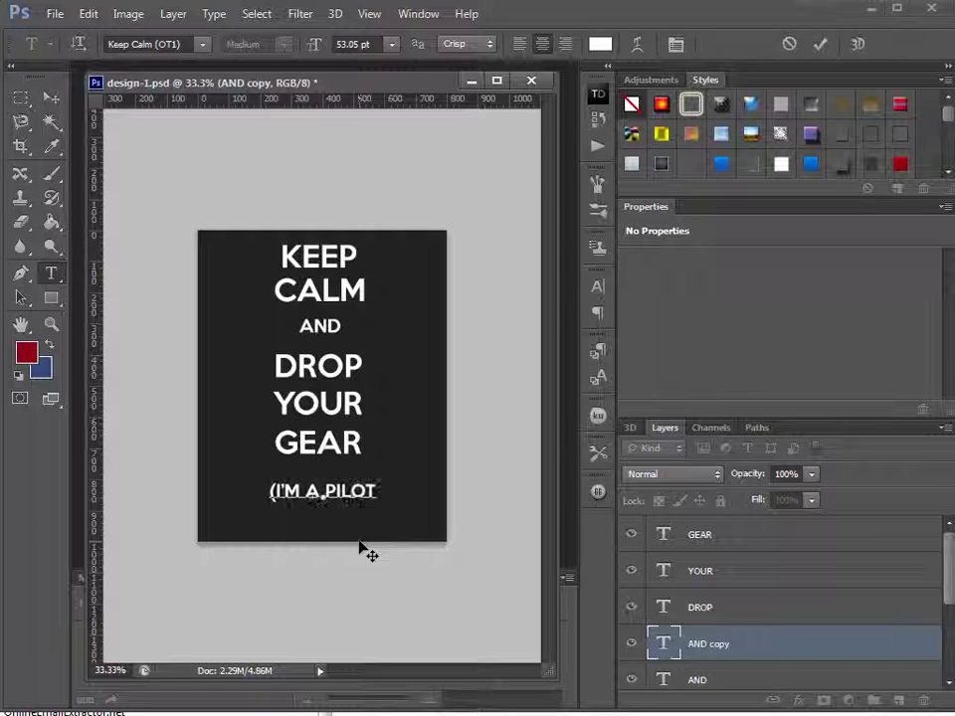
pyautogui.write(')')
pyautogui.press('Left')
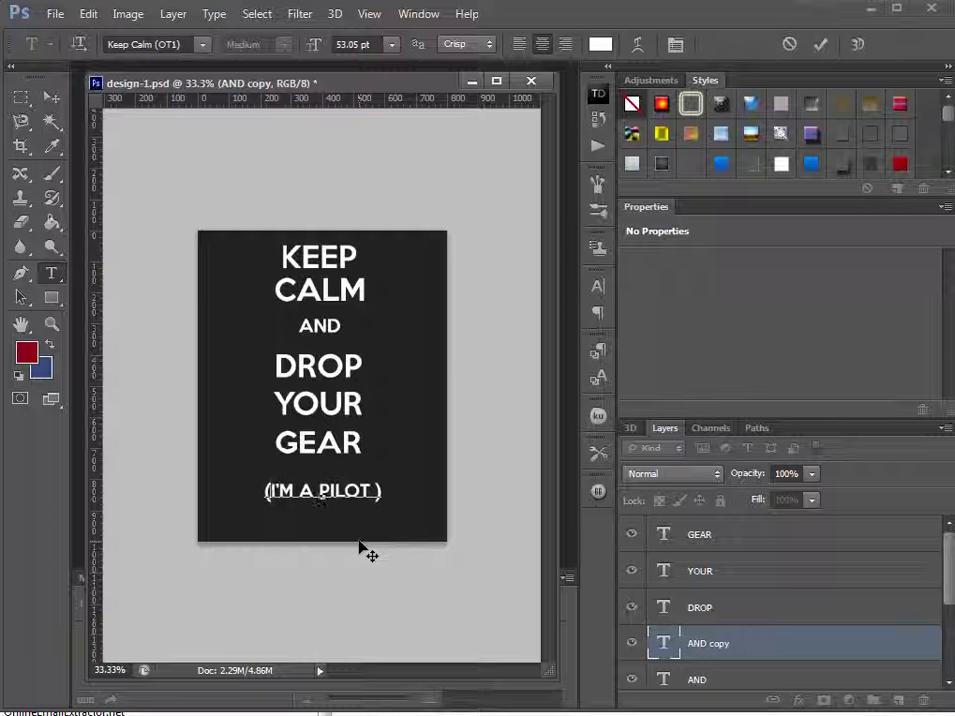
pyautogui.click(51, 96)
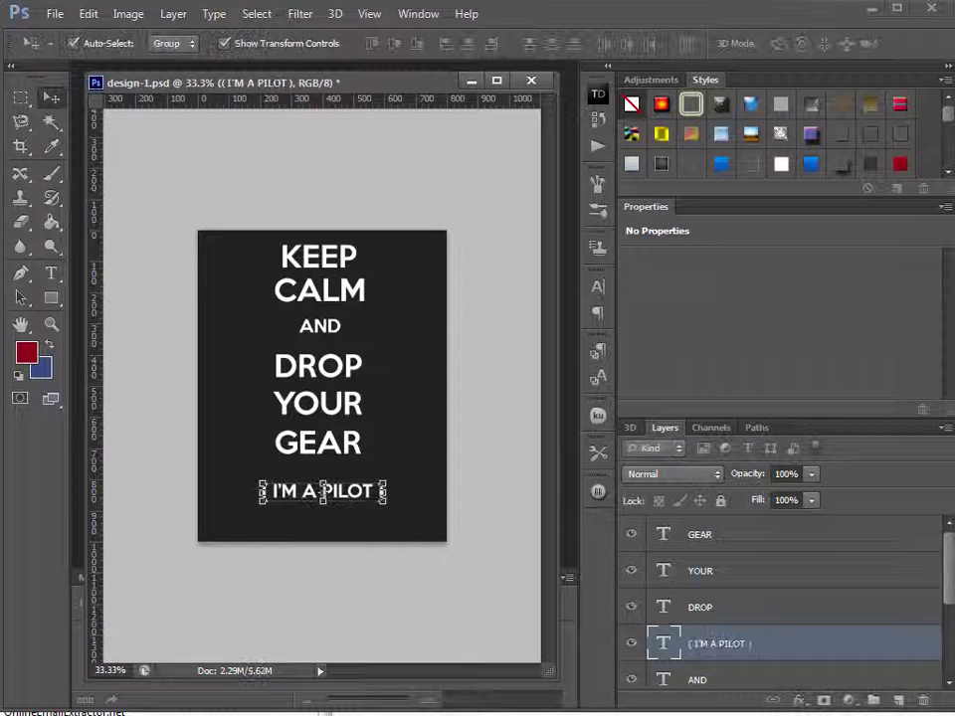
# Move the AND, DROP, YOUR, GEAR and ( I'M A PILOT ) lines up to stack them closely and centered below CALM
pyautogui.moveTo(355, 497); pyautogui.dragTo(355, 481)
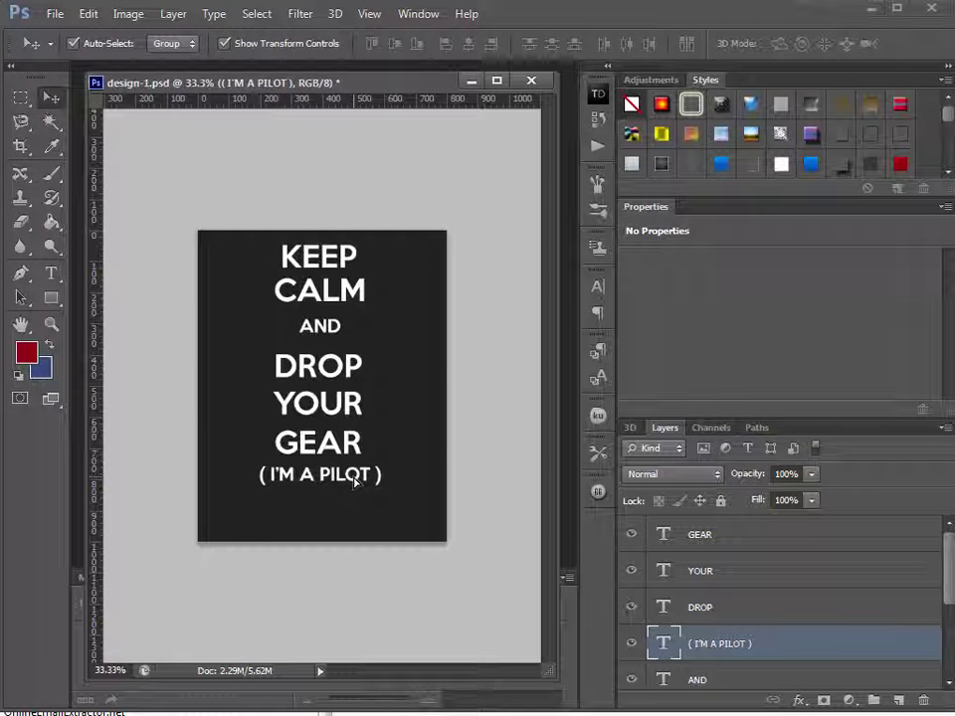
pyautogui.click(355, 481)
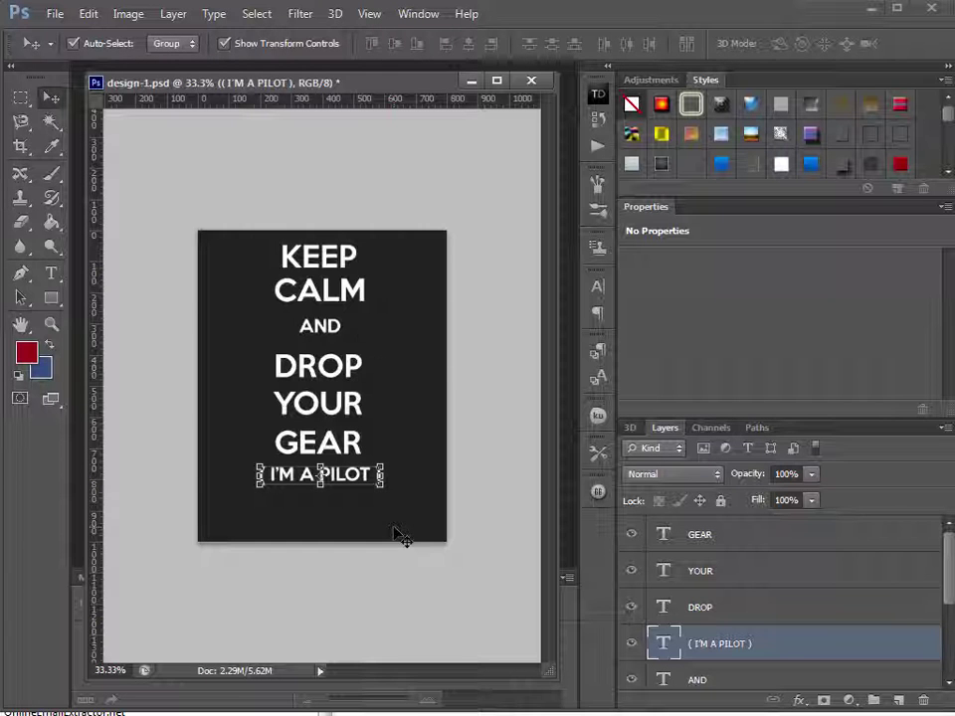
pyautogui.moveTo(336, 336); pyautogui.dragTo(330, 318)
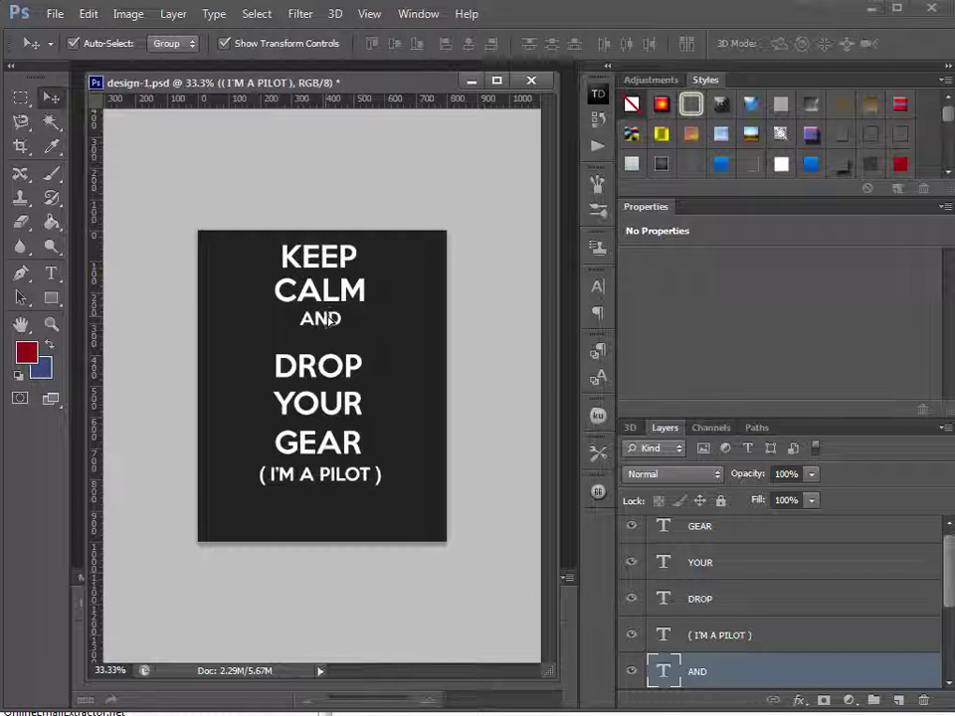
pyautogui.moveTo(347, 366); pyautogui.dragTo(354, 350)
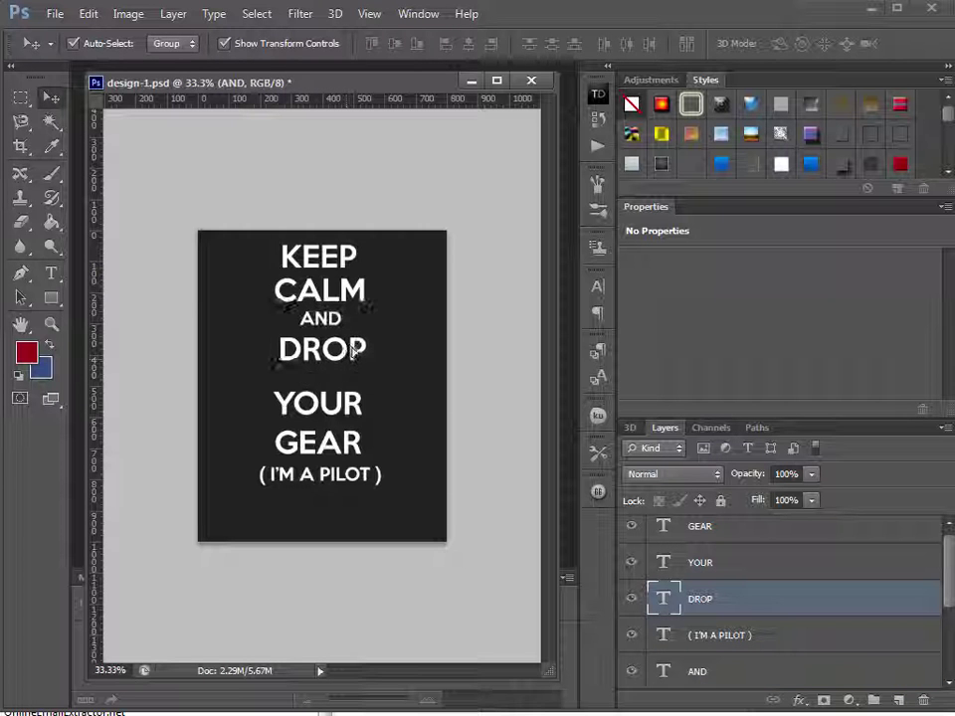
pyautogui.moveTo(352, 405); pyautogui.dragTo(359, 382)
pyautogui.moveTo(356, 444); pyautogui.dragTo(359, 417)
pyautogui.moveTo(370, 474); pyautogui.dragTo(369, 442)
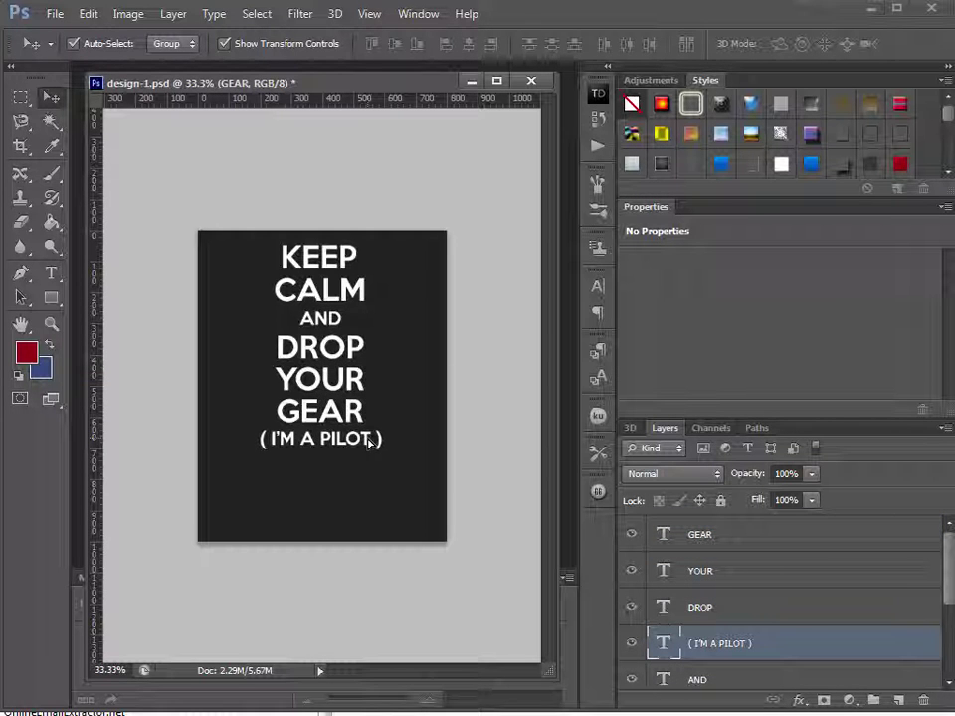
# Select all the text lines, move them down together to leave space above KEEP, and save the document
pyautogui.click(397, 518)
pyautogui.moveTo(397, 518); pyautogui.dragTo(290, 333)
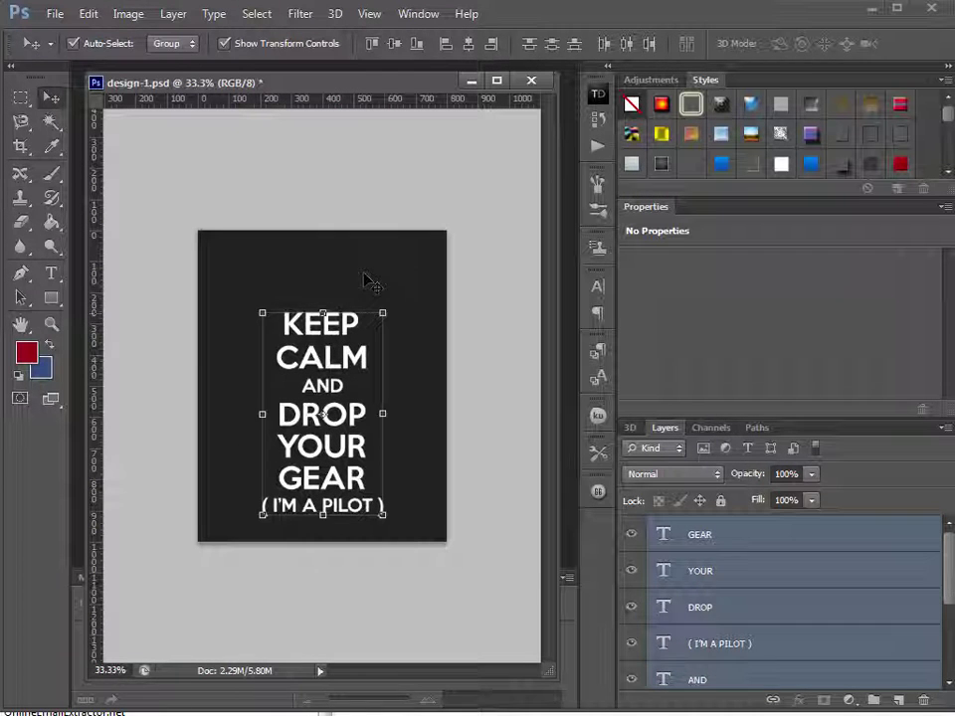
pyautogui.click(446, 306)
pyautogui.hotkey('ctrl', 's')
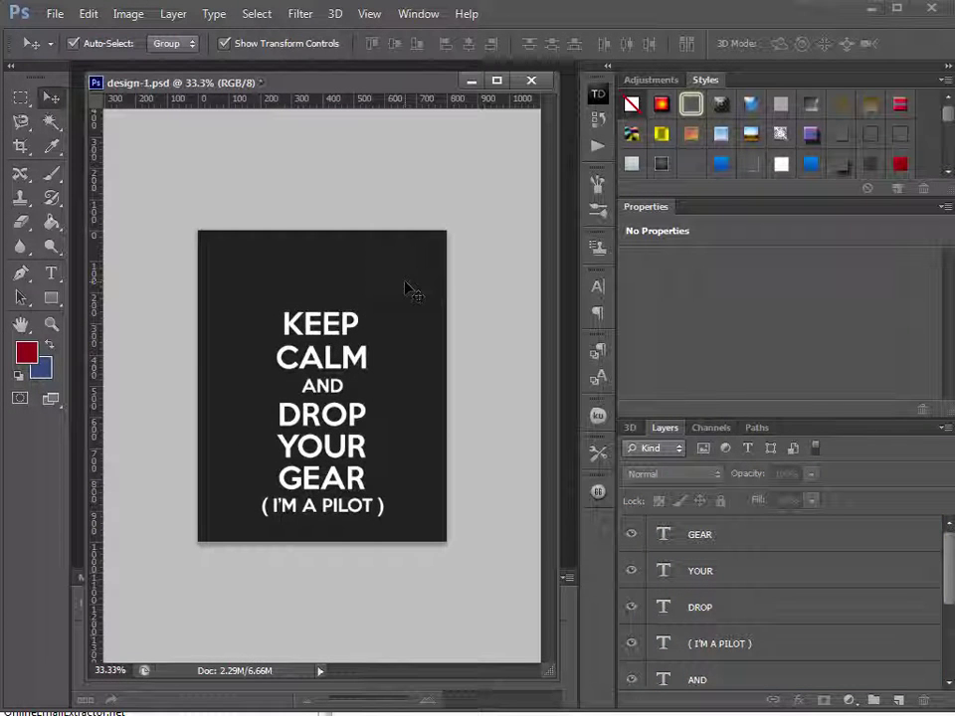
# View the text design at 100% to examine its lettering and line spacing
pyautogui.click(109, 670)
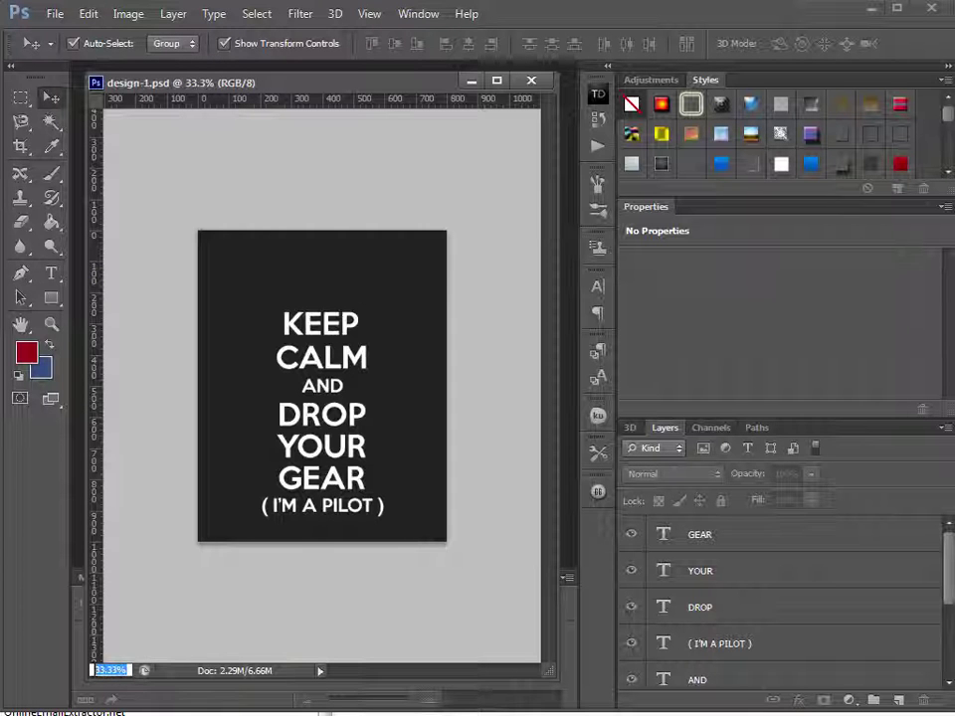
pyautogui.doubleClick(50, 329)
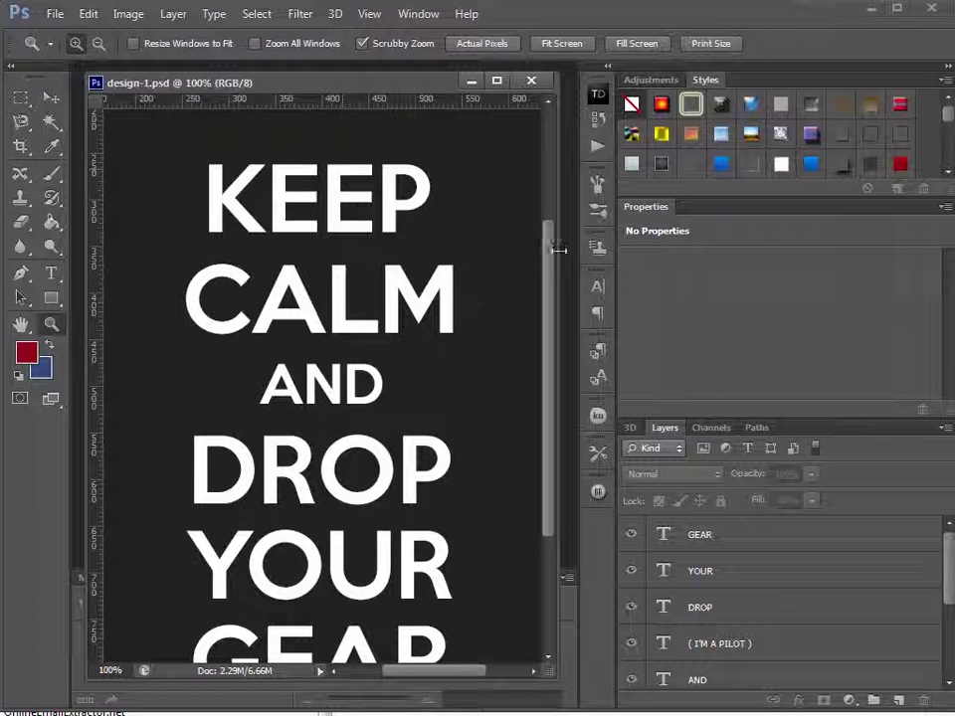
pyautogui.moveTo(550, 257); pyautogui.dragTo(569, 179)
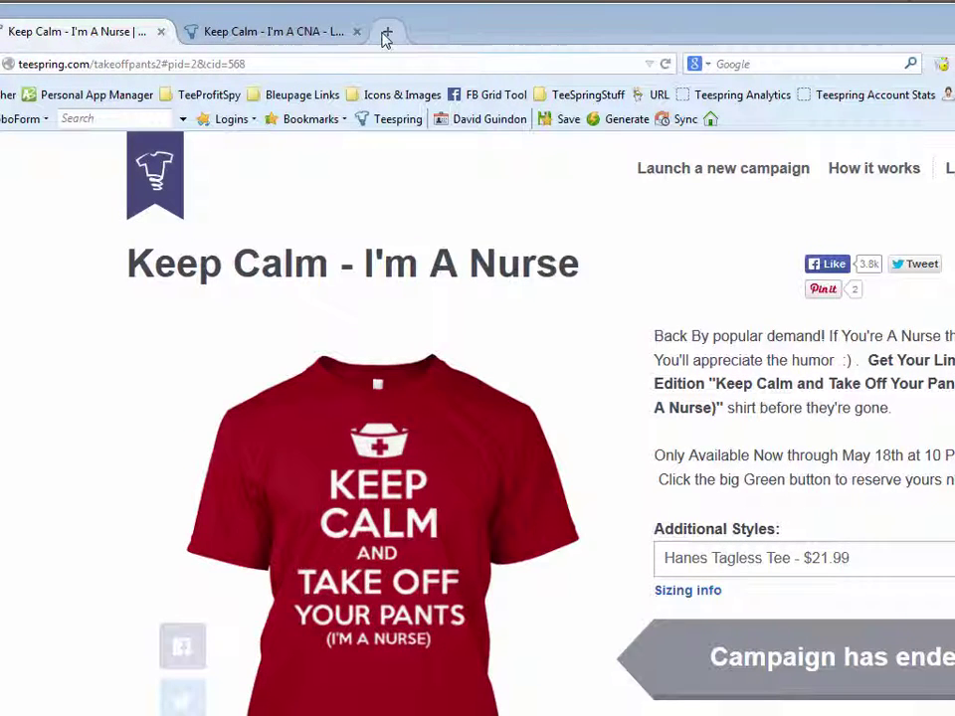
# Switch to the web browser and search Google in a new tab for "keep calm crown"
pyautogui.click(386, 34)
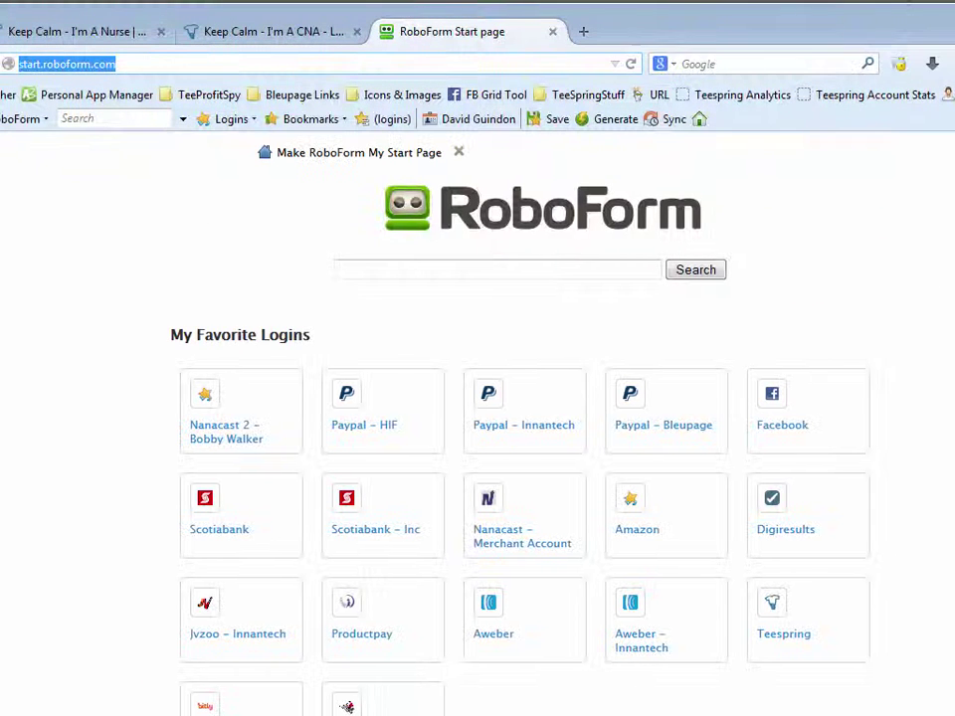
pyautogui.hotkey('alt', 'Home')
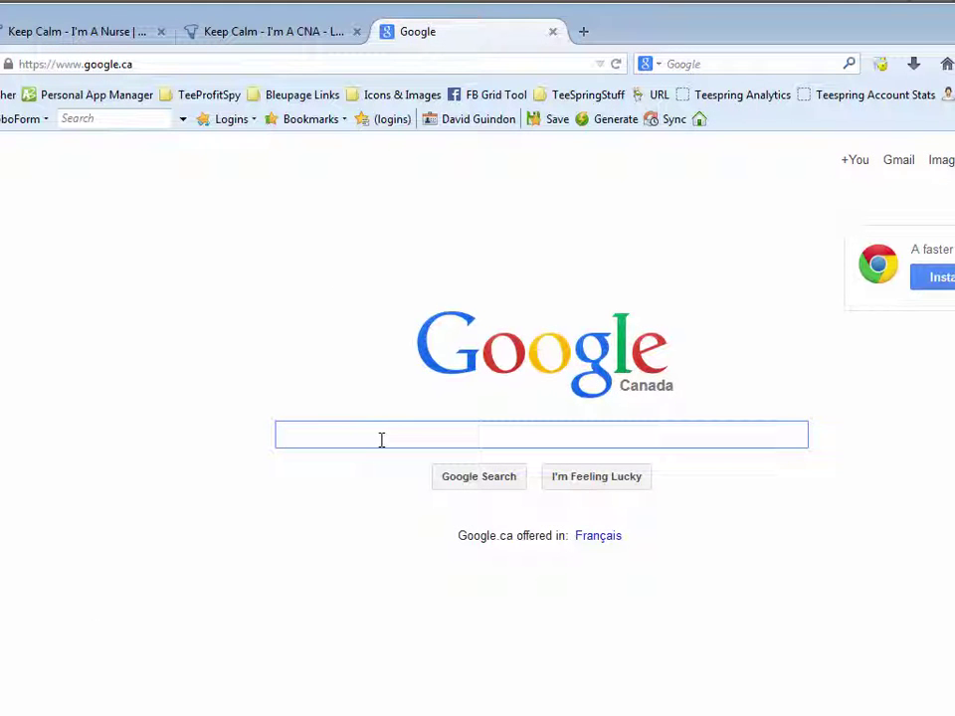
pyautogui.write('kleep')
pyautogui.press('BackSpace')
pyautogui.press('BackSpace')
pyautogui.press('BackSpace')
pyautogui.press('BackSpace')
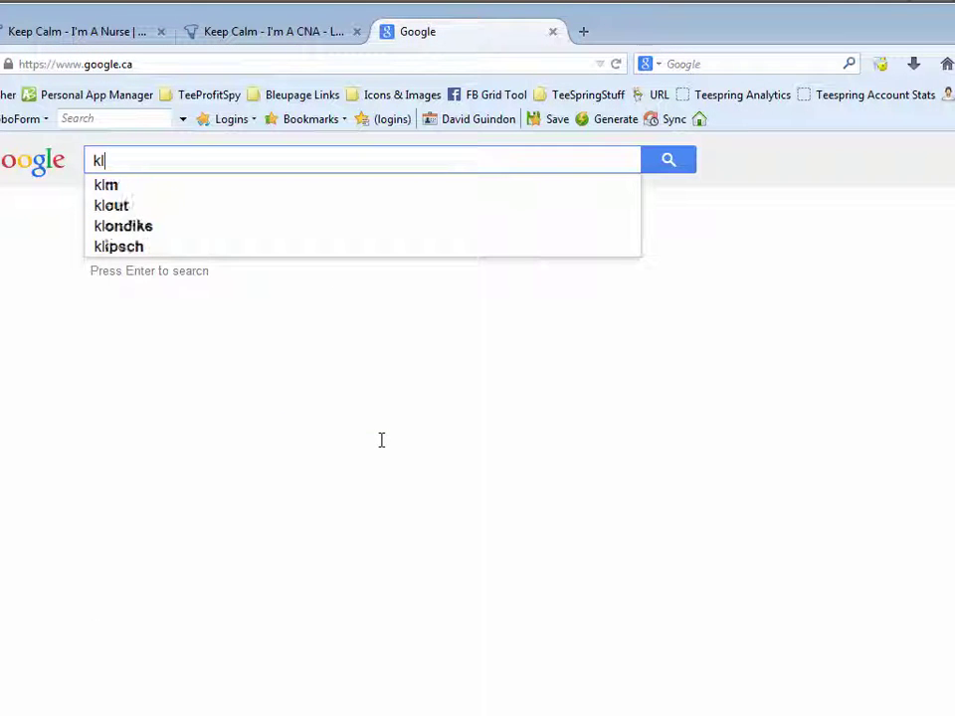
pyautogui.write('eep ca')
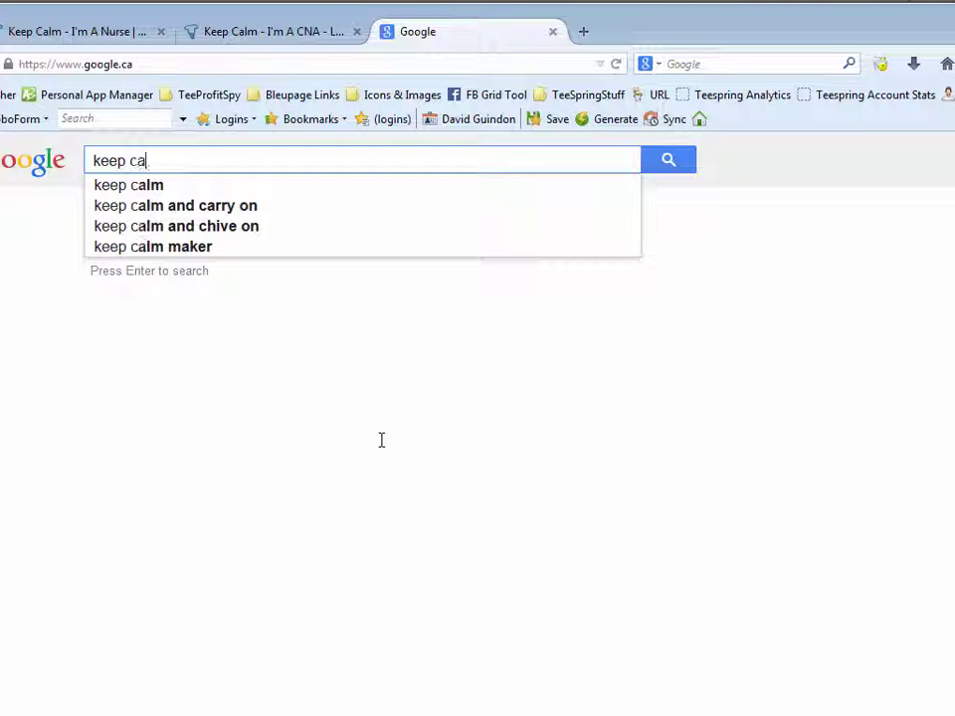
pyautogui.write('lm crown')
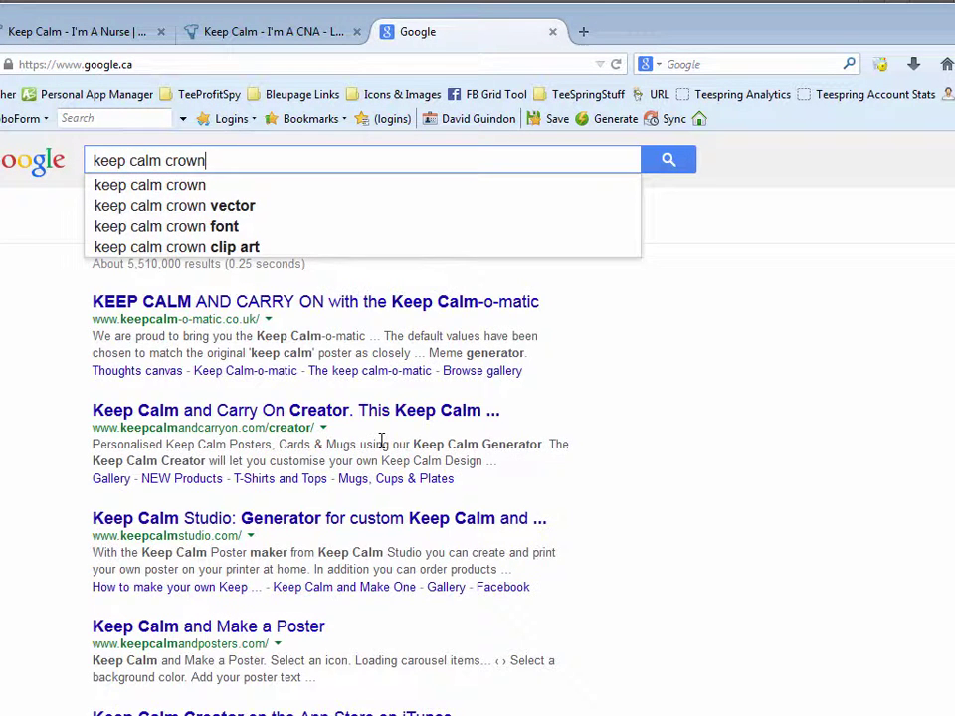
# Run the "keep calm crown" search, find the solid black crown in the image results, and save it to the Pilots folder as crown.png
pyautogui.press('Return')
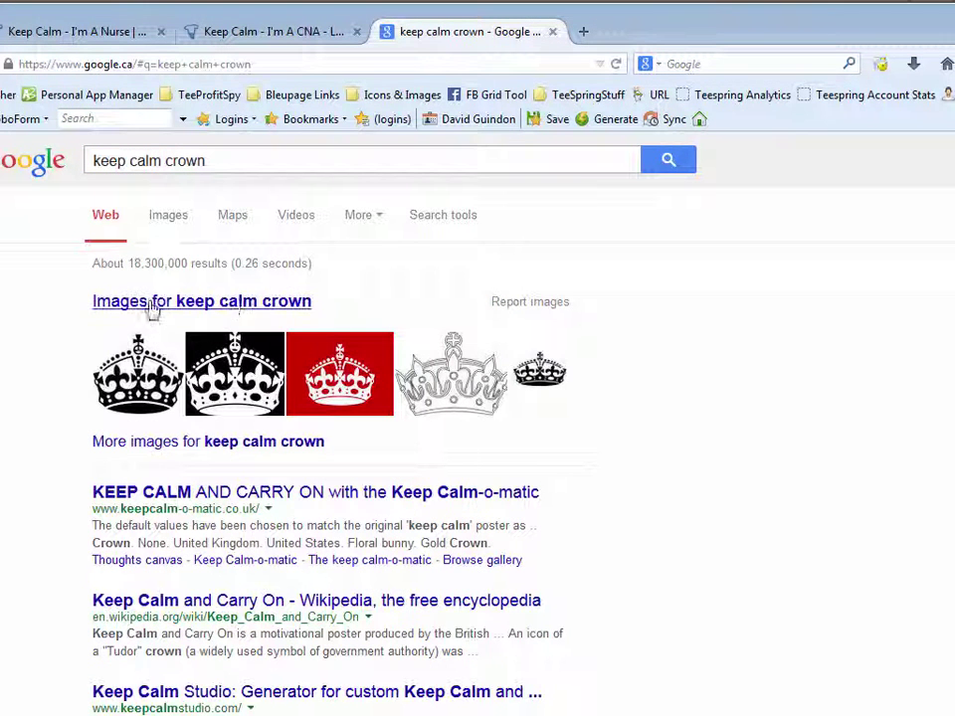
pyautogui.click(172, 225)
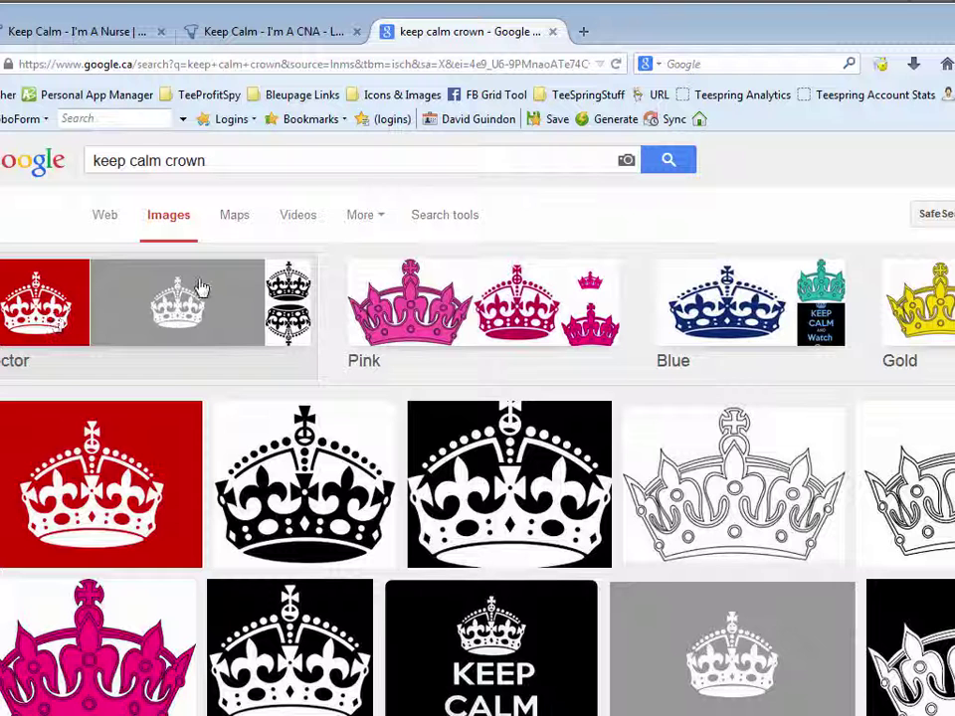
pyautogui.click(304, 519)
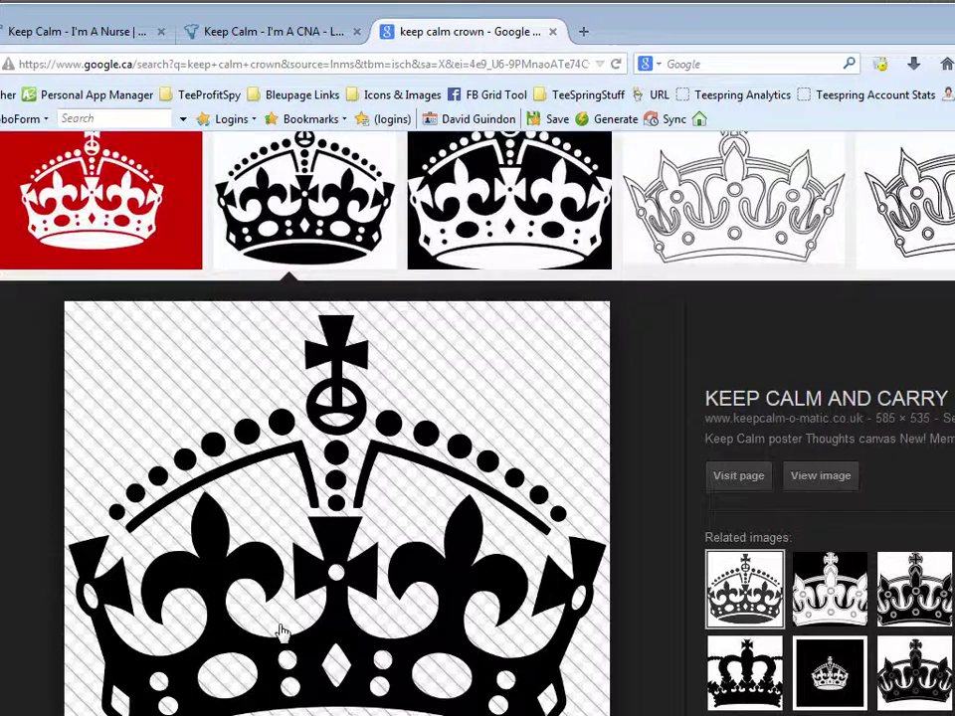
pyautogui.scroll(-3, 279, 633)
pyautogui.rightClick(337, 412)
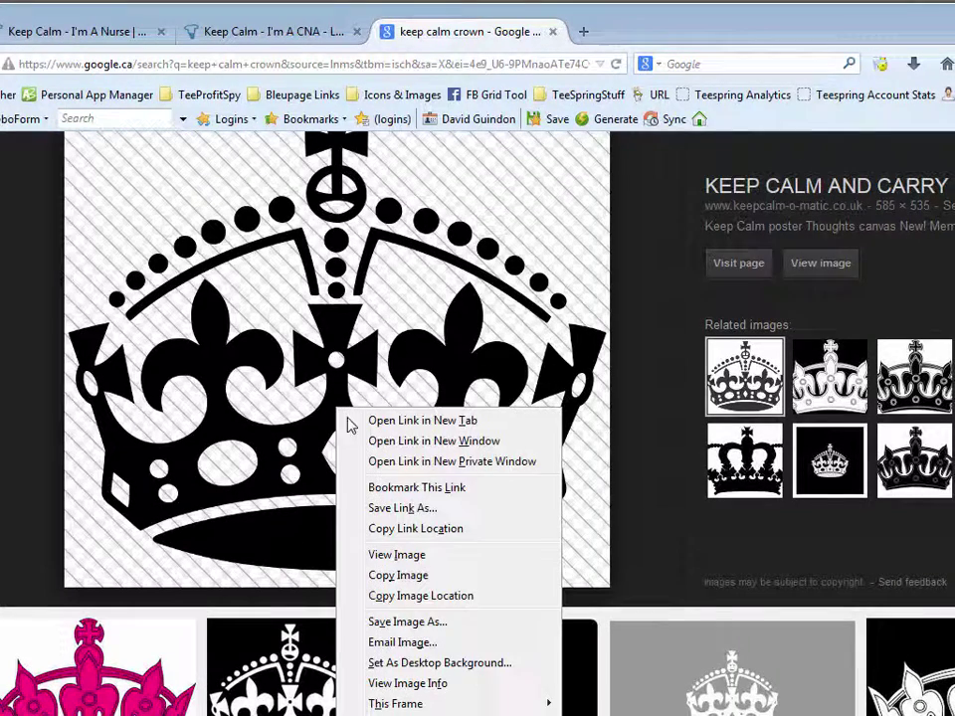
pyautogui.click(386, 624)
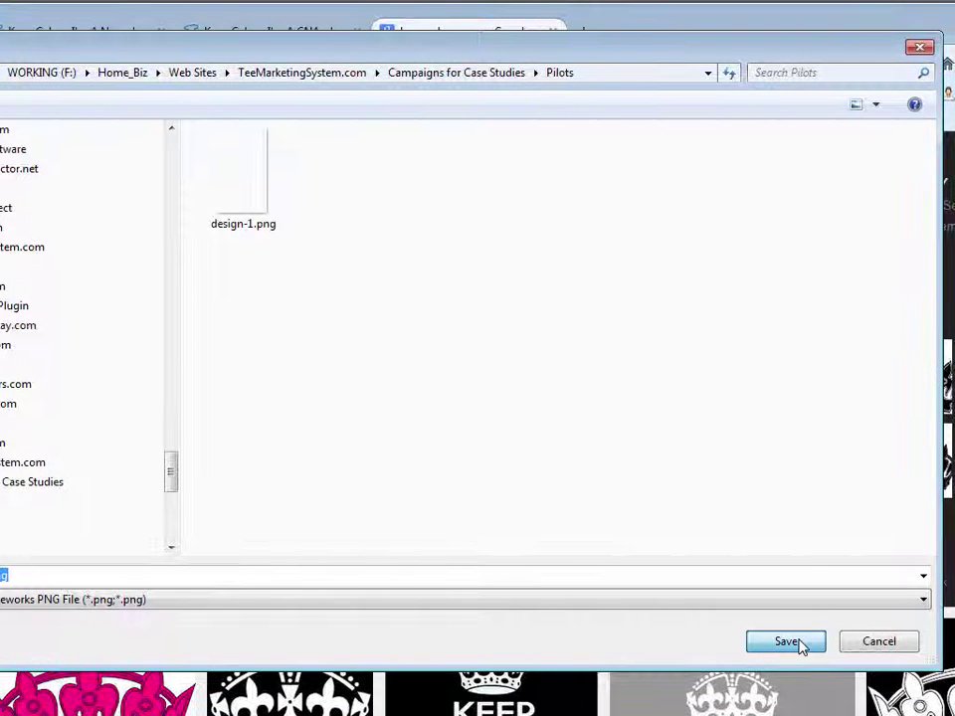
pyautogui.click(796, 642)
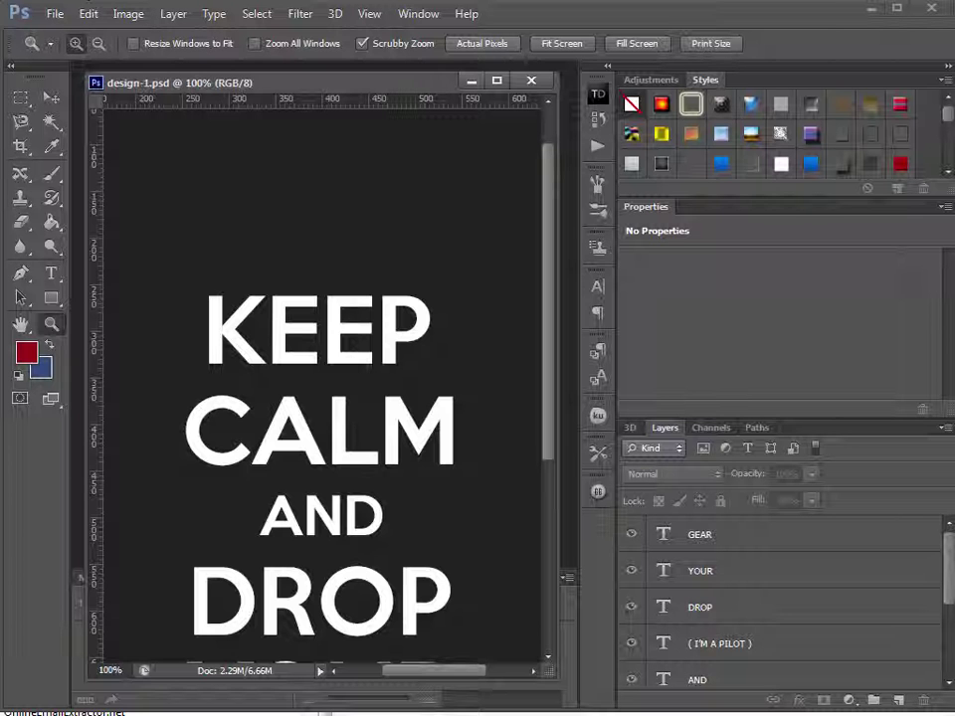
# Switch to Photoshop and open crown.png from the Pilots folder
pyautogui.click(55, 13)
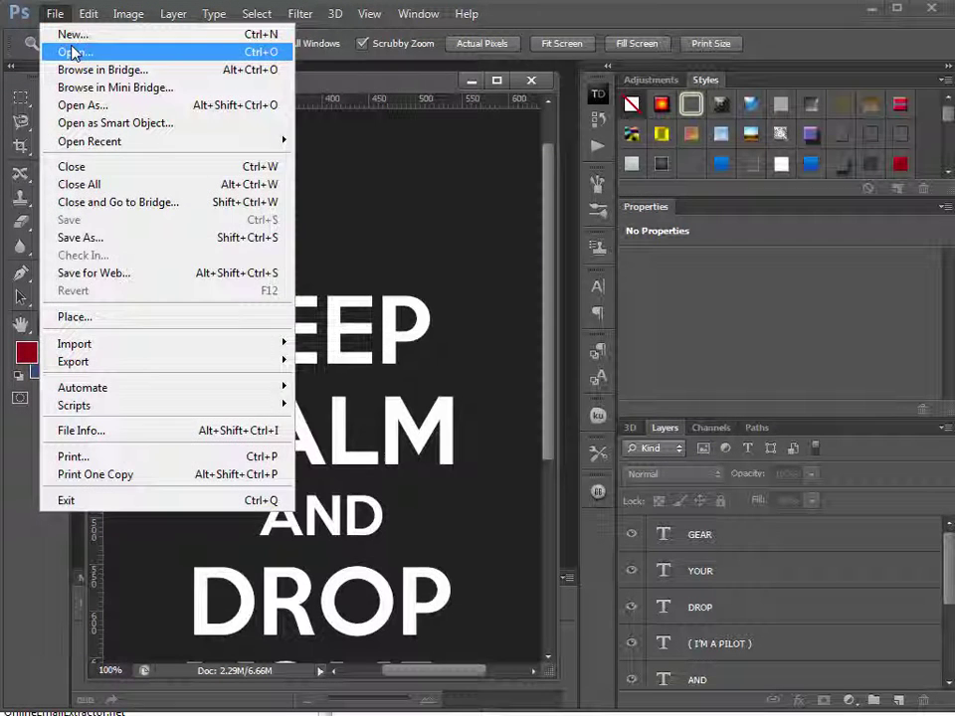
pyautogui.click(73, 51)
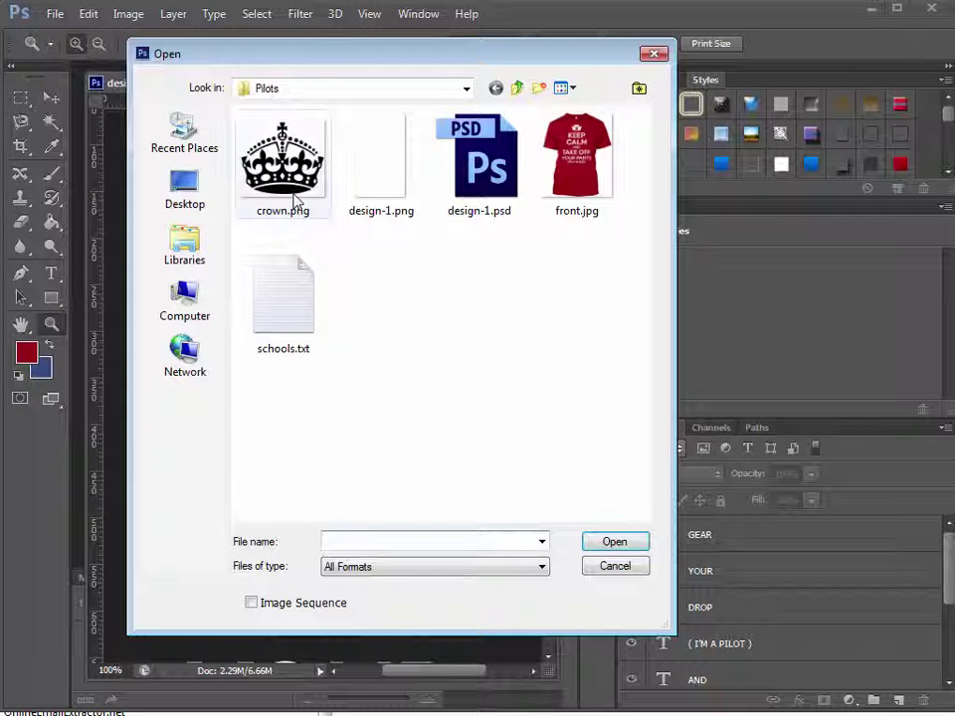
pyautogui.click(294, 199)
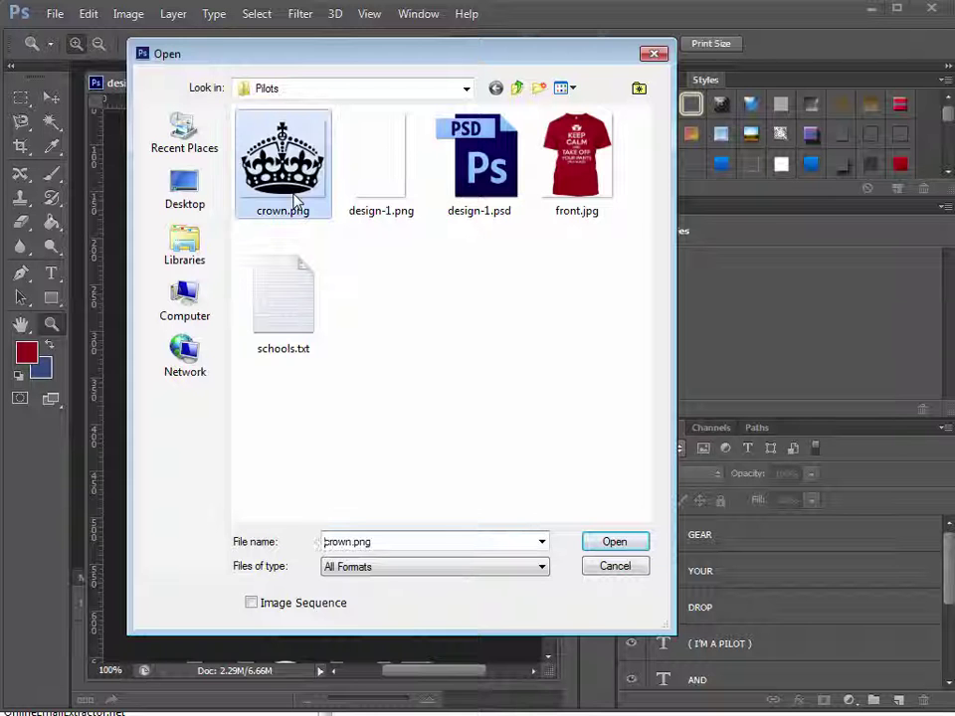
pyautogui.click(611, 545)
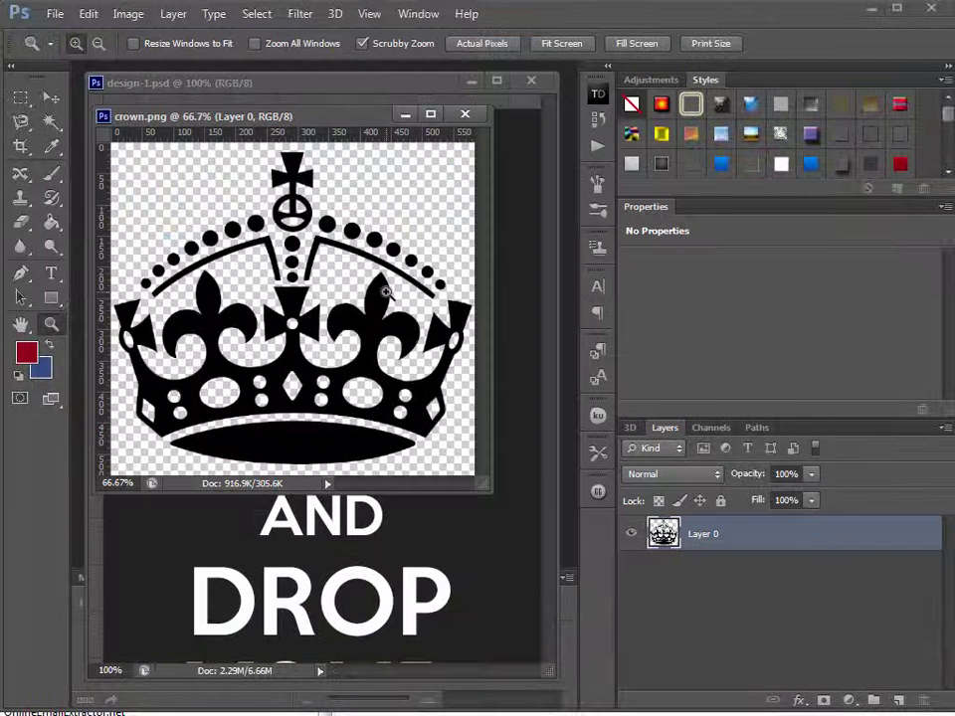
# Set the crown.png window beside the design and copy the black crown into design-1.psd with the Move tool
pyautogui.moveTo(378, 116); pyautogui.dragTo(834, 156)
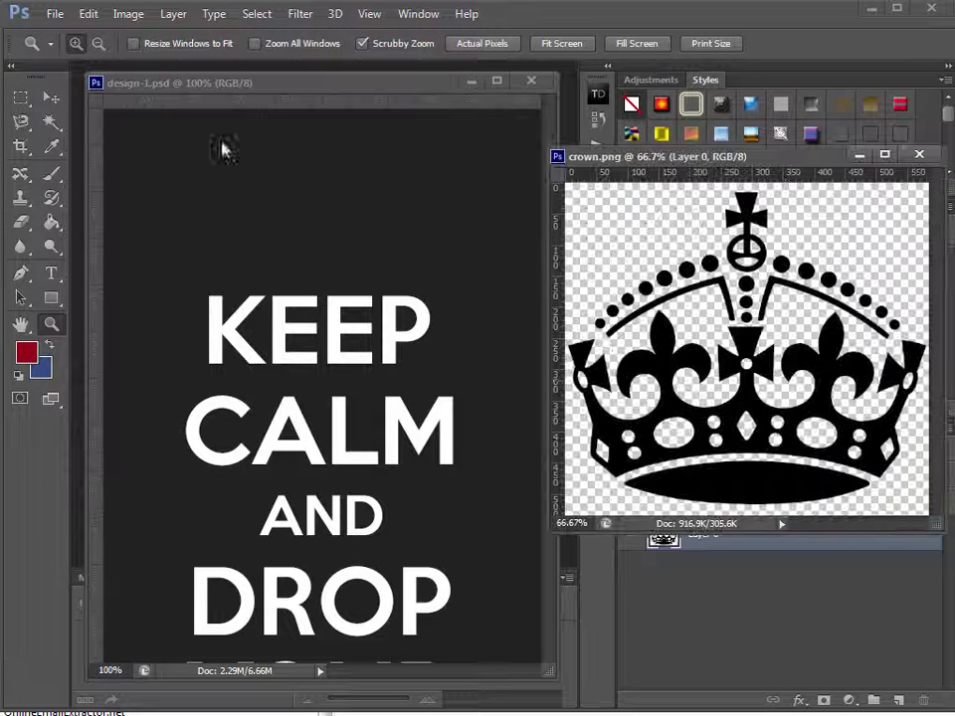
pyautogui.click(51, 96)
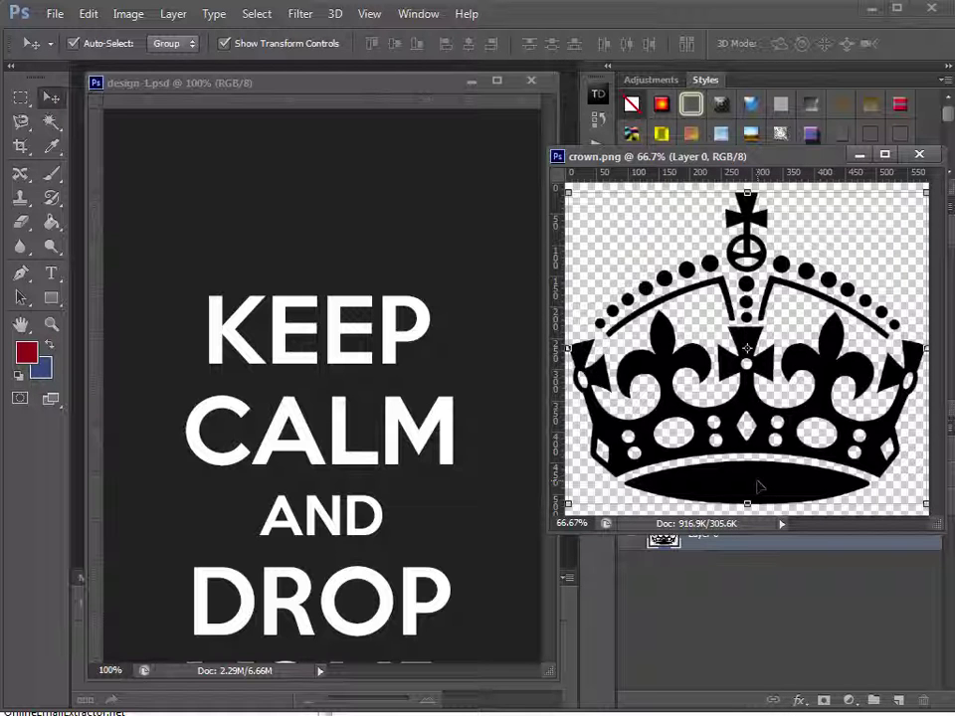
pyautogui.moveTo(760, 488); pyautogui.dragTo(314, 482)
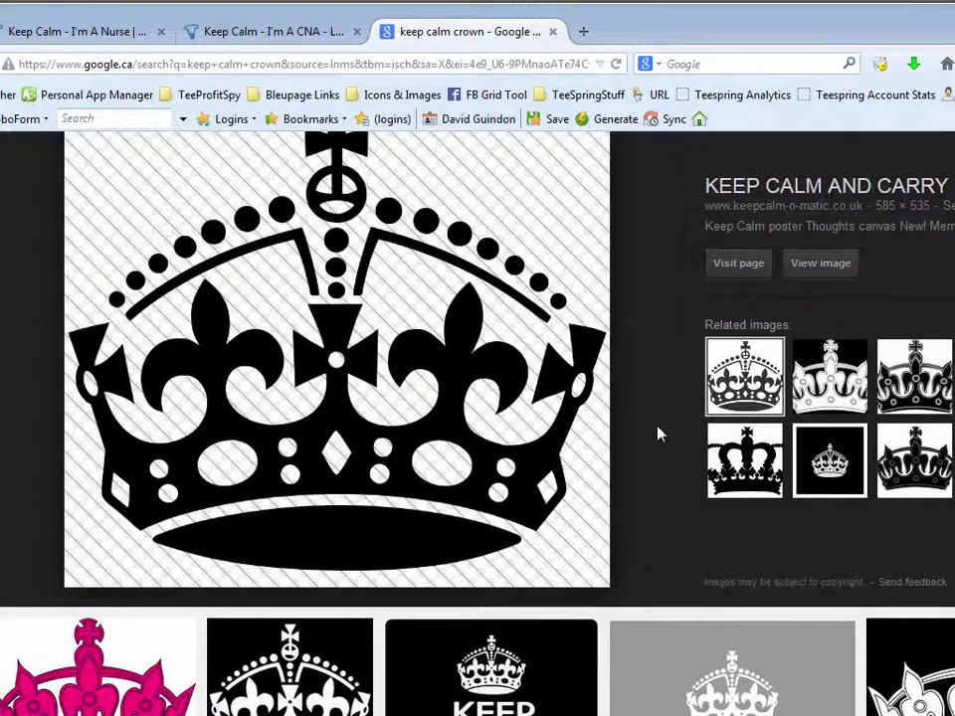
# Switch to the web browser and save the 800 × 641 white crown on a red background from the image results
pyautogui.scroll(5, 656, 434)
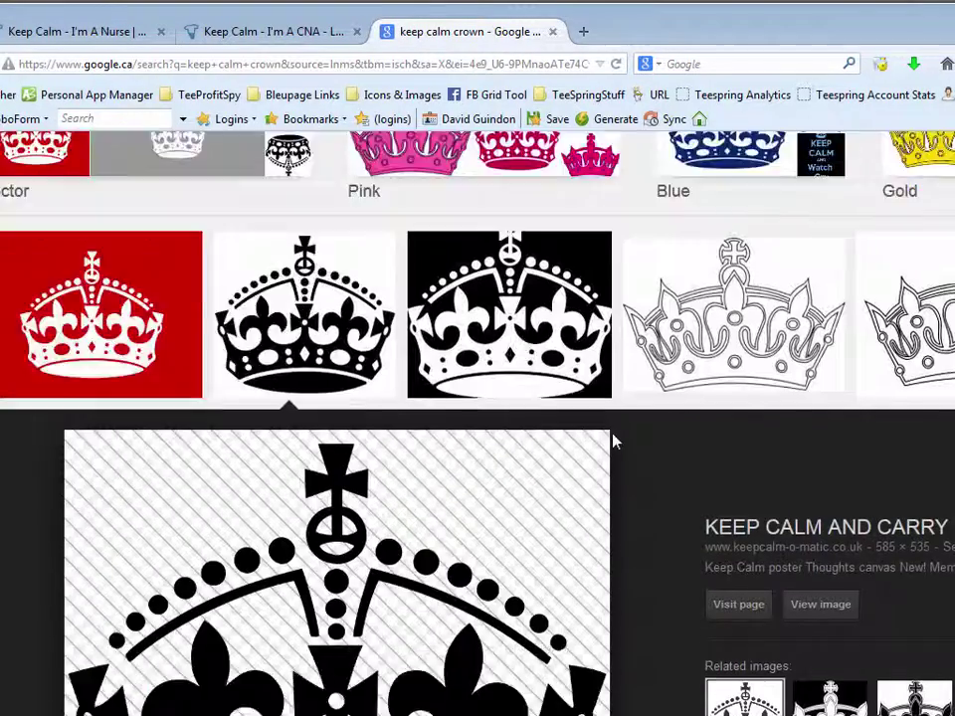
pyautogui.click(289, 469)
pyautogui.click(103, 390)
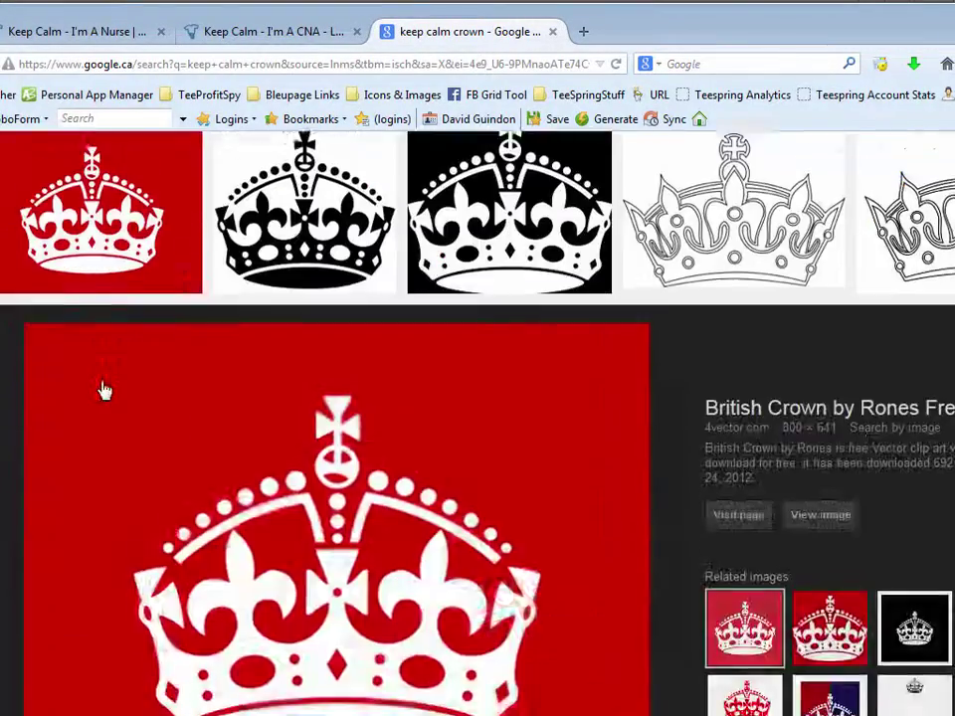
pyautogui.scroll(-3, 557, 567)
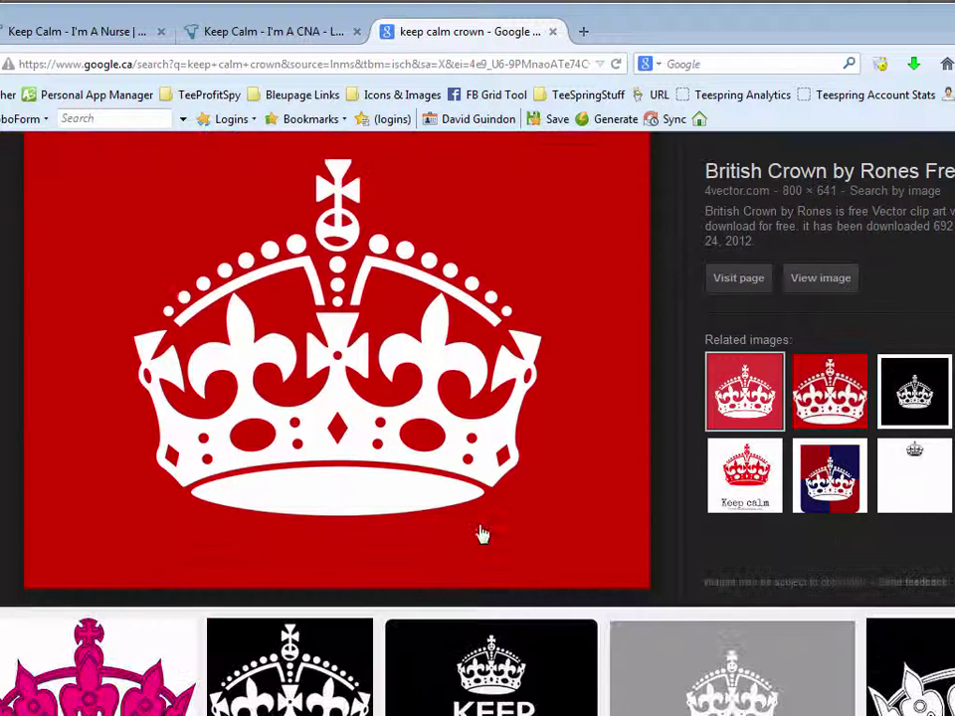
pyautogui.rightClick(300, 350)
pyautogui.click(384, 558)
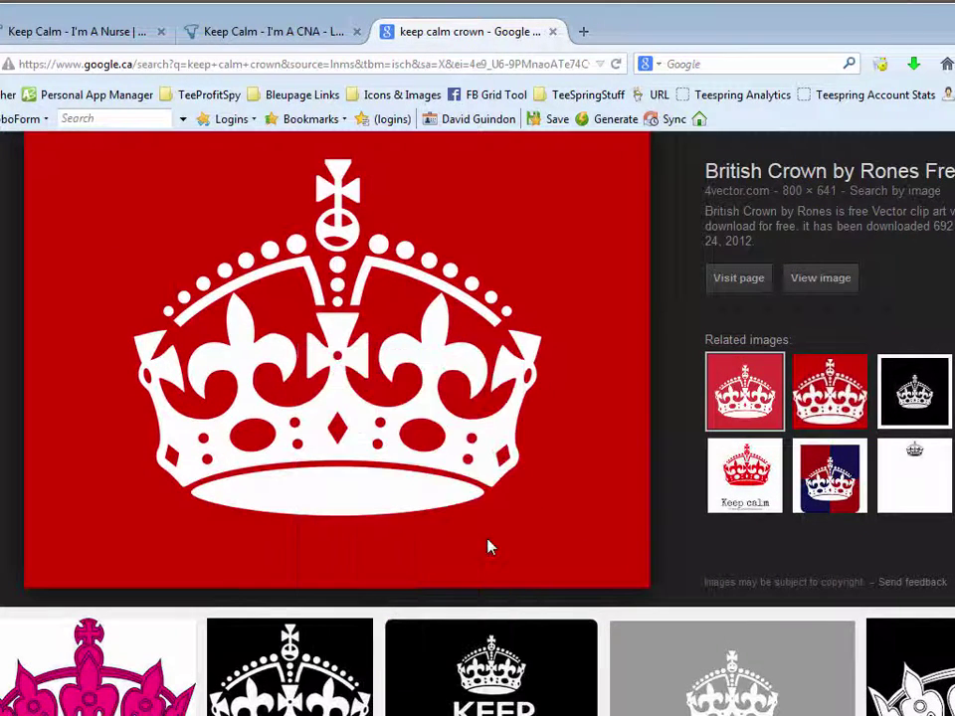
pyautogui.click(810, 644)
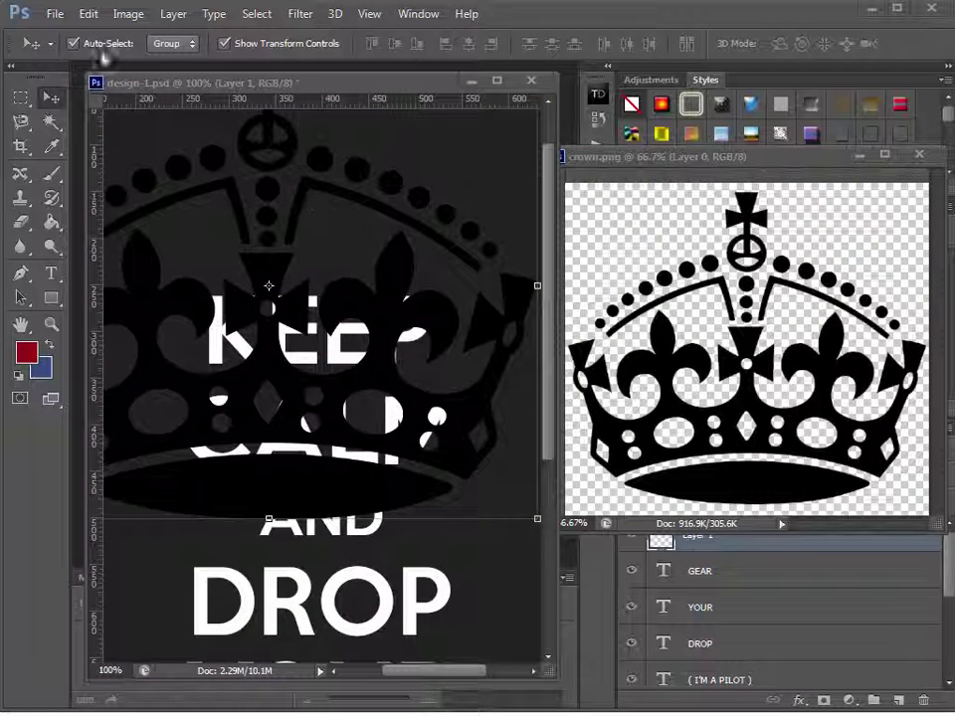
# Switch to Photoshop and open the downloaded British crown PNG with the red background
pyautogui.click(55, 14)
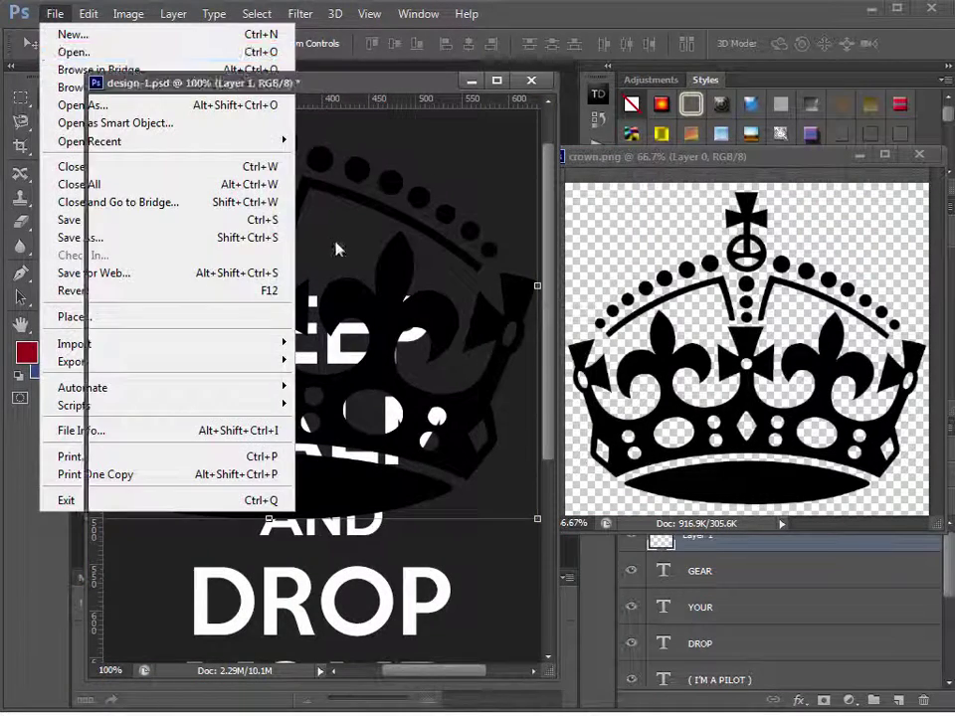
pyautogui.click(79, 52)
pyautogui.click(572, 179)
pyautogui.doubleClick(572, 182)
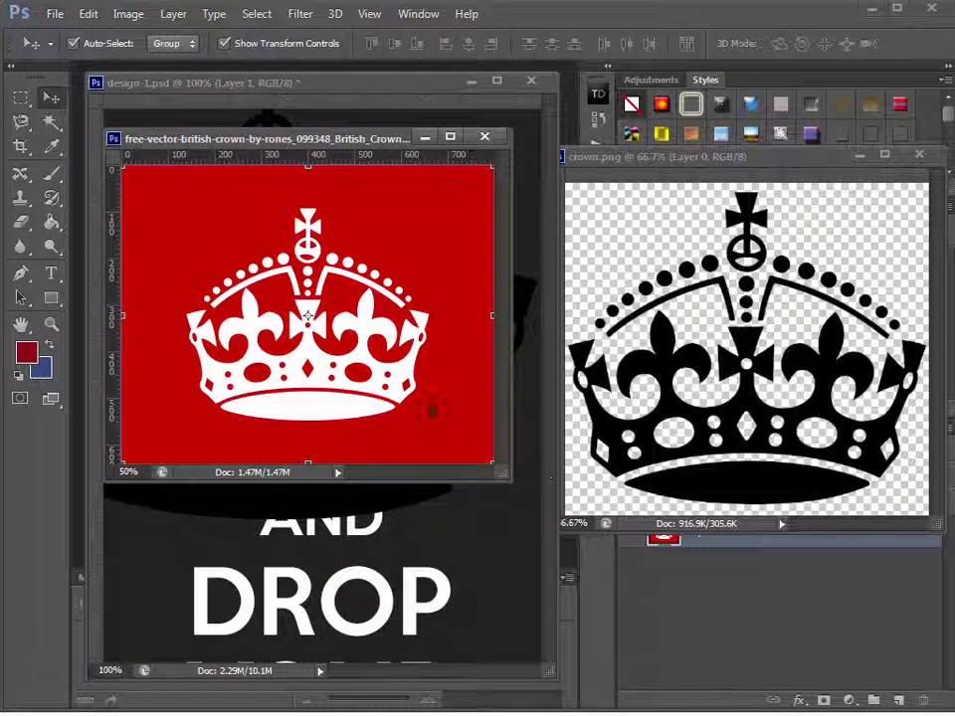
# Try copying the red-background crown image into design-1.psd, and delete the added layer
pyautogui.moveTo(509, 479); pyautogui.dragTo(600, 544)
pyautogui.moveTo(475, 143); pyautogui.dragTo(778, 128)
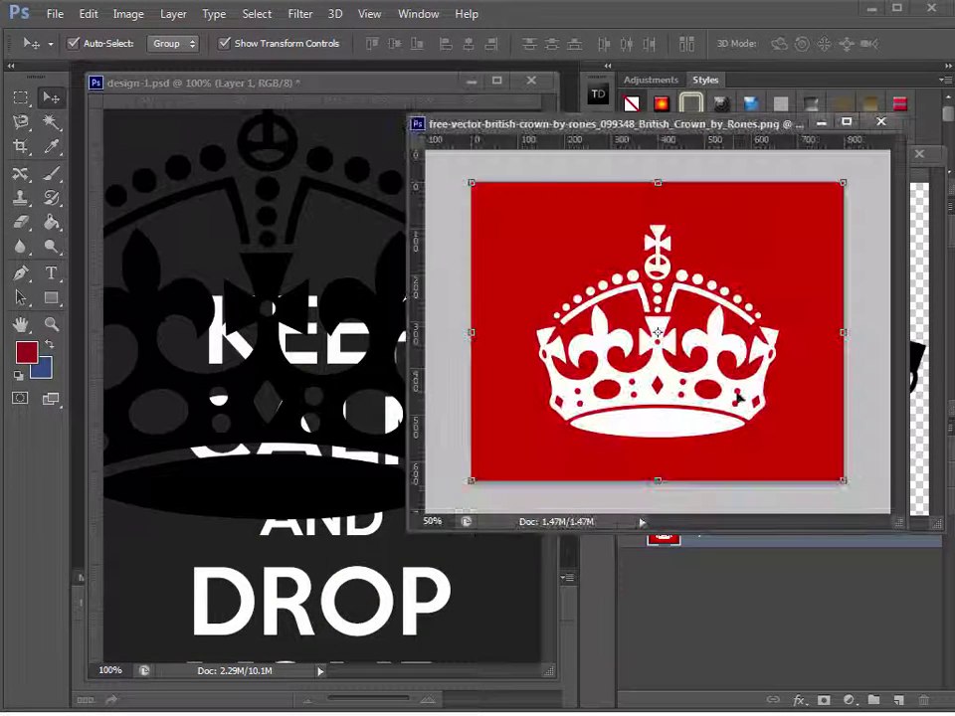
pyautogui.moveTo(733, 396); pyautogui.dragTo(401, 372)
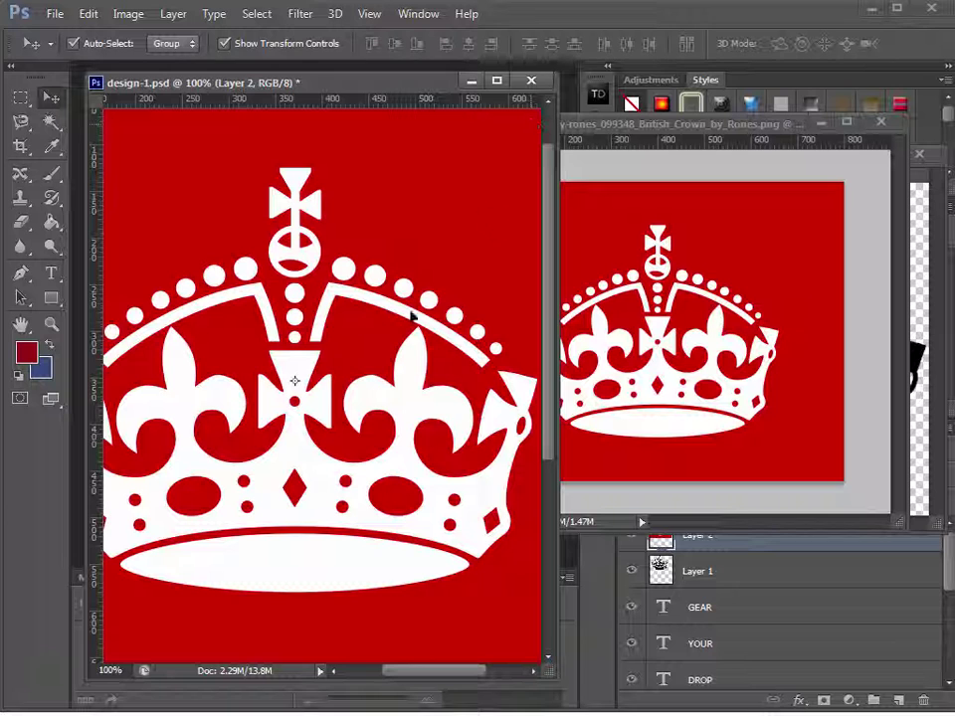
pyautogui.press('Delete')
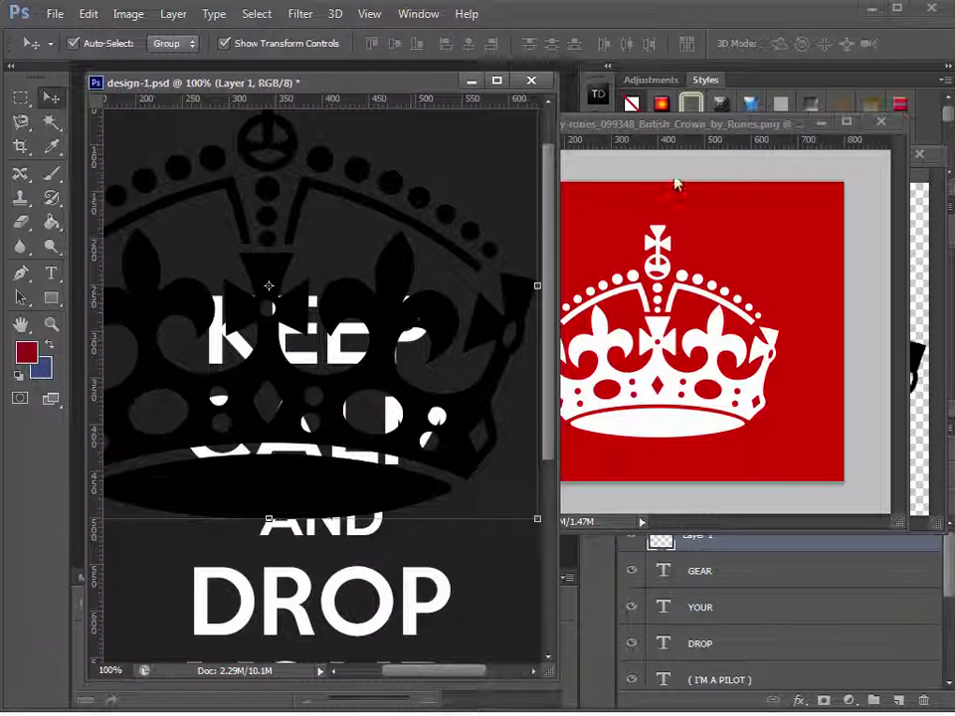
# Close crown.png and position the red-background crown image window clear of the layer list
pyautogui.moveTo(781, 127); pyautogui.dragTo(603, 155)
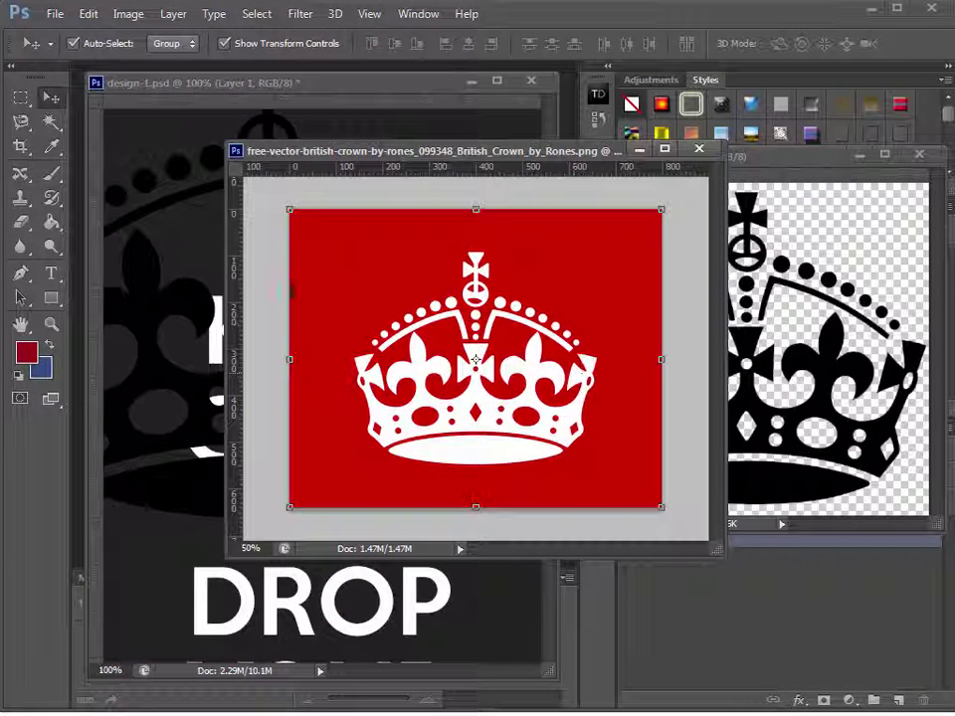
pyautogui.moveTo(488, 155); pyautogui.dragTo(360, 141)
pyautogui.click(918, 154)
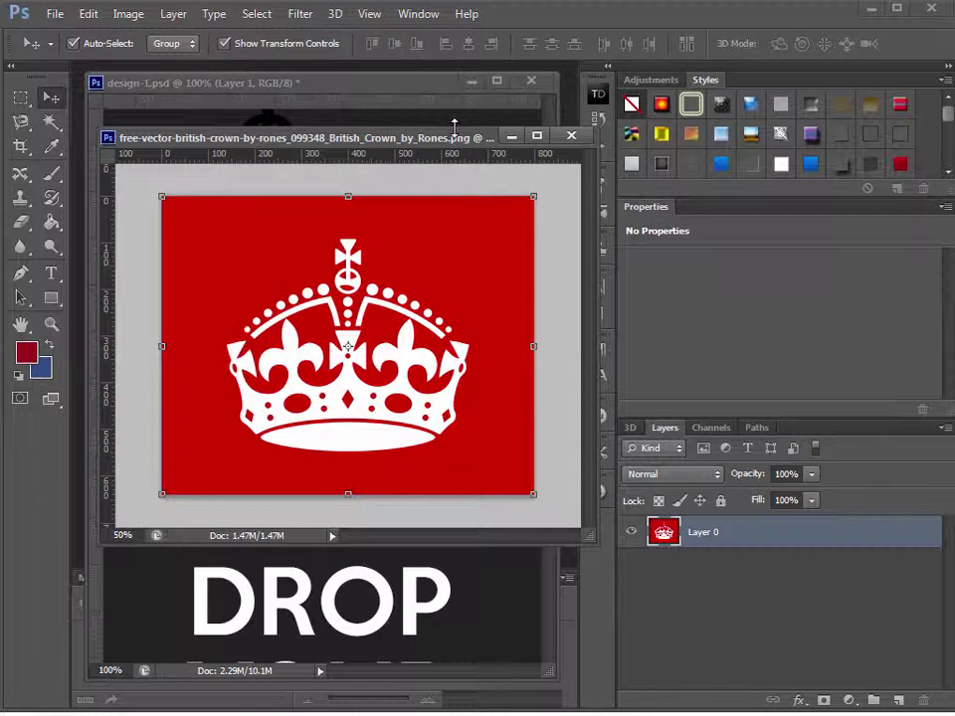
pyautogui.moveTo(445, 136); pyautogui.dragTo(434, 125)
# Duplicate Layer 0 of the red-background crown image and hide the original layer
pyautogui.rightClick(750, 542)
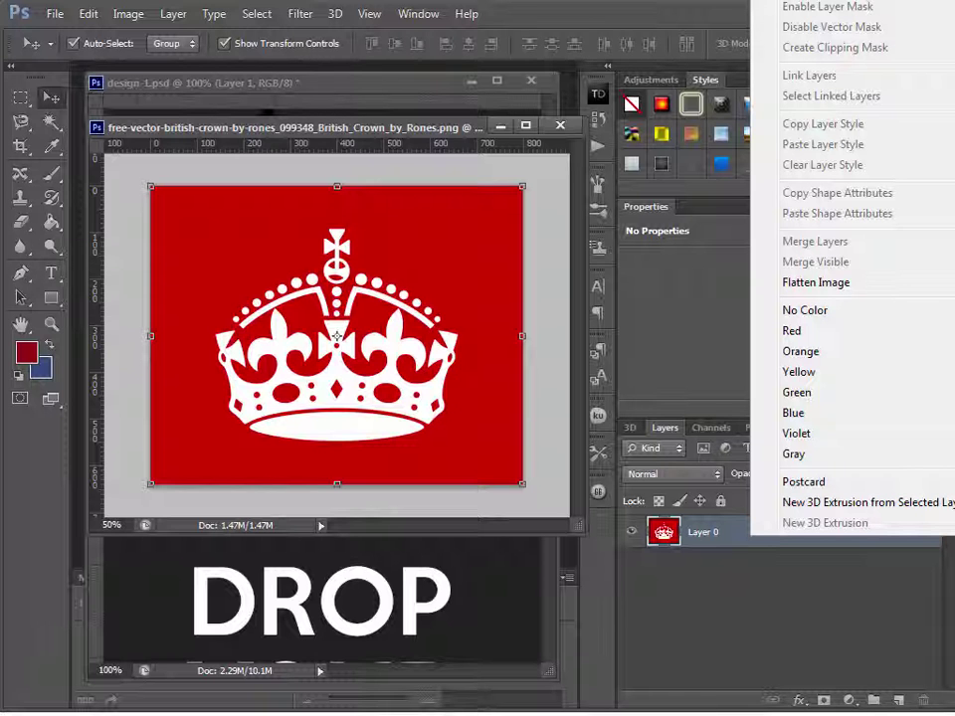
pyautogui.click(707, 20)
pyautogui.moveTo(716, 26); pyautogui.dragTo(725, 211)
pyautogui.rightClick(778, 711)
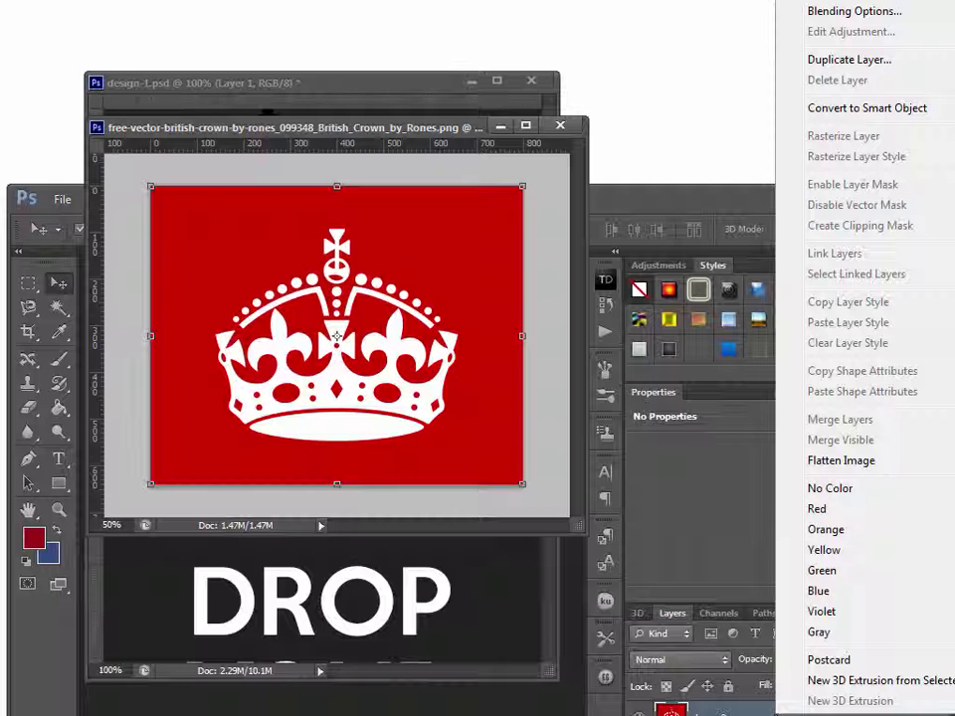
pyautogui.click(826, 60)
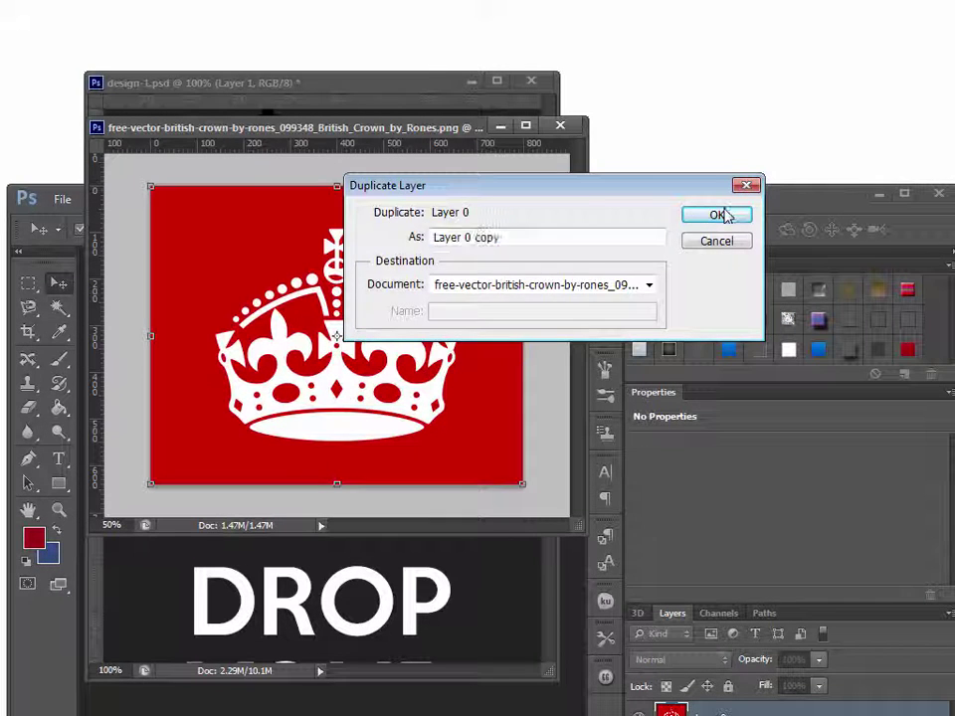
pyautogui.click(725, 214)
pyautogui.moveTo(743, 210); pyautogui.dragTo(740, 30)
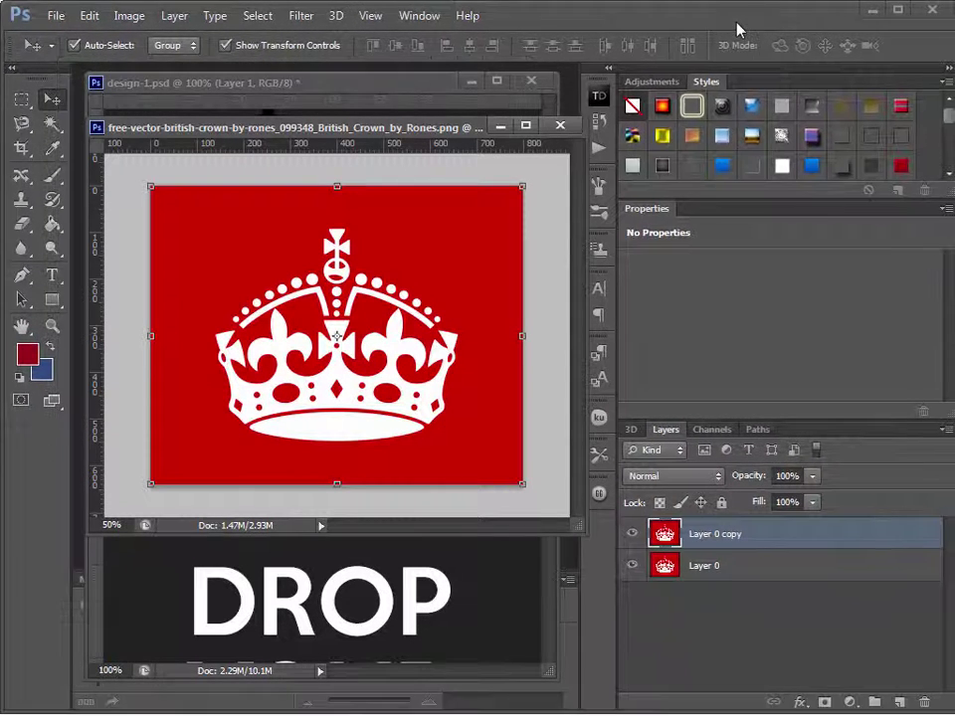
# Select the red background around the crown on the duplicate layer with the Magic Wand tool, delete it, and clear the selection
pyautogui.click(52, 126)
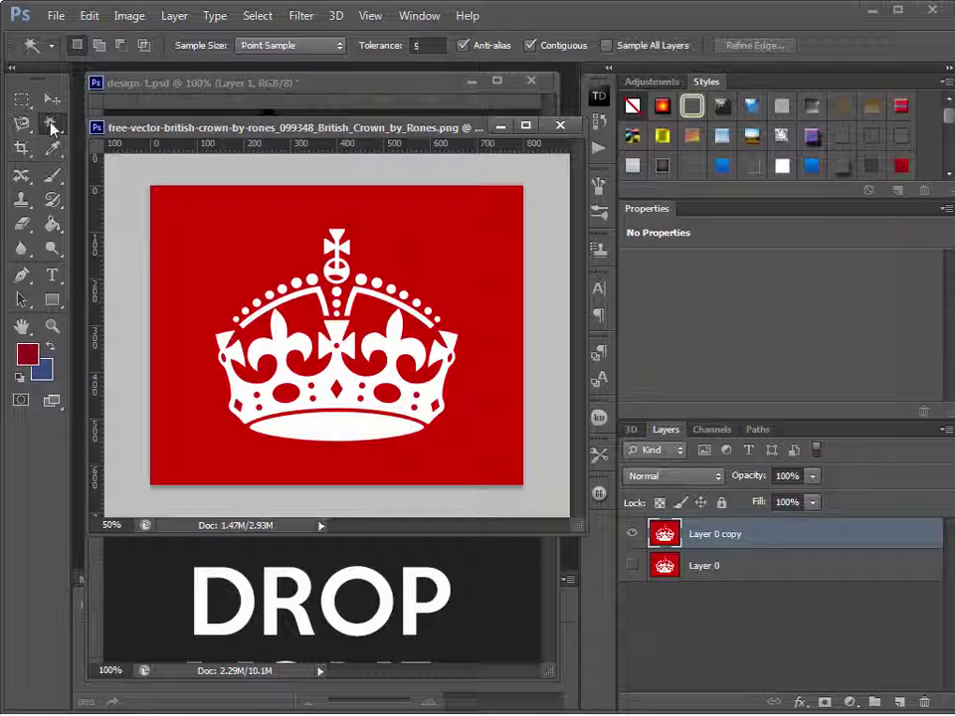
pyautogui.click(52, 127)
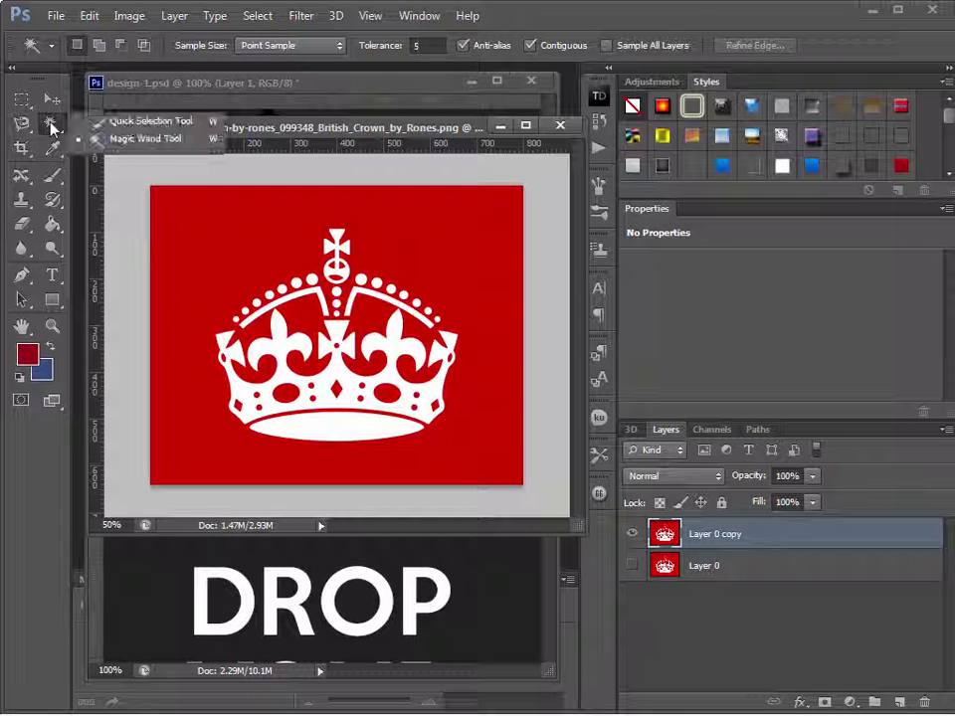
pyautogui.click(120, 141)
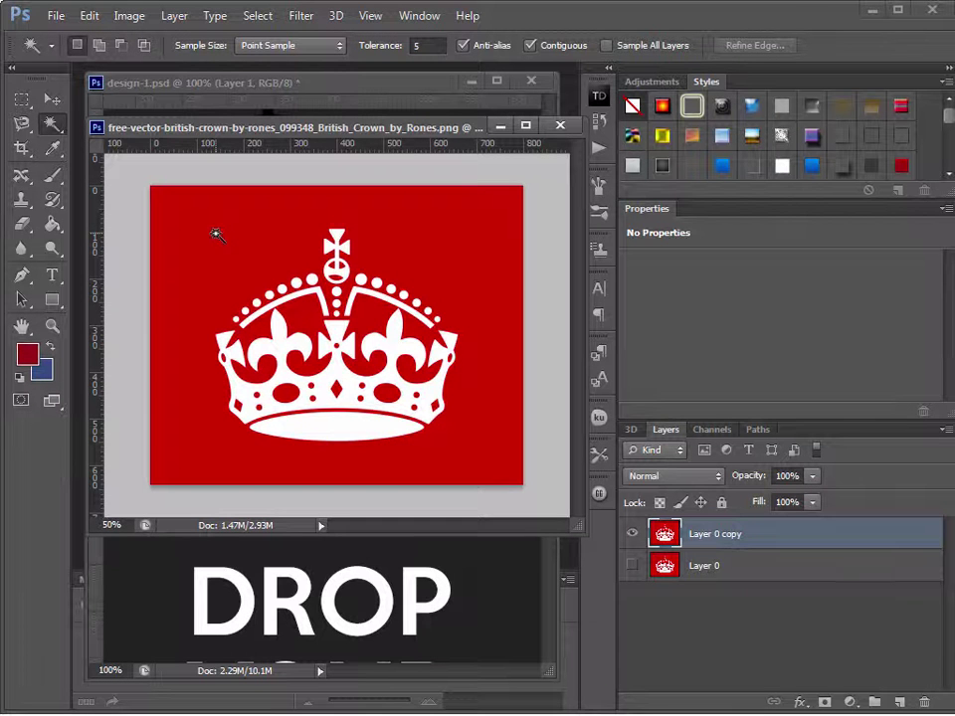
pyautogui.click(215, 235)
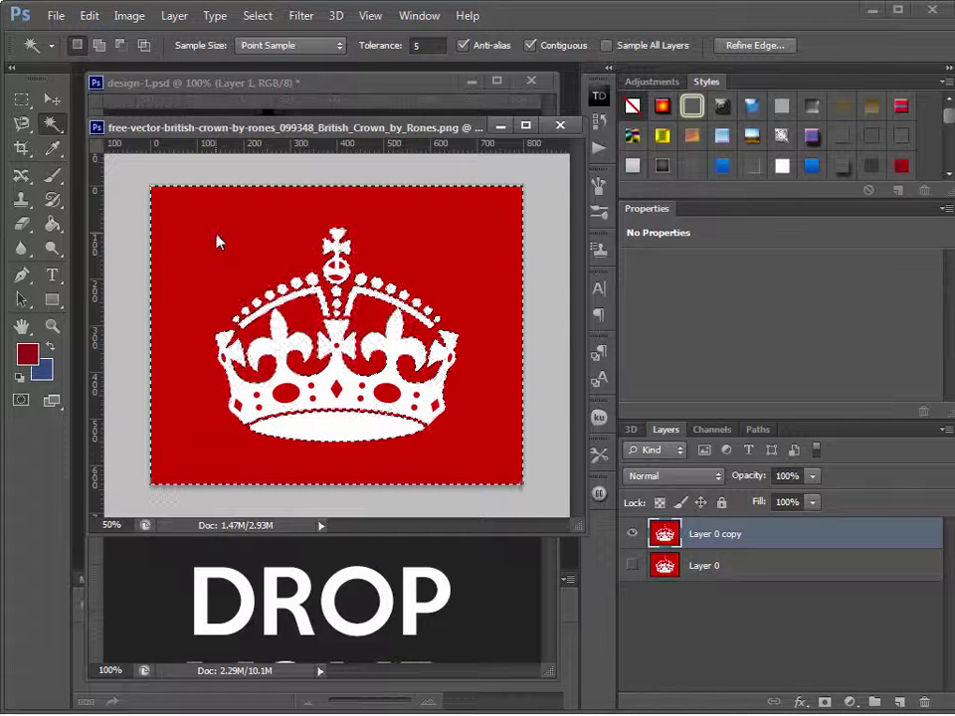
pyautogui.press('Delete')
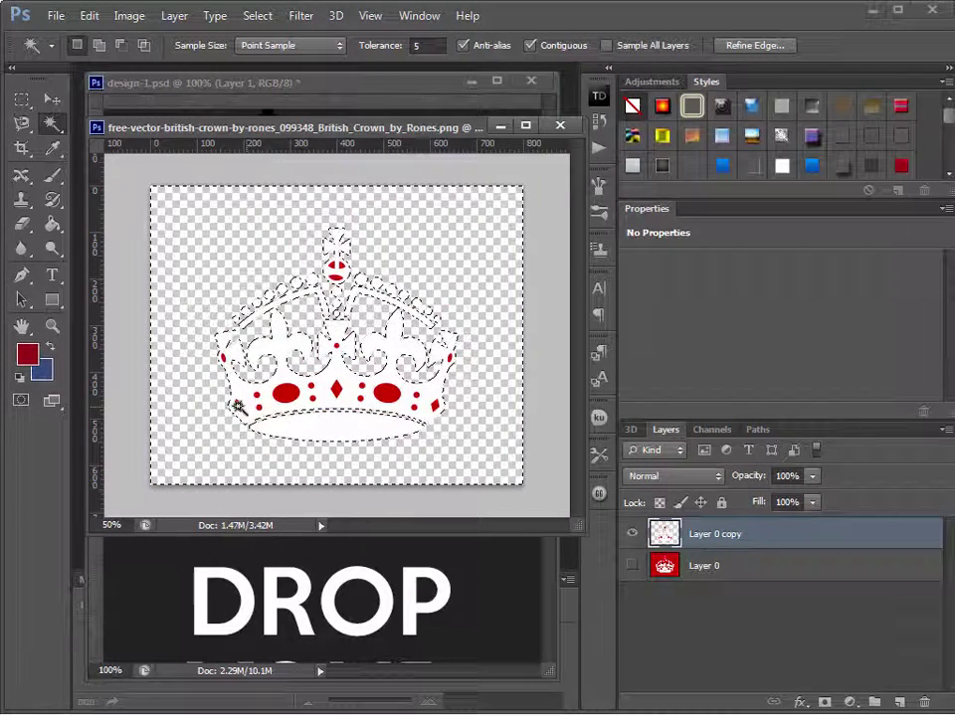
pyautogui.hotkey('ctrl', 'd')
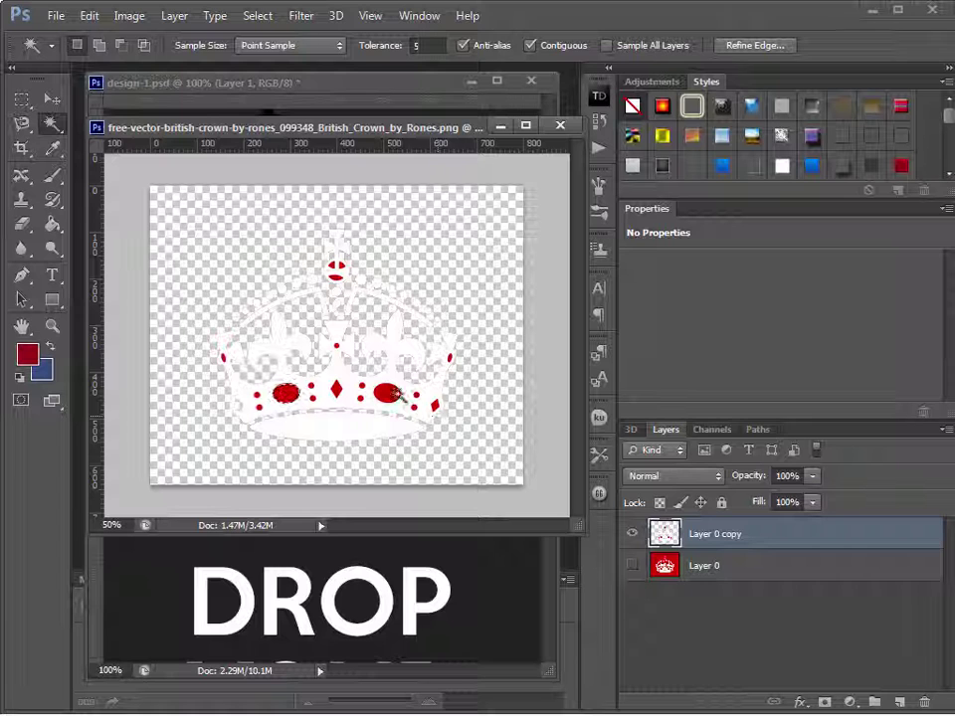
# Delete the crown's left red oval jewel and the two red dots outside it on Layer 0 copy using the Magic Wand tool
pyautogui.click(52, 325)
pyautogui.click(314, 393)
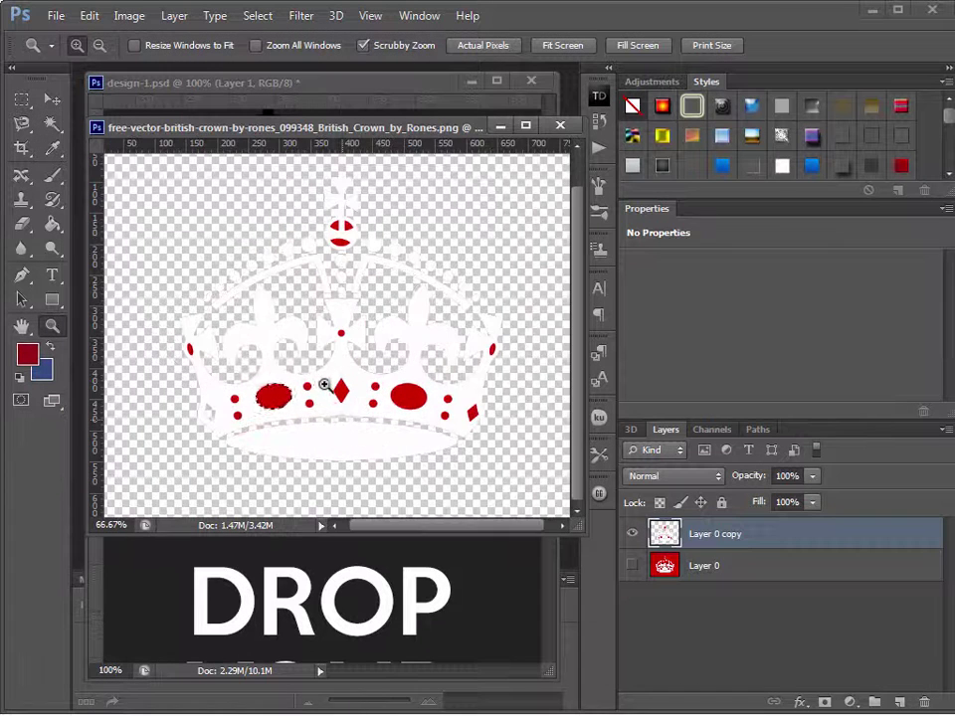
pyautogui.click(314, 393)
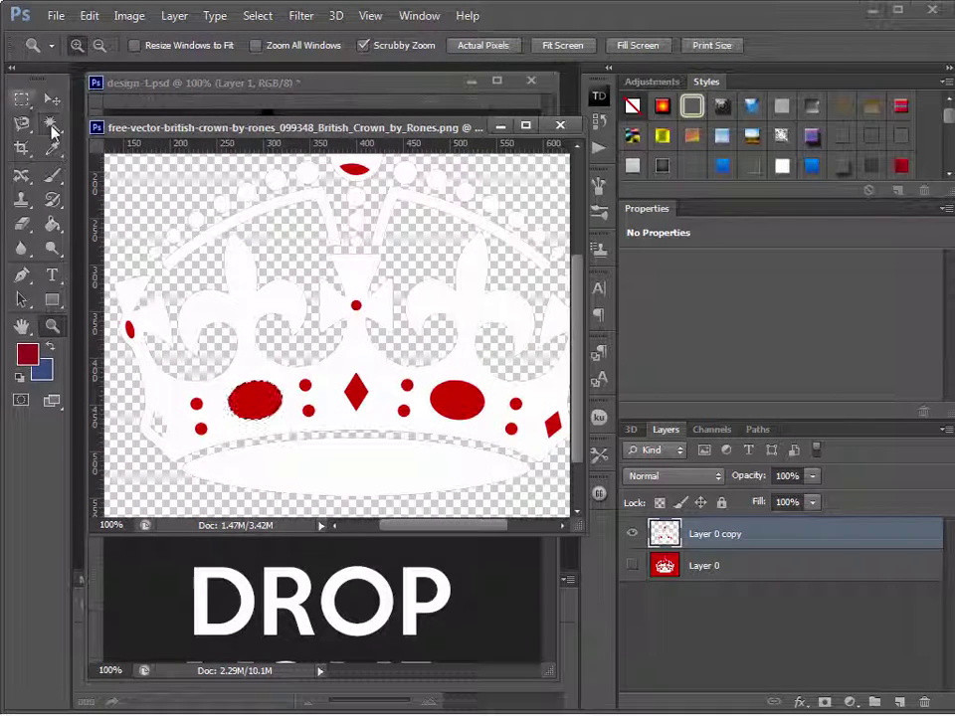
pyautogui.click(52, 126)
pyautogui.press('Delete')
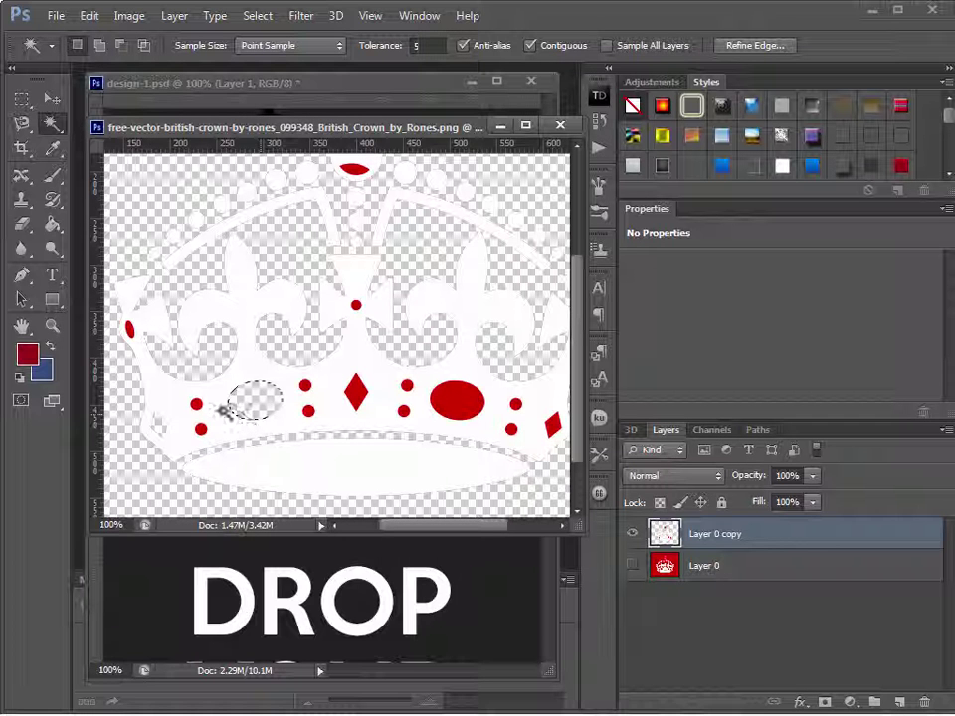
pyautogui.click(198, 404)
pyautogui.press('Delete')
pyautogui.click(201, 428)
pyautogui.press('Delete')
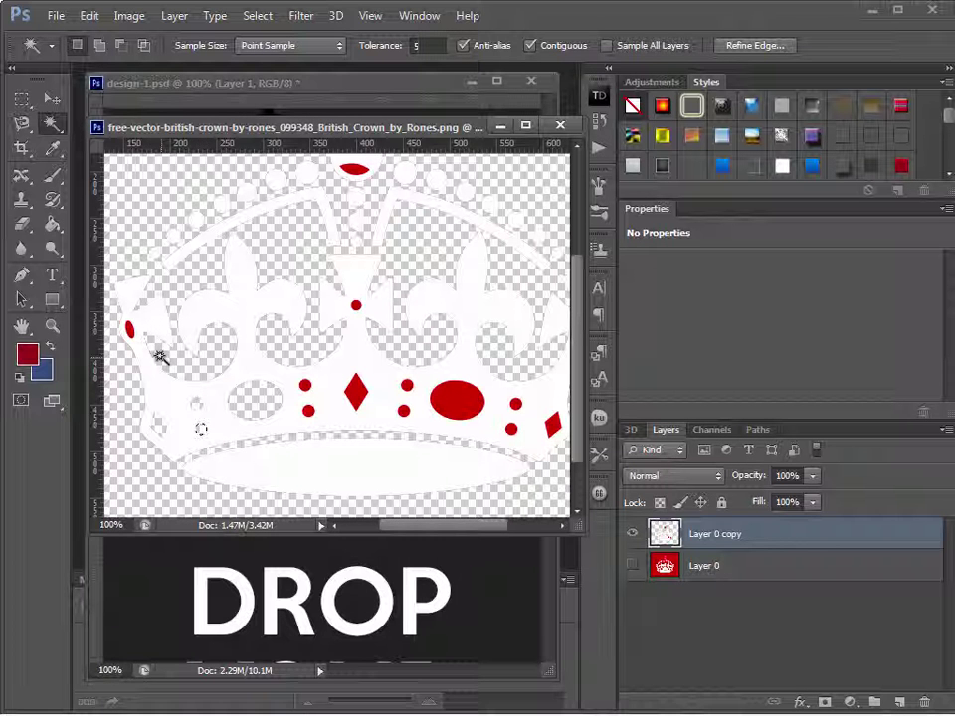
# Delete the red jewel on the crown's left edge, the central dot and diamond, and the dot left of the diamond
pyautogui.click(132, 330)
pyautogui.press('Delete')
pyautogui.click(356, 306)
pyautogui.press('Delete')
pyautogui.click(355, 394)
pyautogui.press('Delete')
pyautogui.click(309, 412)
pyautogui.press('Delete')
# Delete the two red dots right of the central diamond, the right oval jewel, and the upper dot beyond it
pyautogui.click(406, 411)
pyautogui.press('Delete')
pyautogui.click(408, 385)
pyautogui.press('Delete')
pyautogui.click(458, 400)
pyautogui.press('Delete')
pyautogui.click(515, 403)
pyautogui.press('Delete')
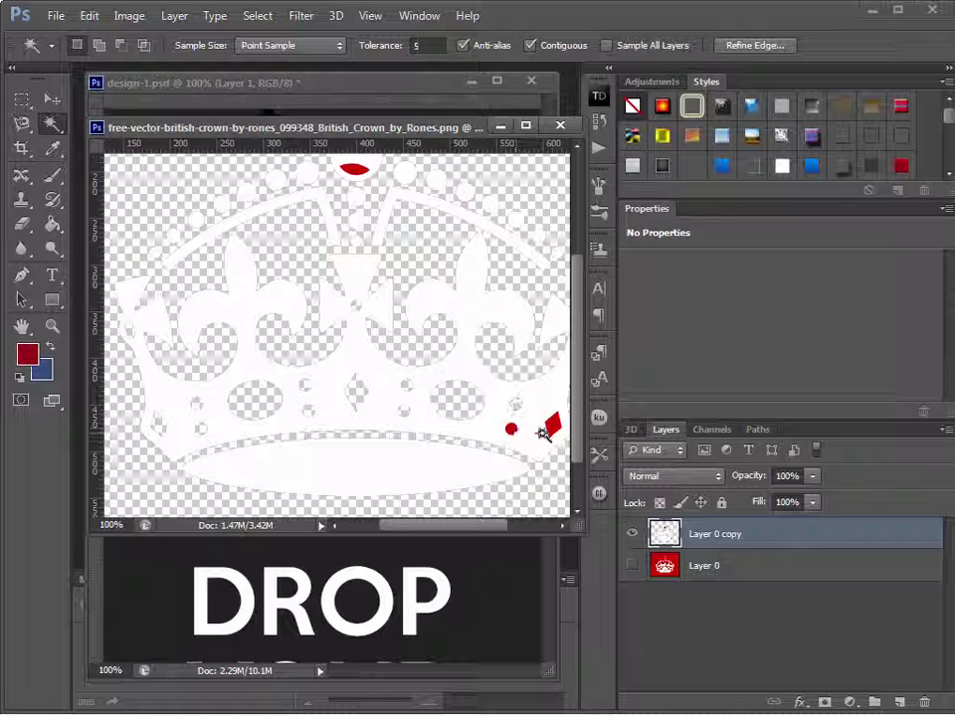
# Delete the remaining red areas in the right diamond, the orb and the crown's right edge, and clear the selection
pyautogui.click(549, 426)
pyautogui.press('Delete')
pyautogui.click(355, 167)
pyautogui.press('Delete')
pyautogui.moveTo(407, 527); pyautogui.dragTo(452, 530)
pyautogui.click(444, 330)
pyautogui.press('Delete')
pyautogui.moveTo(575, 330); pyautogui.dragTo(576, 249)
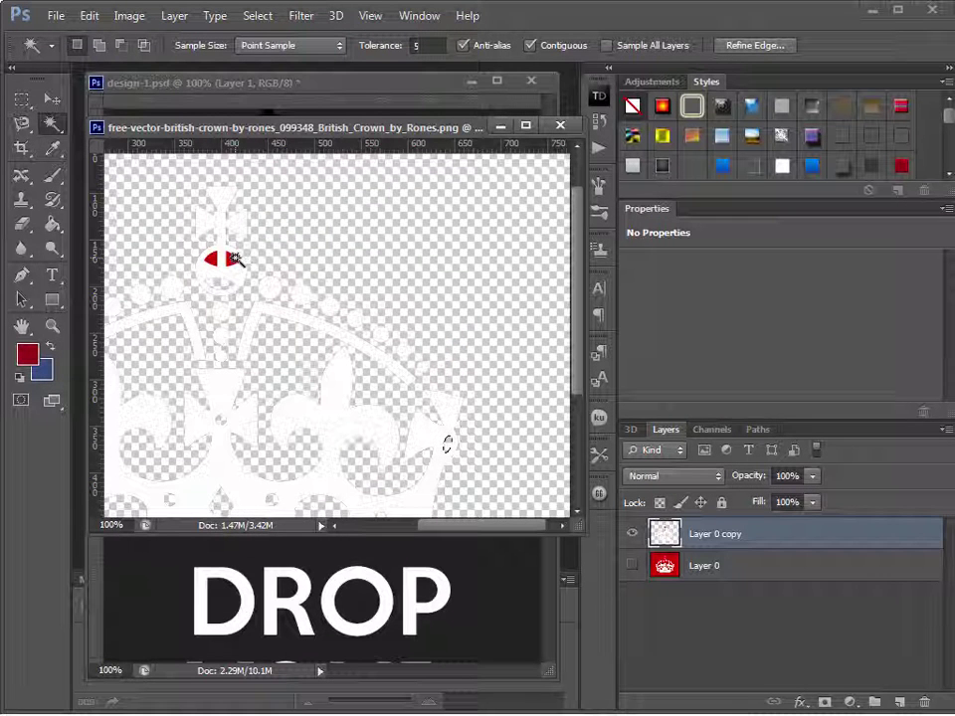
pyautogui.click(219, 260)
pyautogui.press('Delete')
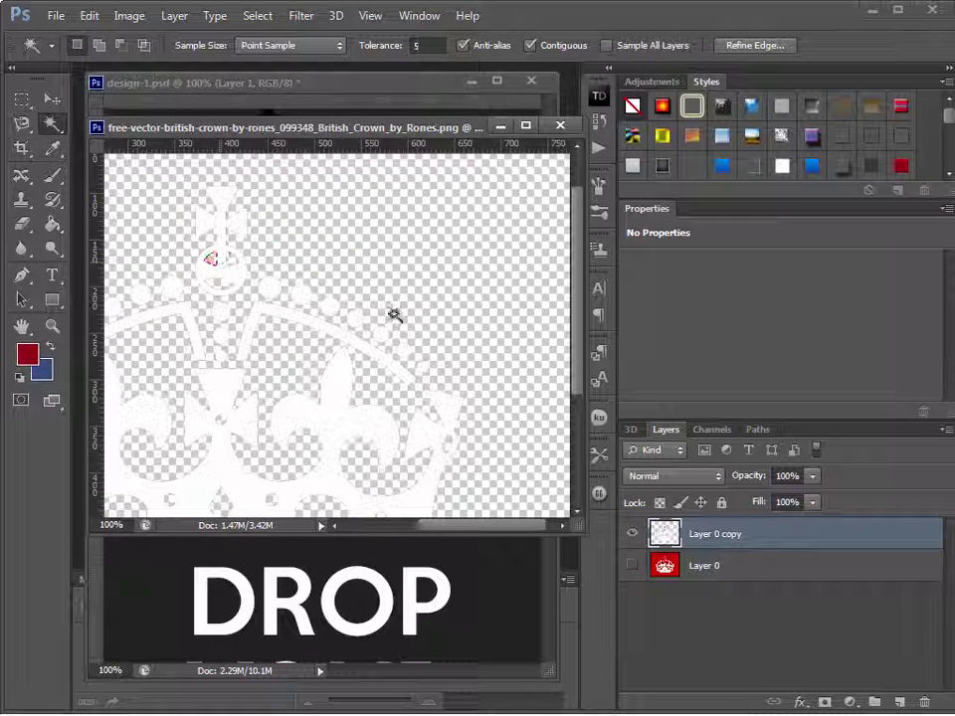
pyautogui.hotkey('ctrl', 'd')
# Copy the cut-out white crown from its enlarged image window into design-1.psd with the Move tool, placing it over the text
pyautogui.moveTo(476, 537); pyautogui.dragTo(400, 537)
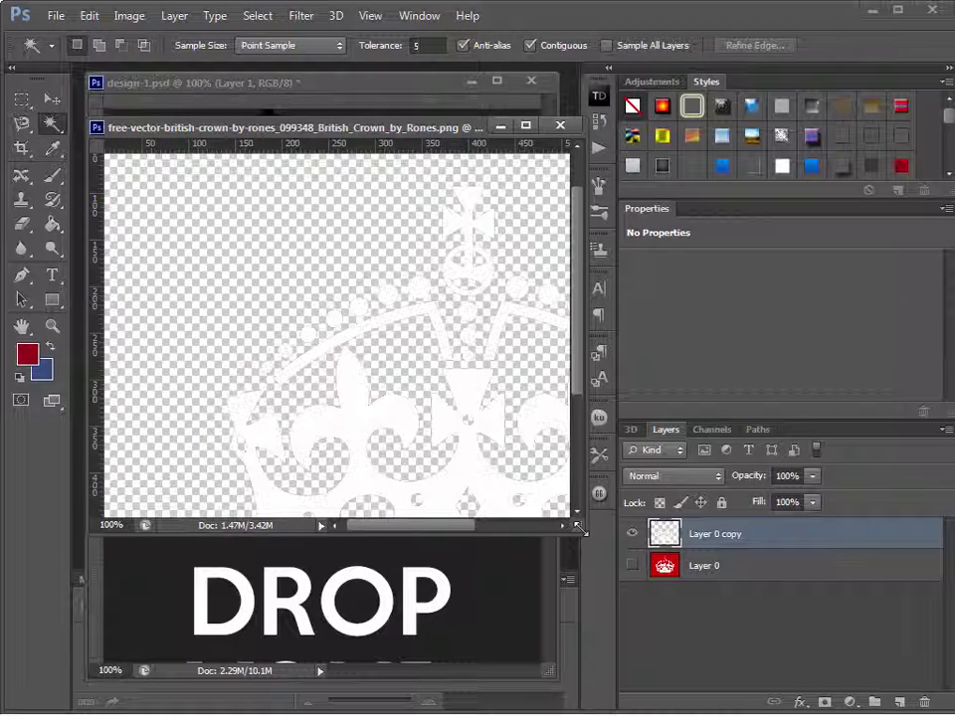
pyautogui.moveTo(578, 530); pyautogui.dragTo(796, 649)
pyautogui.click(50, 104)
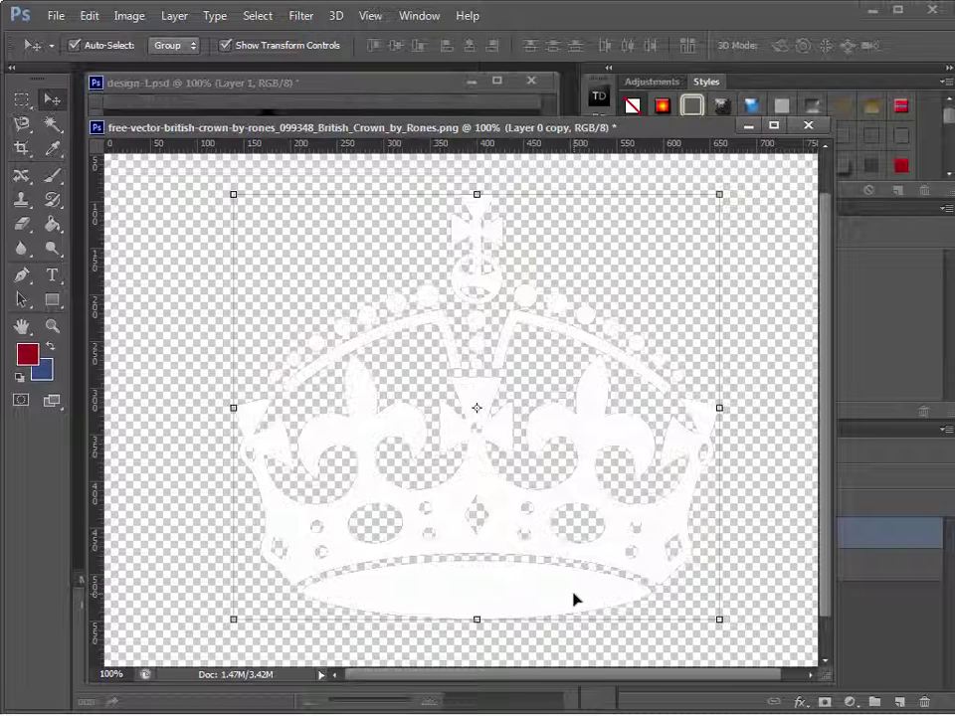
pyautogui.moveTo(455, 126); pyautogui.dragTo(922, 111)
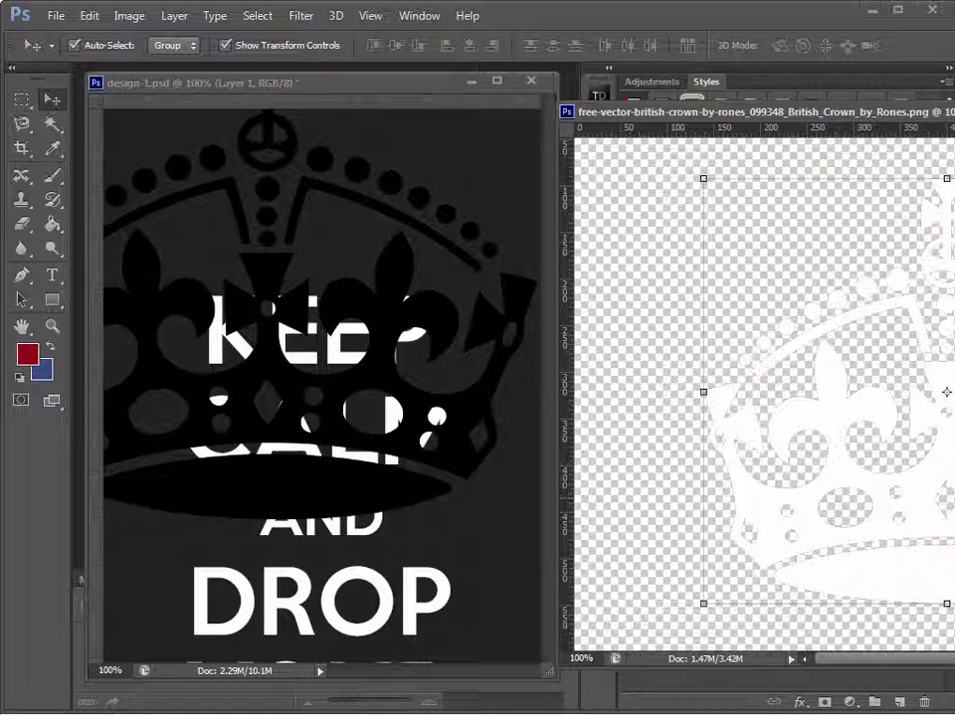
pyautogui.moveTo(892, 513); pyautogui.dragTo(415, 507)
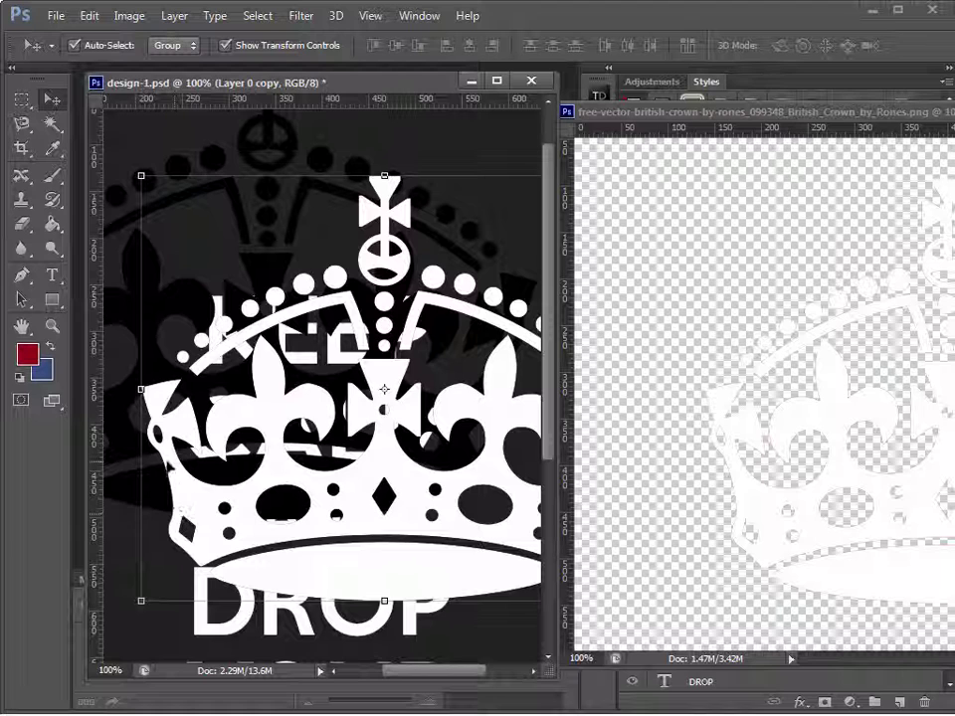
pyautogui.moveTo(364, 586)
pyautogui.mouseDown()
pyautogui.moveTo(316, 601)
pyautogui.moveTo(320, 607)
pyautogui.moveTo(349, 584)
pyautogui.mouseUp()
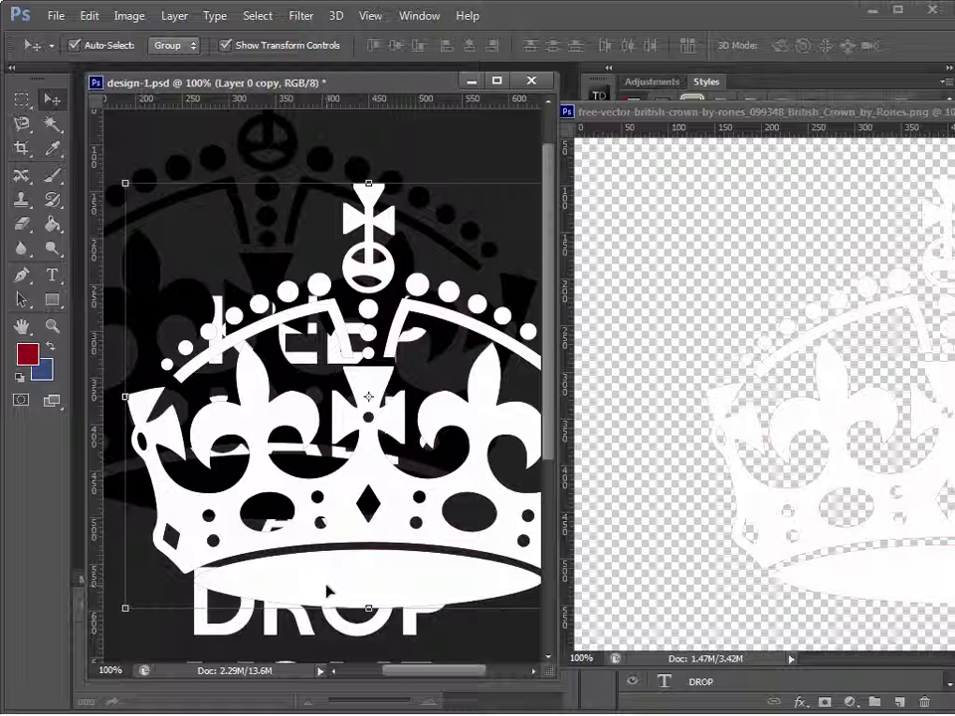
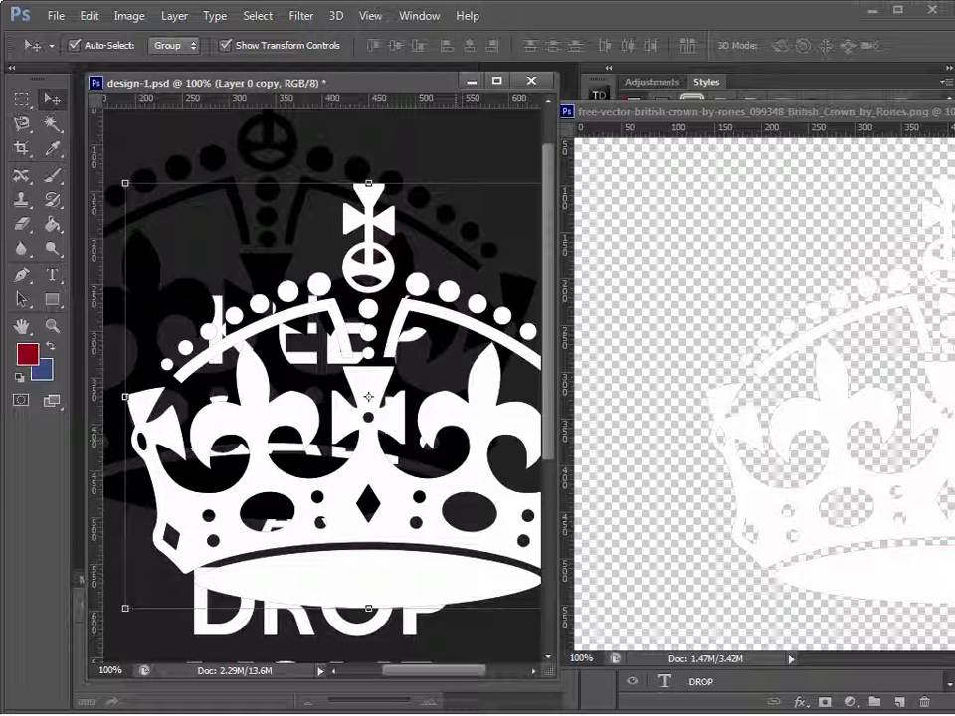
# Clear the crown image window away from design-1.psd and shift the white crown up over the KEEP CALM text
pyautogui.click(646, 199)
pyautogui.hotkey('ctrl', 'w')
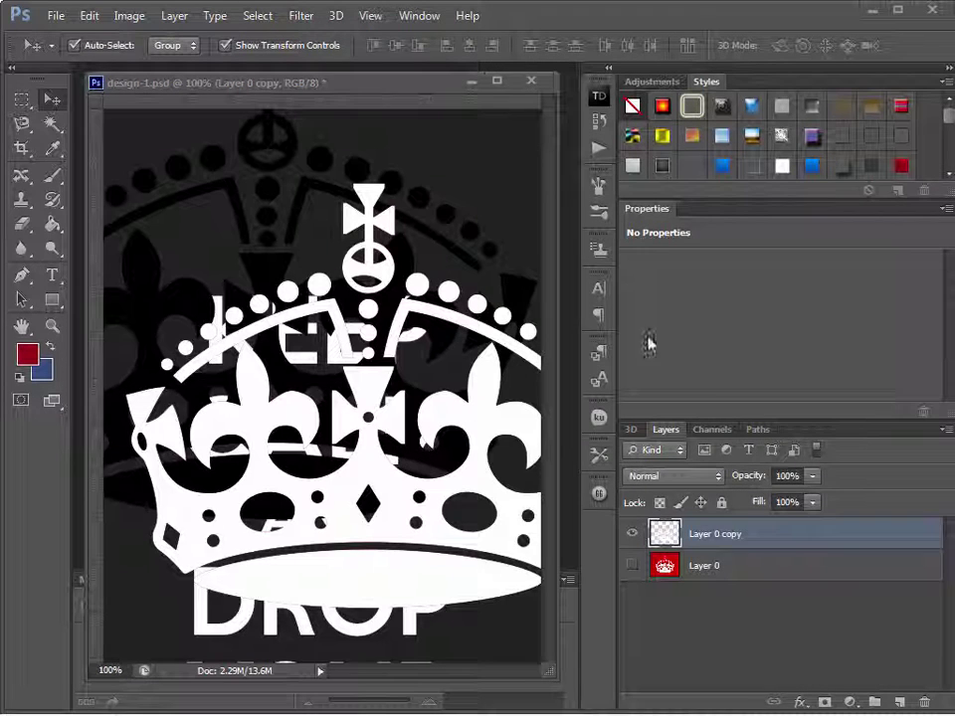
pyautogui.moveTo(446, 480); pyautogui.dragTo(402, 388)
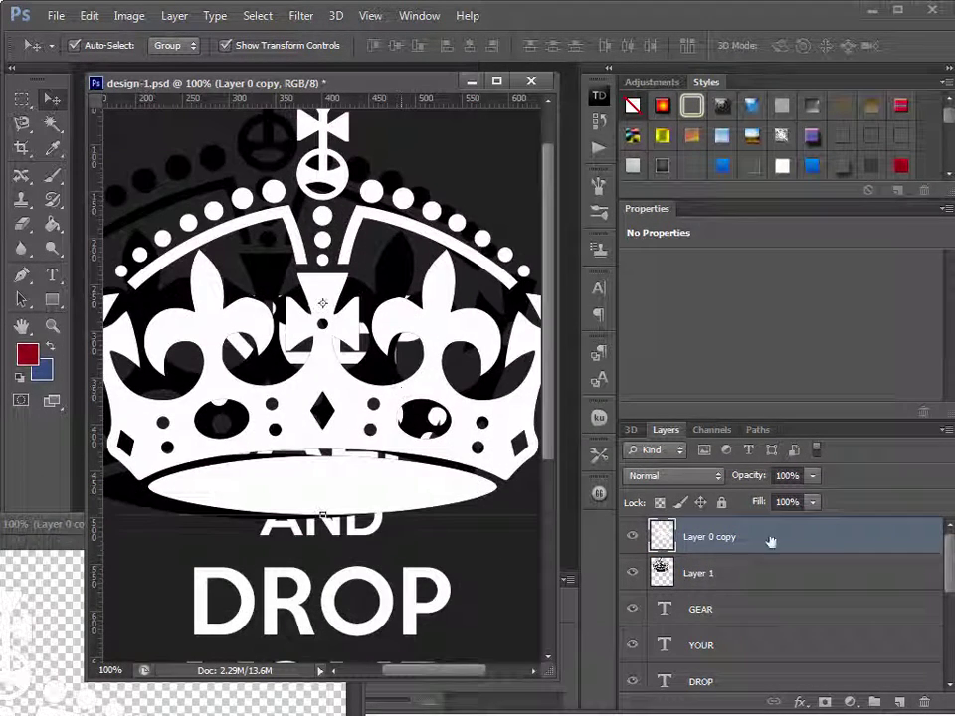
# Apply a white Color Overlay to Layer 0 copy in design-1.psd
pyautogui.doubleClick(786, 538)
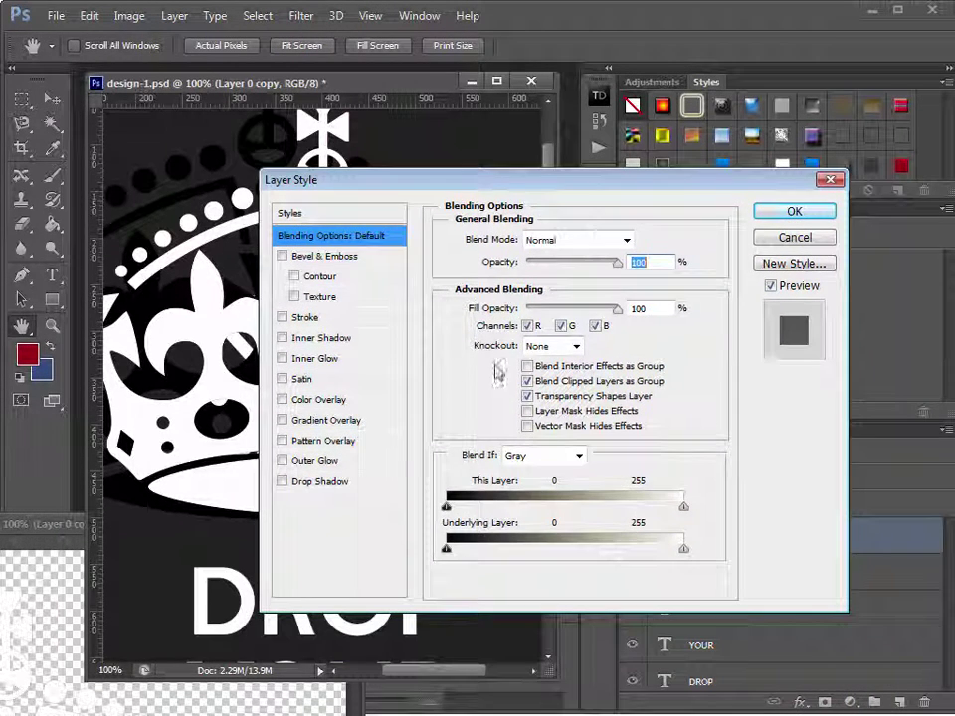
pyautogui.click(297, 399)
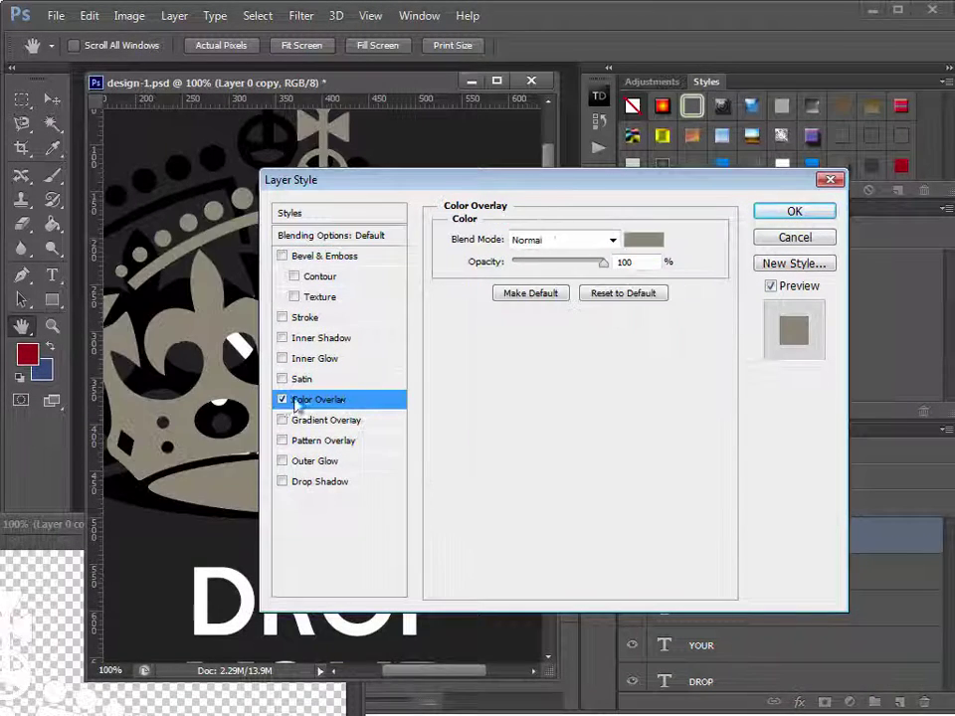
pyautogui.click(638, 243)
pyautogui.click(309, 377)
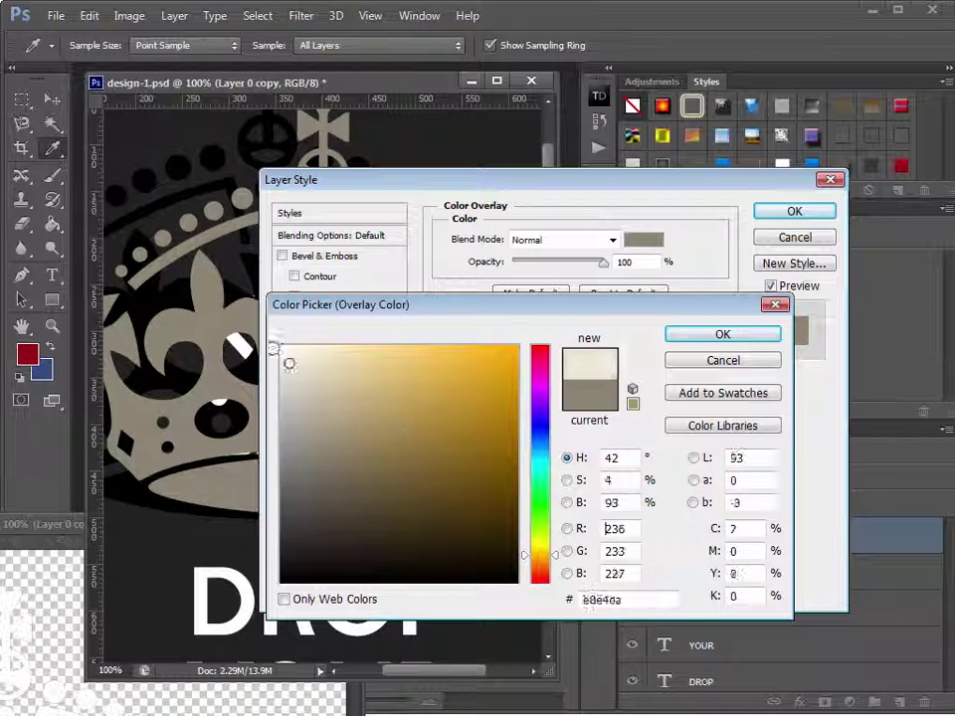
pyautogui.moveTo(309, 377); pyautogui.dragTo(304, 361)
pyautogui.click(736, 338)
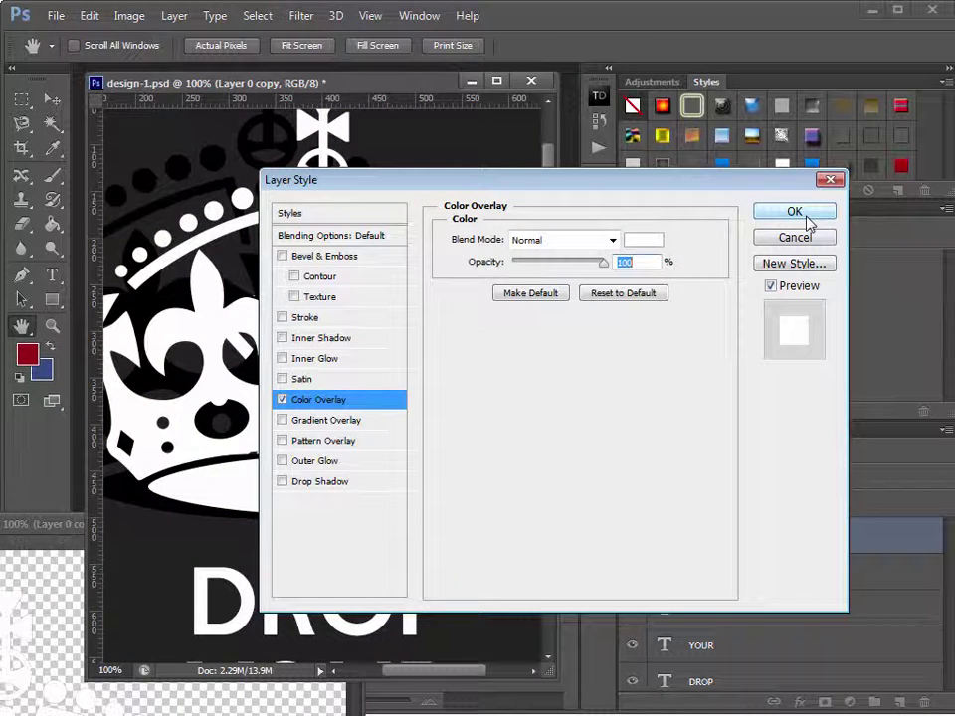
pyautogui.click(806, 213)
# Move the white crown down over the DROP text and nudge the black crown on Layer 1
pyautogui.moveTo(350, 496); pyautogui.dragTo(276, 517)
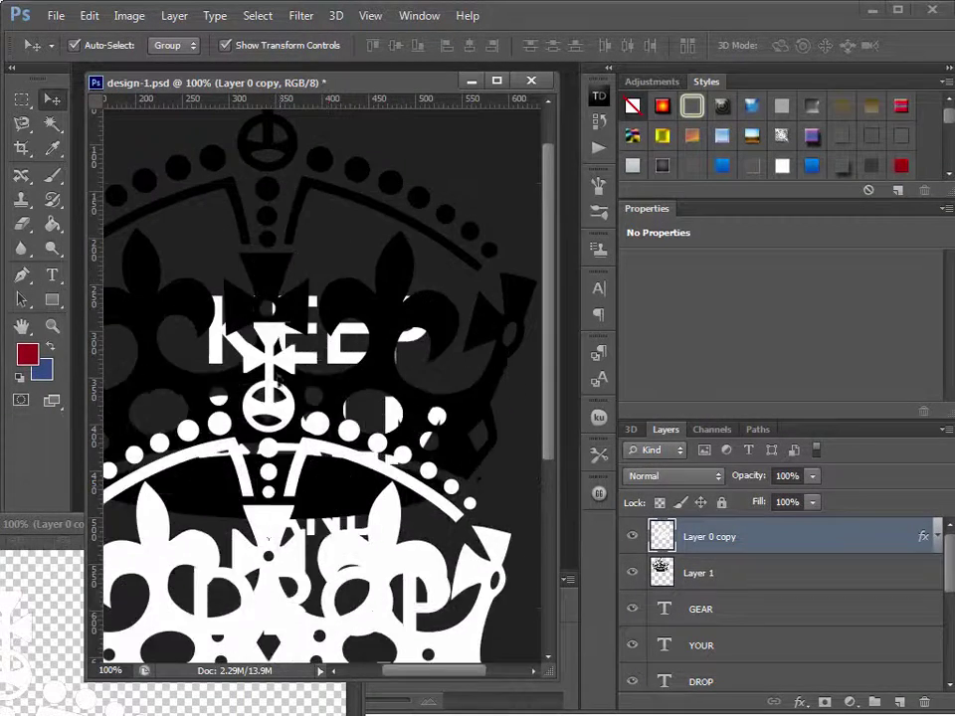
pyautogui.click(309, 196)
pyautogui.moveTo(308, 196); pyautogui.dragTo(319, 192)
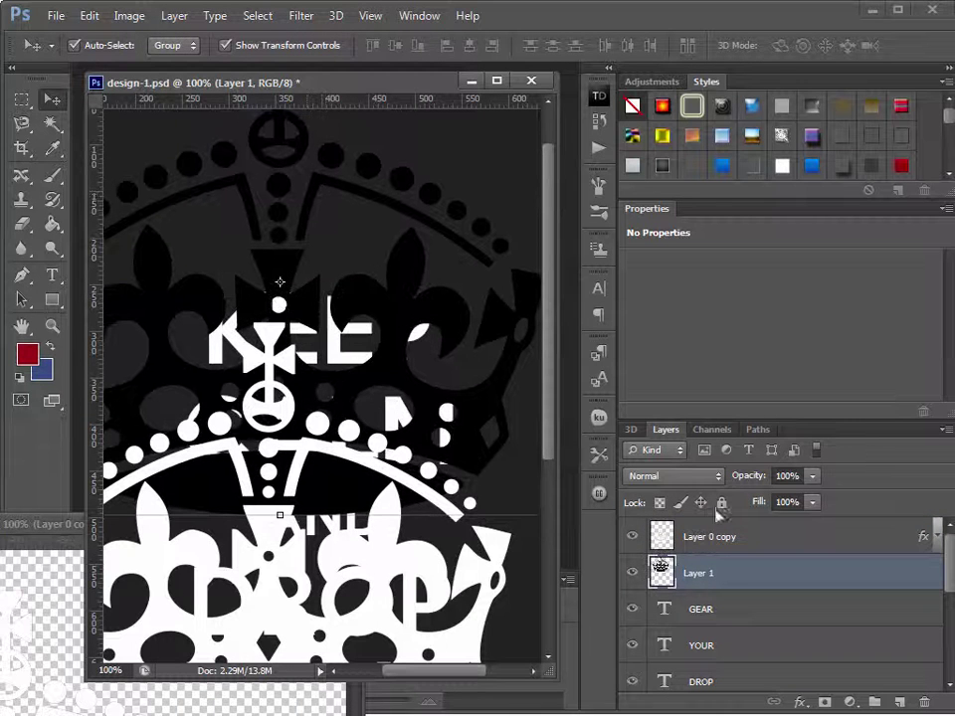
# Apply a white Color Overlay to the black crown on Layer 1
pyautogui.doubleClick(747, 579)
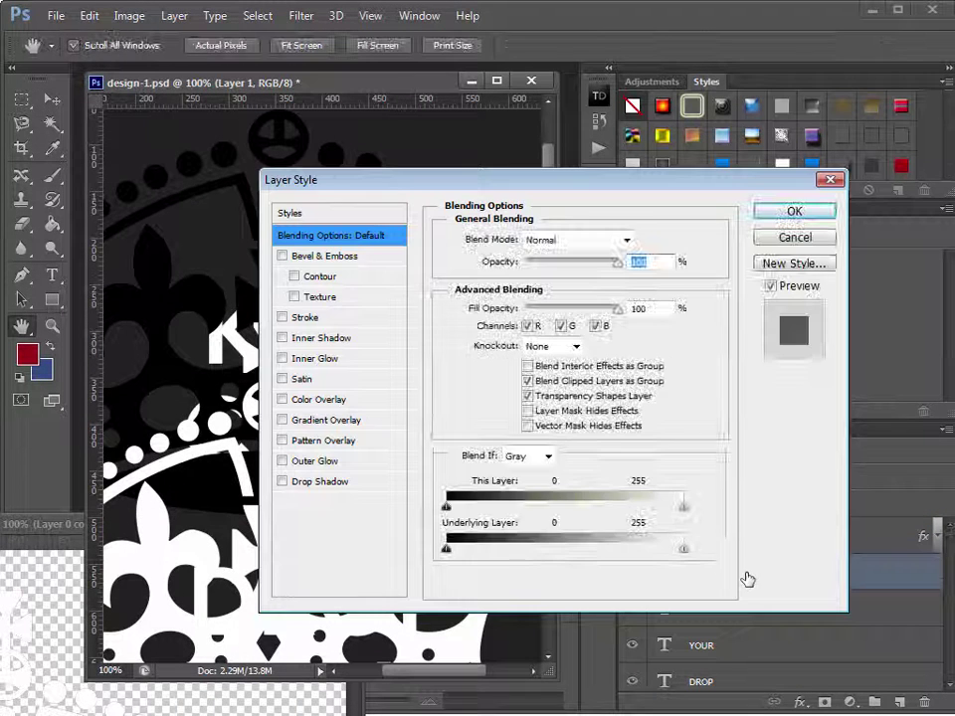
pyautogui.click(364, 400)
pyautogui.click(643, 239)
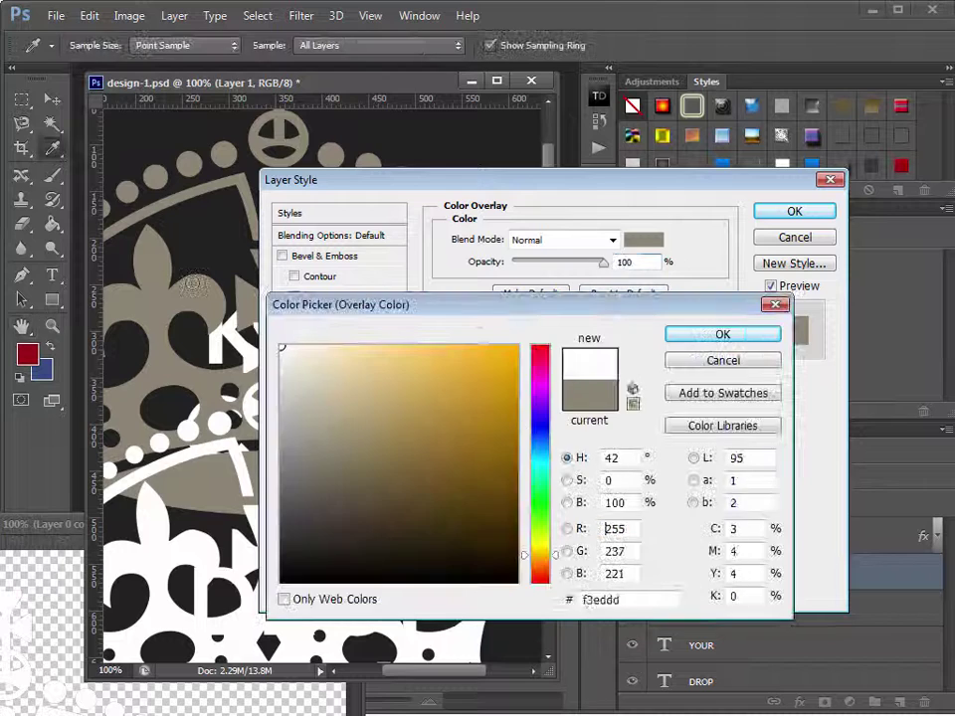
pyautogui.moveTo(394, 416); pyautogui.dragTo(281, 347)
pyautogui.click(748, 335)
pyautogui.click(795, 211)
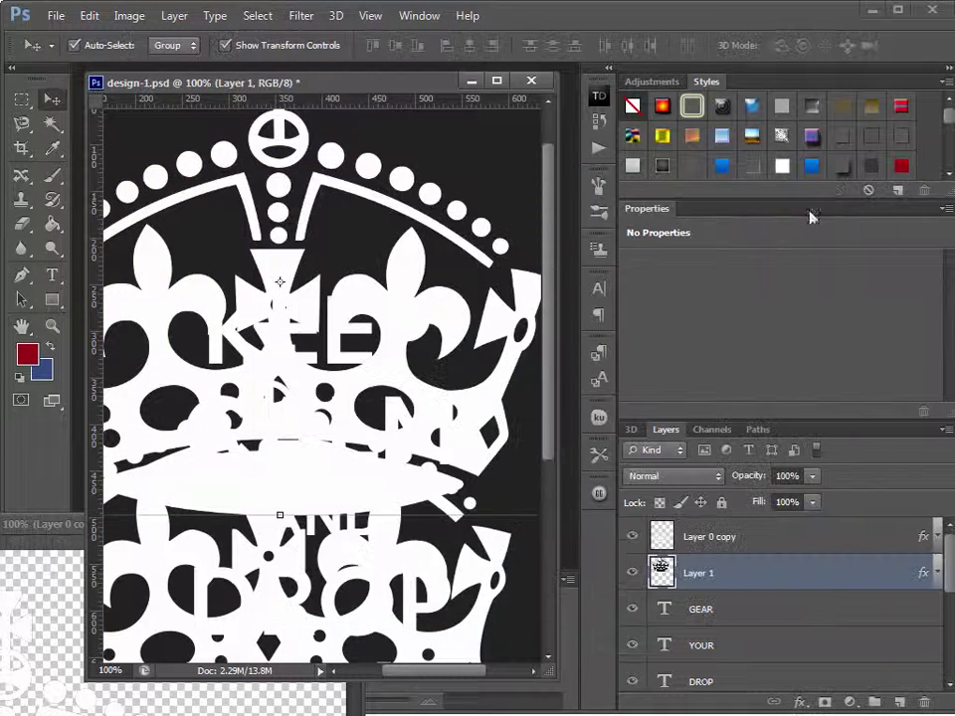
# Delete Layer 0 copy and reposition the Layer 1 crown over the KEEP CALM text, saving design-1.psd
pyautogui.moveTo(408, 271); pyautogui.dragTo(422, 231)
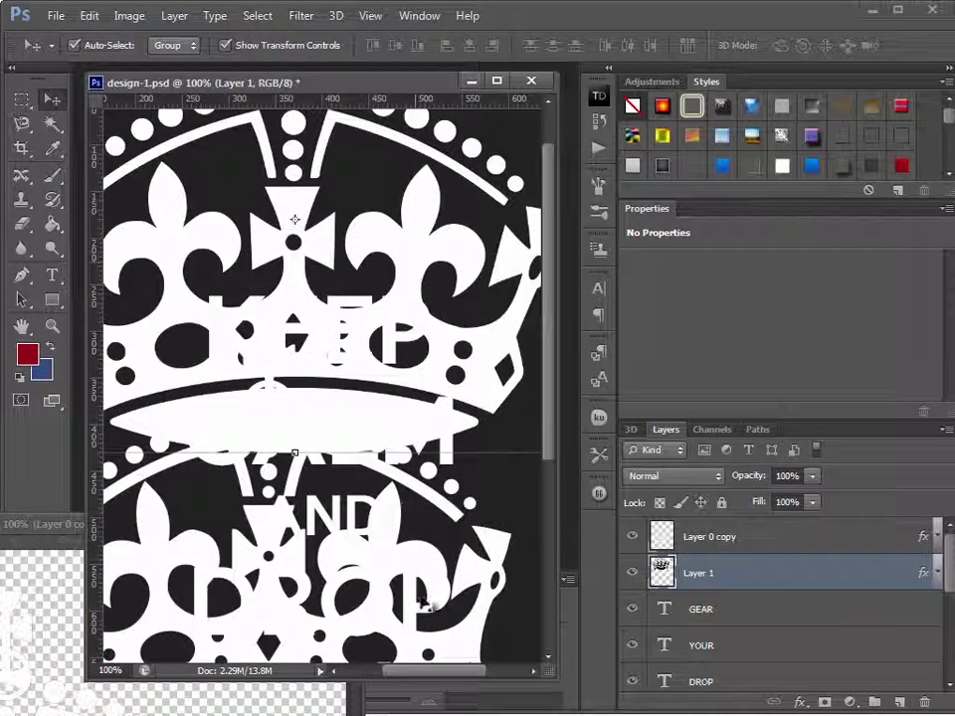
pyautogui.click(413, 573)
pyautogui.press('Delete')
pyautogui.moveTo(287, 224); pyautogui.dragTo(286, 297)
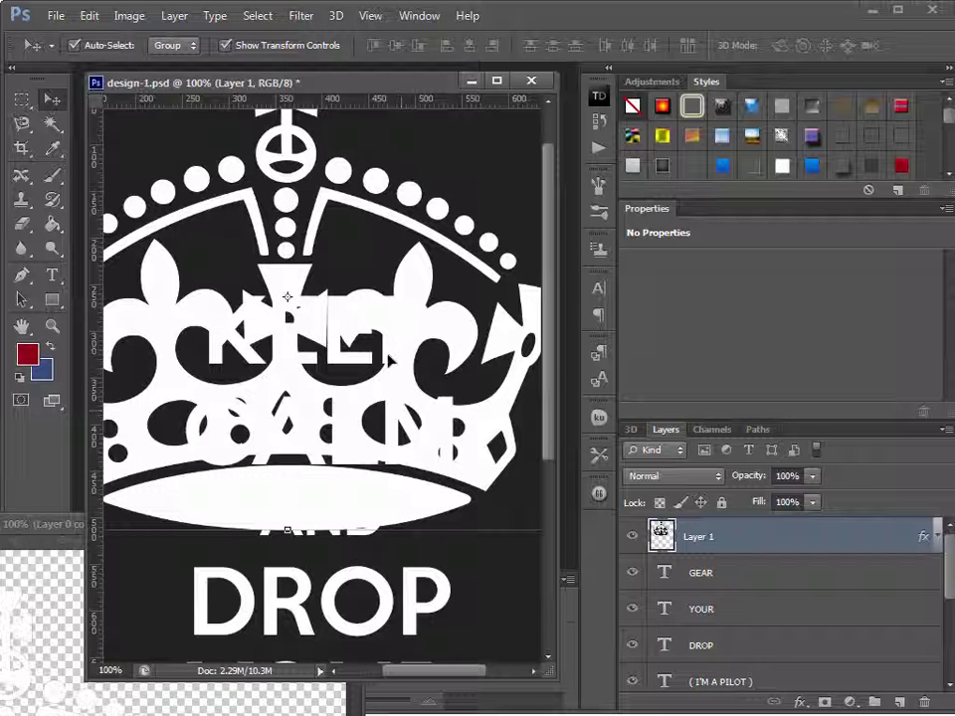
pyautogui.hotkey('ctrl', 's')
# Return to the crown image window, delete its cut-out Layer 0 copy, and show the original Layer 0
pyautogui.moveTo(27, 532); pyautogui.dragTo(527, 86)
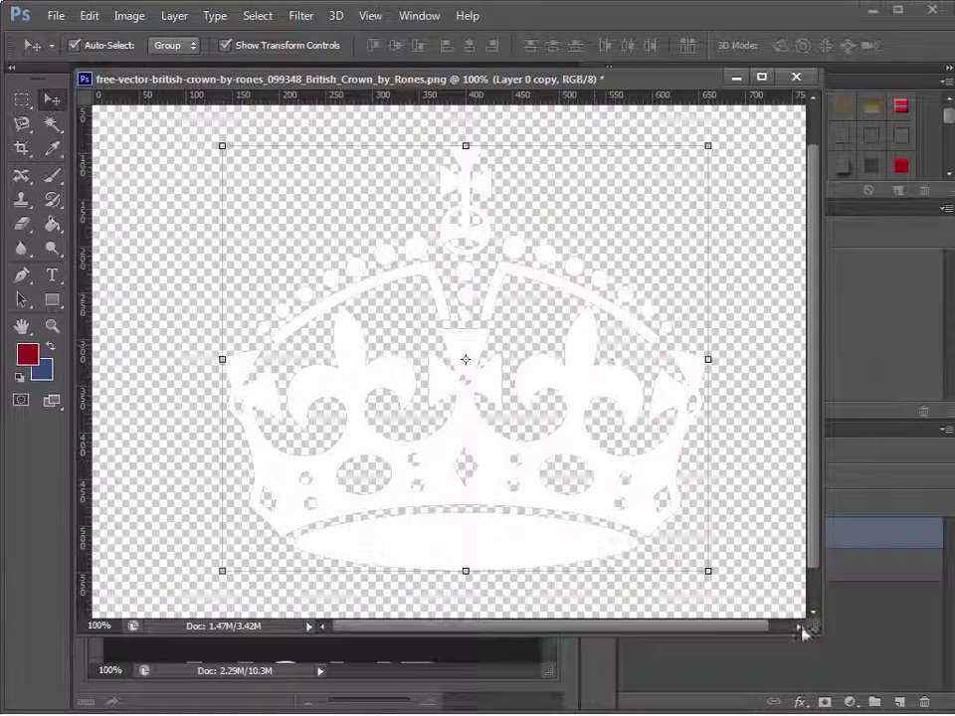
pyautogui.moveTo(799, 630); pyautogui.dragTo(861, 682)
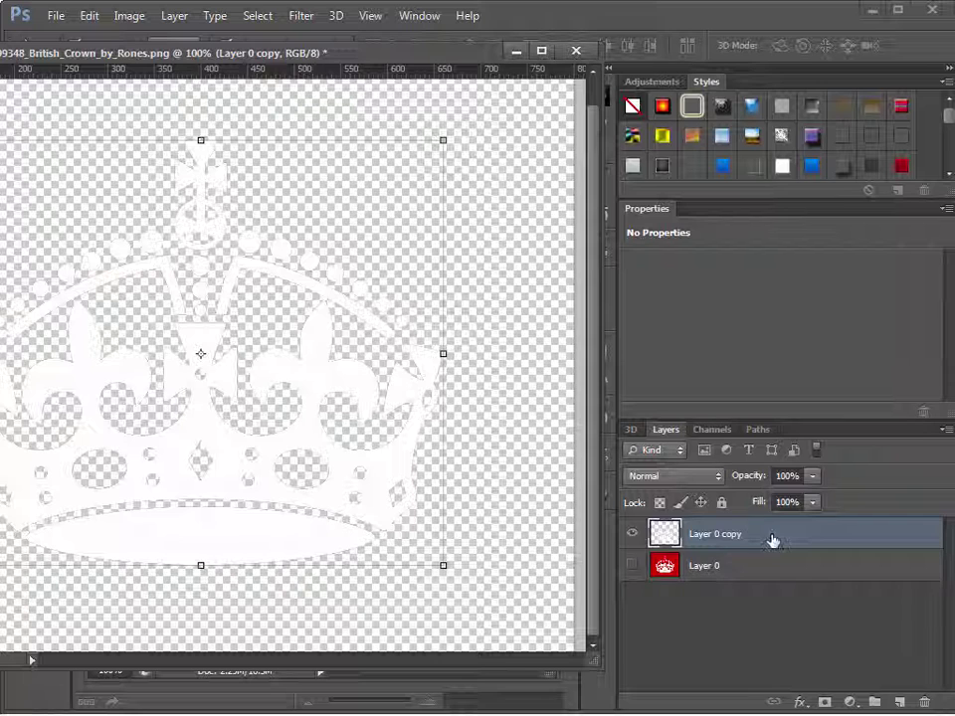
pyautogui.press('Delete')
pyautogui.click(633, 534)
# Duplicate the red-background Layer 0 and hide the original layer
pyautogui.rightClick(745, 542)
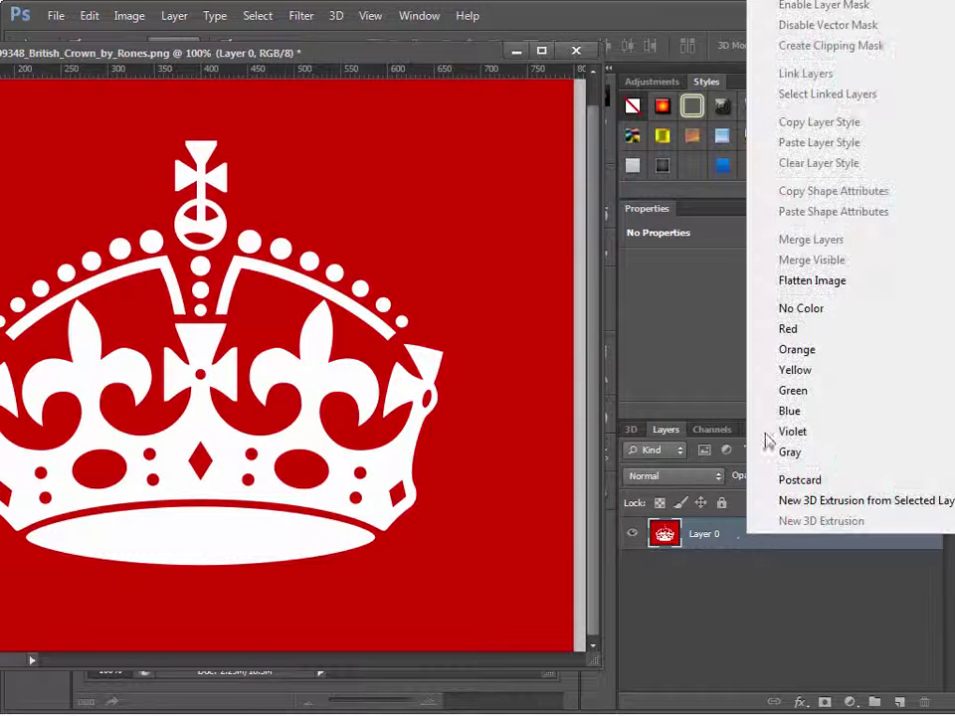
pyautogui.click(818, 0)
pyautogui.click(718, 220)
pyautogui.click(631, 565)
# Select the red background of Layer 0 copy by sampling it with Color Range at fuzziness 100, delete it, and deselect
pyautogui.click(517, 51)
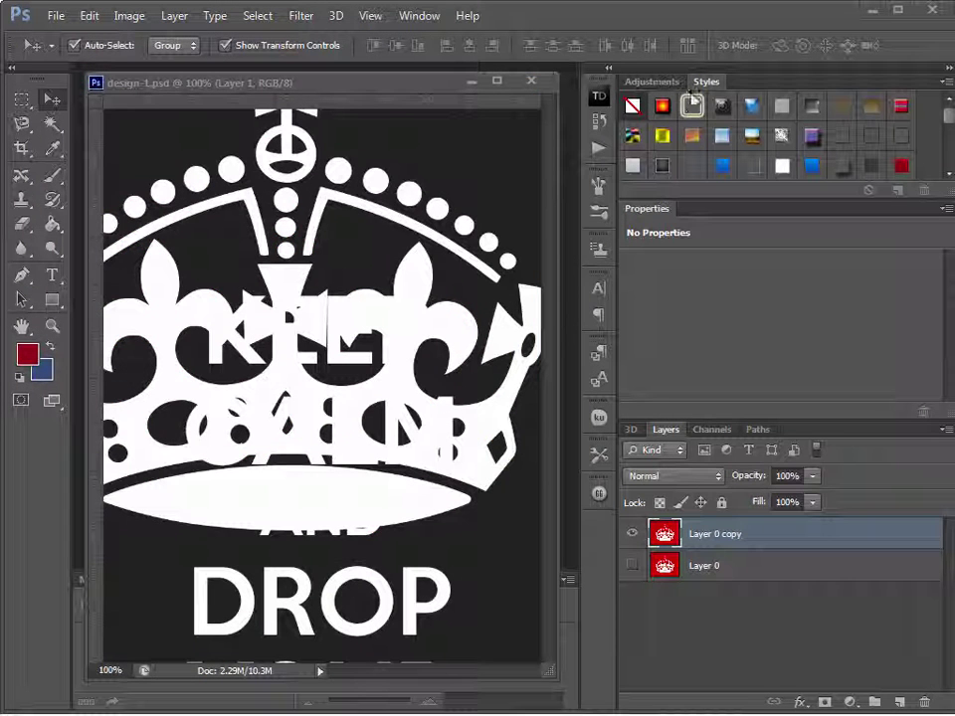
pyautogui.moveTo(696, 87); pyautogui.dragTo(694, 91)
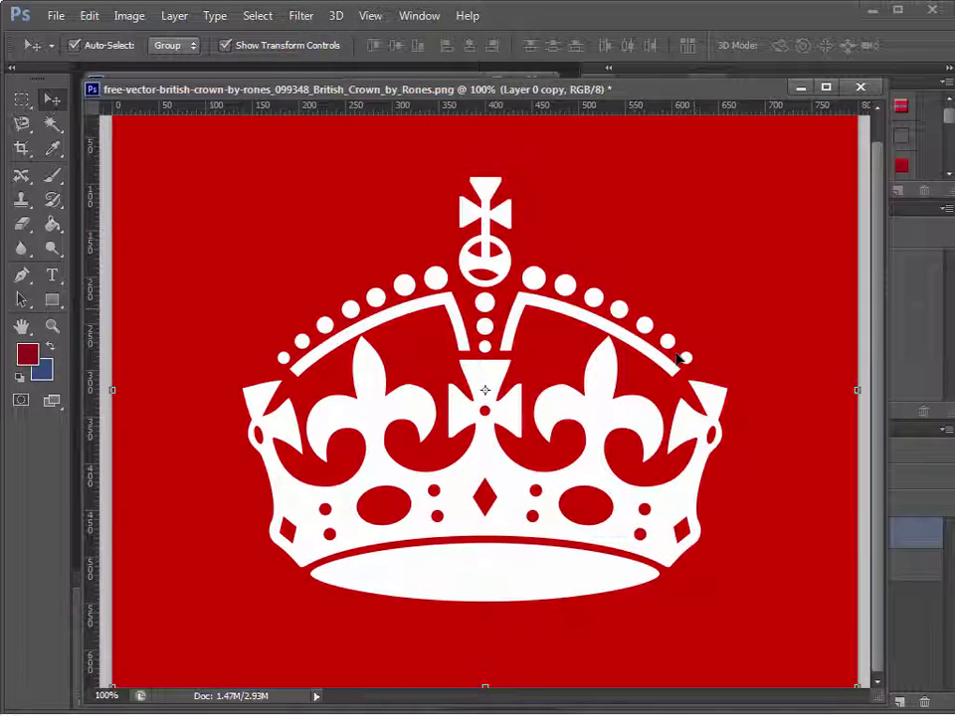
pyautogui.moveTo(692, 97); pyautogui.dragTo(691, 99)
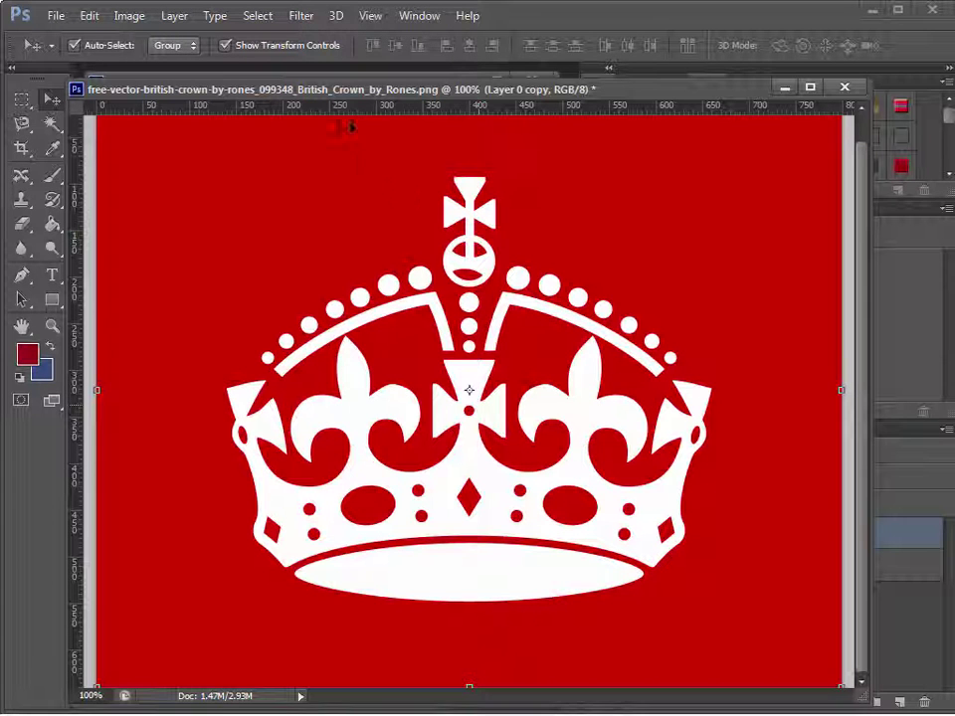
pyautogui.click(255, 16)
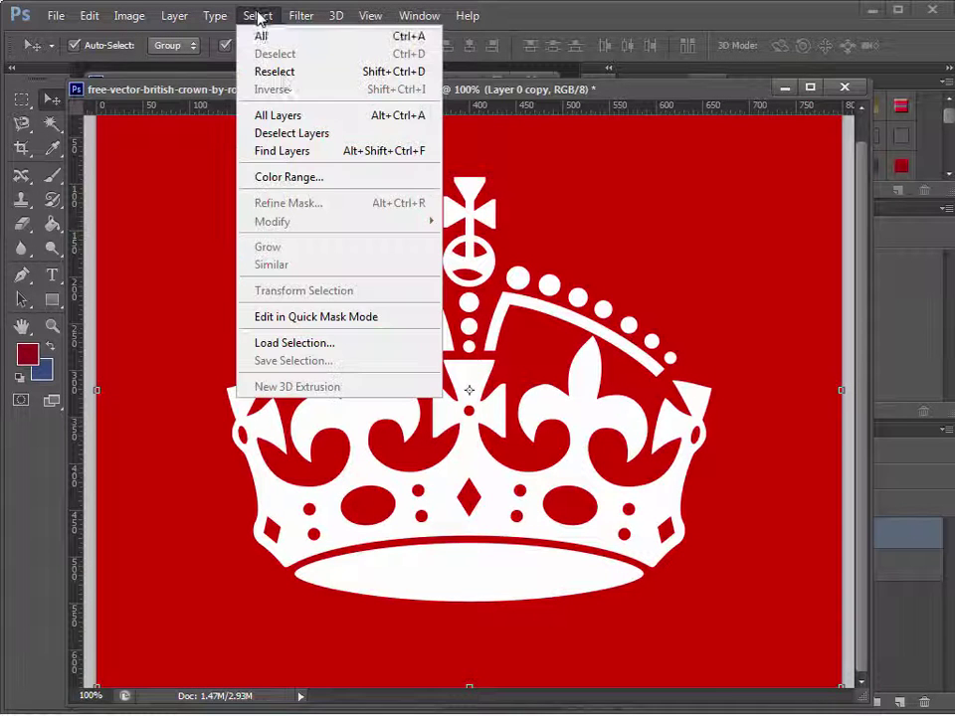
pyautogui.click(291, 178)
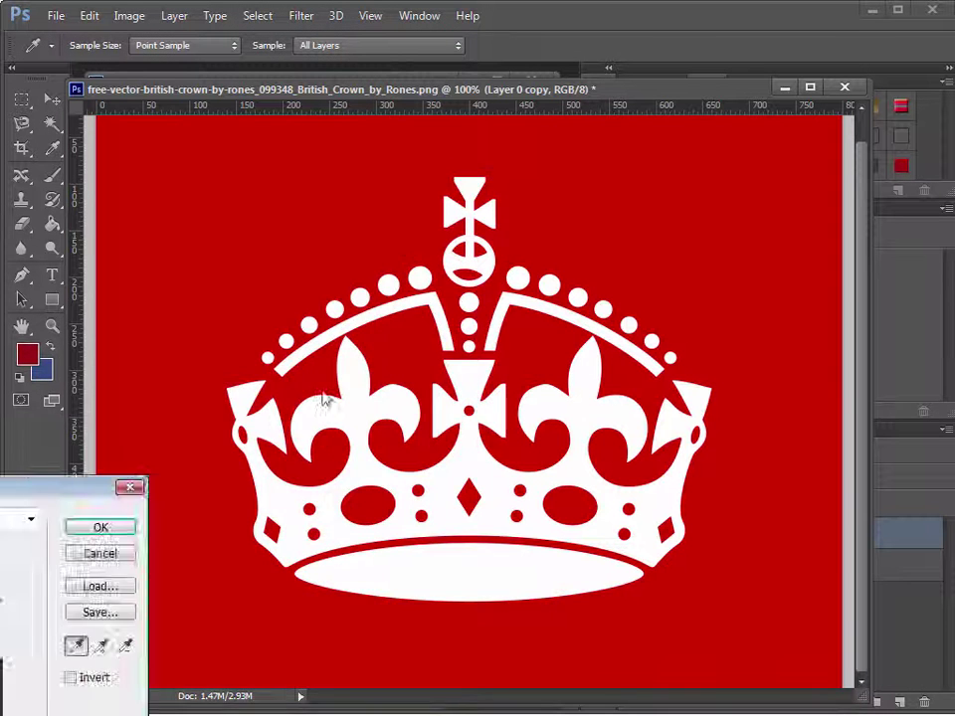
pyautogui.moveTo(345, 235); pyautogui.dragTo(349, 304)
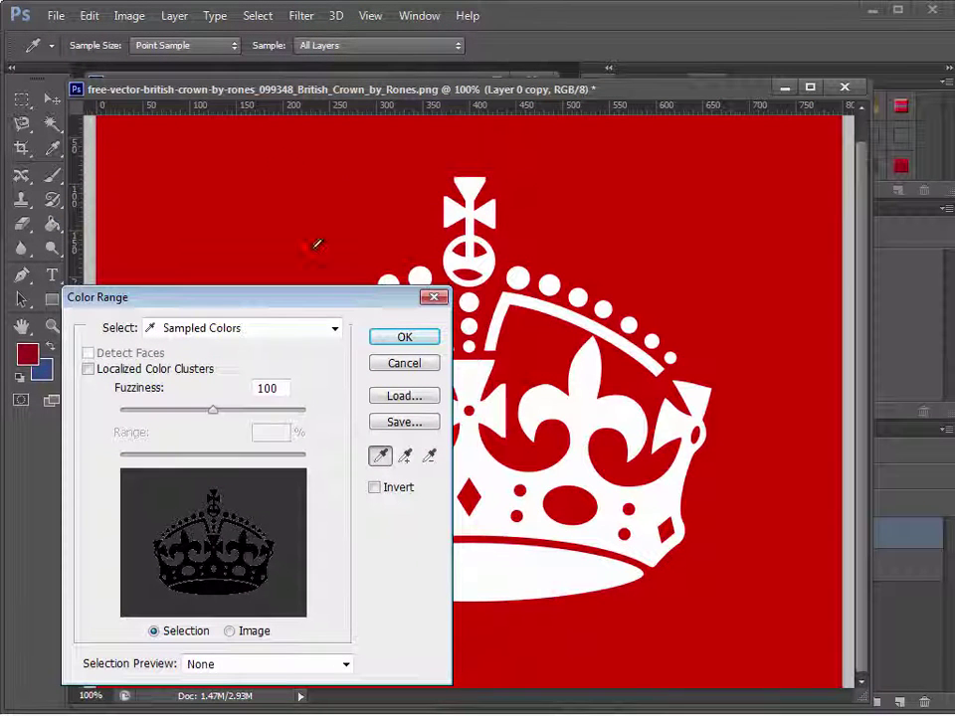
pyautogui.click(322, 184)
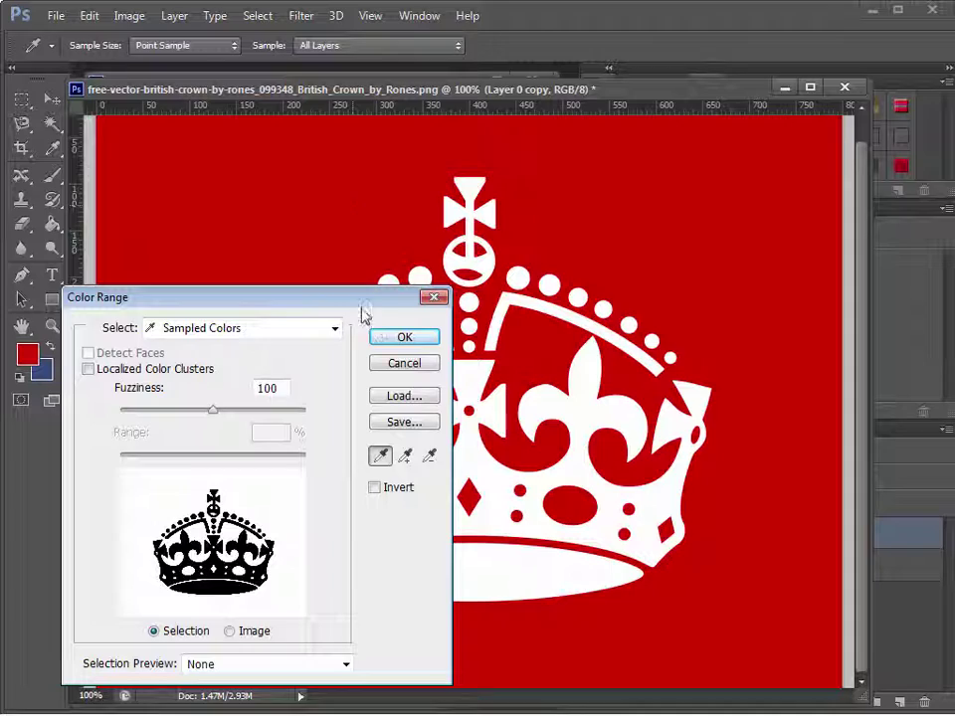
pyautogui.click(400, 337)
pyautogui.press('v')
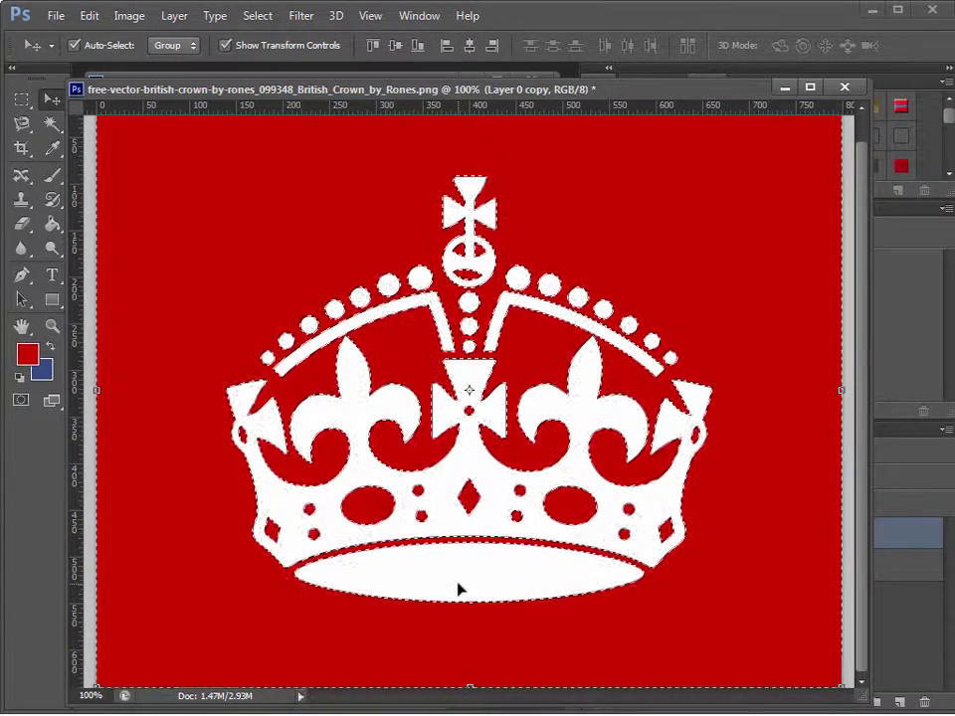
pyautogui.press('Delete')
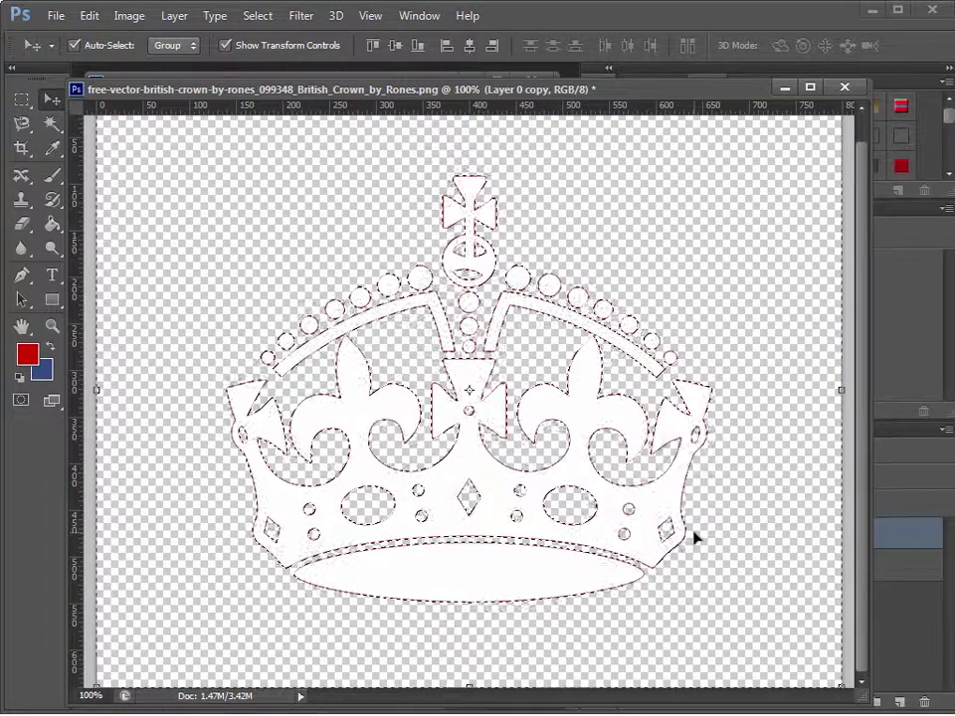
pyautogui.hotkey('ctrl', 'd')
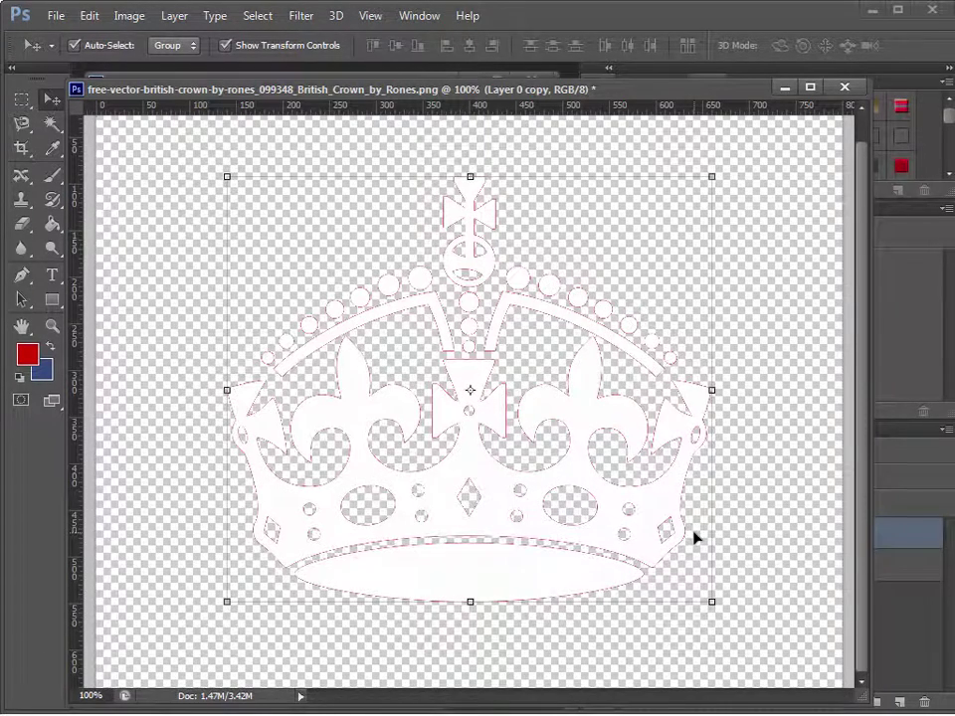
# Apply a white (ffffff) Color Overlay to the cut-out crown on Layer 0 copy
pyautogui.moveTo(497, 77); pyautogui.dragTo(406, 87)
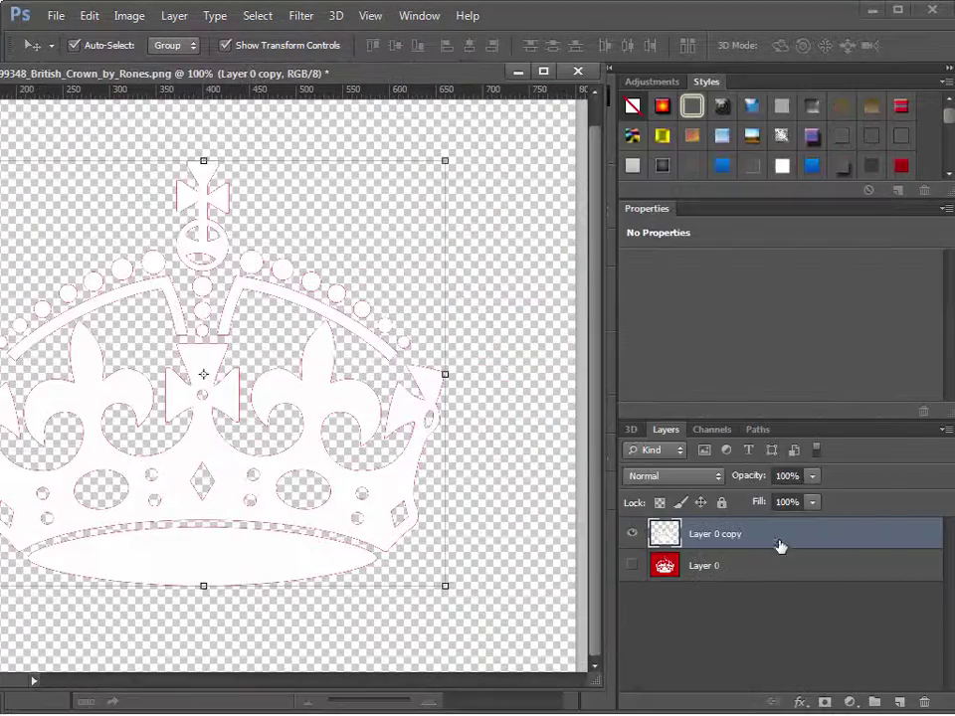
pyautogui.doubleClick(762, 535)
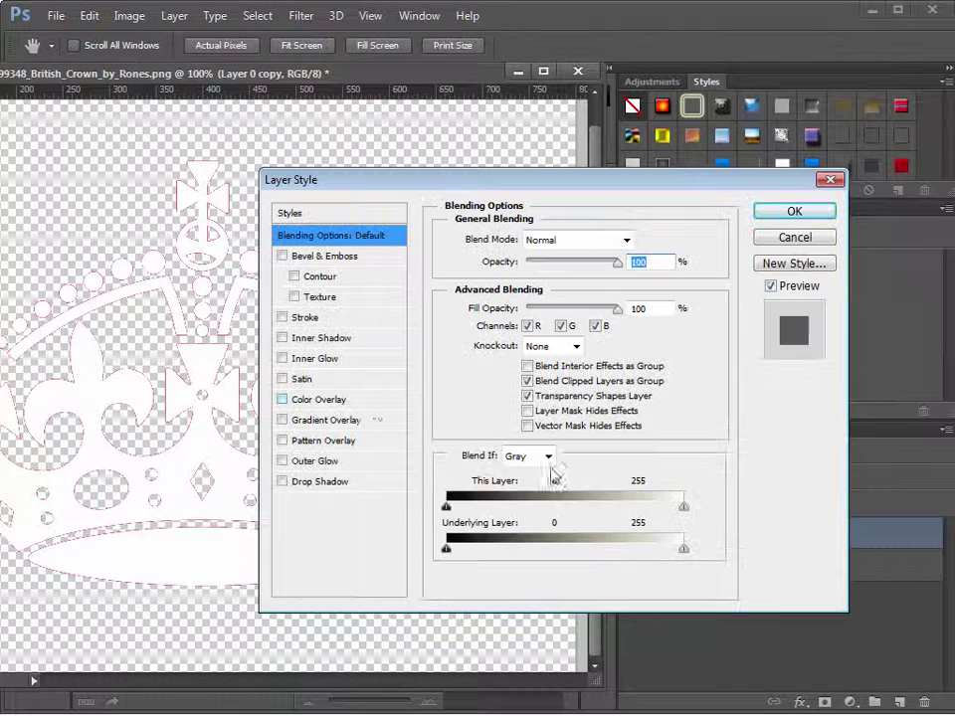
pyautogui.click(373, 400)
pyautogui.click(642, 240)
pyautogui.click(282, 346)
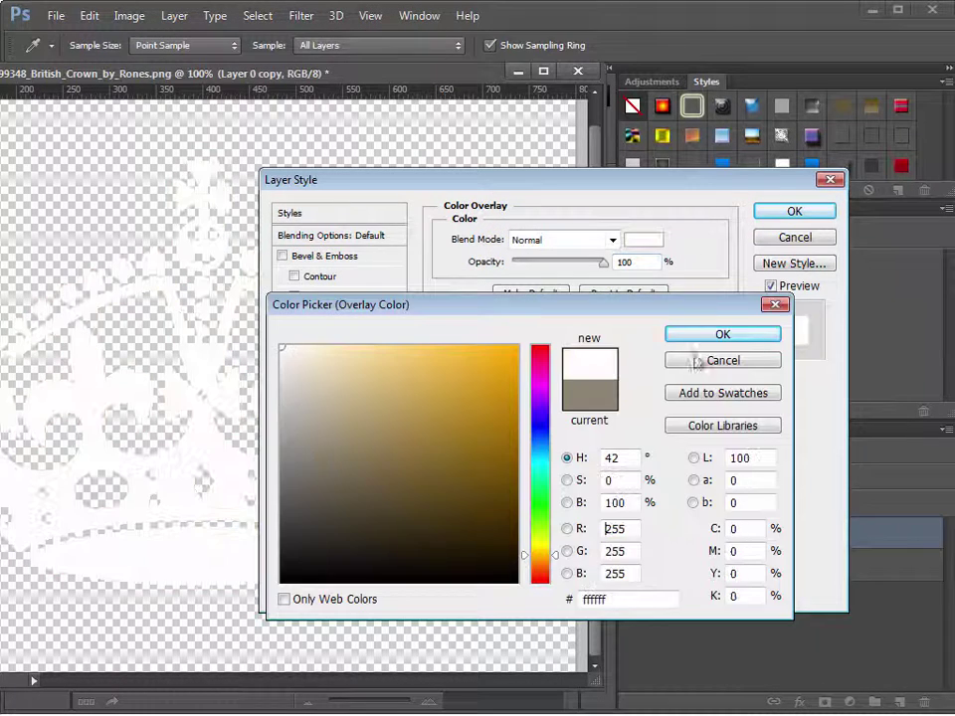
pyautogui.click(723, 334)
pyautogui.click(795, 211)
pyautogui.moveTo(455, 74); pyautogui.dragTo(716, 77)
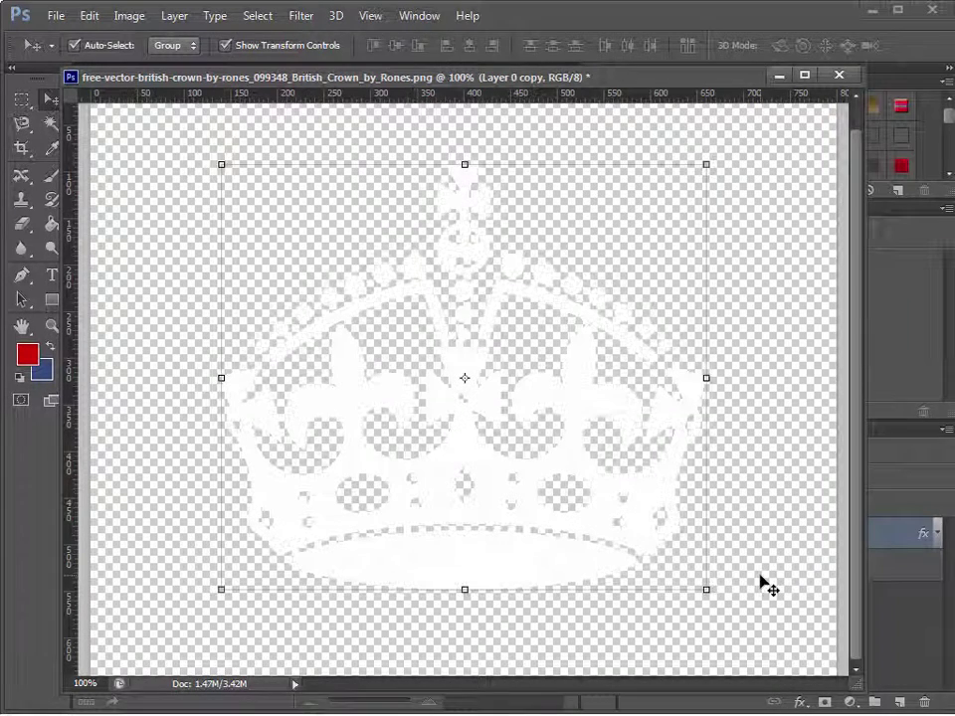
# Close the crown image without saving and reposition the Layer 1 crown over the text in design-1.psd
pyautogui.click(838, 75)
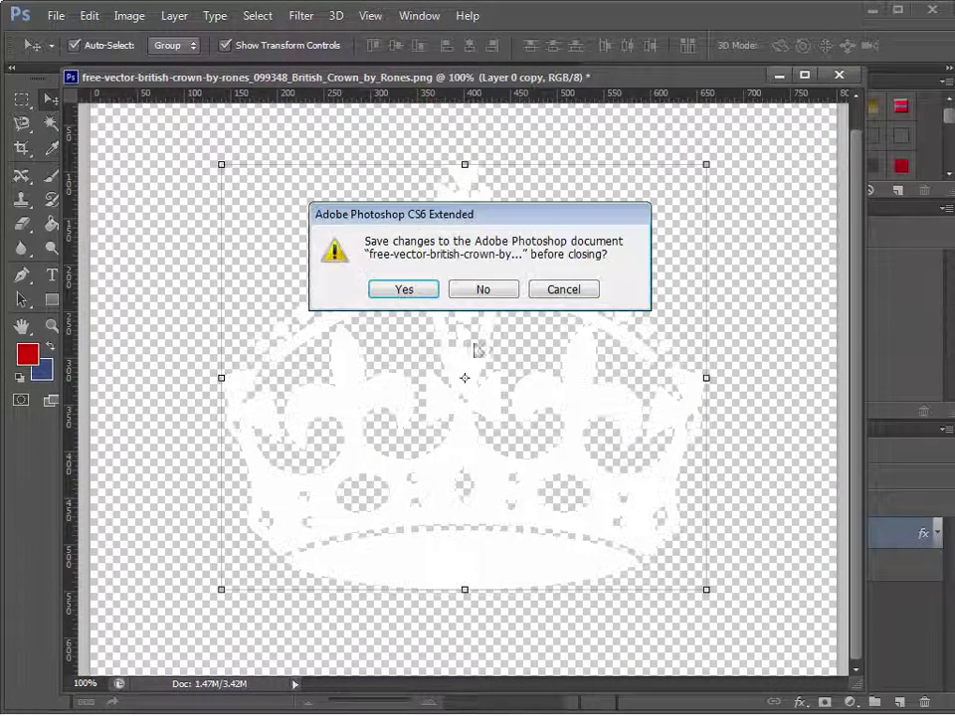
pyautogui.click(484, 290)
pyautogui.moveTo(554, 678); pyautogui.dragTo(646, 703)
pyautogui.moveTo(388, 492); pyautogui.dragTo(468, 562)
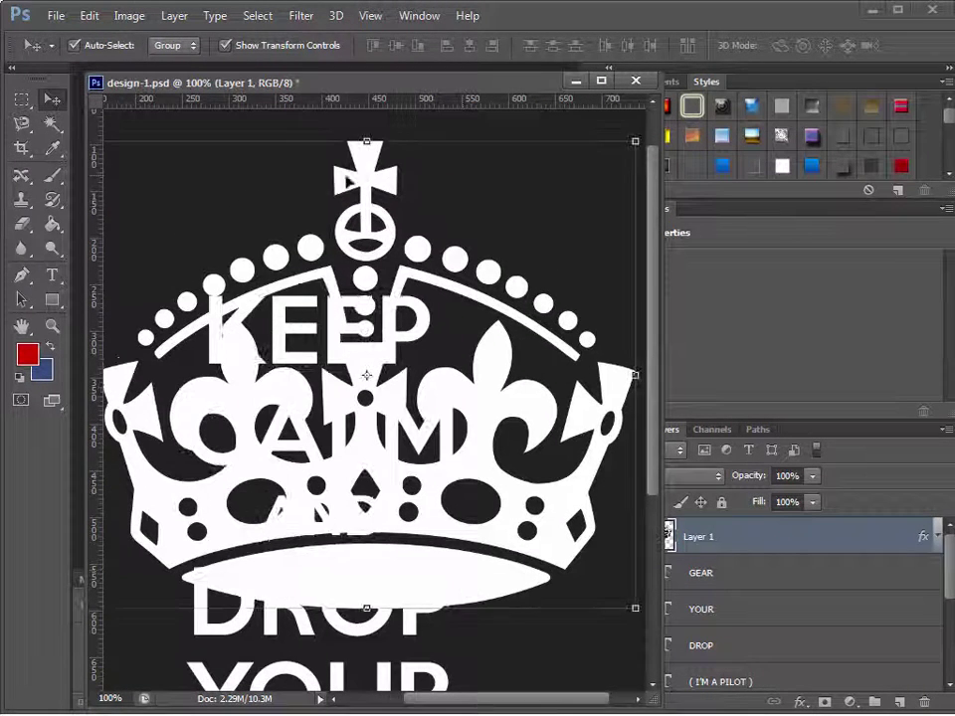
pyautogui.moveTo(408, 392); pyautogui.dragTo(396, 380)
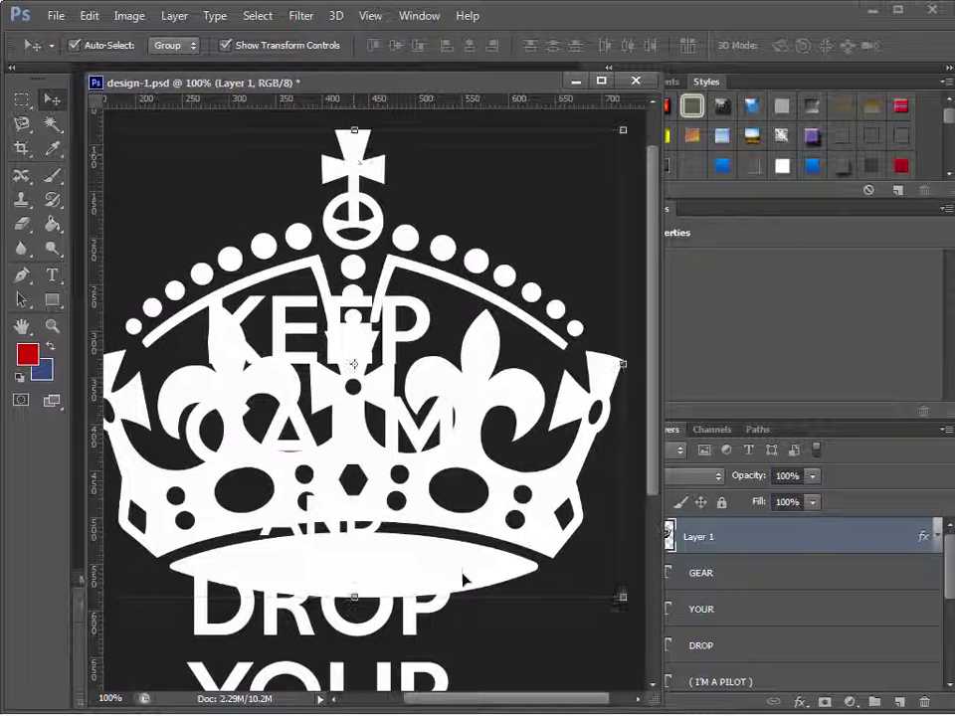
pyautogui.moveTo(447, 87); pyautogui.dragTo(370, 63)
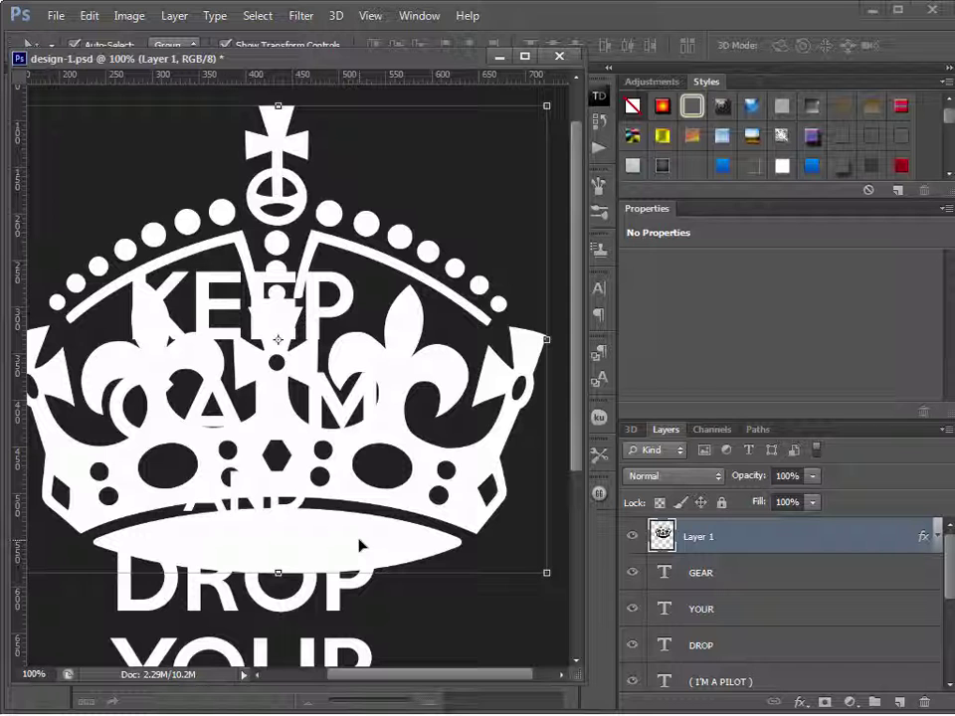
pyautogui.moveTo(360, 545); pyautogui.dragTo(365, 549)
# Try scaling the Layer 1 crown down with Free Transform, and undo the scaling
pyautogui.hotkey('ctrl', 't')
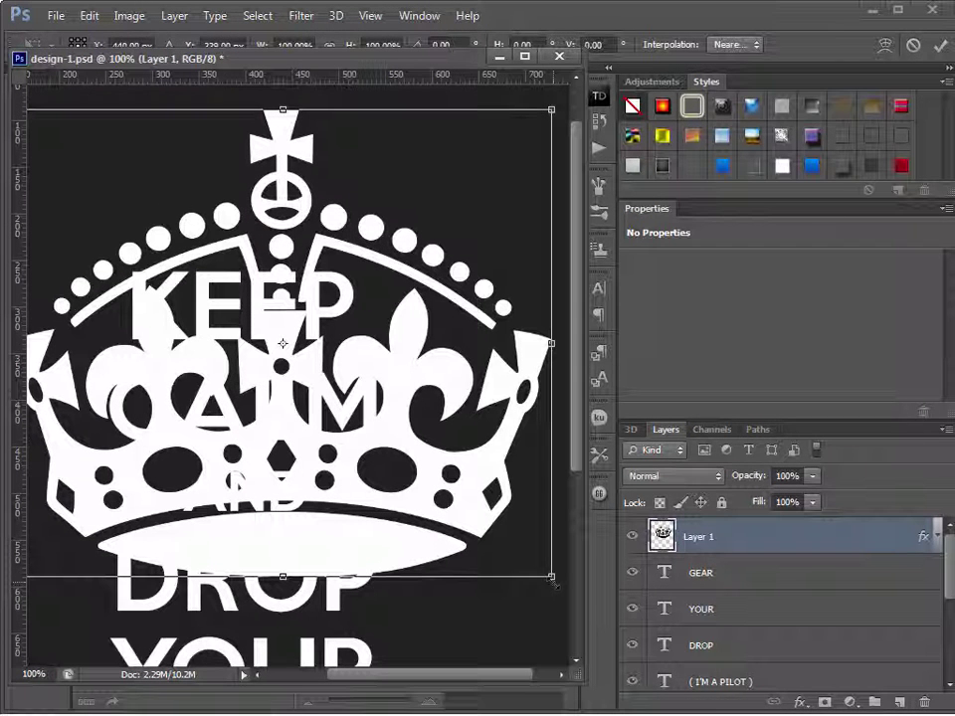
pyautogui.moveTo(552, 577); pyautogui.dragTo(214, 284)
pyautogui.press('Return')
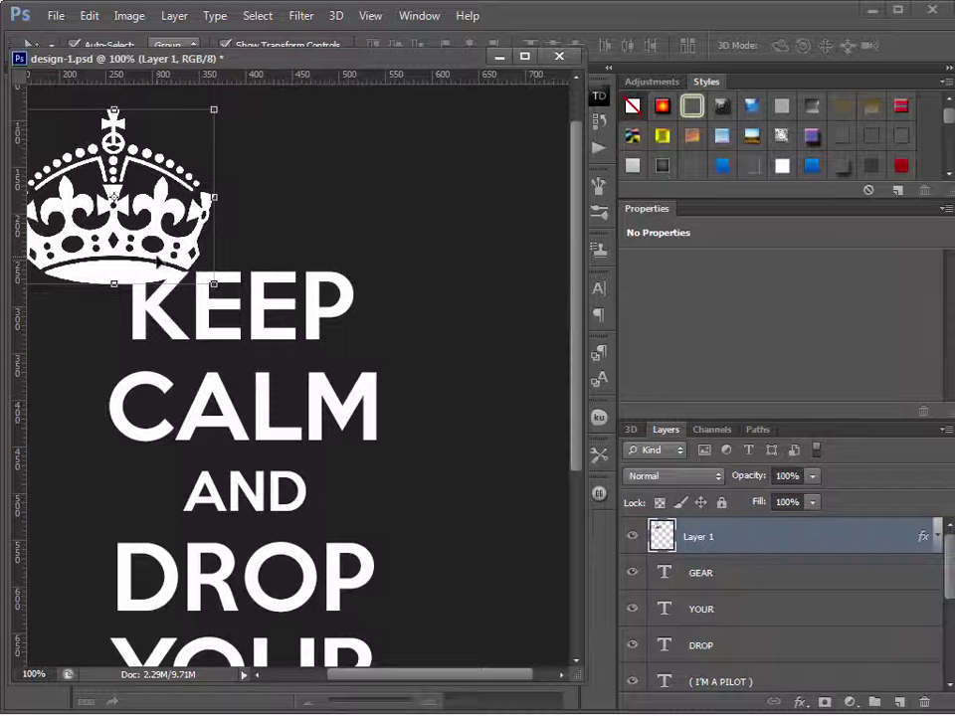
pyautogui.hotkey('ctrl', 'z')
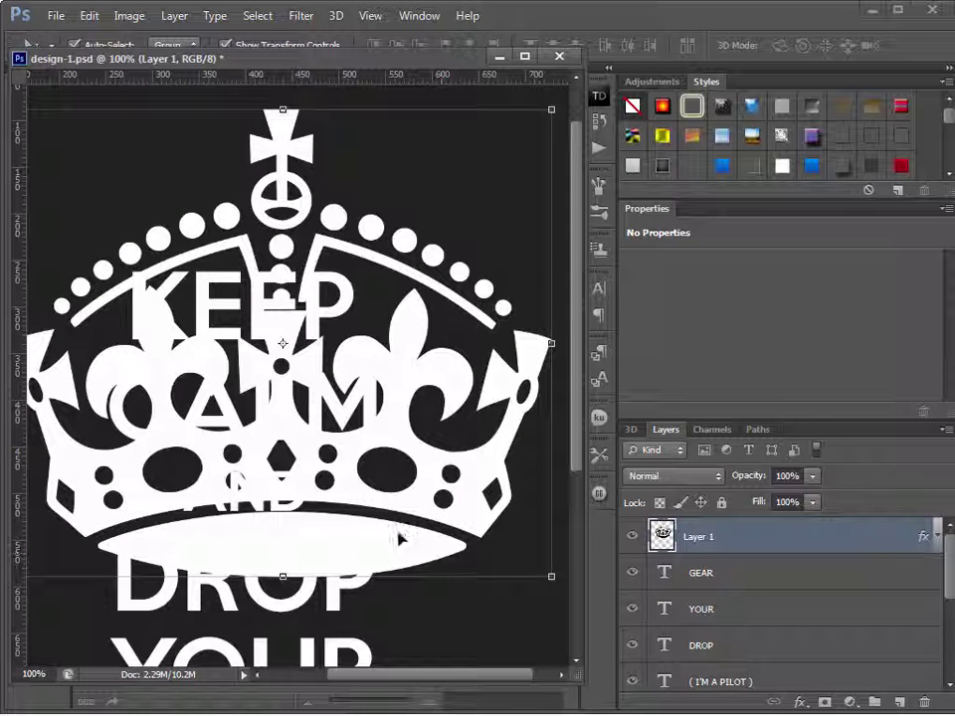
# Try rasterizing the layer style of the Layer 1 crown
pyautogui.rightClick(745, 540)
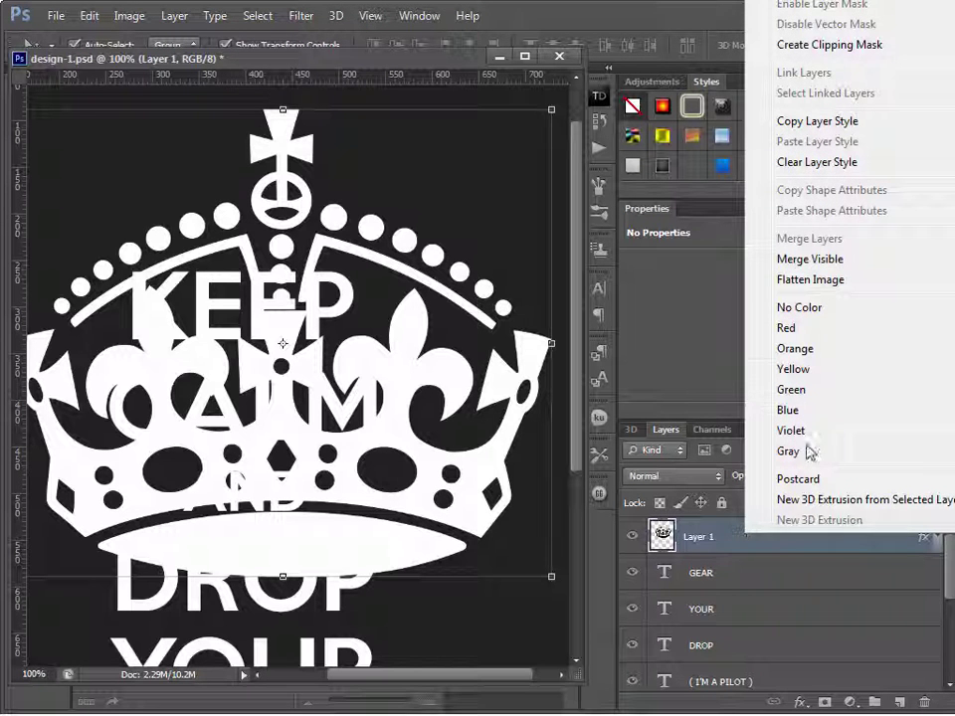
pyautogui.click(703, 17)
pyautogui.doubleClick(703, 17)
pyautogui.rightClick(746, 703)
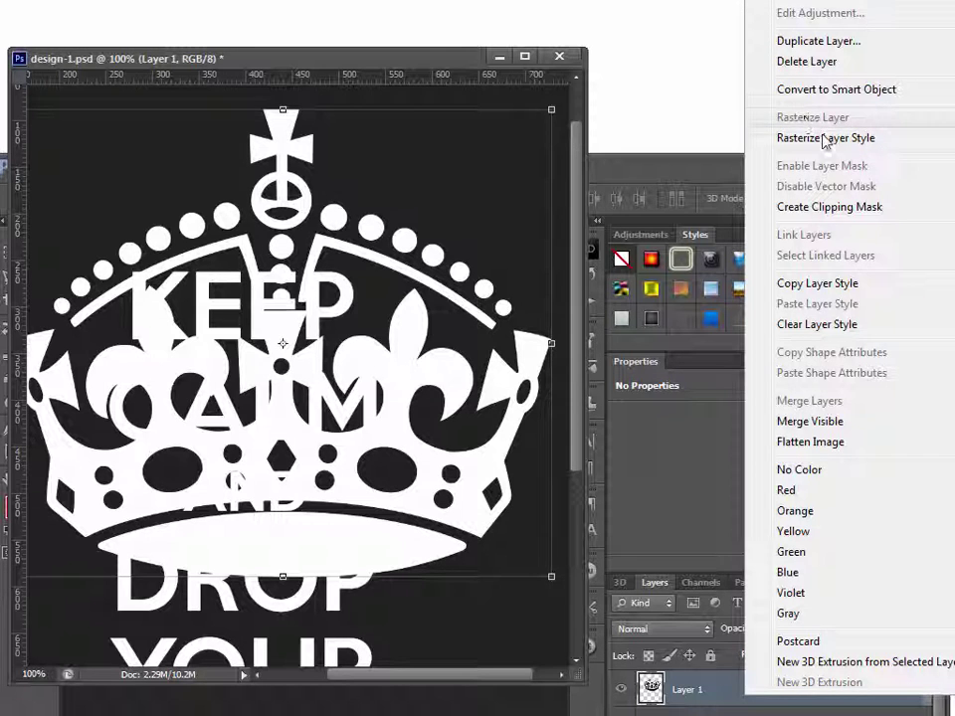
pyautogui.click(826, 137)
pyautogui.moveTo(710, 183); pyautogui.dragTo(719, 28)
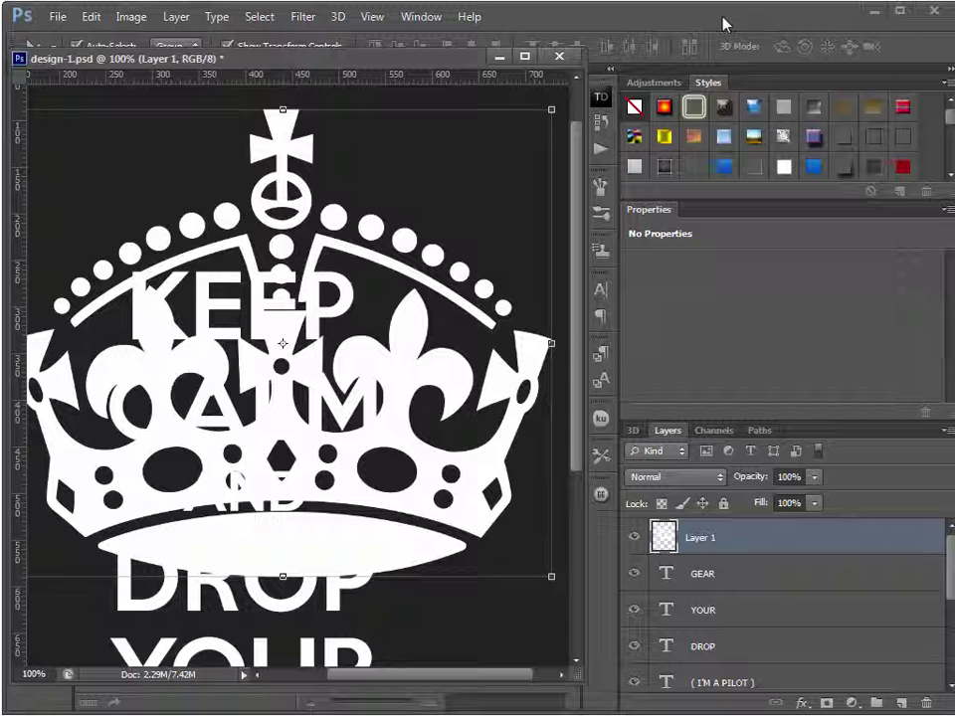
# Convert the Layer 1 crown with its Color Overlay to a Smart Object
pyautogui.moveTo(723, 24); pyautogui.dragTo(718, 155)
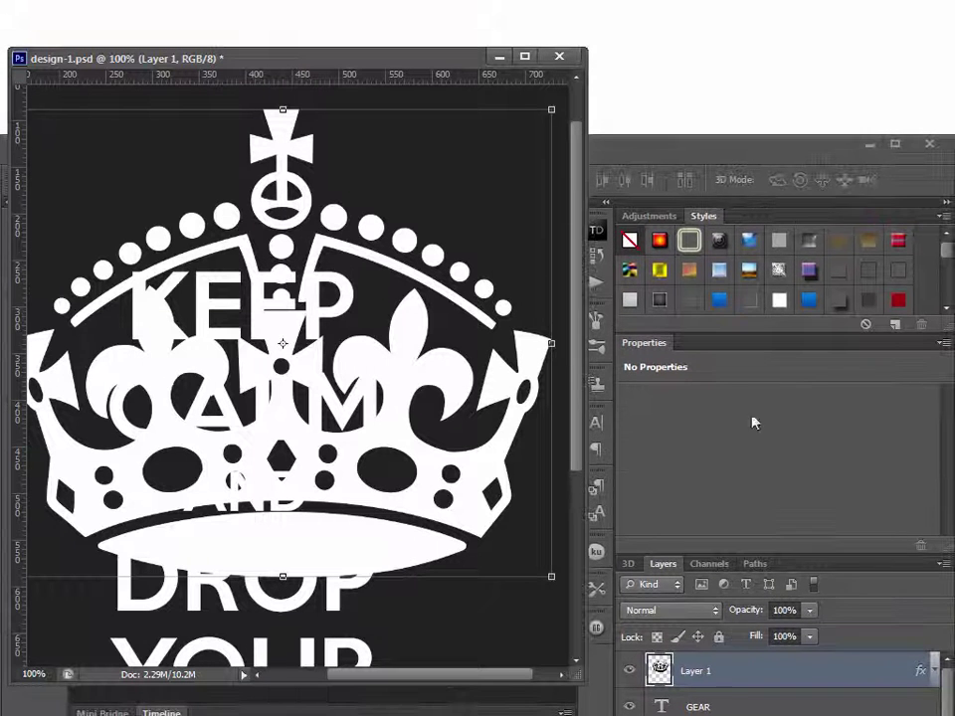
pyautogui.rightClick(748, 677)
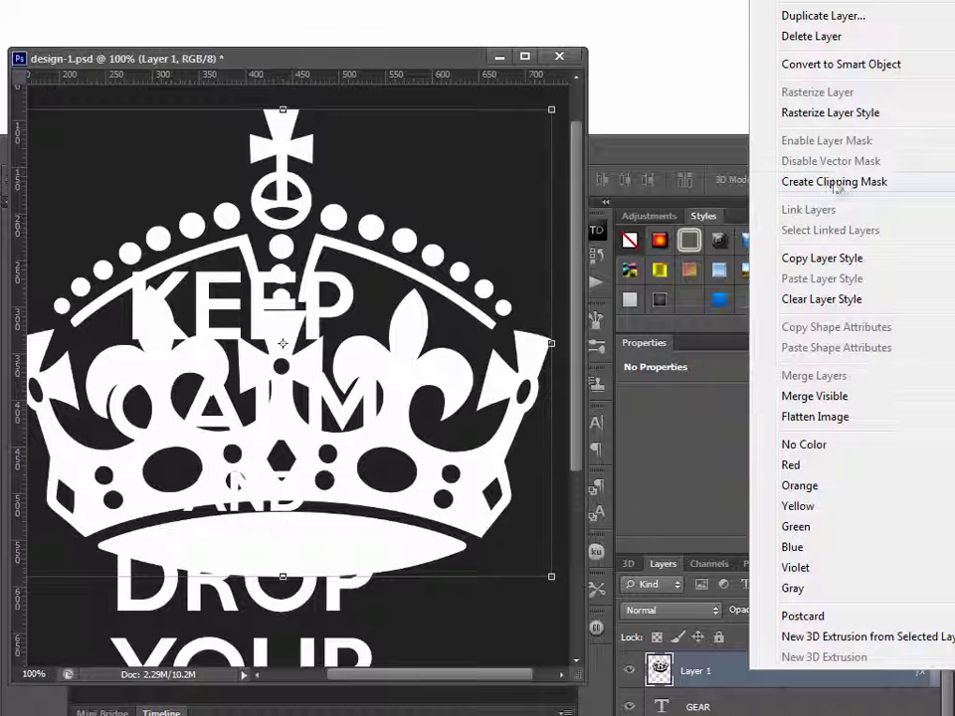
pyautogui.click(809, 68)
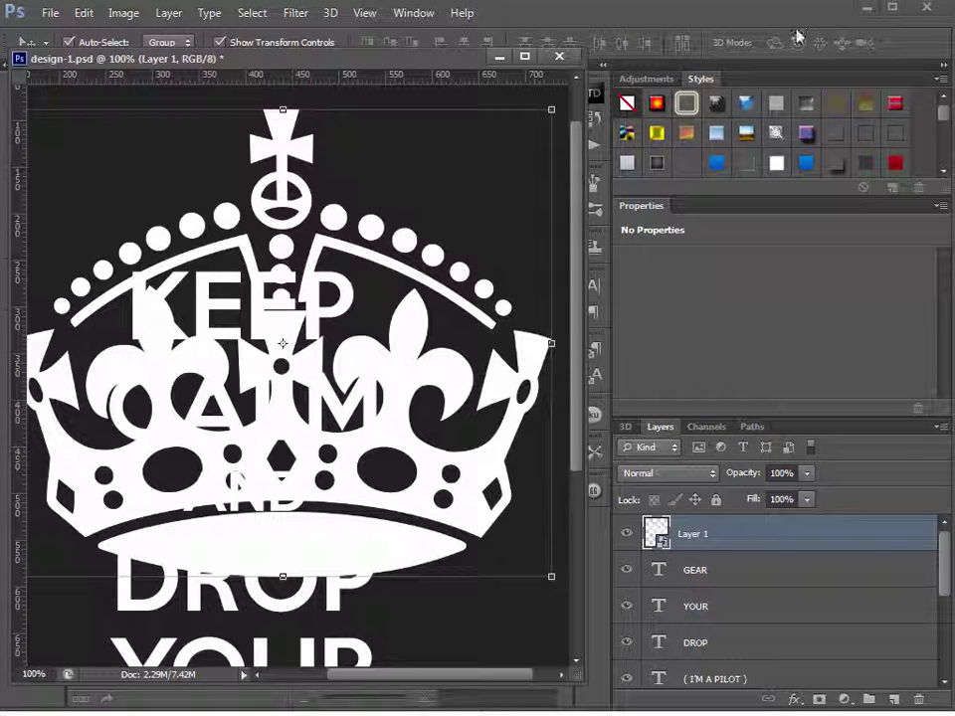
# Scale the crown Smart Object down to about 63%, shift it slightly, and enlarge it to about 78%
pyautogui.hotkey('ctrl', 't')
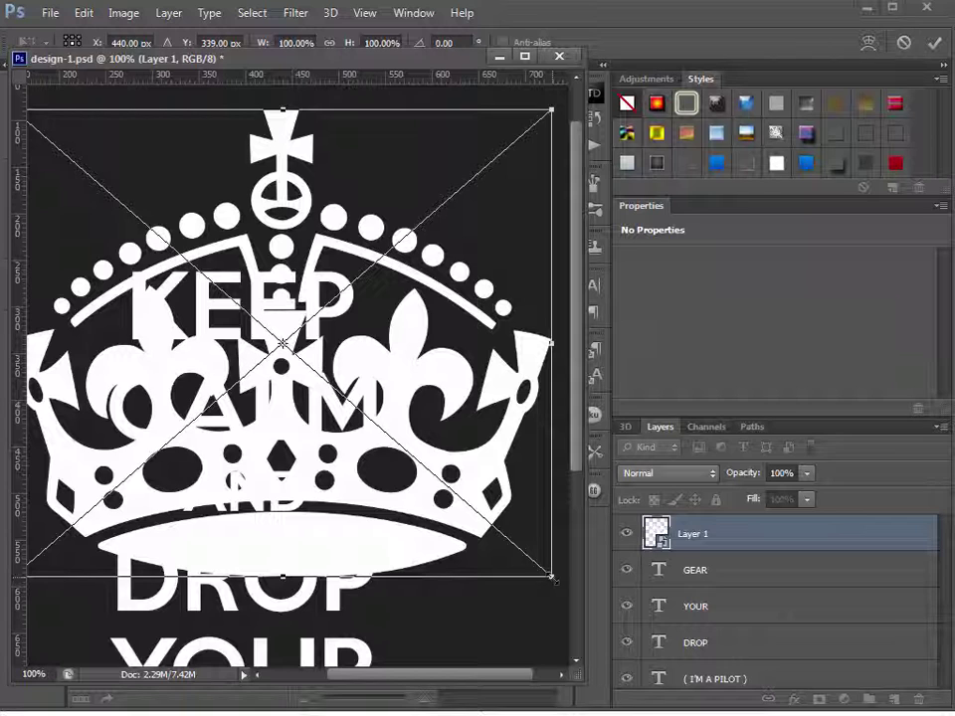
pyautogui.moveTo(553, 577); pyautogui.dragTo(351, 401)
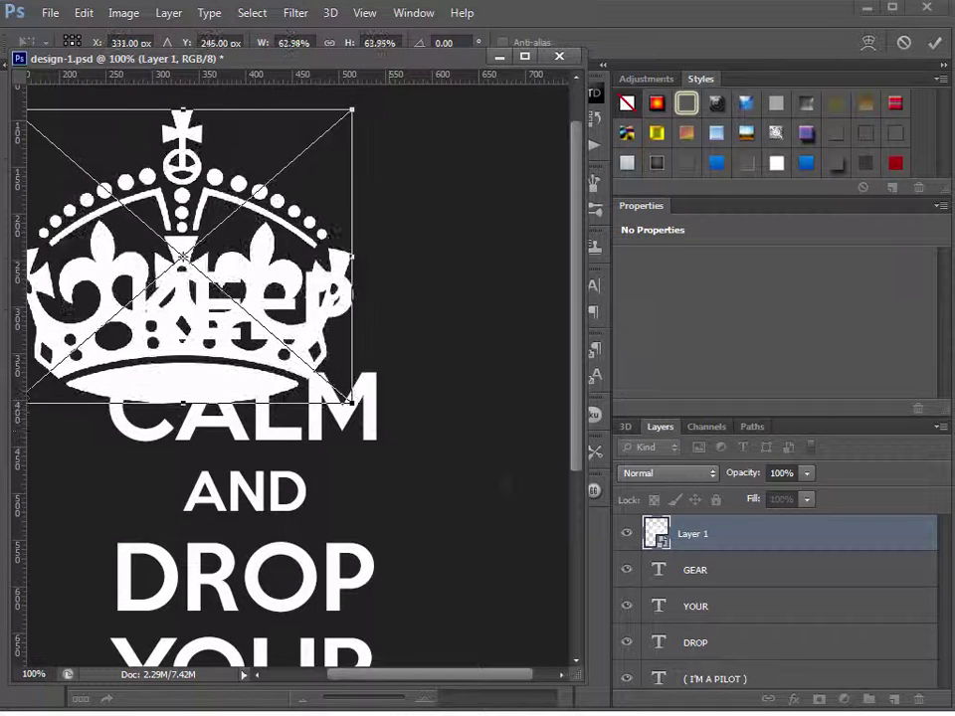
pyautogui.press('Return')
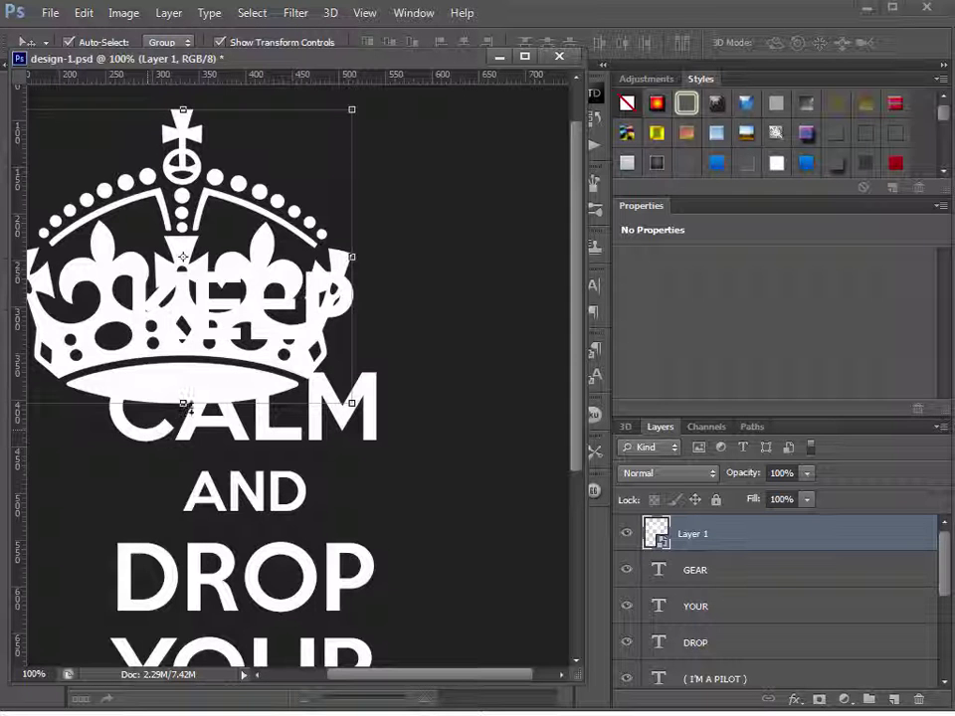
pyautogui.moveTo(214, 388); pyautogui.dragTo(247, 379)
pyautogui.moveTo(382, 393); pyautogui.dragTo(465, 464)
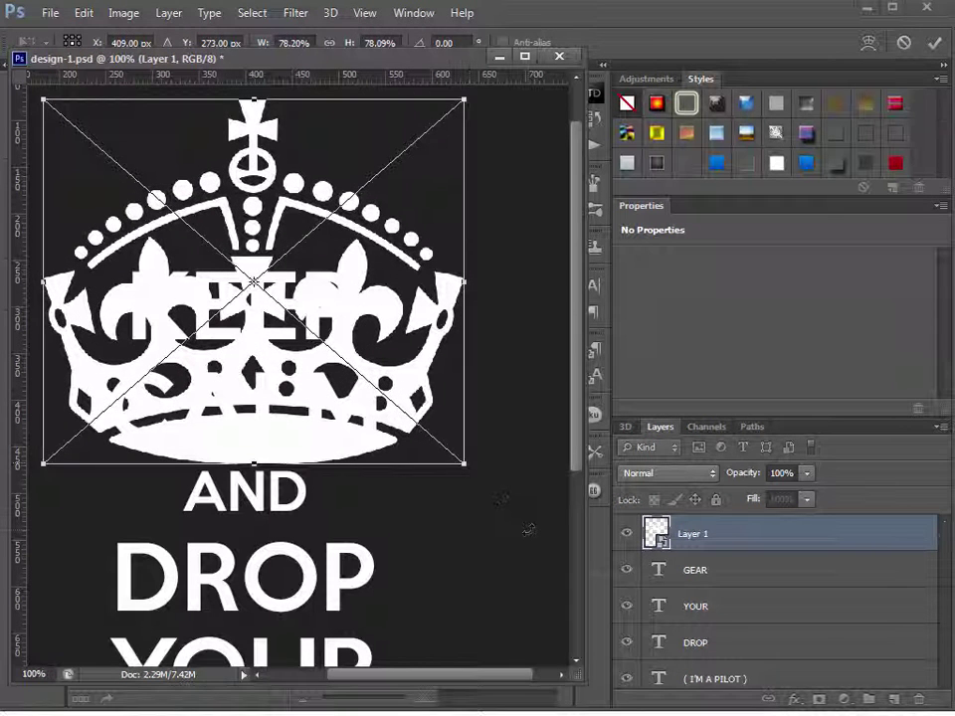
pyautogui.press('Return')
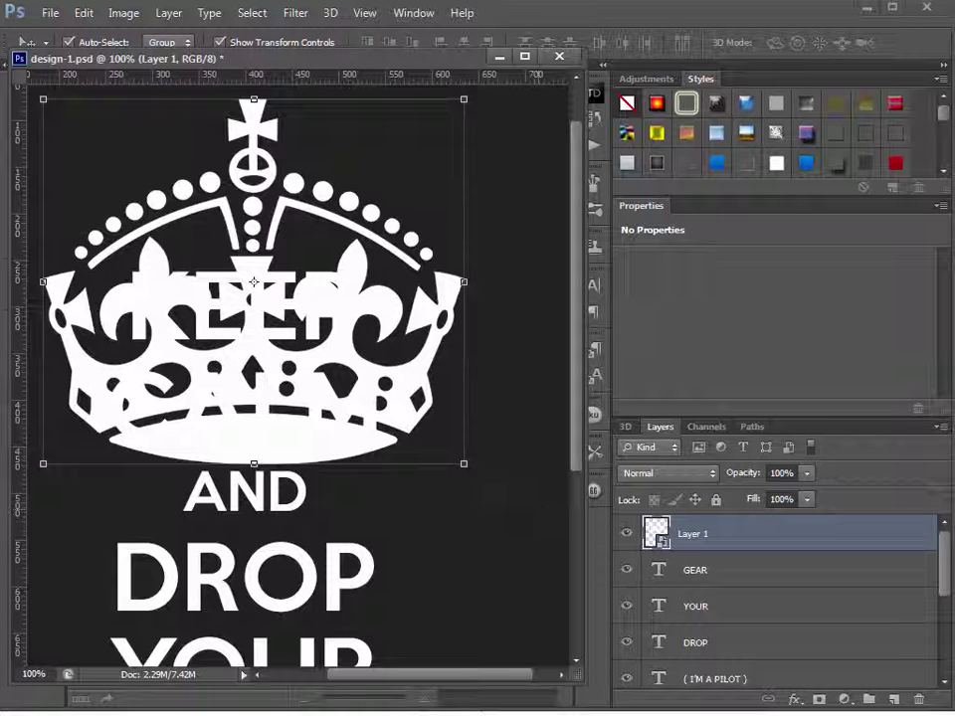
# Scale the crown Smart Object to about 40% and center it just above the word KEEP
pyautogui.moveTo(464, 463); pyautogui.dragTo(259, 286)
pyautogui.moveTo(130, 207); pyautogui.dragTo(223, 185)
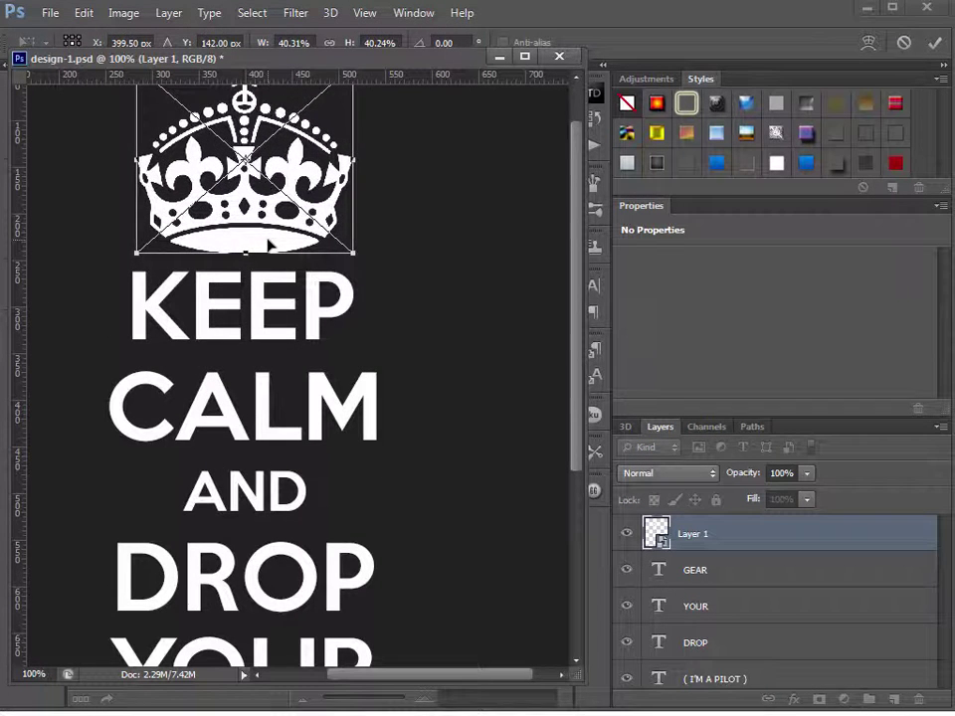
pyautogui.press('Return')
pyautogui.moveTo(488, 60); pyautogui.dragTo(602, 59)
pyautogui.click(45, 324)
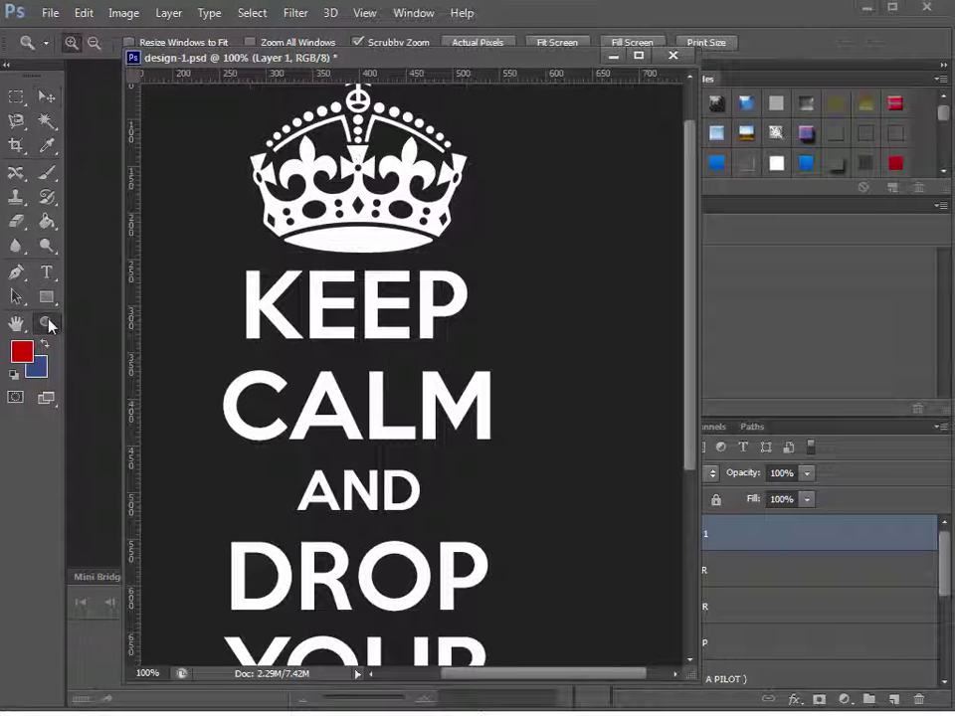
pyautogui.press('alt')
pyautogui.keyDown('alt'); pyautogui.click(265, 353); pyautogui.keyUp('alt')
pyautogui.keyDown('alt'); pyautogui.click(260, 333); pyautogui.keyUp('alt')
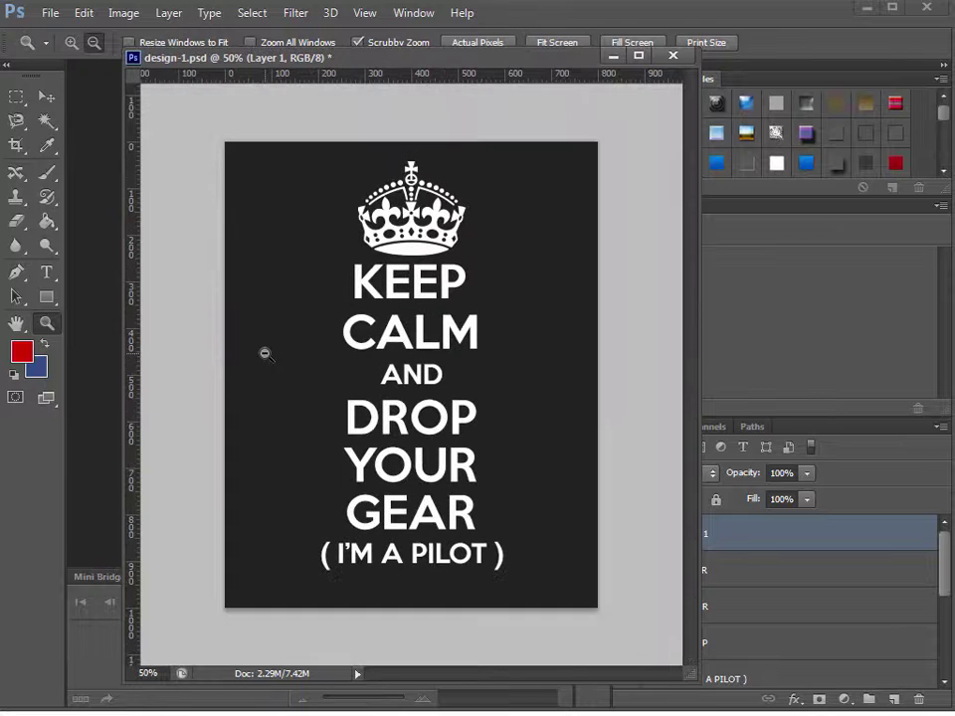
# Scale the crown Smart Object down about its center and move it just above the word KEEP
pyautogui.click(48, 99)
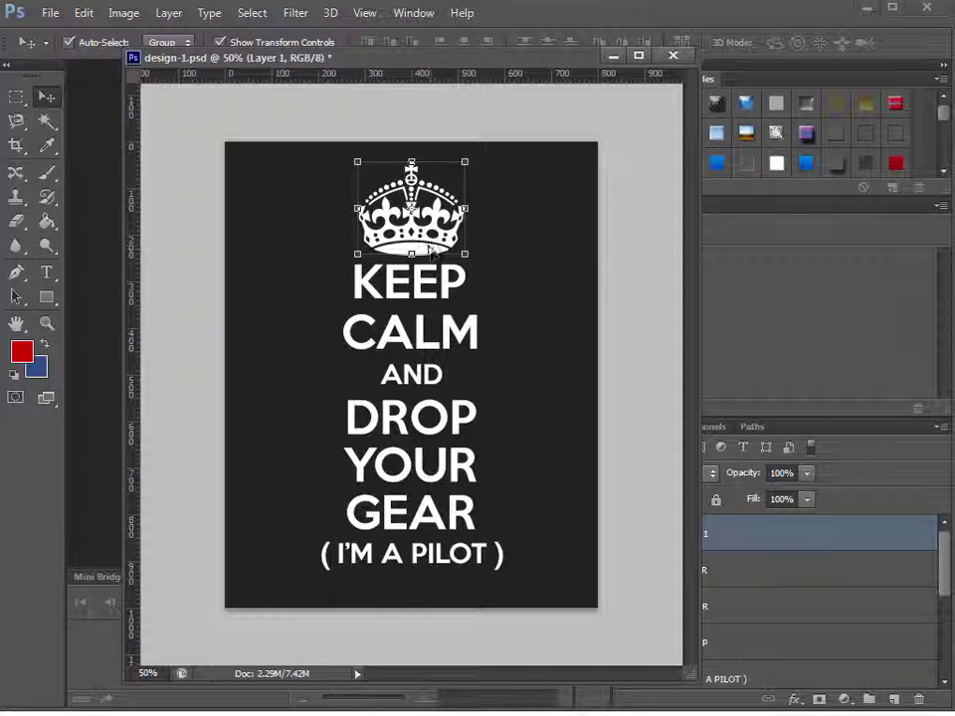
pyautogui.moveTo(430, 242); pyautogui.dragTo(431, 251)
pyautogui.hotkey('ctrl', 't')
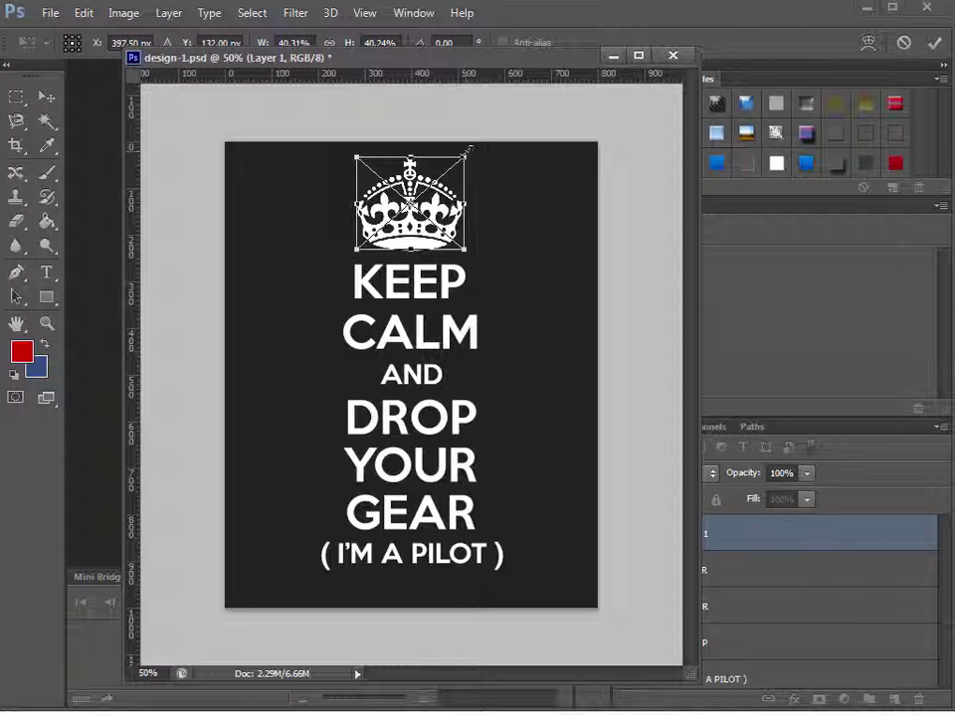
pyautogui.moveTo(466, 151); pyautogui.dragTo(451, 162)
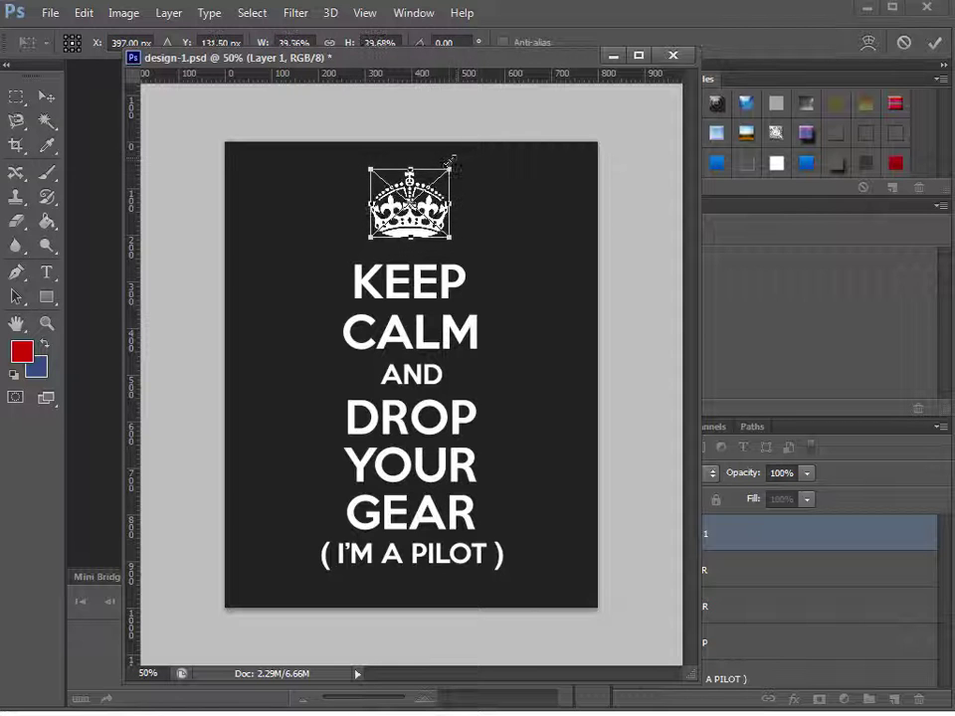
pyautogui.press('Return')
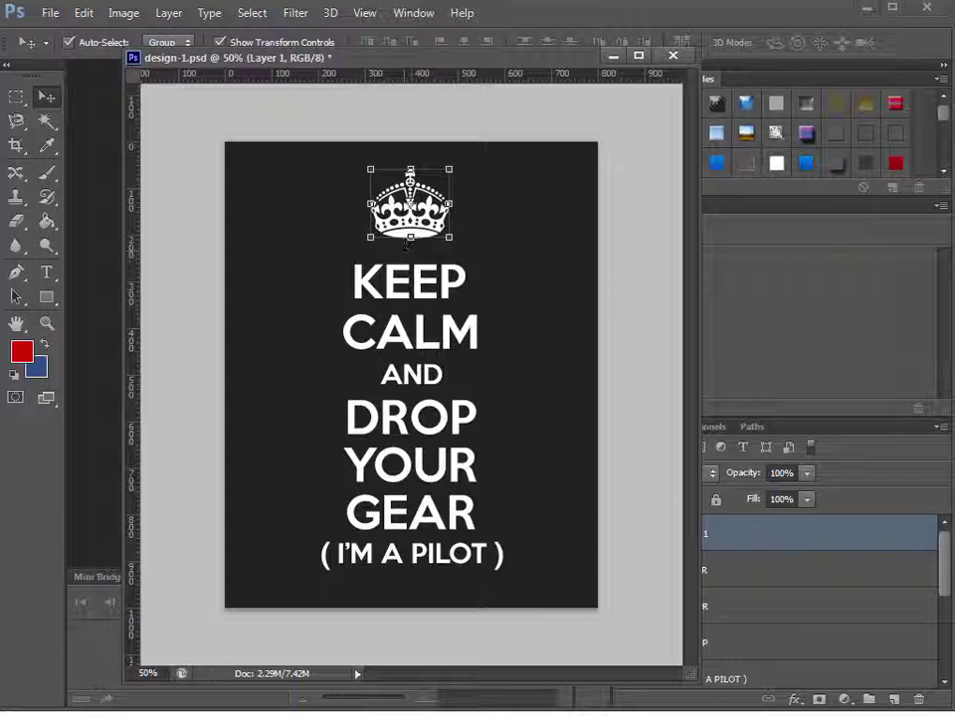
pyautogui.moveTo(426, 239); pyautogui.dragTo(426, 250)
pyautogui.click(634, 404)
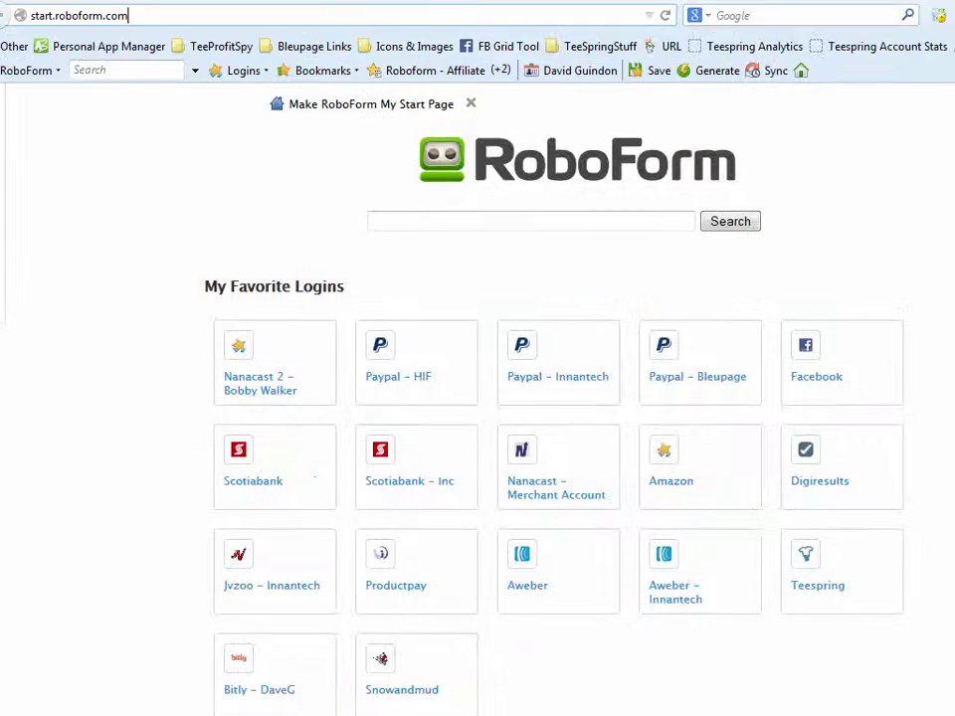
# Switch to Teeview in the browser, search the campaigns for "keep calm", and look through the resulting shirt designs
pyautogui.click(41, 643)
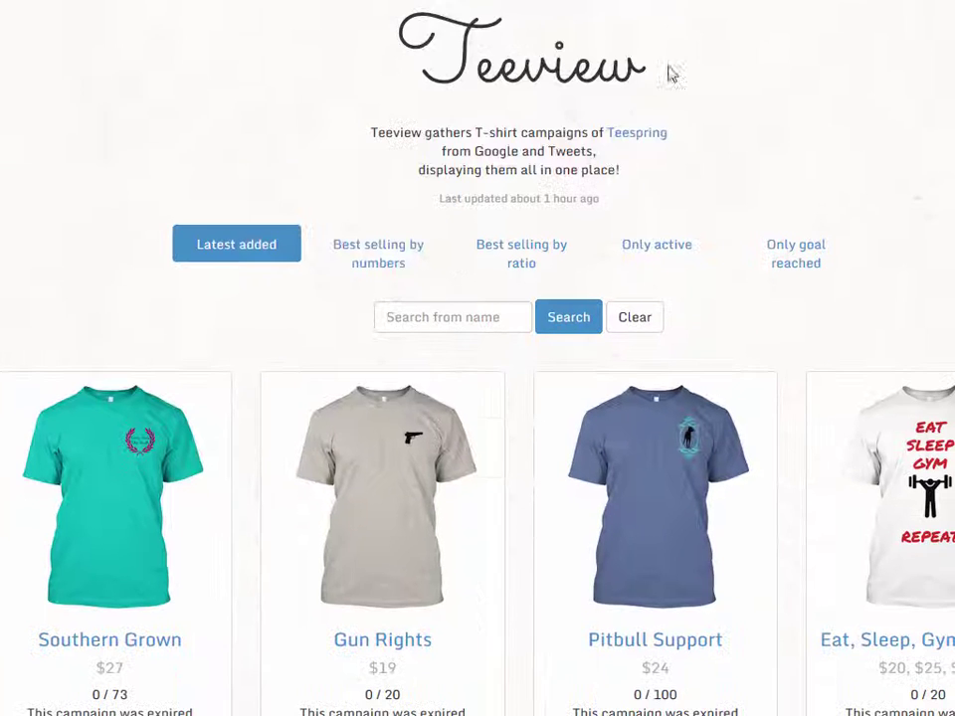
pyautogui.click(471, 466)
pyautogui.write('keep calm')
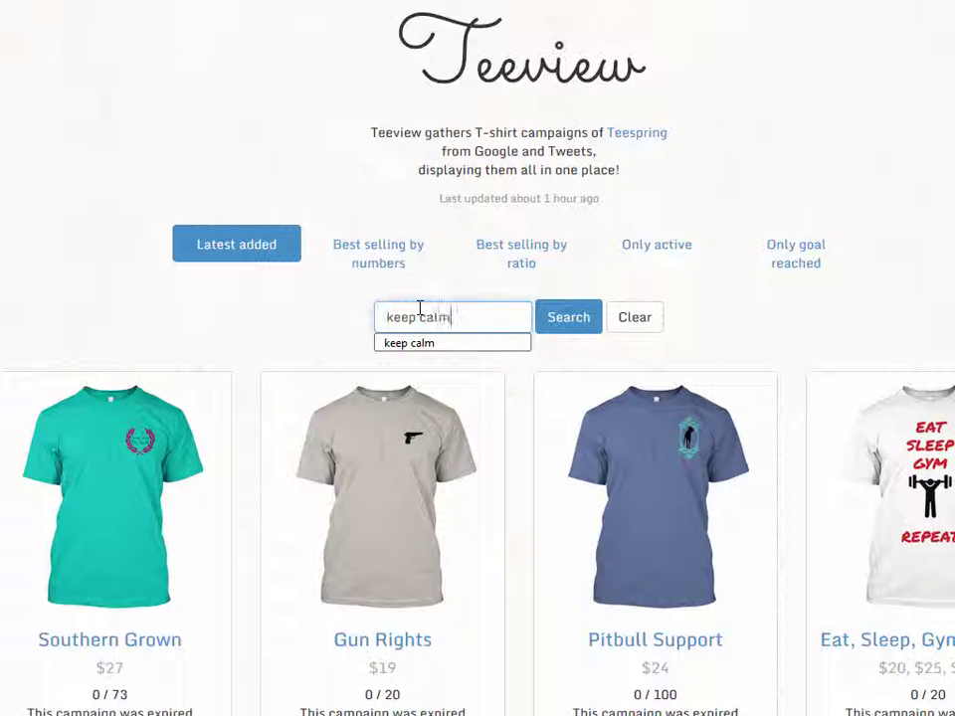
pyautogui.press('Return')
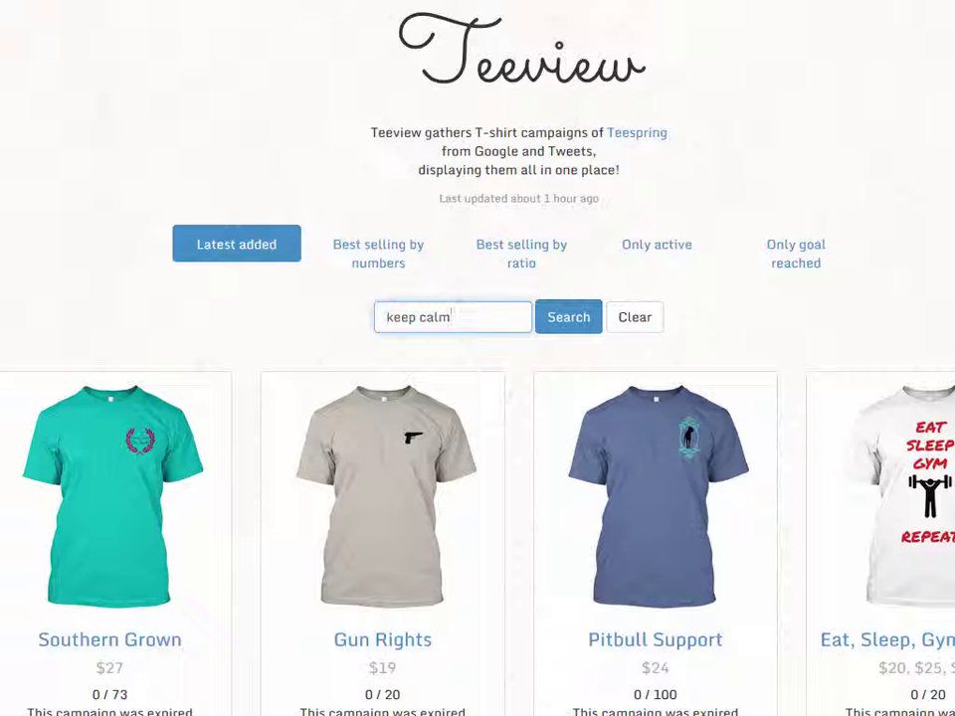
pyautogui.press('Return')
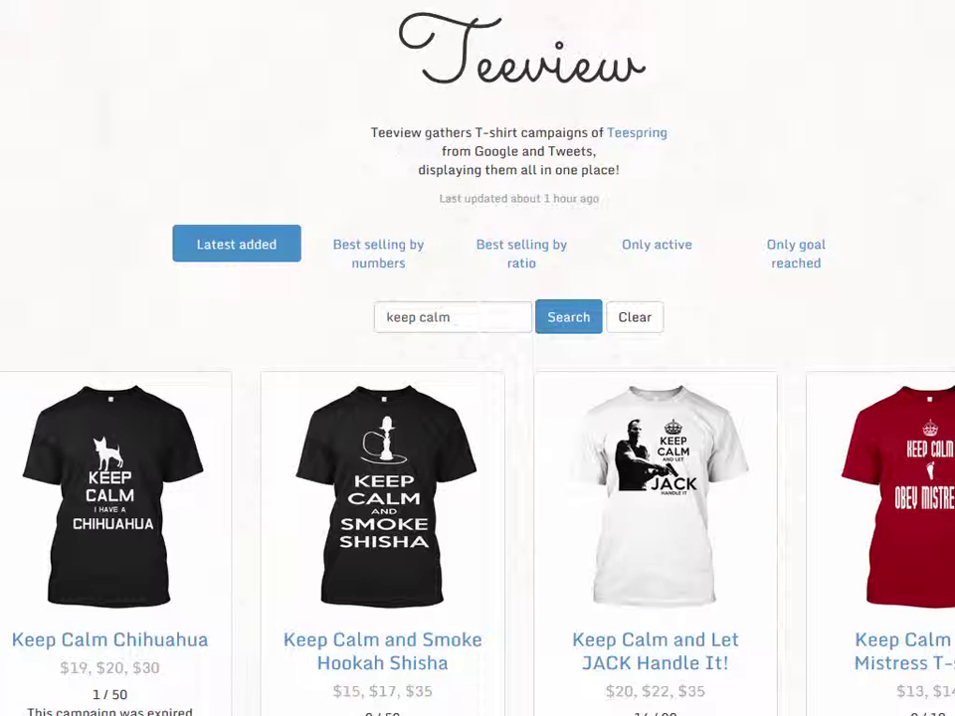
pyautogui.scroll(-2, 477, 398)
pyautogui.scroll(-6, 478, 358)
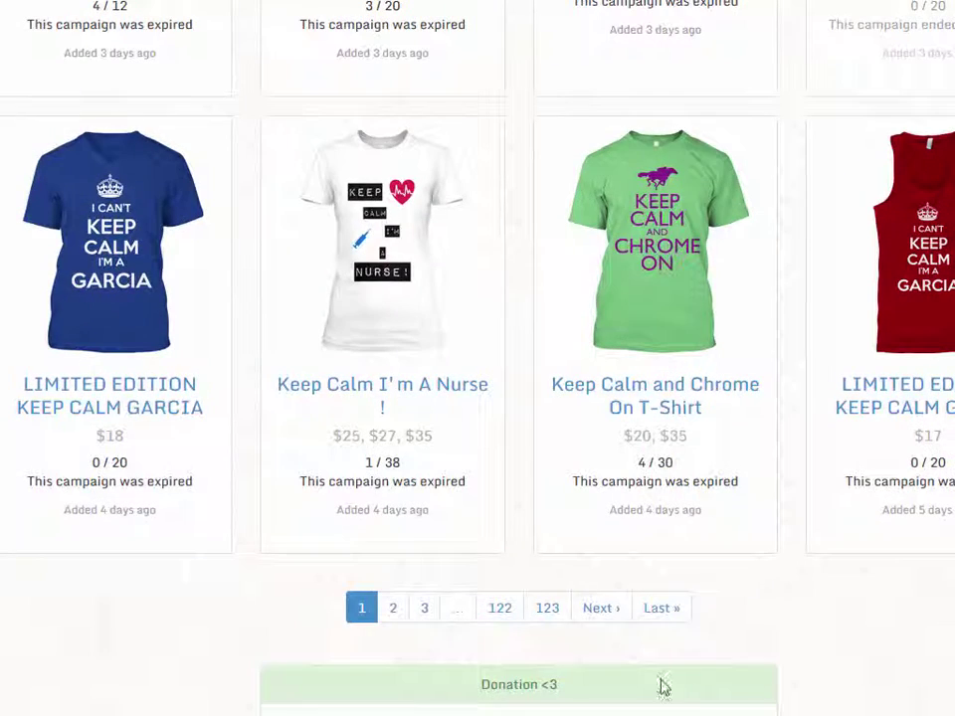
pyautogui.click(601, 607)
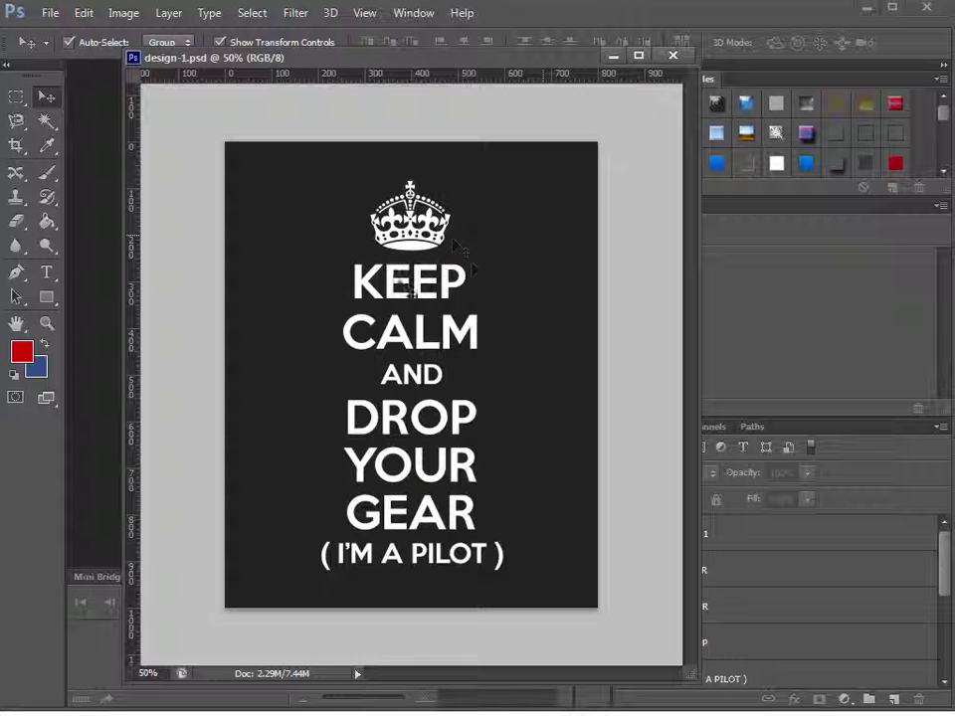
# Return to design-1.psd in Photoshop and scale the crown down slightly more about its center
pyautogui.click(423, 224)
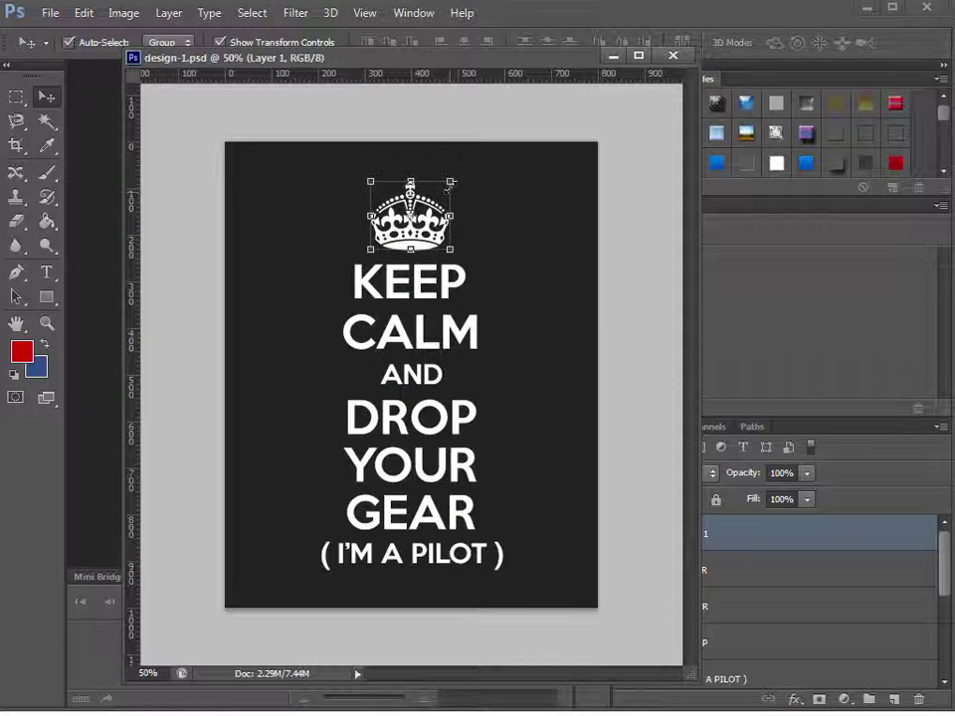
pyautogui.hotkey('ctrl', 't')
pyautogui.moveTo(451, 180); pyautogui.dragTo(445, 185)
pyautogui.press('Return')
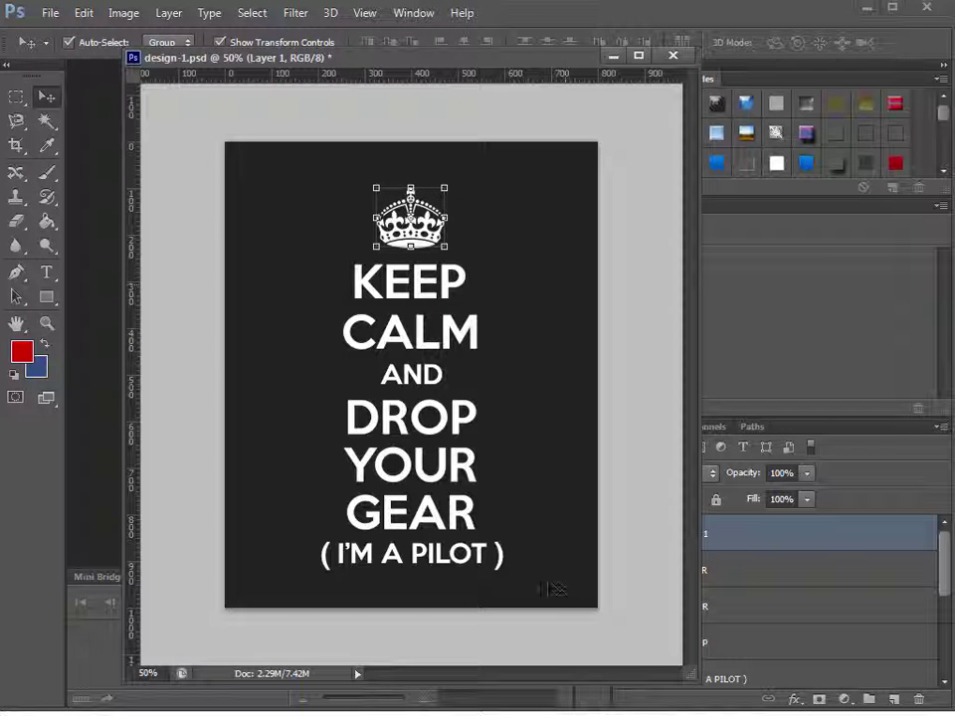
# Move the crown and all the text lines together slightly up the canvas and save the document
pyautogui.moveTo(552, 591); pyautogui.dragTo(325, 185)
pyautogui.moveTo(417, 281); pyautogui.dragTo(414, 266)
pyautogui.click(526, 379)
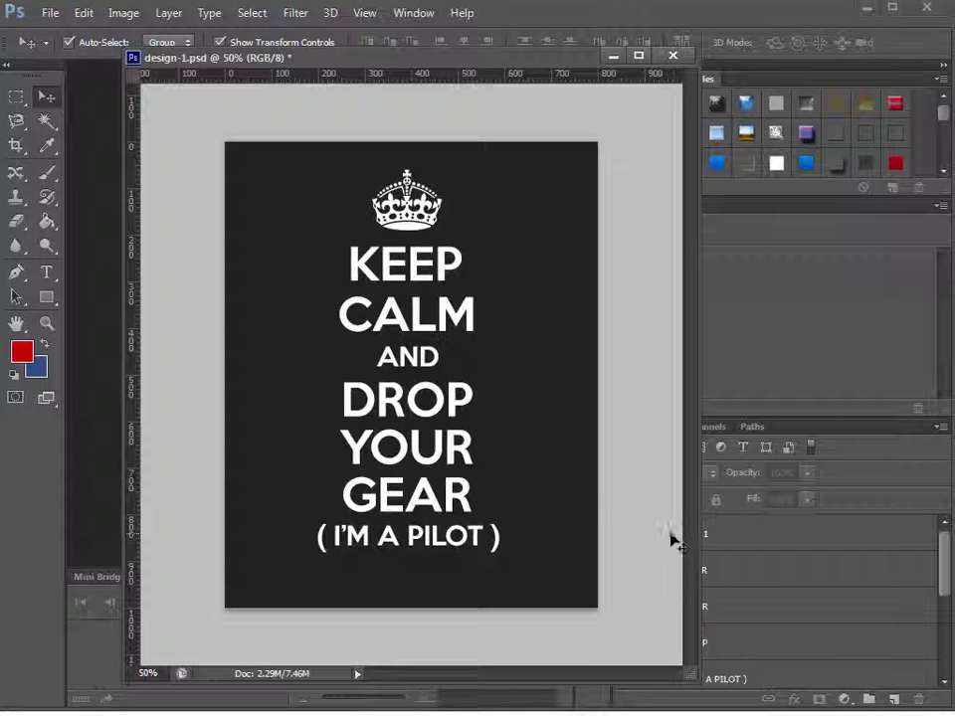
pyautogui.hotkey('ctrl', 's')
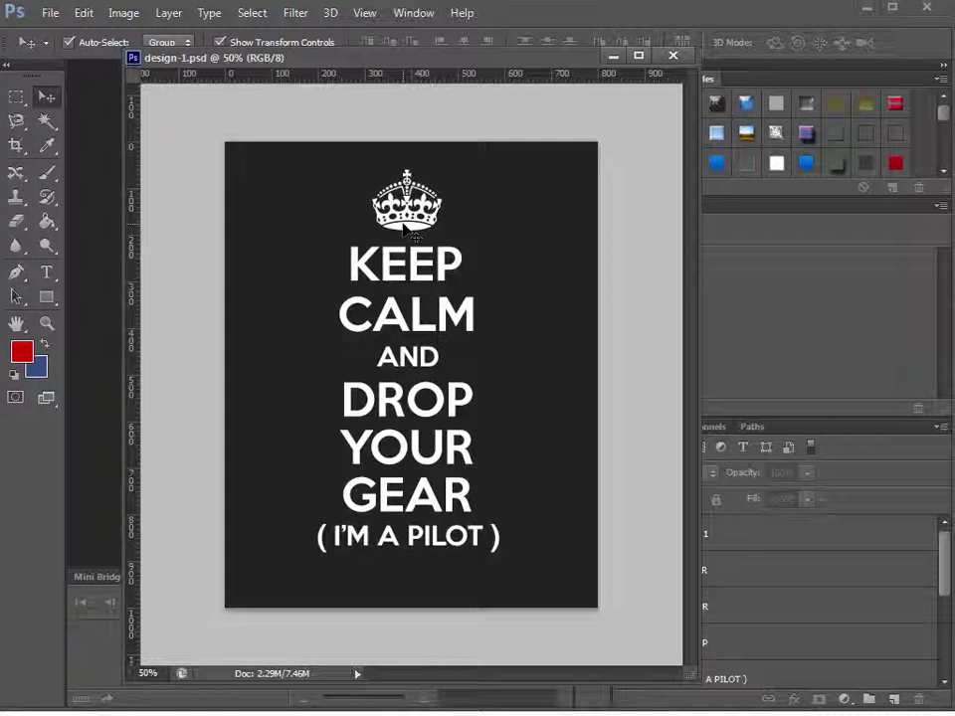
# Crop the canvas to the width of the ( I'M A PILOT ) line and to just below that line
pyautogui.click(15, 146)
pyautogui.moveTo(221, 376); pyautogui.dragTo(264, 379)
pyautogui.moveTo(550, 375); pyautogui.dragTo(502, 368)
pyautogui.moveTo(410, 609); pyautogui.dragTo(410, 585)
pyautogui.press('Return')
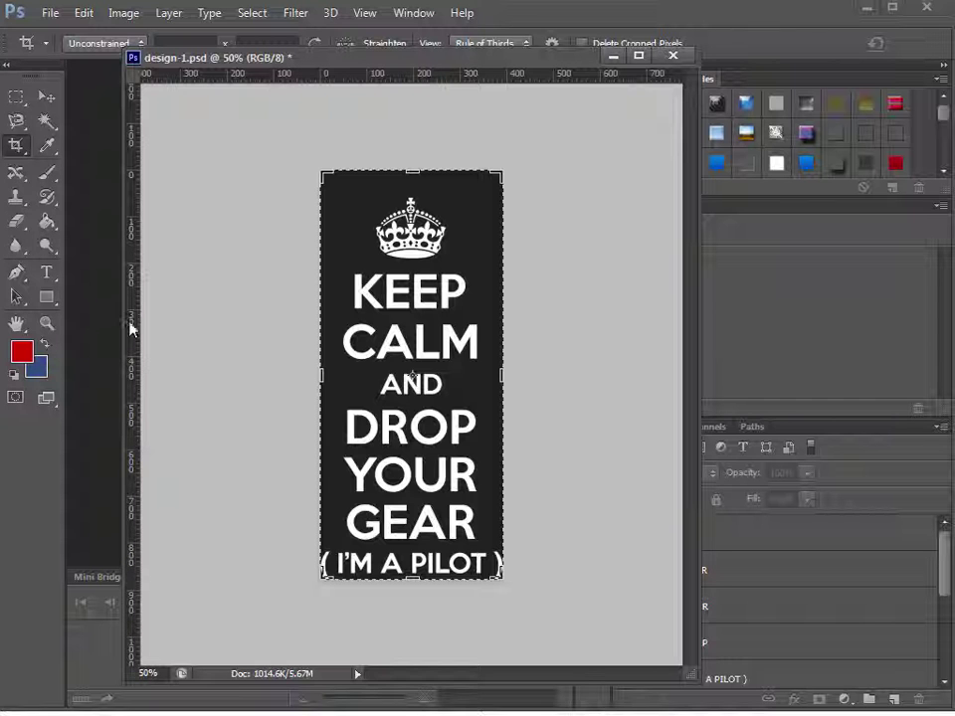
# Place a vertical guide at the horizontal center of the cropped canvas
pyautogui.click(364, 12)
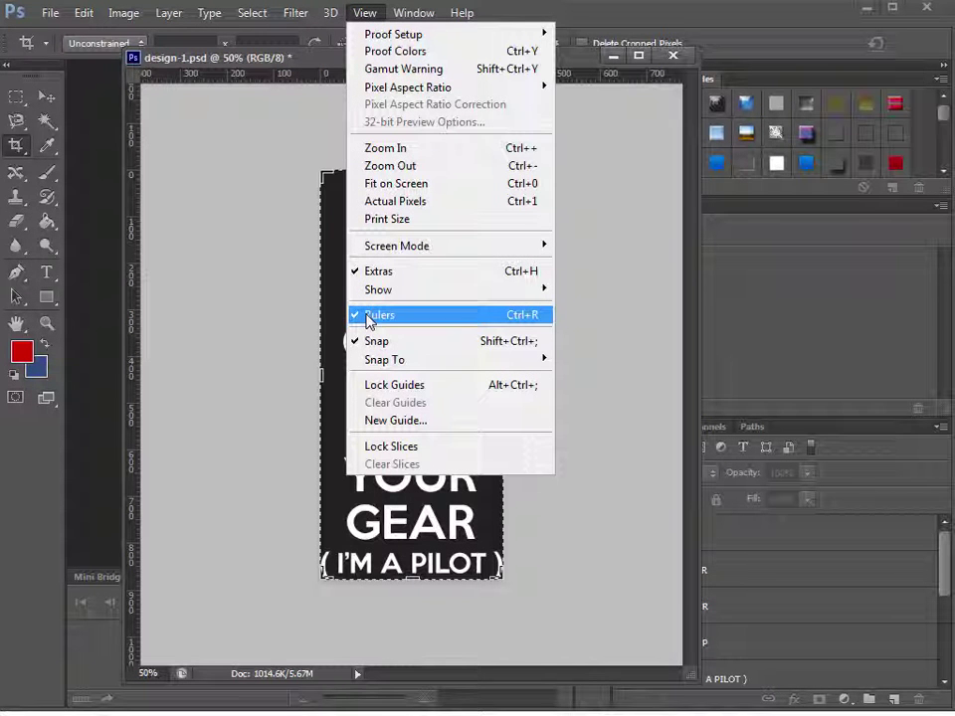
pyautogui.click(134, 358)
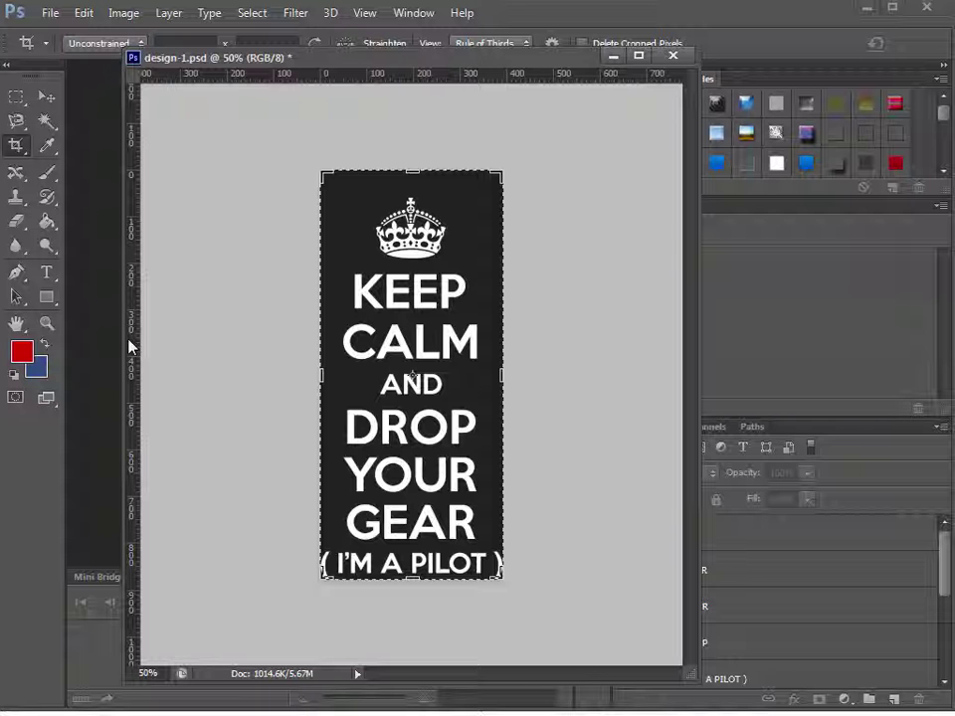
pyautogui.moveTo(130, 343); pyautogui.dragTo(414, 346)
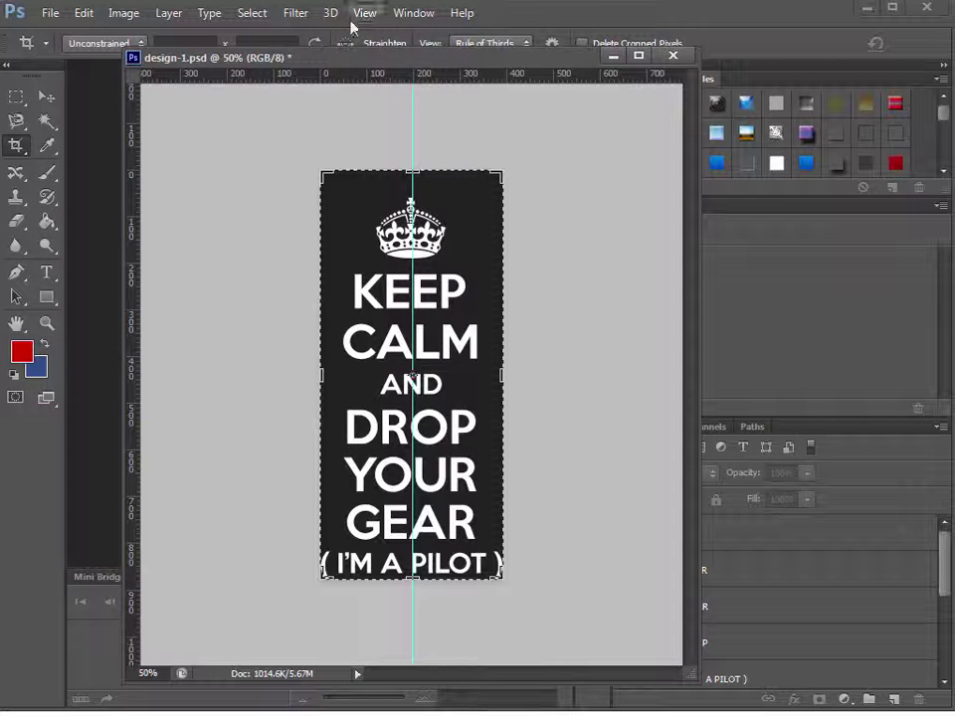
pyautogui.click(365, 13)
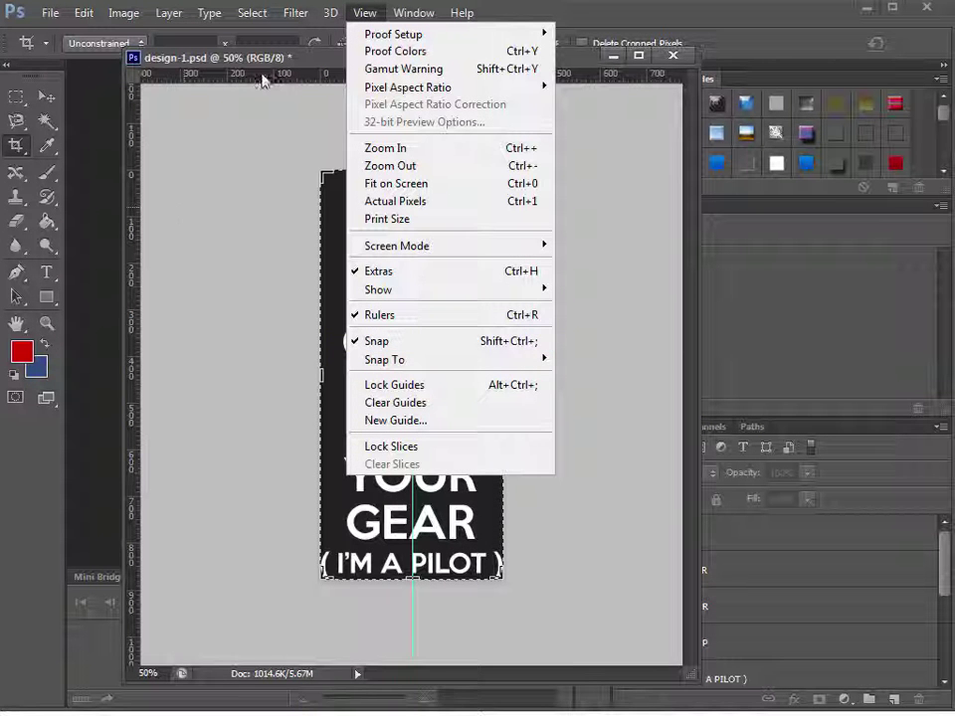
pyautogui.click(304, 63)
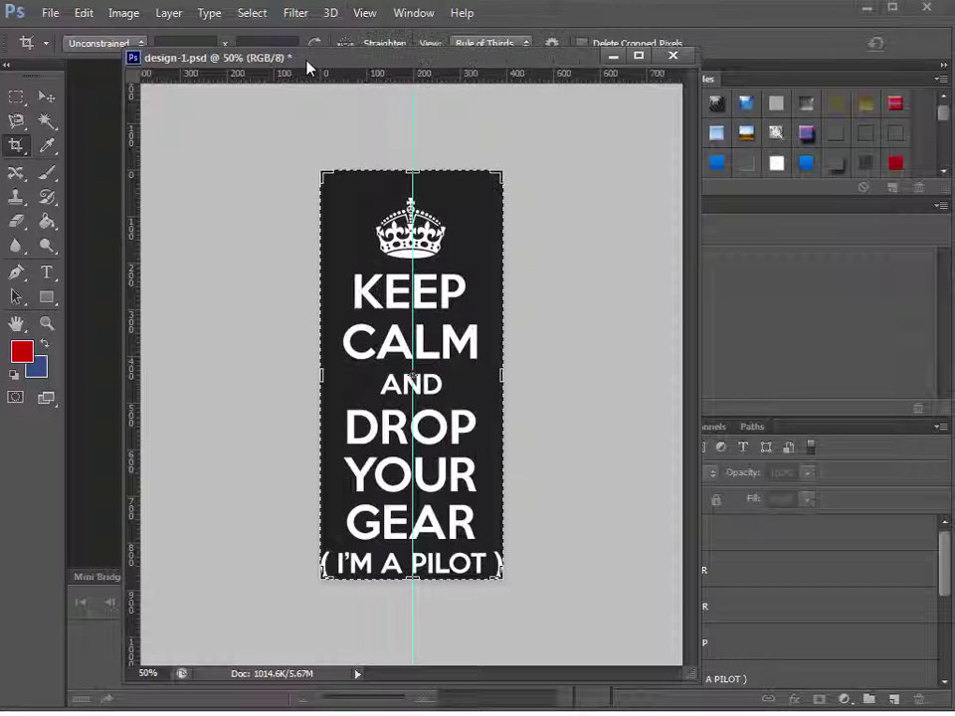
# Nudge the crown 3 px to the right so its center lines up with the vertical guide
pyautogui.click(46, 96)
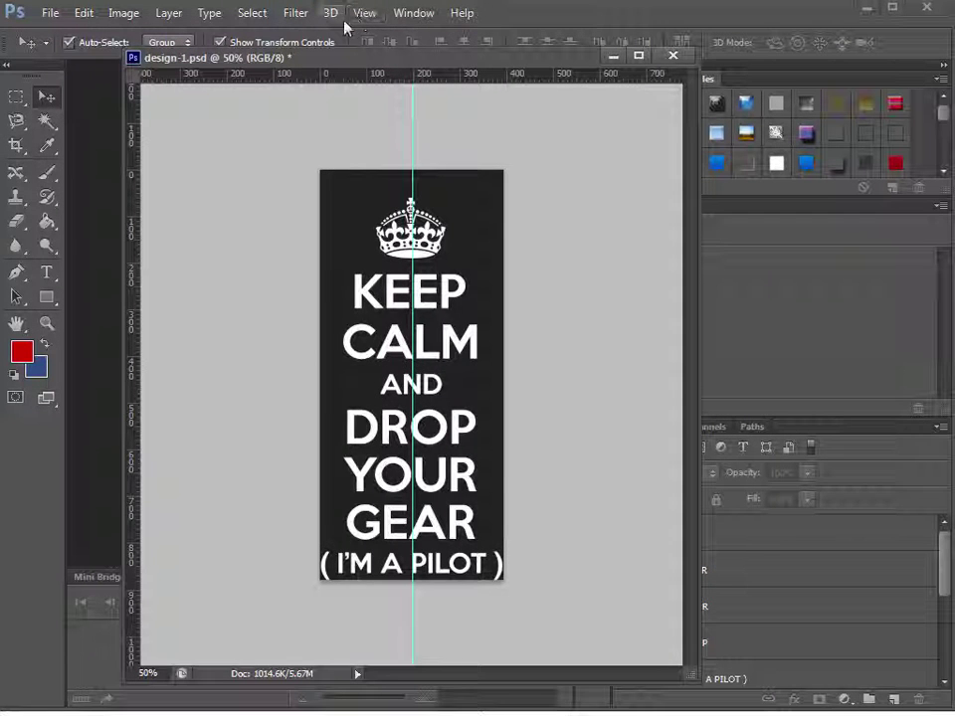
pyautogui.click(364, 14)
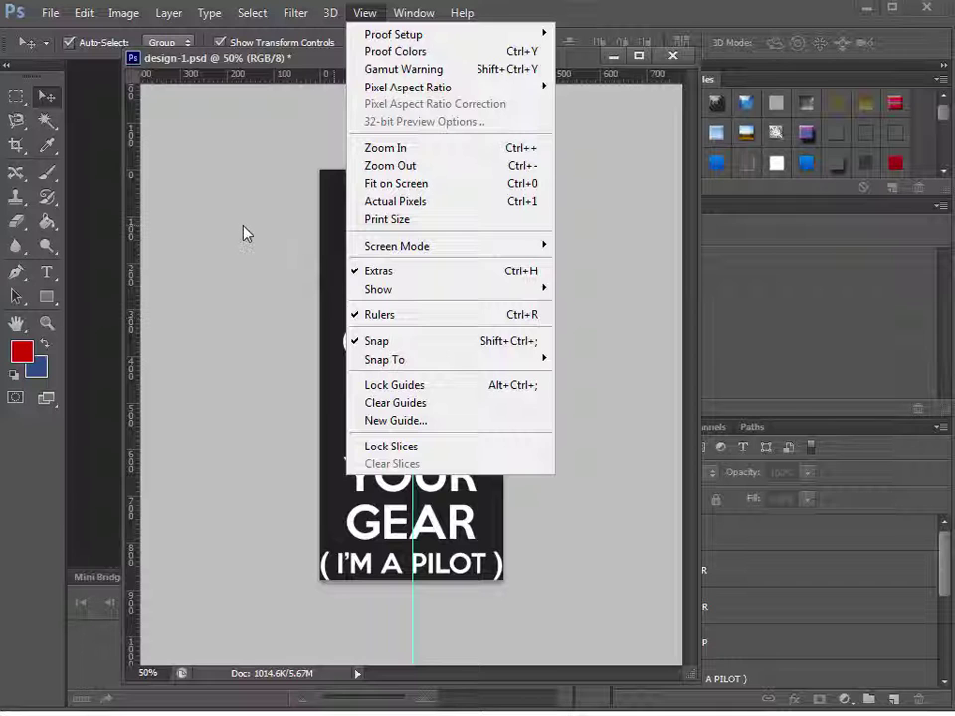
pyautogui.click(240, 230)
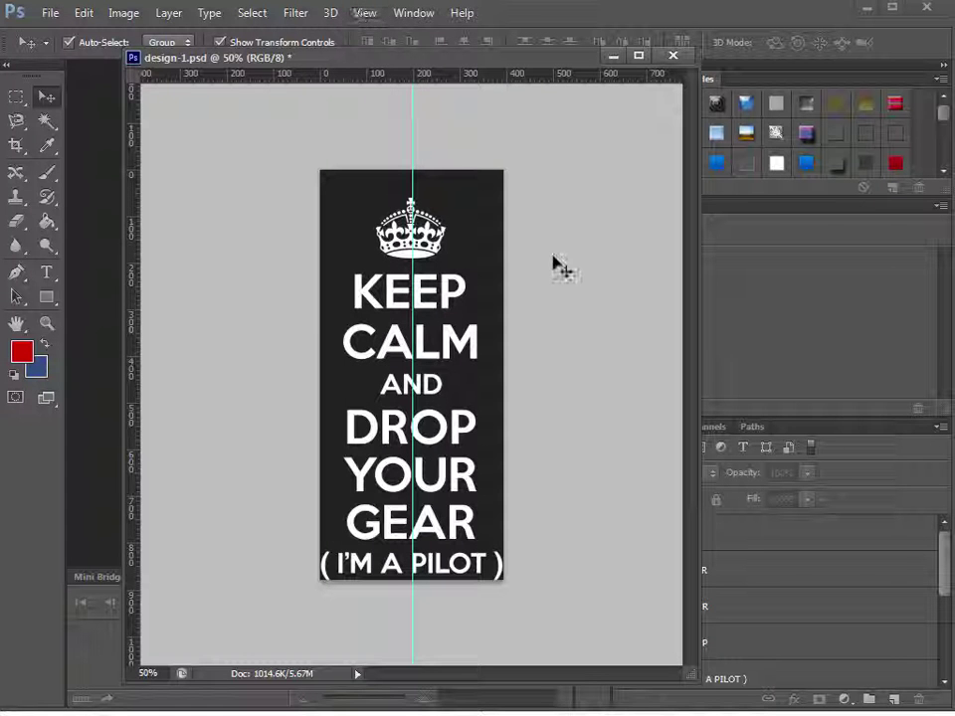
pyautogui.click(423, 234)
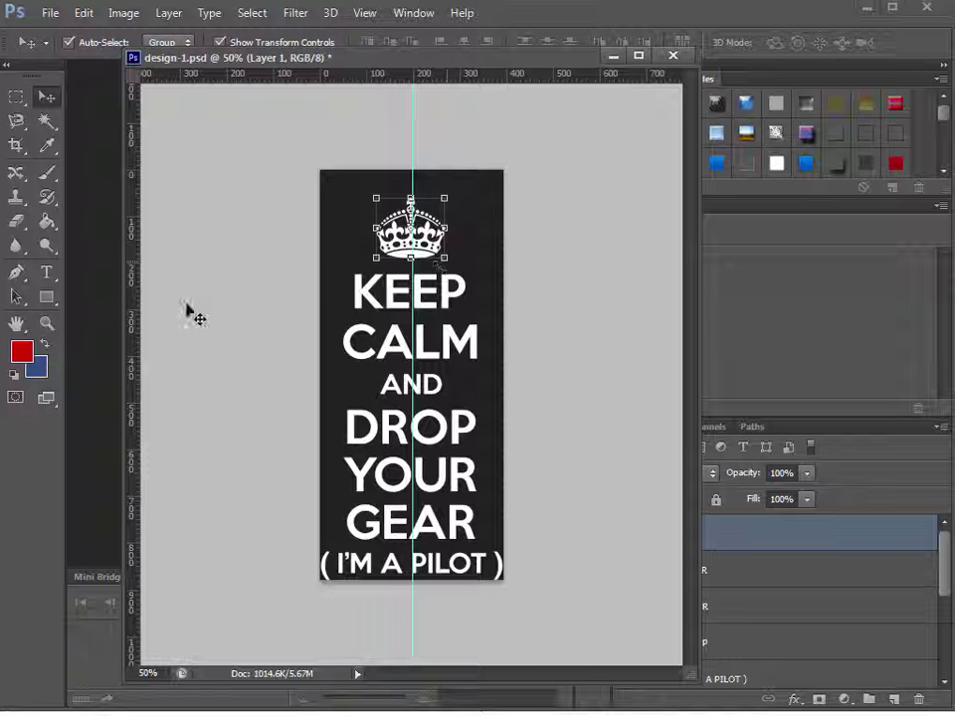
pyautogui.click(47, 323)
pyautogui.moveTo(408, 252); pyautogui.dragTo(468, 252)
pyautogui.click(47, 96)
pyautogui.scroll(5, 423, 289)
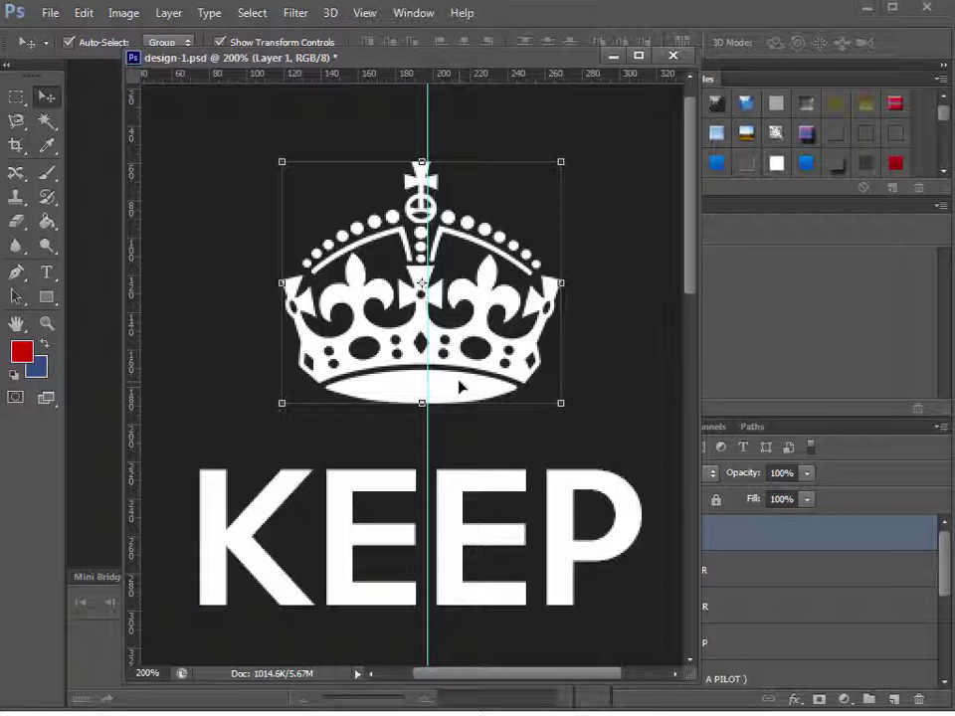
pyautogui.press('Right')
pyautogui.press('Right')
pyautogui.press('Right')
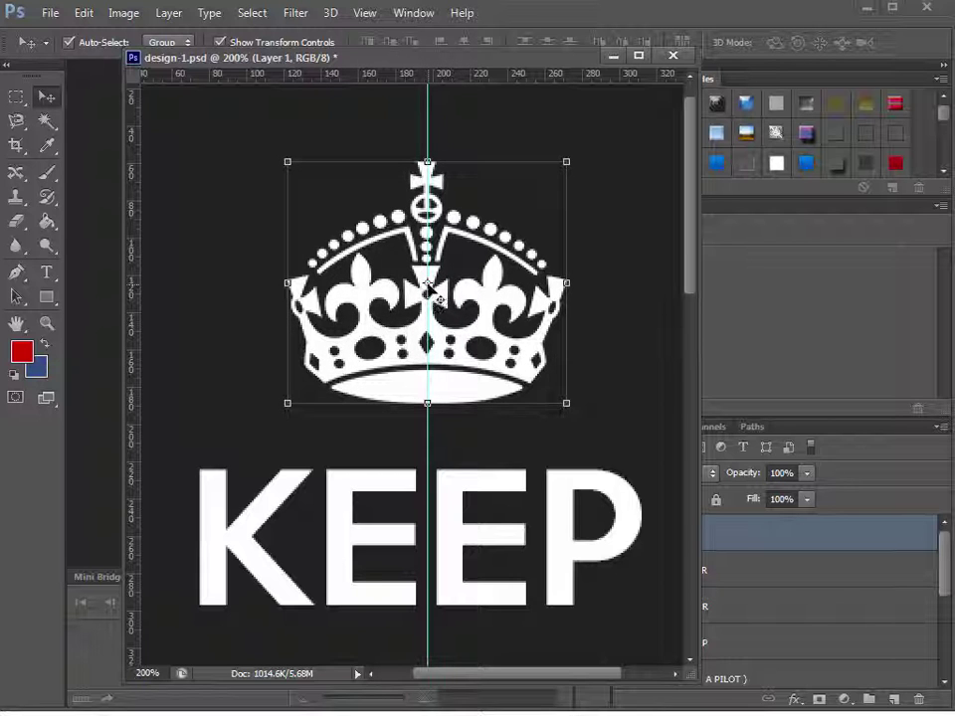
# Nudge the words KEEP and CALM 3 px right each to center them on the vertical guide
pyautogui.click(576, 550)
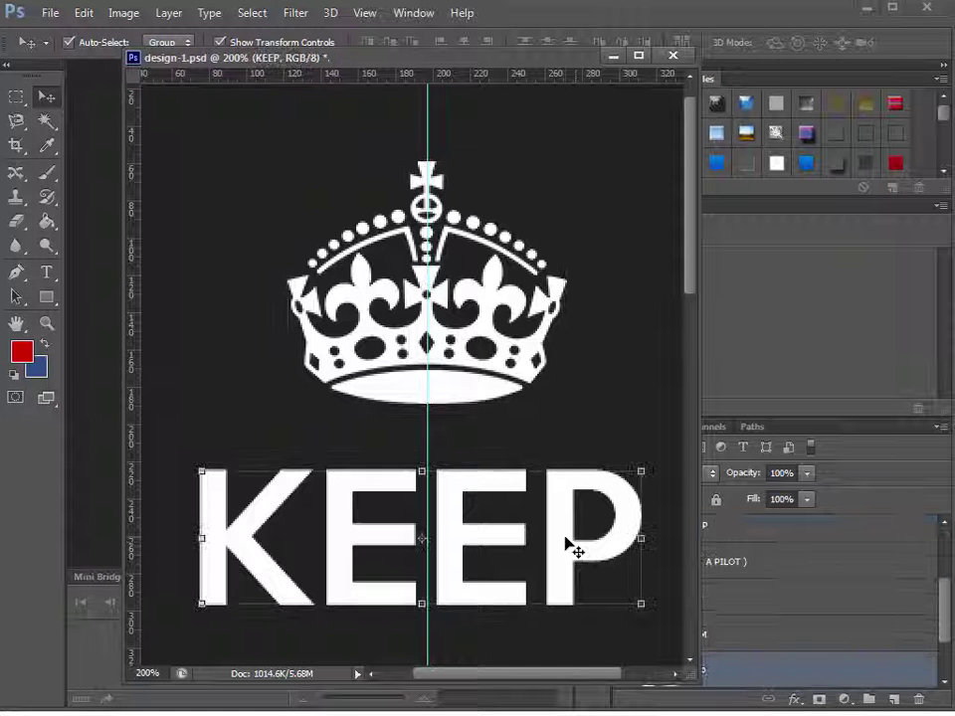
pyautogui.scroll(-5, 575, 550)
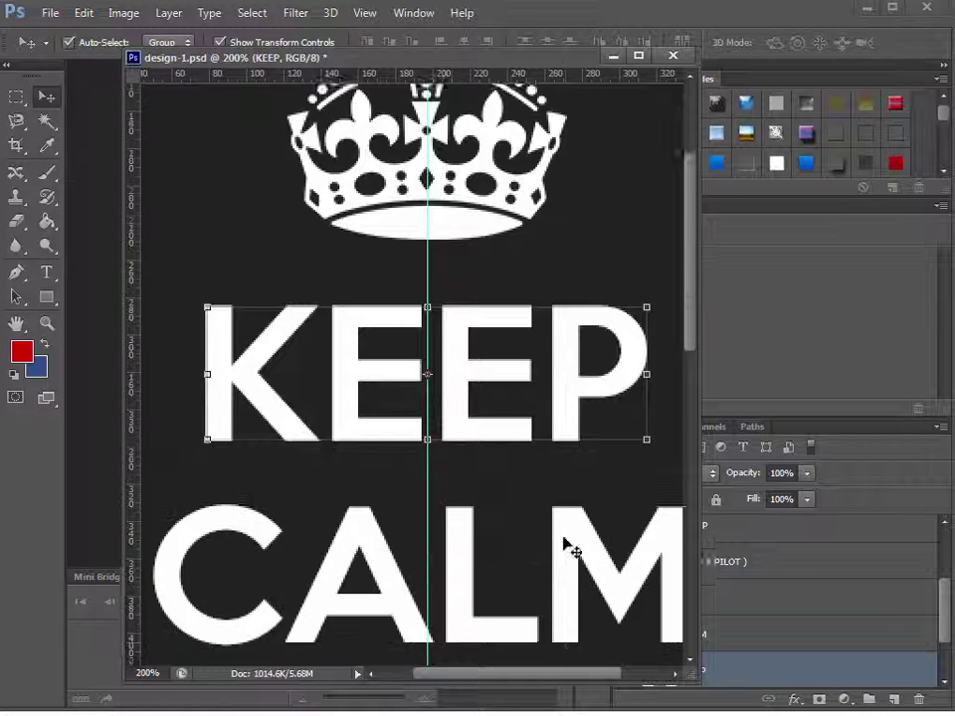
pyautogui.click(568, 494)
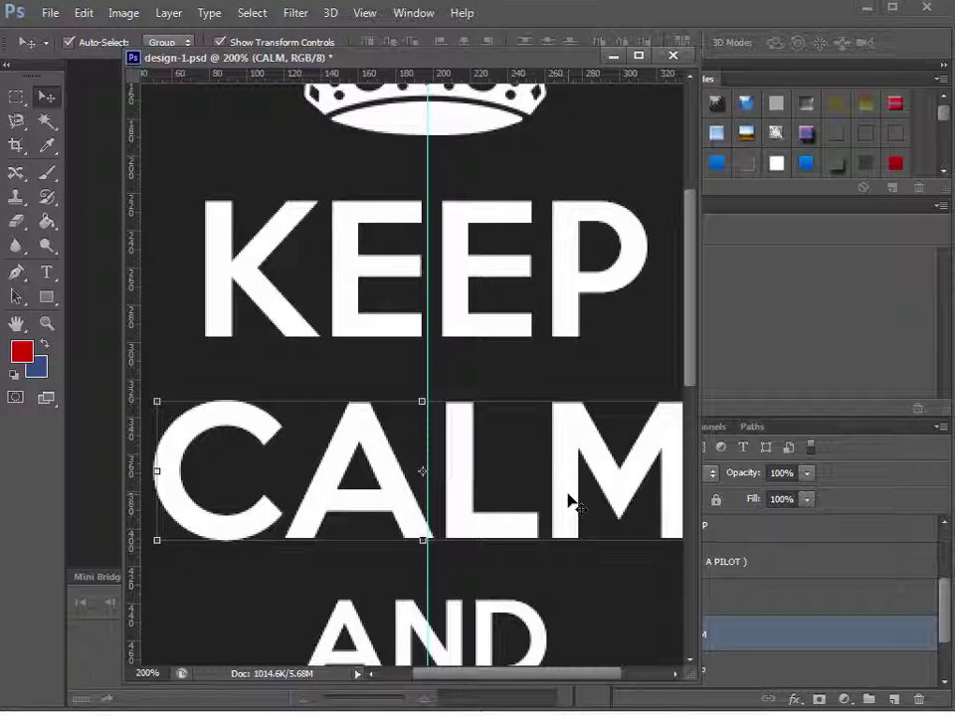
pyautogui.press('Right')
pyautogui.press('Right')
pyautogui.press('Right')
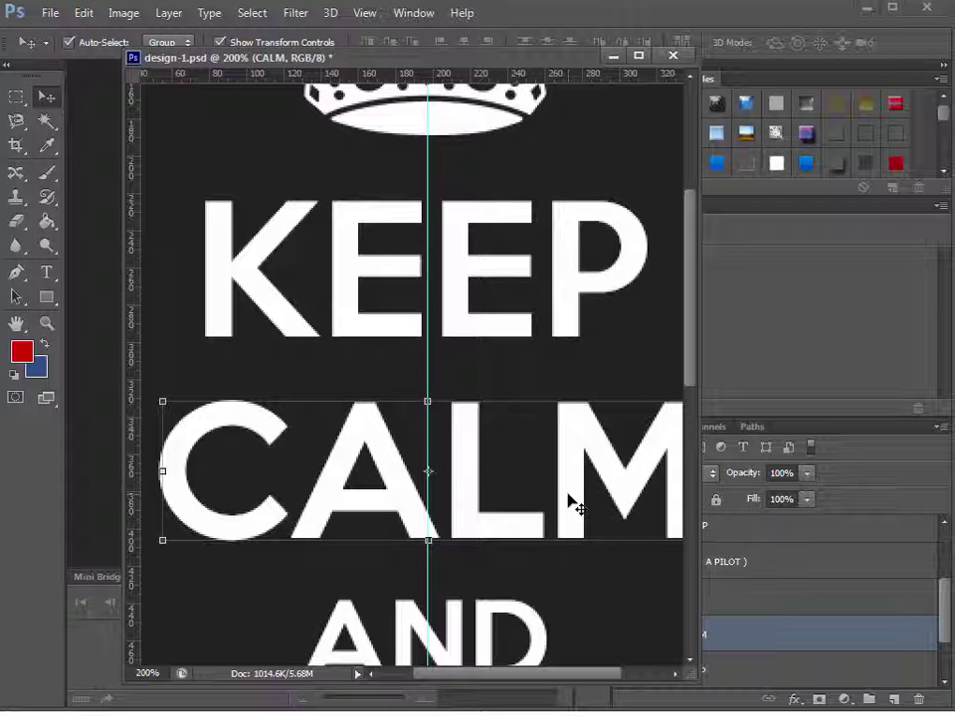
# Nudge the word AND 2 px to the right to center it on the vertical guide
pyautogui.scroll(-2, 543, 569)
pyautogui.click(540, 570)
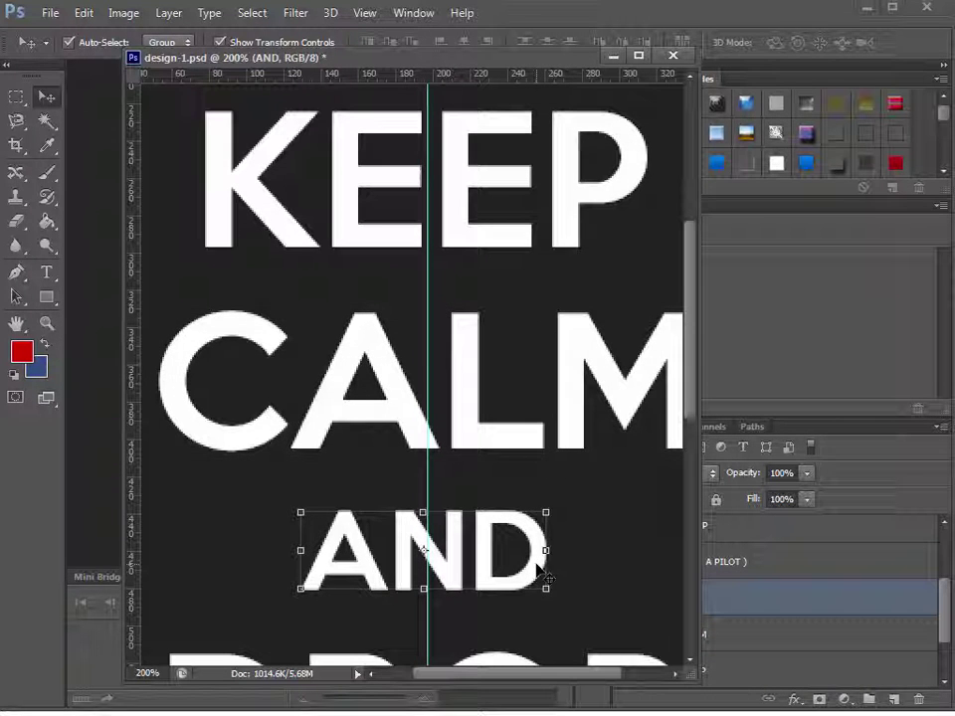
pyautogui.press('Right')
pyautogui.press('Right')
# Check the word DROP against the vertical guide and nudge the word YOUR right to center it there
pyautogui.scroll(-4, 540, 570)
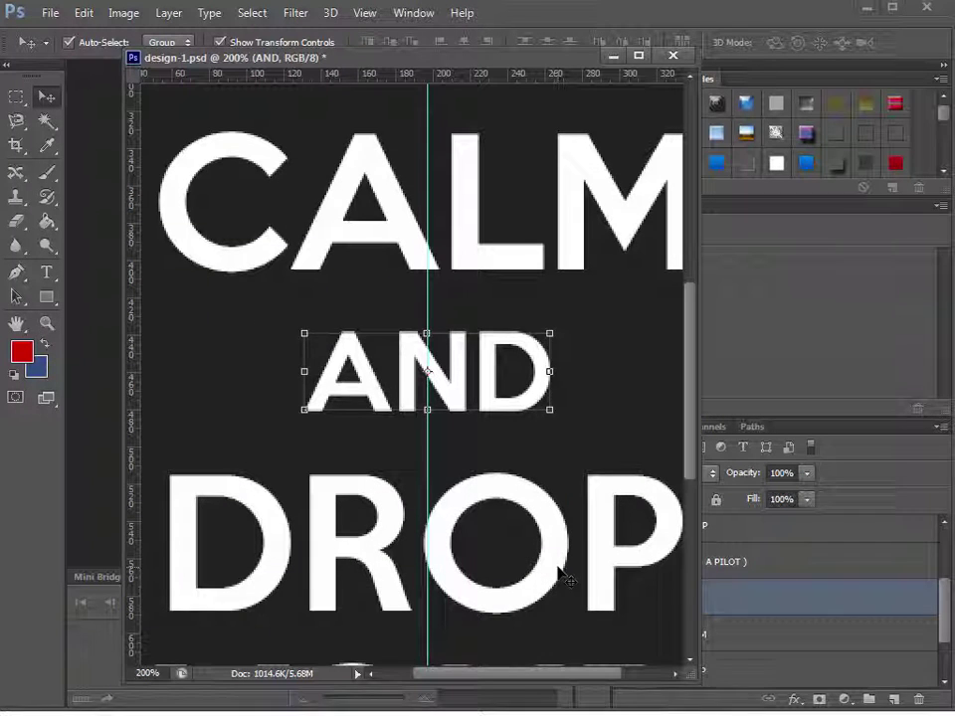
pyautogui.click(563, 575)
pyautogui.scroll(-5, 565, 567)
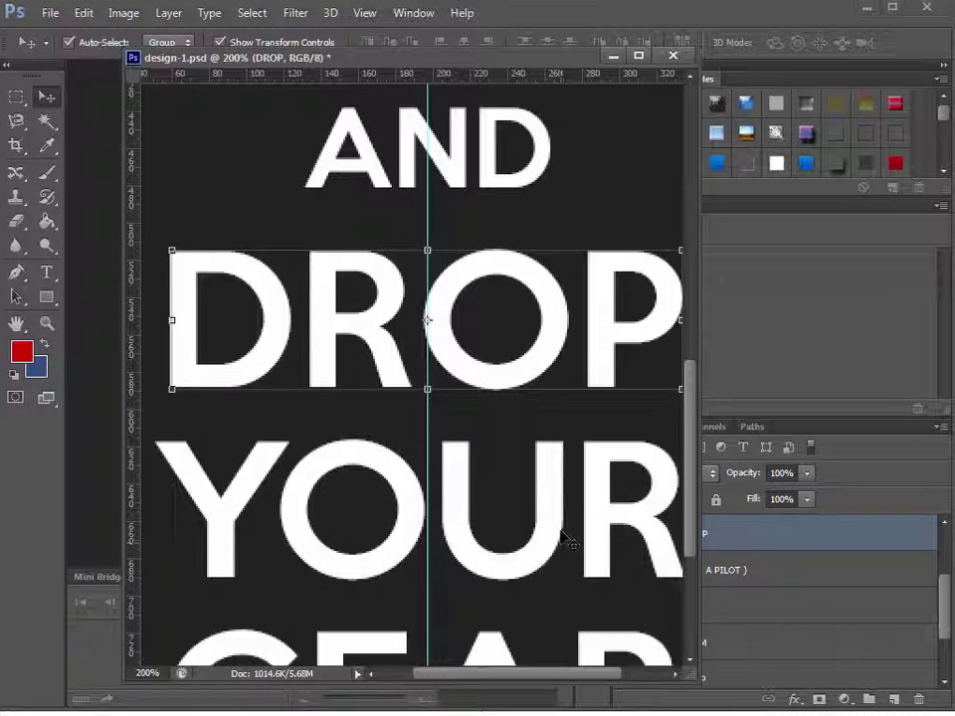
pyautogui.click(547, 537)
pyautogui.press('Right')
pyautogui.press('Right')
pyautogui.press('Right')
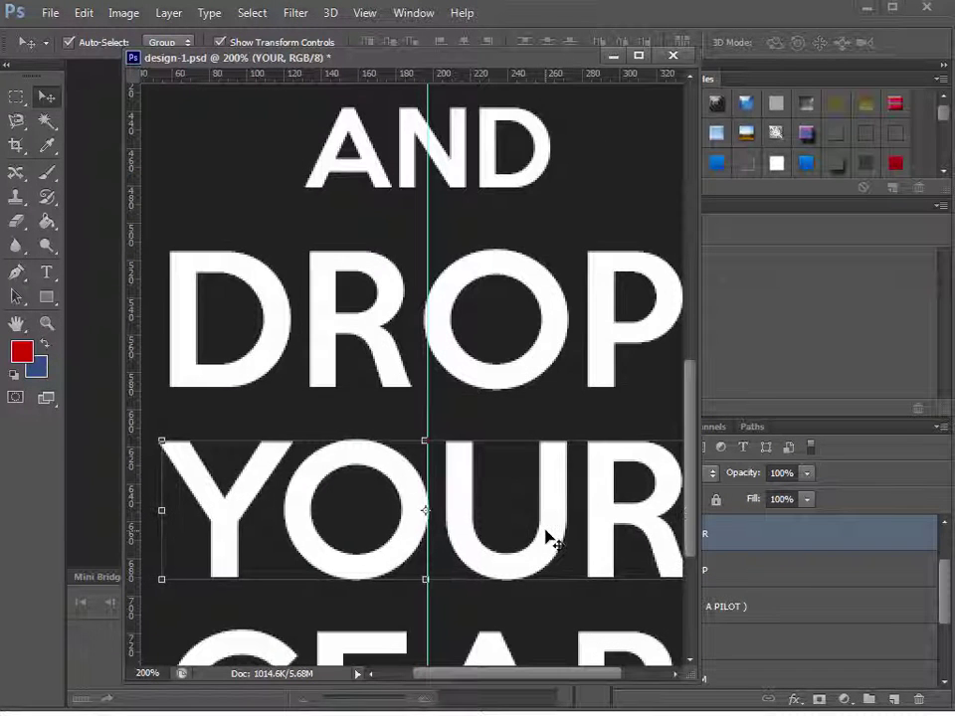
# Check the words GEAR and ( I'M A PILOT ) against the vertical guide and review the whole design
pyautogui.scroll(-5, 547, 537)
pyautogui.click(522, 543)
pyautogui.scroll(-2, 522, 543)
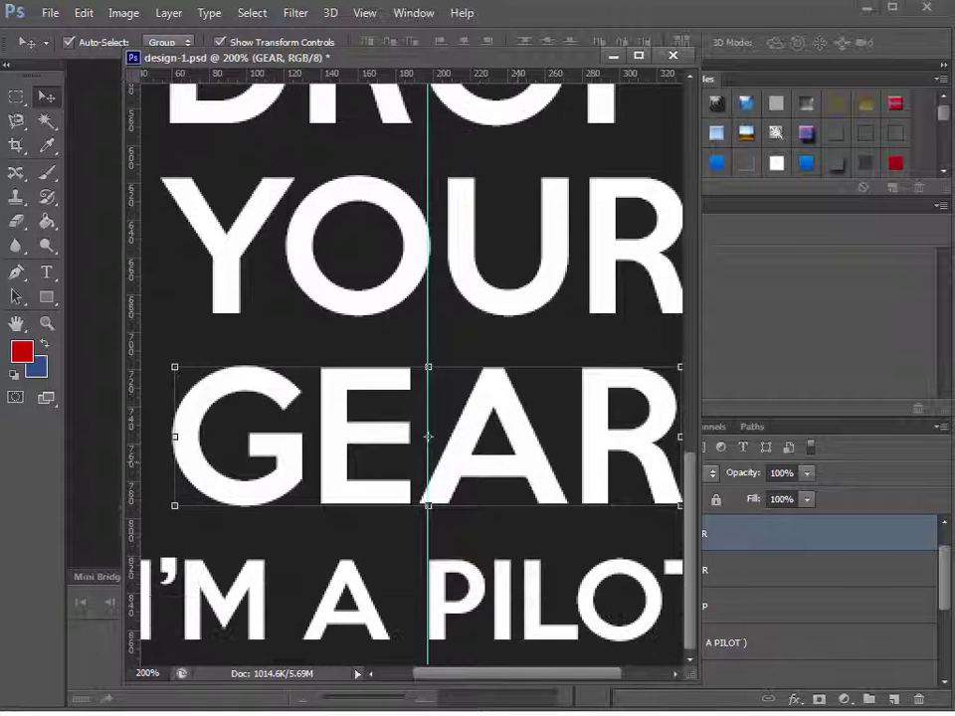
pyautogui.click(529, 619)
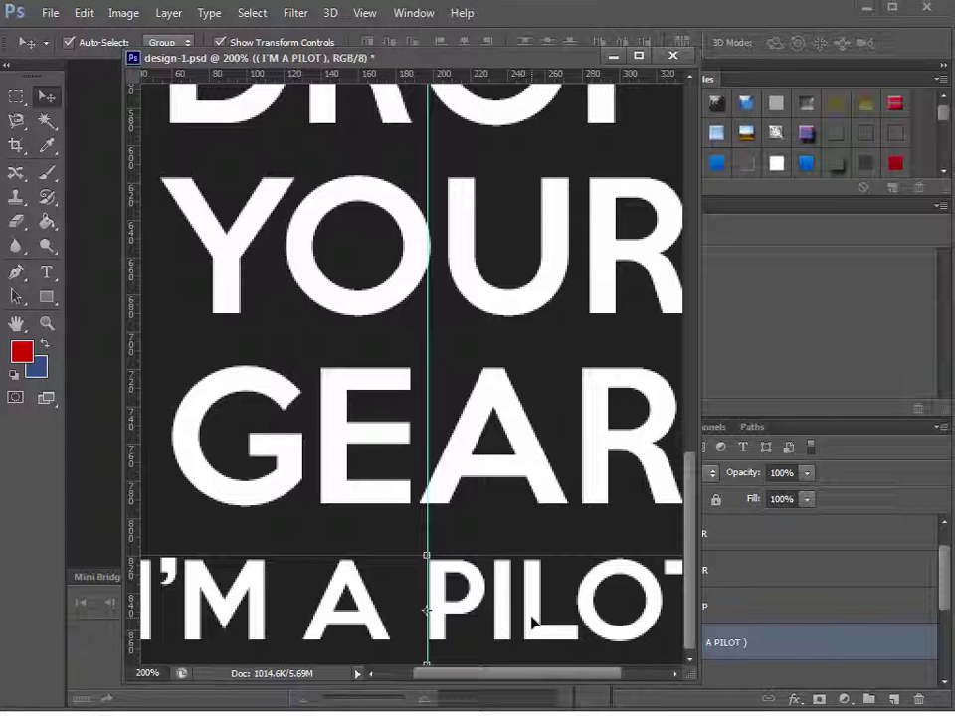
pyautogui.scroll(12, 591, 573)
pyautogui.scroll(6, 590, 579)
pyautogui.click(46, 324)
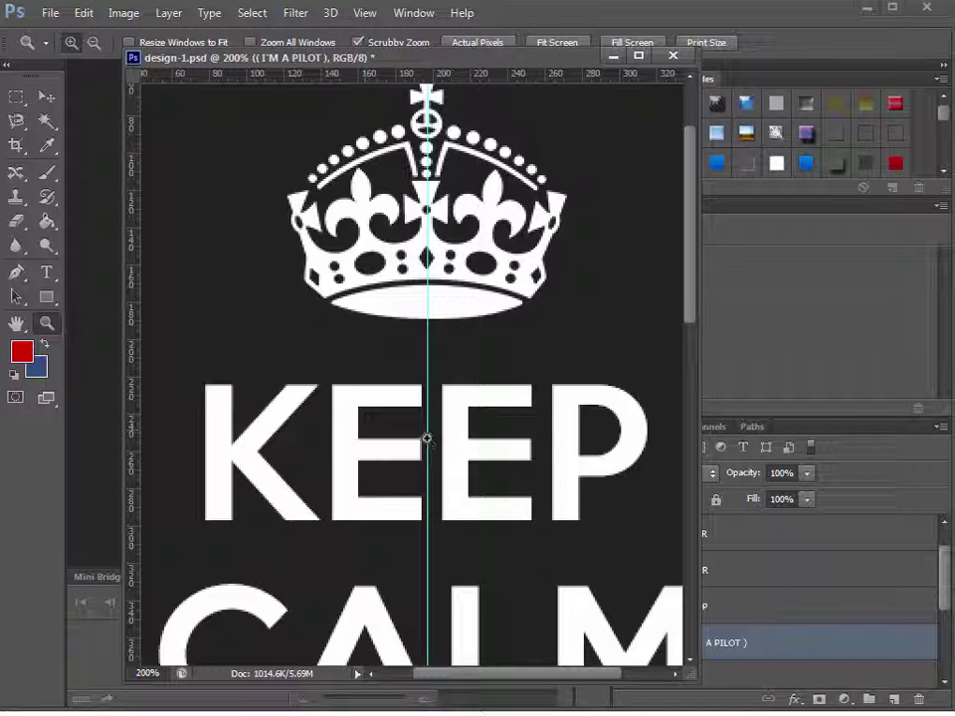
pyautogui.keyDown('alt'); pyautogui.click(426, 439); pyautogui.keyUp('alt')
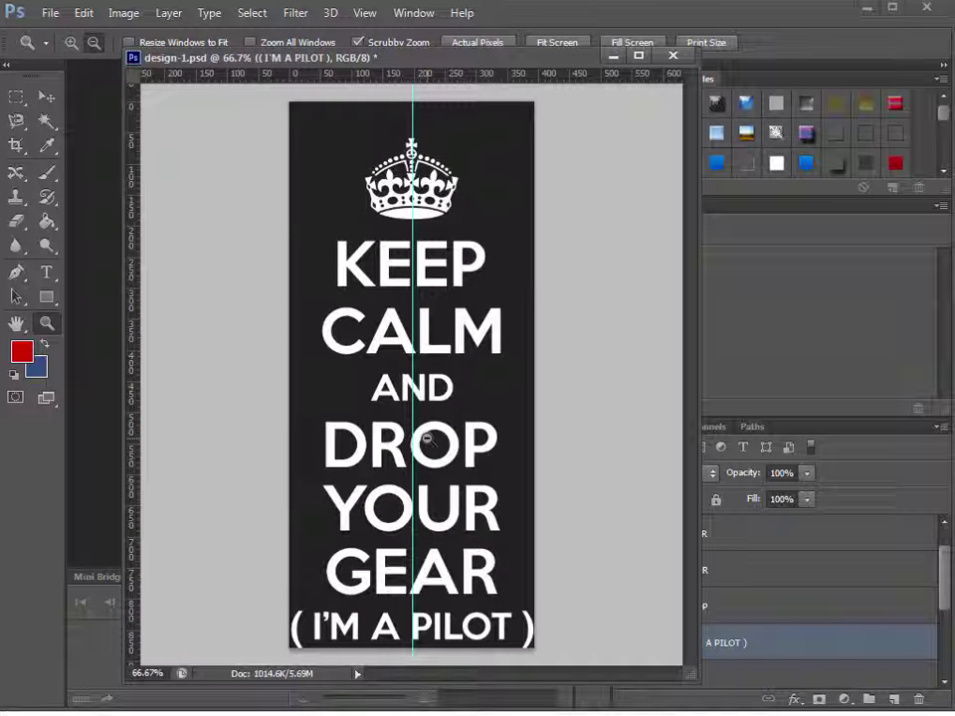
pyautogui.click(47, 95)
pyautogui.click(613, 315)
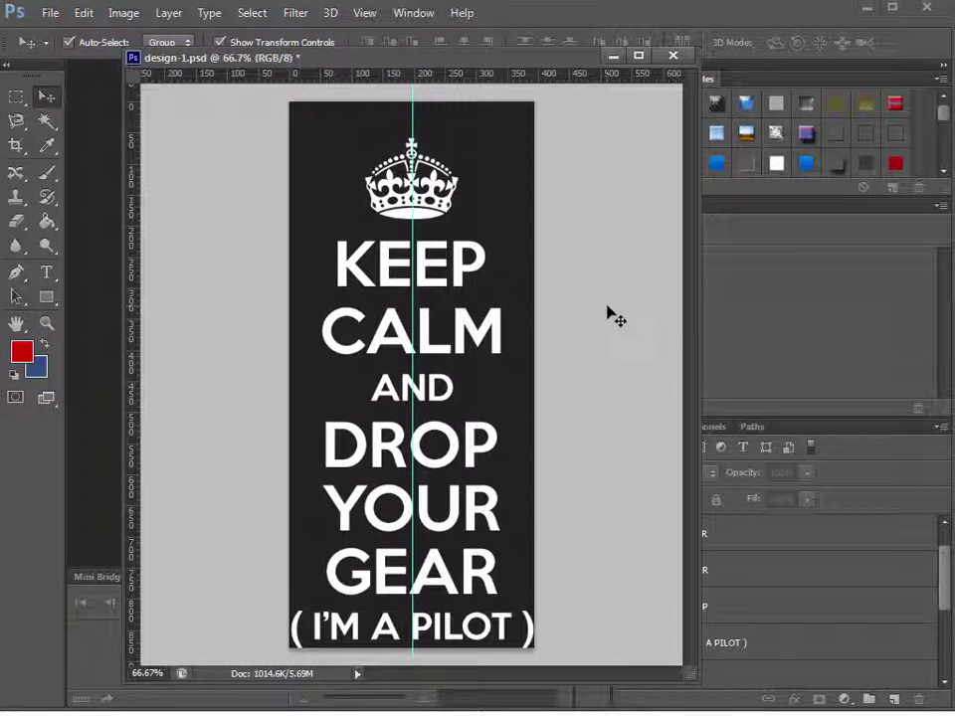
# Move the word CALM up about 18 px so it sits closely beneath KEEP
pyautogui.click(412, 330)
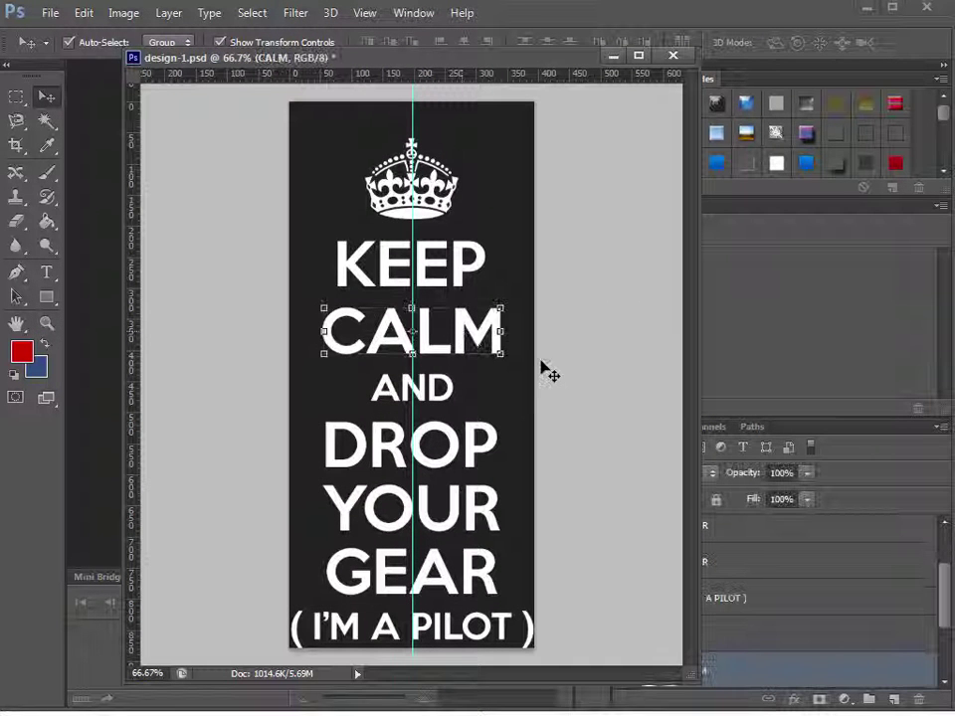
pyautogui.press('Up')
pyautogui.press('Up')
pyautogui.press('Up')
pyautogui.press('Up')
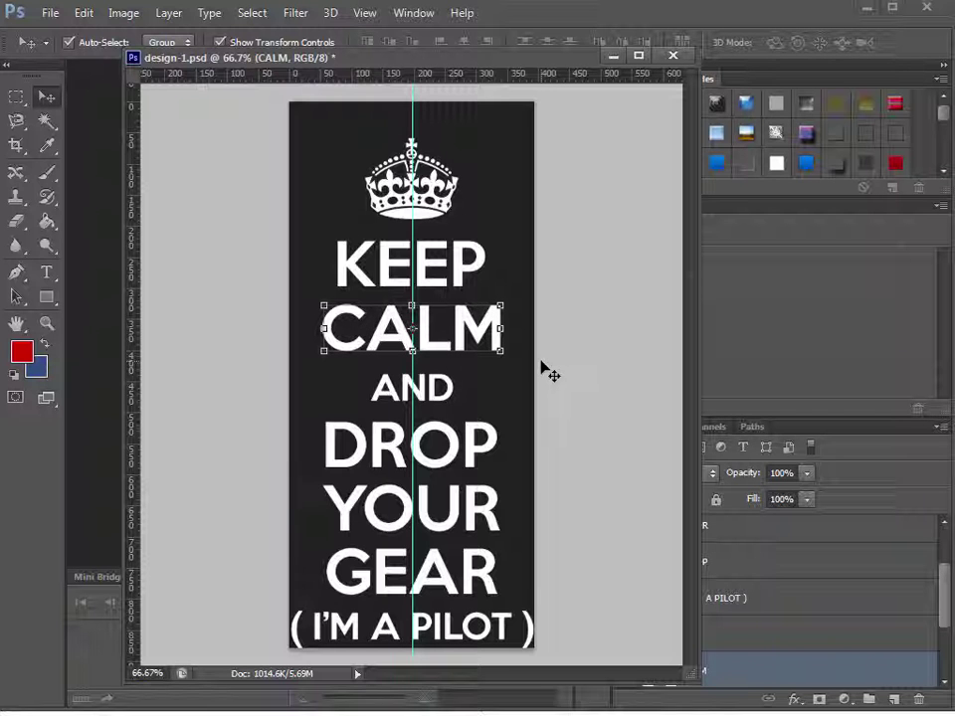
pyautogui.press('Up')
pyautogui.press('Up')
pyautogui.press('Up')
pyautogui.press('Up')
pyautogui.press('Up')
pyautogui.press('Up')
pyautogui.press('Up')
pyautogui.press('Up')
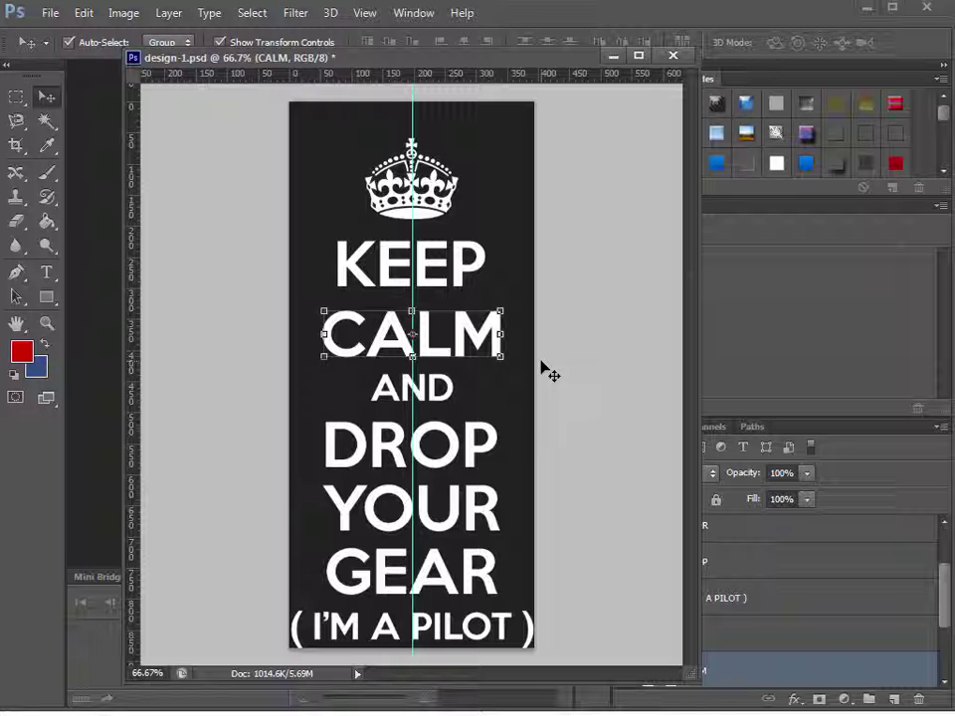
pyautogui.press('Down')
pyautogui.press('Down')
pyautogui.press('Down')
pyautogui.press('Down')
pyautogui.press('Down')
pyautogui.press('Down')
pyautogui.press('Down')
pyautogui.press('Down')
pyautogui.press('Up')
pyautogui.press('Up')
pyautogui.press('Up')
pyautogui.press('Up')
pyautogui.press('Up')
pyautogui.press('Up')
pyautogui.press('Up')
pyautogui.press('Up')
pyautogui.press('Up')
pyautogui.press('Up')
pyautogui.press('Up')
pyautogui.press('Up')
pyautogui.press('Up')
pyautogui.press('Up')
pyautogui.press('Up')
pyautogui.press('Up')
pyautogui.press('Up')
pyautogui.press('Up')
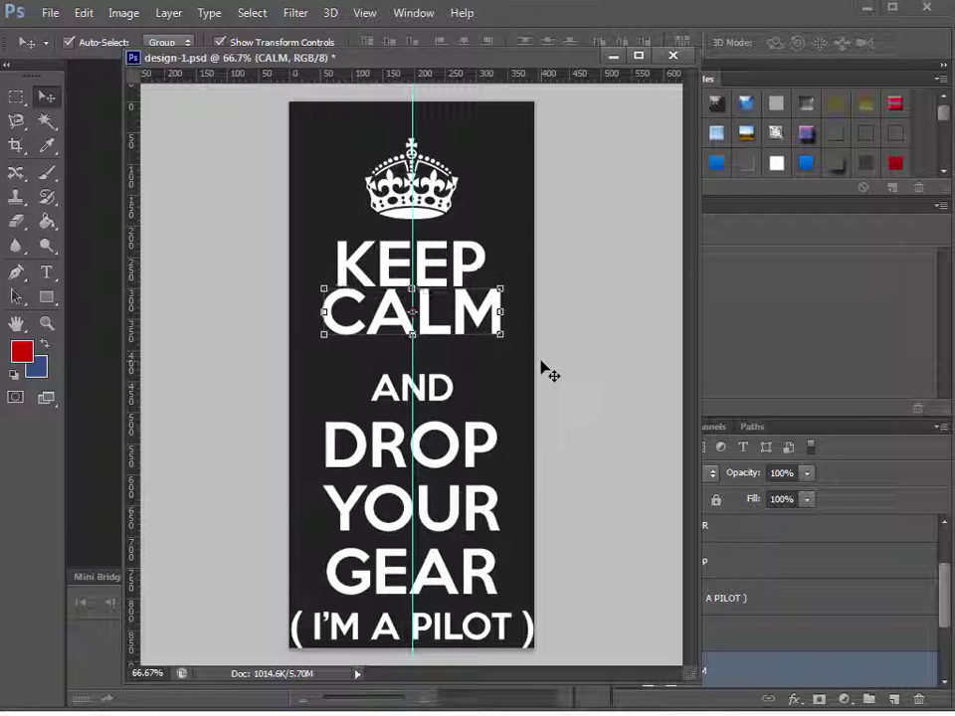
pyautogui.press('Down')
pyautogui.press('Down')
pyautogui.press('Down')
pyautogui.press('Down')
pyautogui.press('Down')
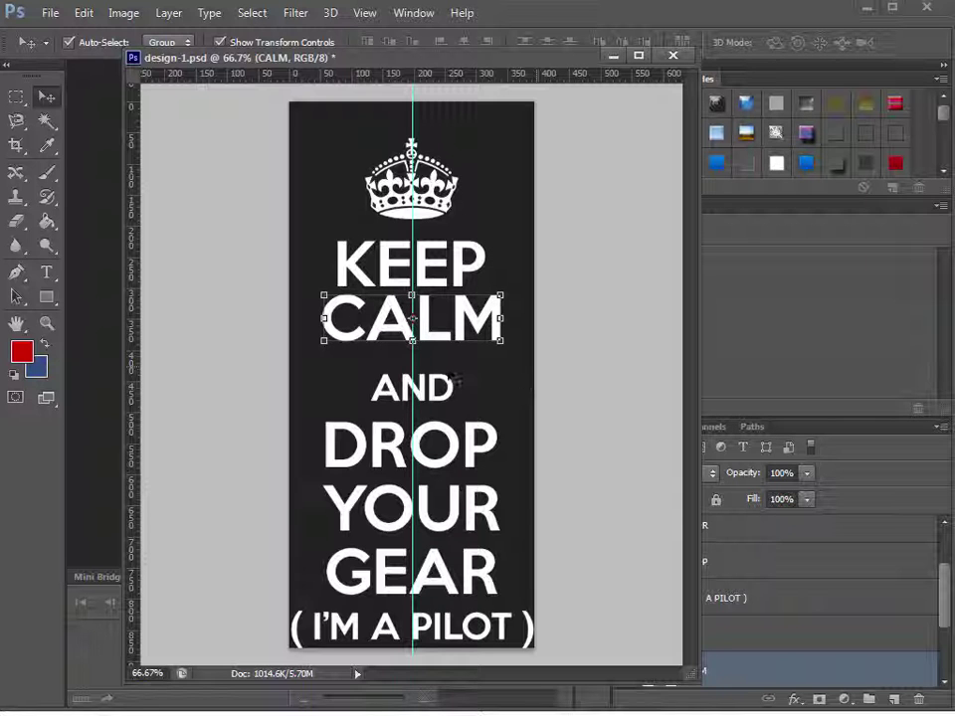
# Move the words AND and DROP up about 20 px each to tighten the spacing below CALM
pyautogui.click(447, 391)
pyautogui.hotkey('shift', 'Up')
pyautogui.hotkey('shift', 'Up')
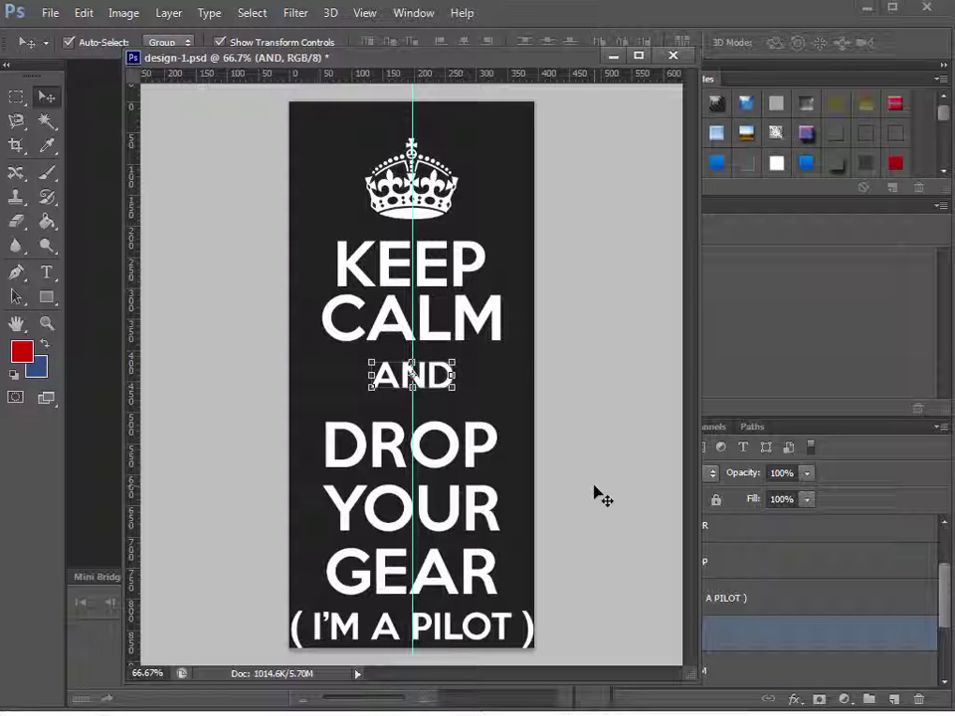
pyautogui.click(363, 442)
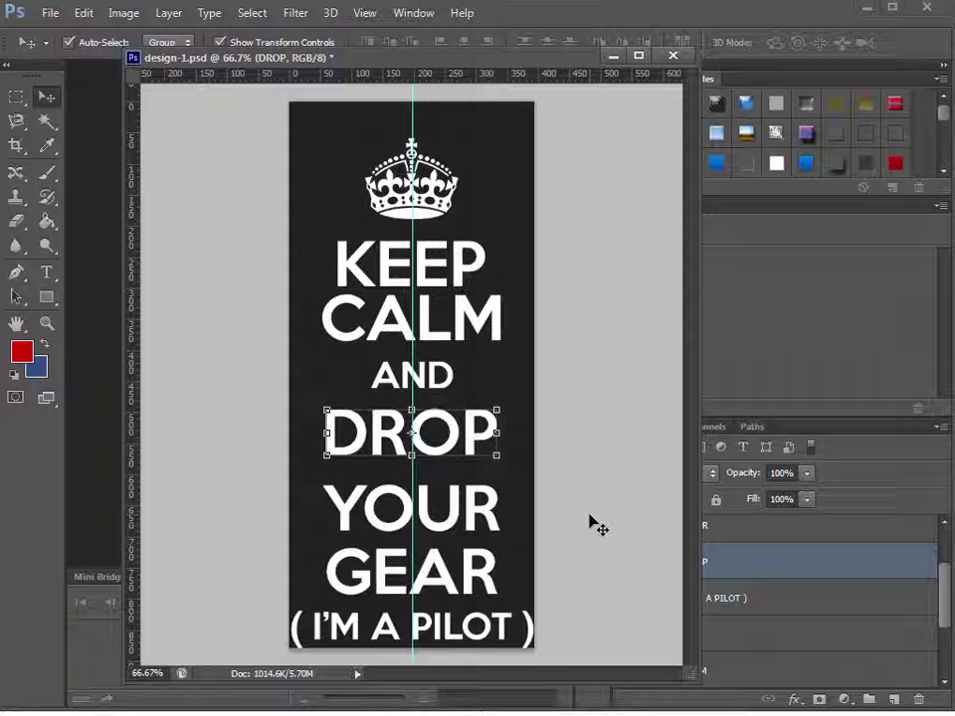
pyautogui.click(594, 525)
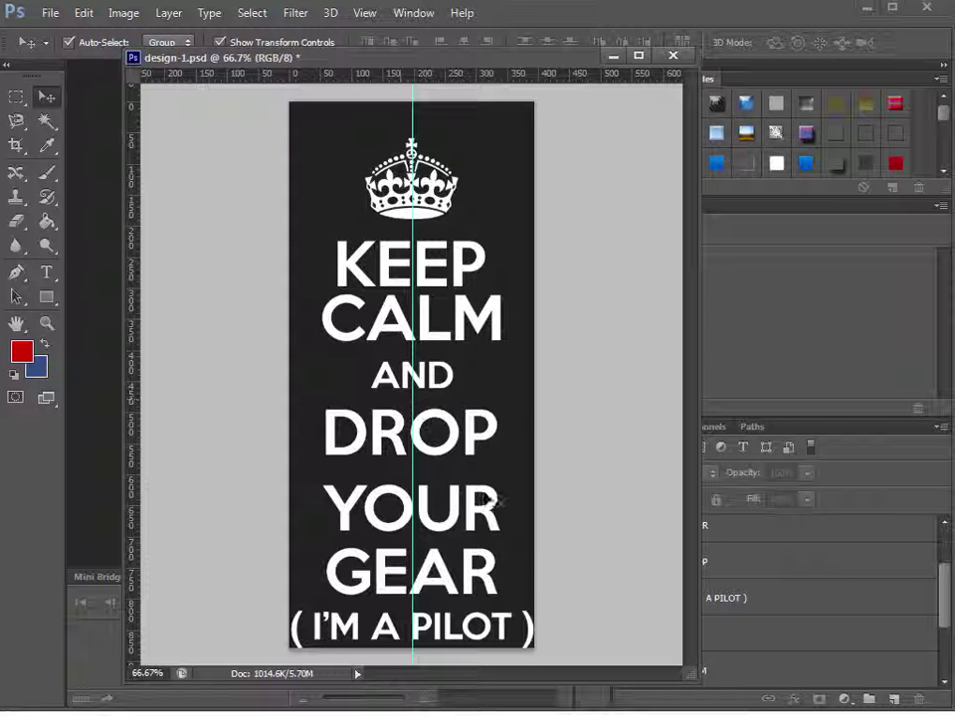
# Move the word YOUR up about 30 px so it sits closely beneath DROP
pyautogui.click(483, 515)
pyautogui.hotkey('shift', 'Up')
pyautogui.hotkey('shift', 'Up')
pyautogui.hotkey('shift', 'Up')
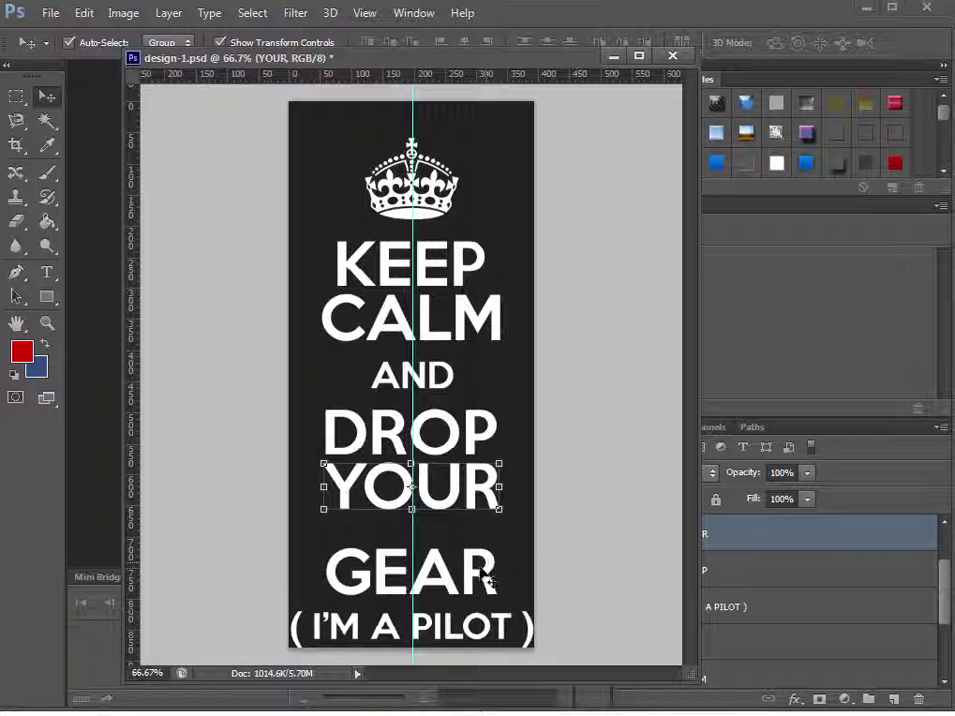
# Move the word GEAR up about 44 px so it sits closely beneath YOUR
pyautogui.click(492, 567)
pyautogui.hotkey('shift', 'Up')
pyautogui.hotkey('shift', 'Up')
pyautogui.hotkey('shift', 'Up')
pyautogui.hotkey('shift', 'Up')
pyautogui.press('Up')
pyautogui.press('Up')
pyautogui.press('Up')
pyautogui.press('Up')
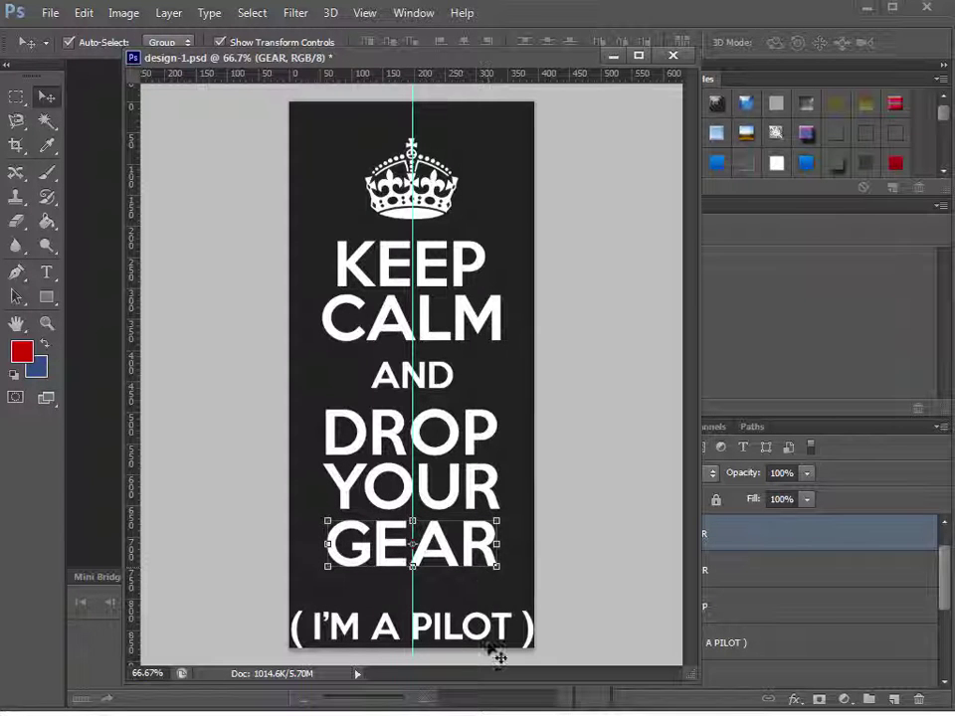
# Compare the line spacing with temporary horizontal guides at the bottoms of KEEP, CALM and DROP, and remove those guides
pyautogui.moveTo(458, 89); pyautogui.dragTo(498, 288)
pyautogui.moveTo(489, 78); pyautogui.dragTo(560, 343)
pyautogui.moveTo(518, 74); pyautogui.dragTo(552, 452)
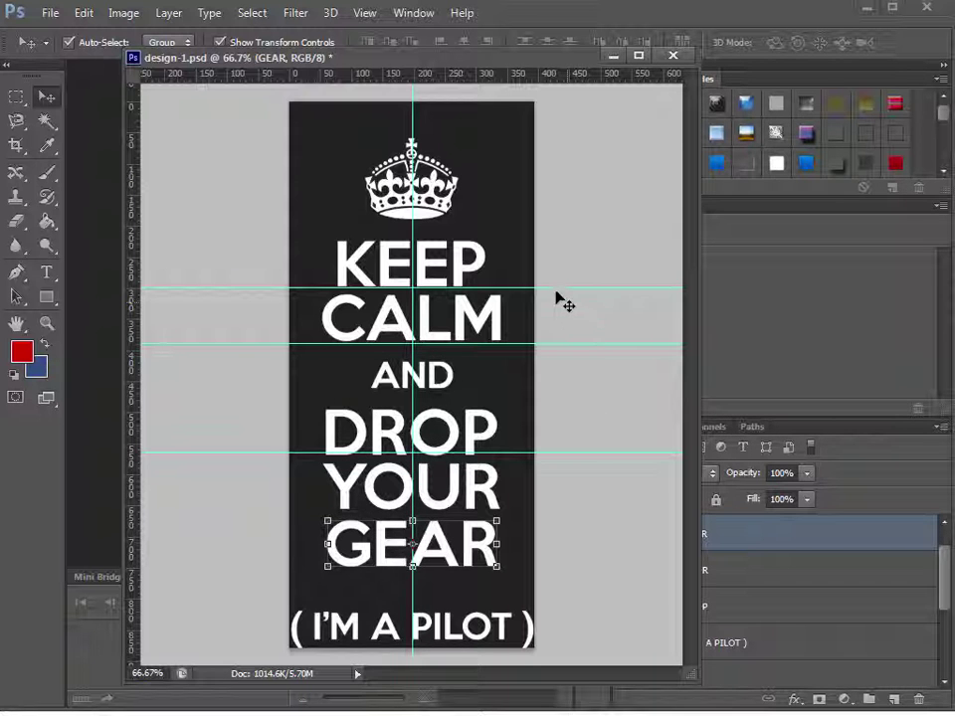
pyautogui.moveTo(554, 287); pyautogui.dragTo(557, 71)
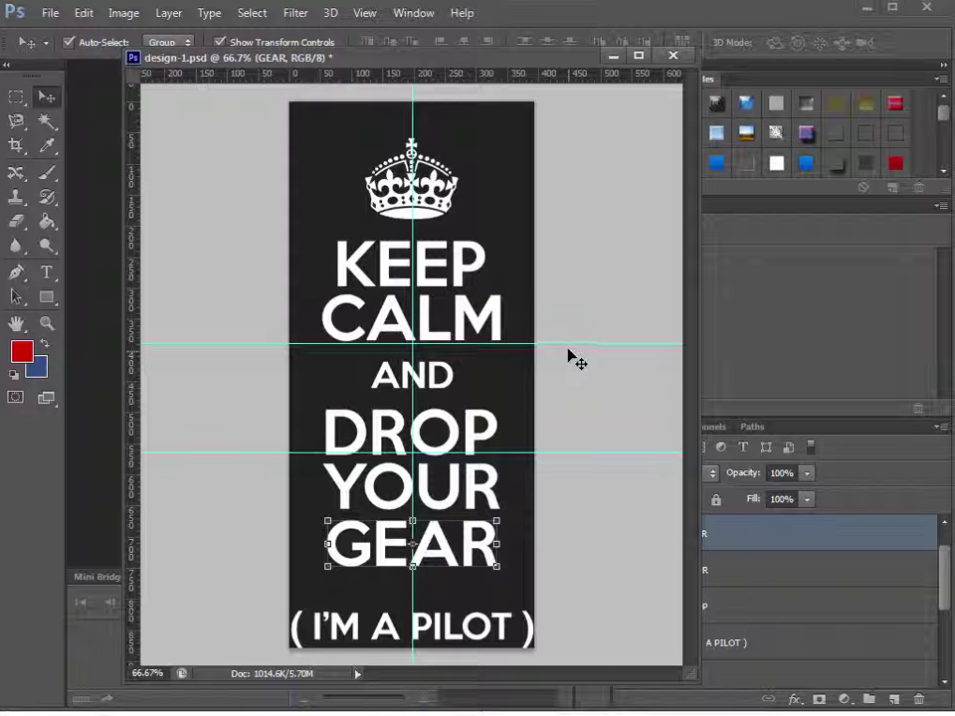
pyautogui.moveTo(571, 345); pyautogui.dragTo(582, 71)
pyautogui.moveTo(614, 452); pyautogui.dragTo(597, 71)
pyautogui.click(625, 586)
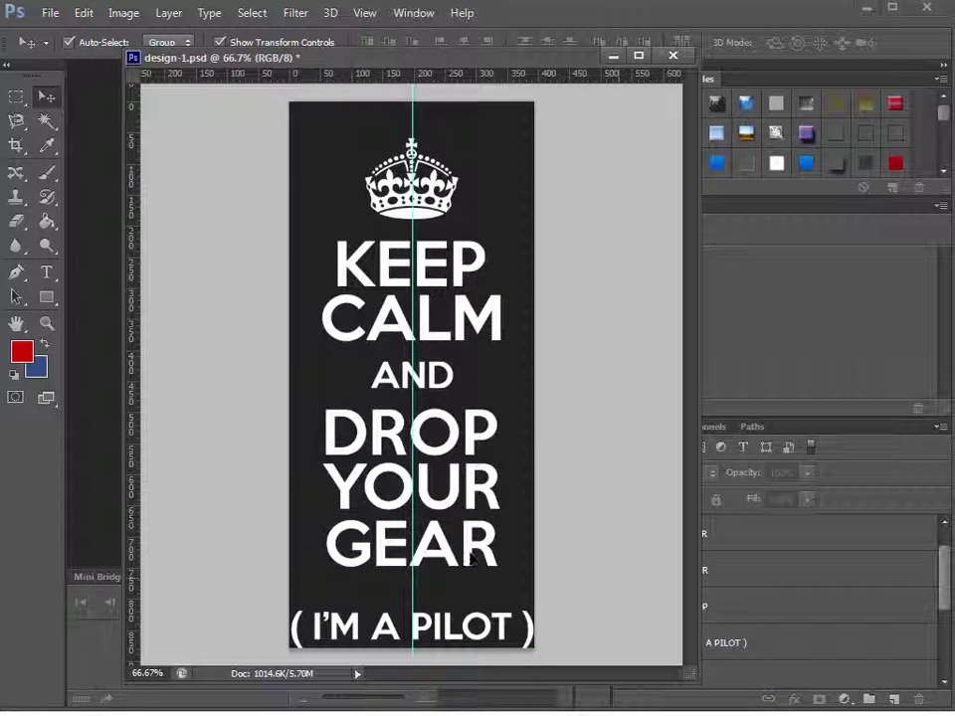
# Nudge YOUR slightly down and move ( I'M A PILOT ) up about 53 px so it sits beneath GEAR
pyautogui.click(478, 489)
pyautogui.click(586, 580)
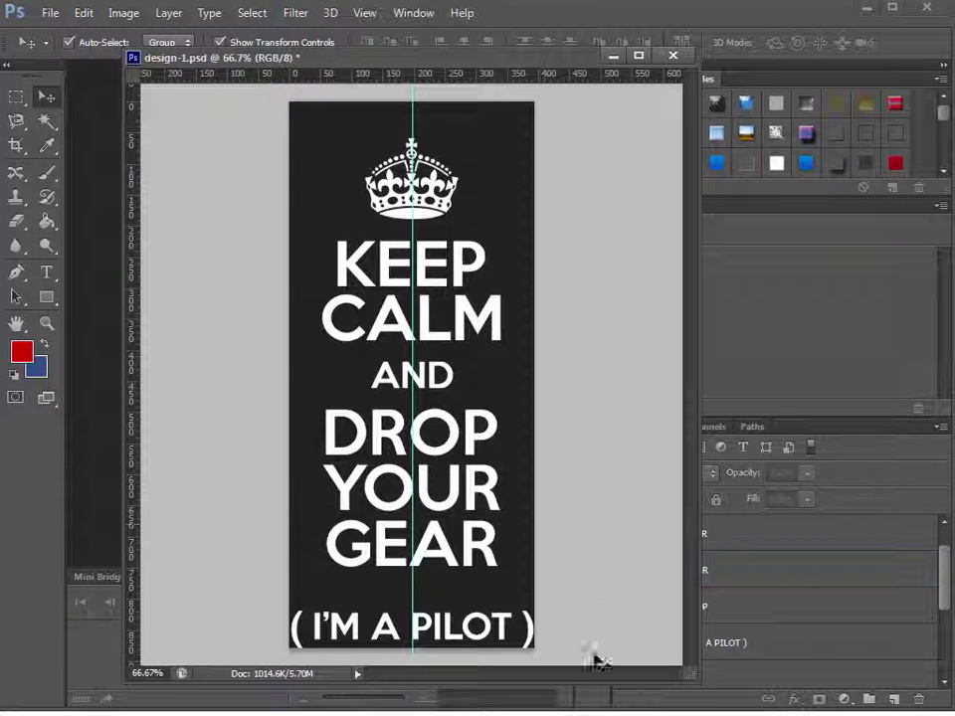
pyautogui.click(502, 634)
pyautogui.hotkey('shift', 'Up')
pyautogui.hotkey('shift', 'Up')
pyautogui.hotkey('shift', 'Up')
pyautogui.hotkey('shift', 'Up')
pyautogui.hotkey('shift', 'Up')
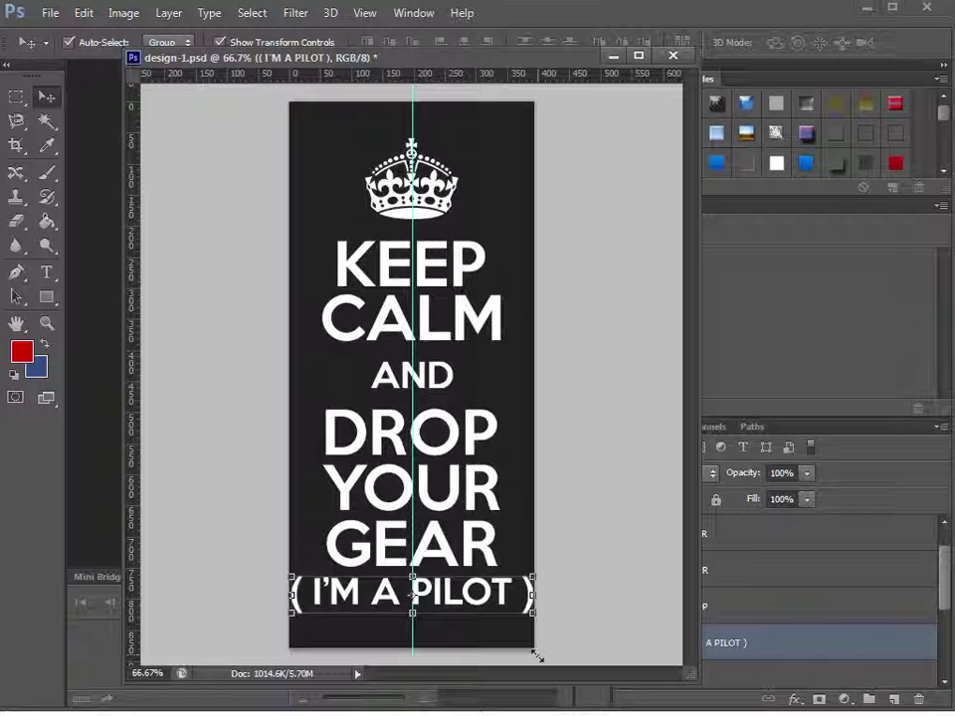
pyautogui.press('Up')
pyautogui.press('Up')
pyautogui.press('Up')
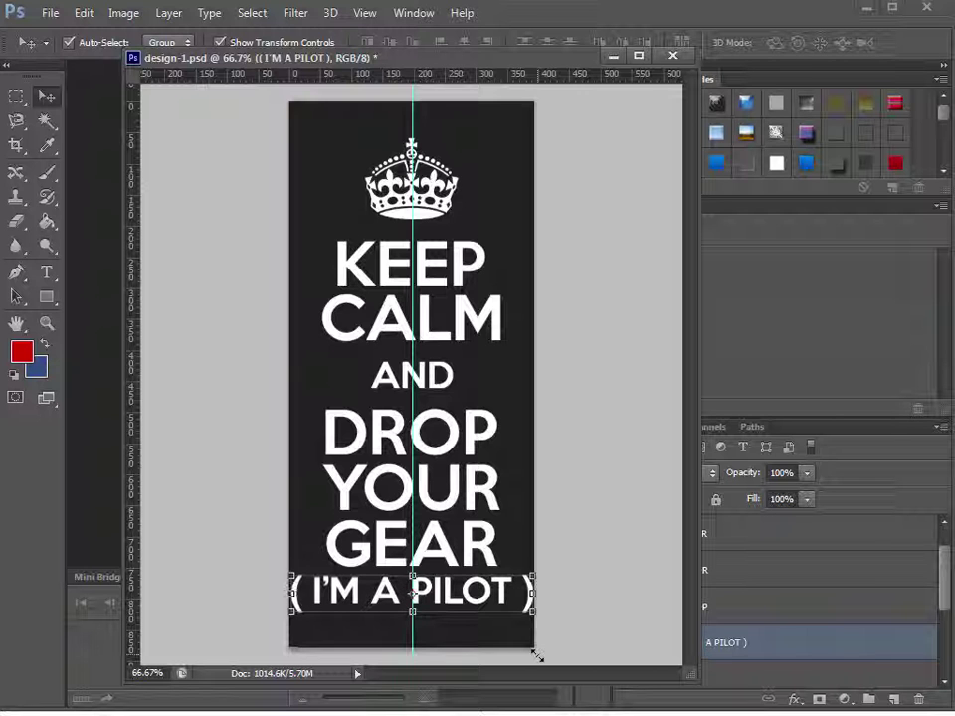
pyautogui.scroll(1, 820, 597)
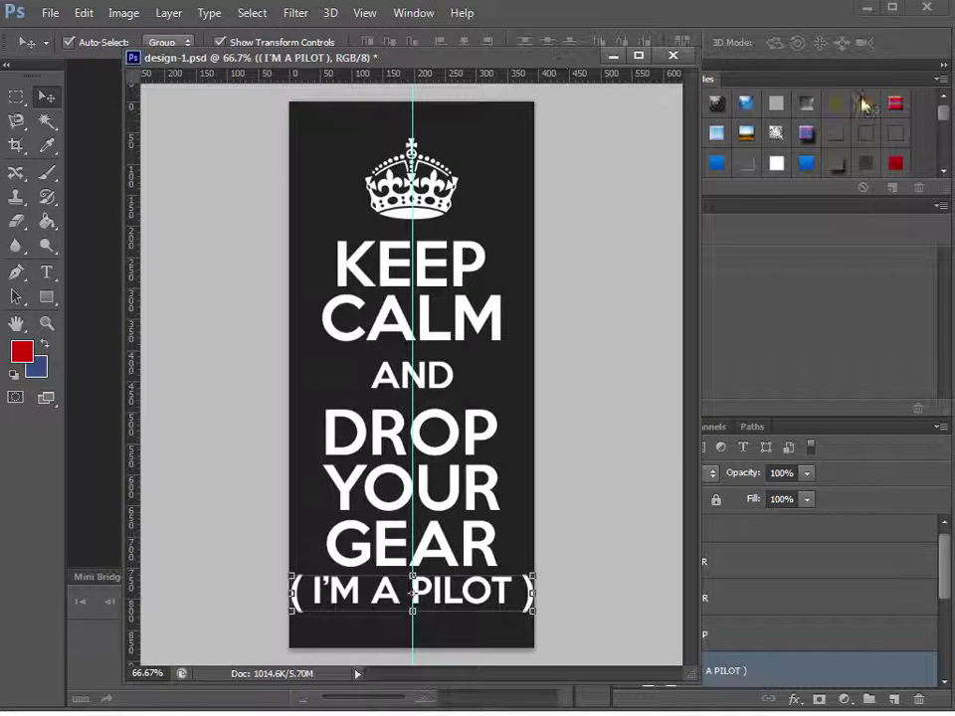
# Scale AND and ( I'M A PILOT ) down together to about 80%, and reposition them below CALM and GEAR
pyautogui.moveTo(565, 61); pyautogui.dragTo(629, 50)
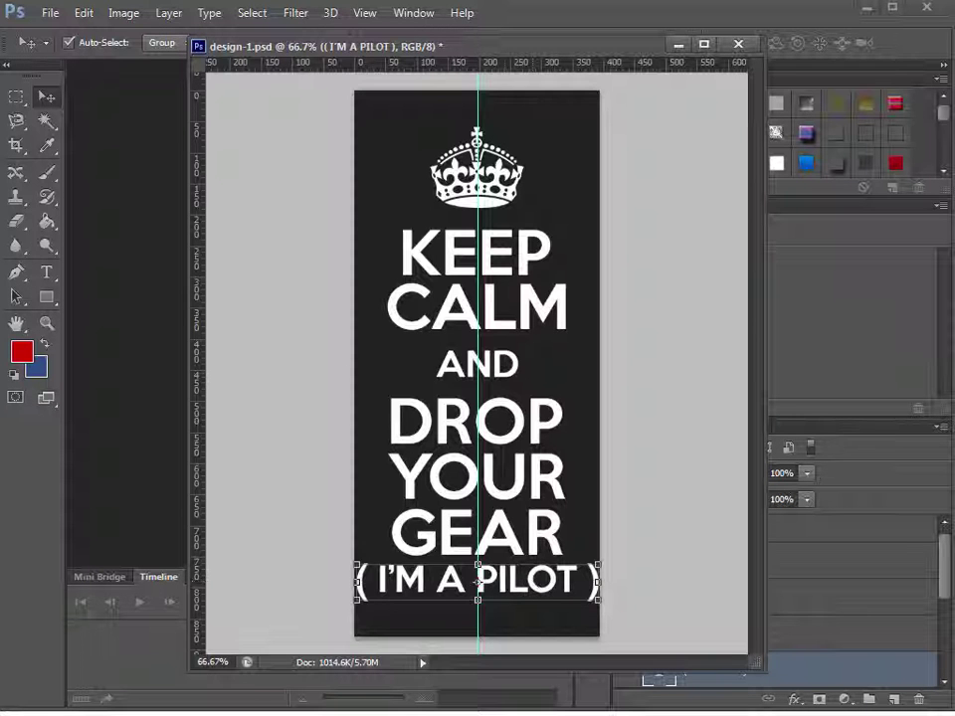
pyautogui.moveTo(299, 343); pyautogui.dragTo(771, 594)
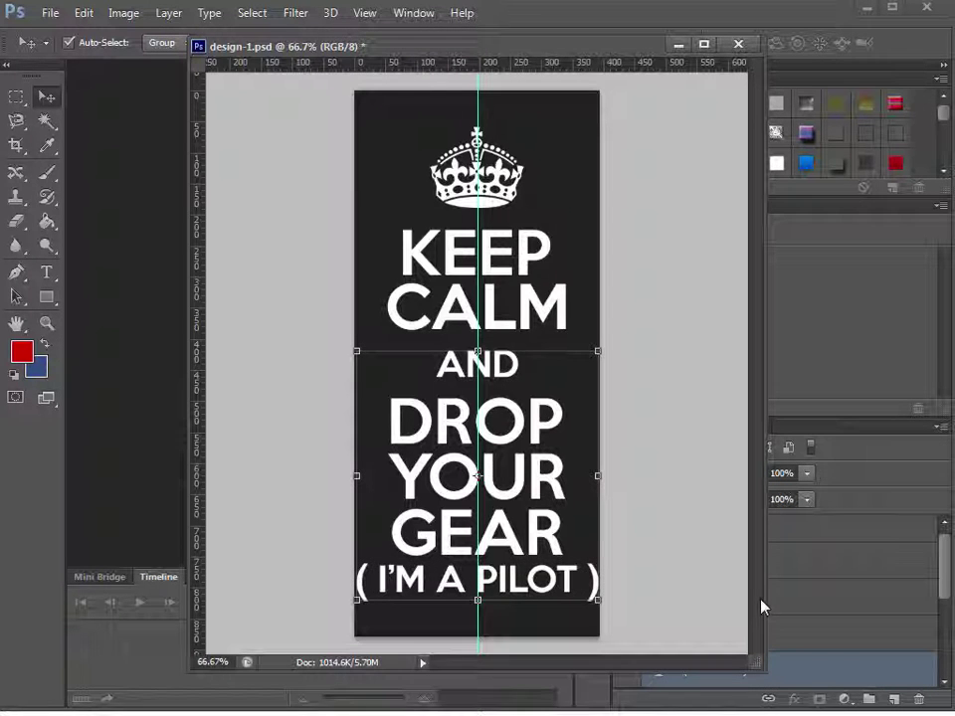
pyautogui.click(597, 601)
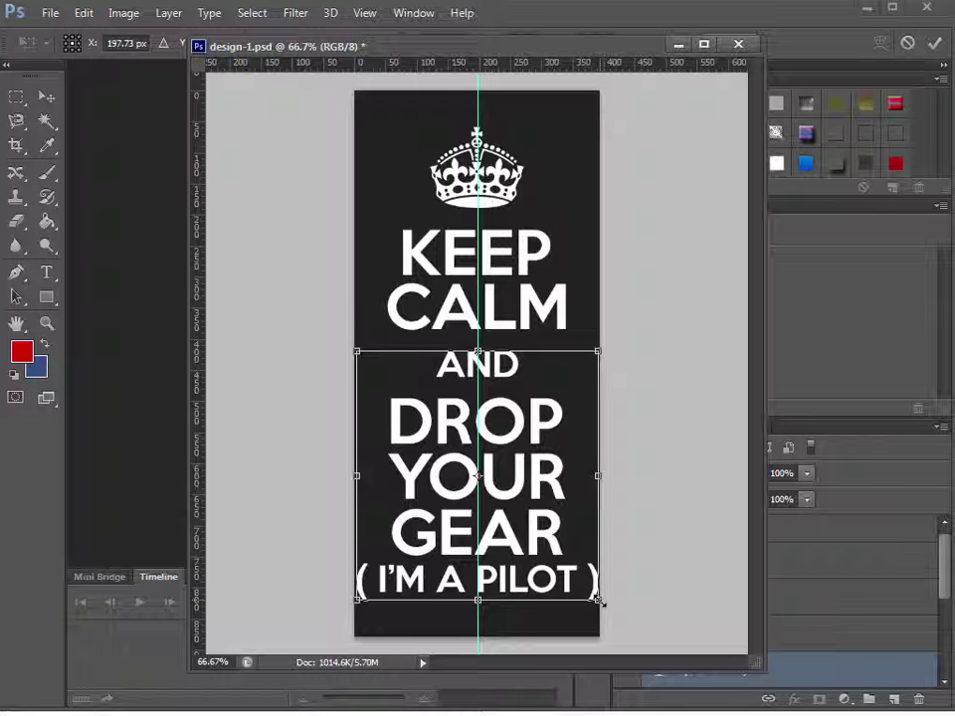
pyautogui.moveTo(598, 601); pyautogui.dragTo(573, 574)
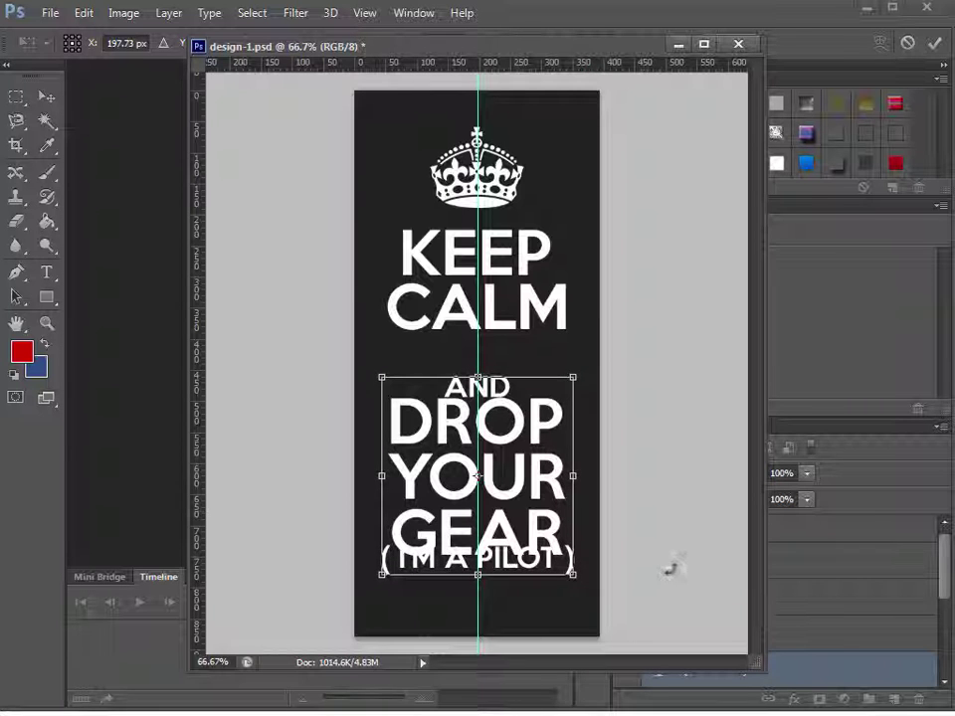
pyautogui.press('Return')
pyautogui.moveTo(497, 386); pyautogui.dragTo(495, 369)
pyautogui.moveTo(556, 567)
pyautogui.mouseDown()
pyautogui.moveTo(553, 589)
pyautogui.moveTo(550, 578)
pyautogui.mouseUp()
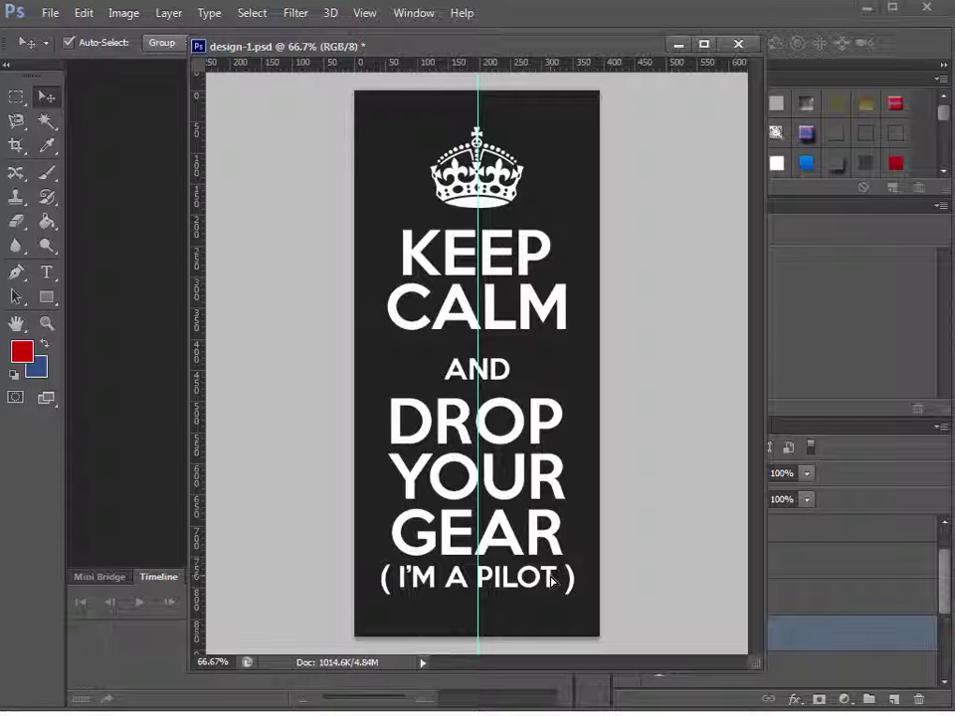
# Try to select the lower text lines together
pyautogui.moveTo(641, 628); pyautogui.dragTo(453, 422)
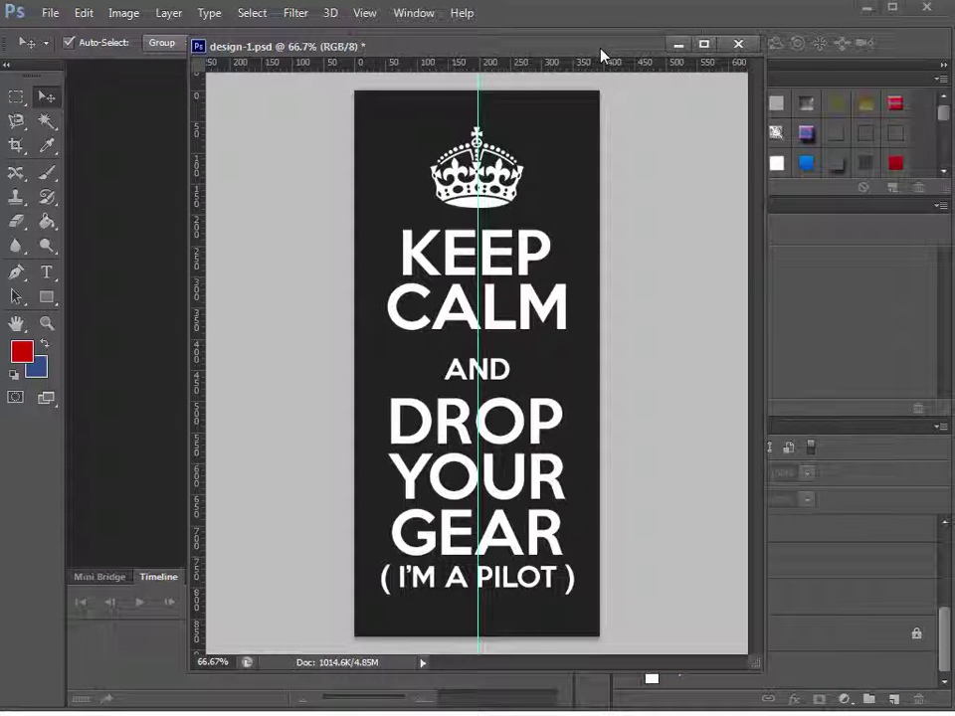
pyautogui.moveTo(601, 48); pyautogui.dragTo(490, 52)
pyautogui.click(652, 672)
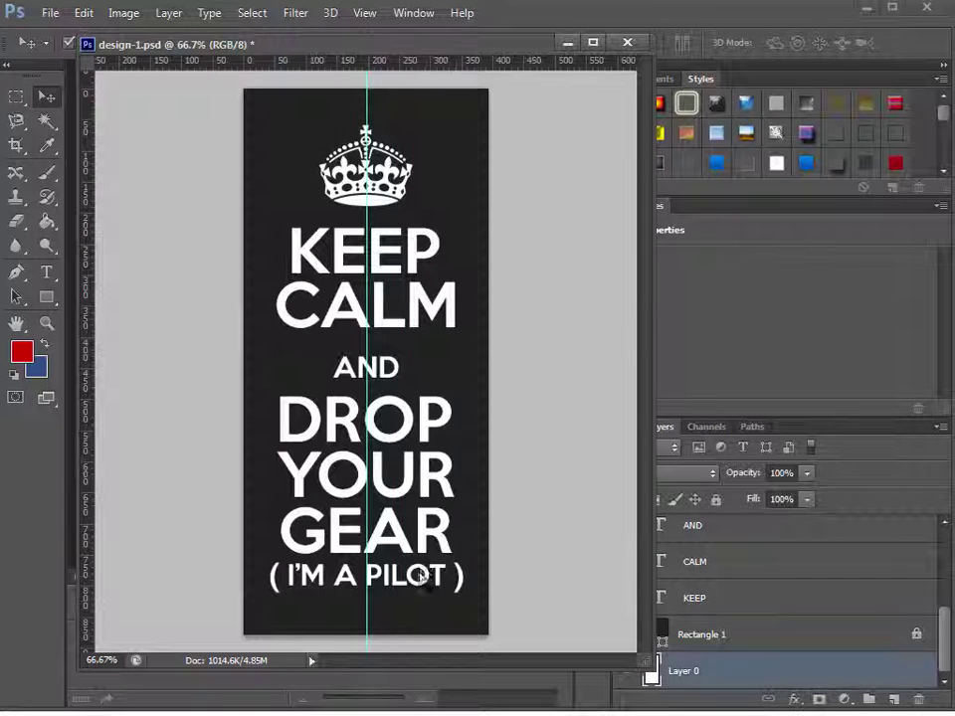
pyautogui.moveTo(276, 281); pyautogui.dragTo(524, 590)
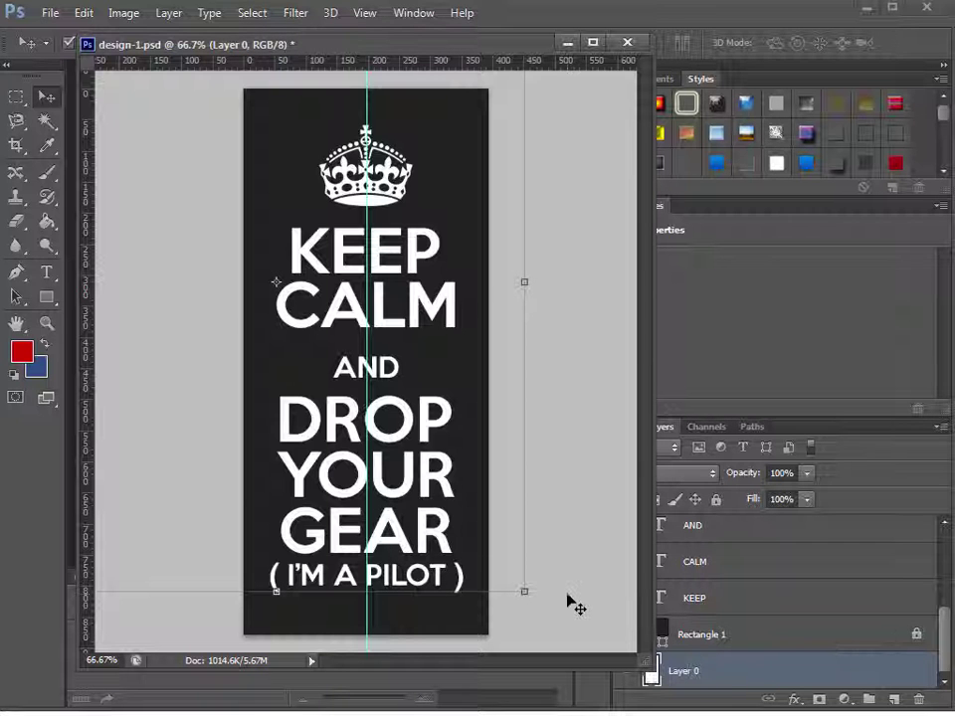
# Move the word AND up about 20 px closer to CALM
pyautogui.click(459, 575)
pyautogui.keyDown('shift'); pyautogui.click(279, 373); pyautogui.keyUp('shift')
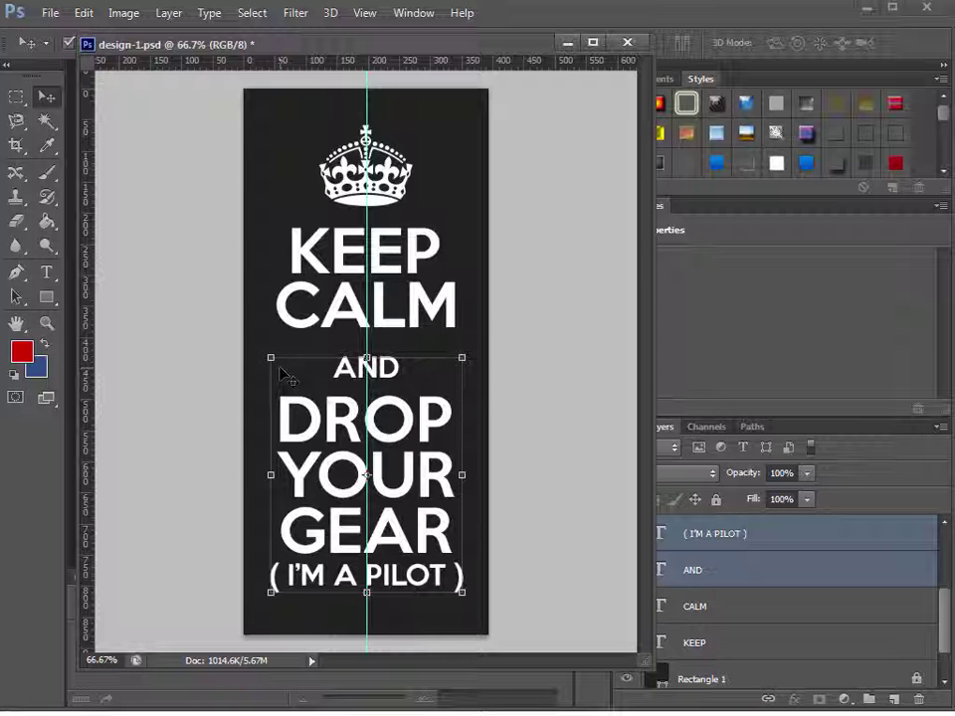
pyautogui.hotkey('shift', 'Up')
pyautogui.hotkey('shift', 'Up')
# Move DROP, YOUR, GEAR and ( I'M A PILOT ) up together closer to AND, and lower ( I'M A PILOT ) by 10 px
pyautogui.moveTo(482, 599); pyautogui.dragTo(365, 408)
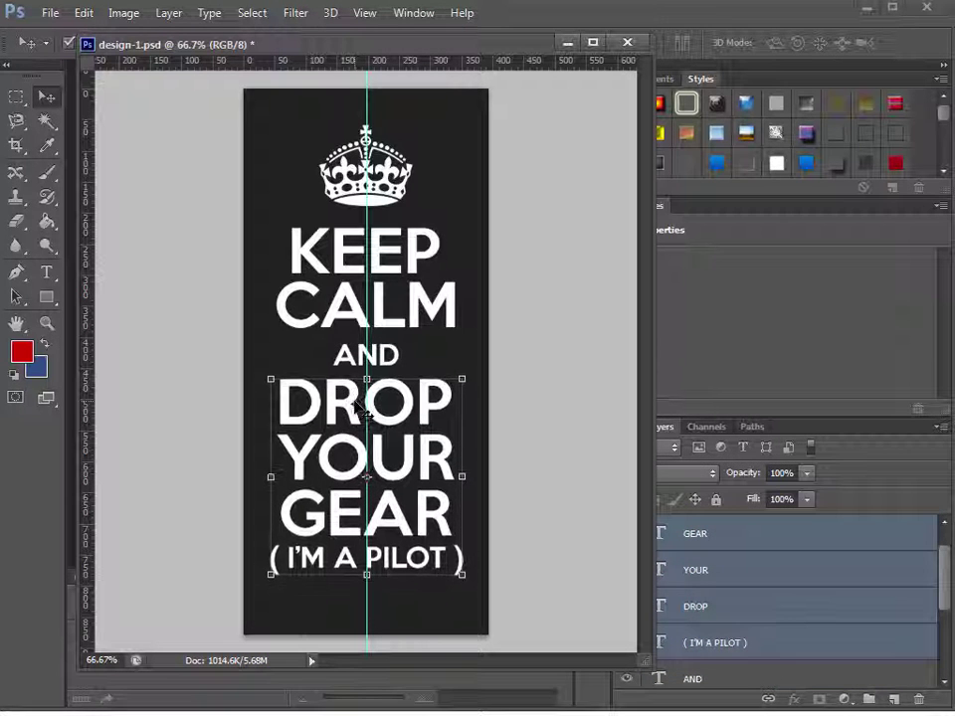
pyautogui.moveTo(603, 588); pyautogui.dragTo(464, 583)
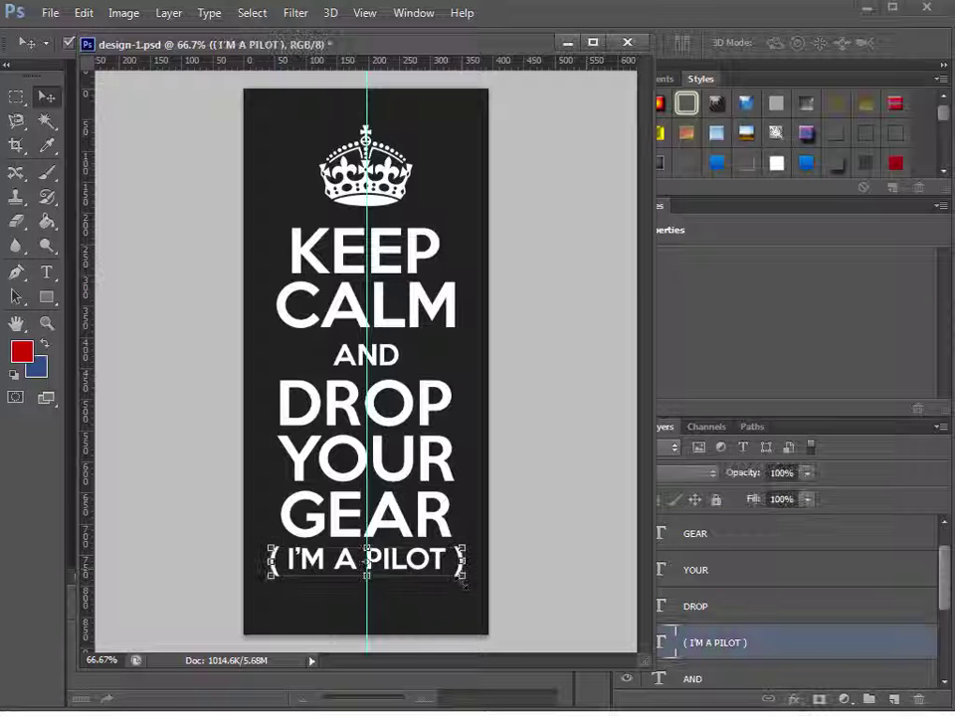
pyautogui.hotkey('shift', 'Down')
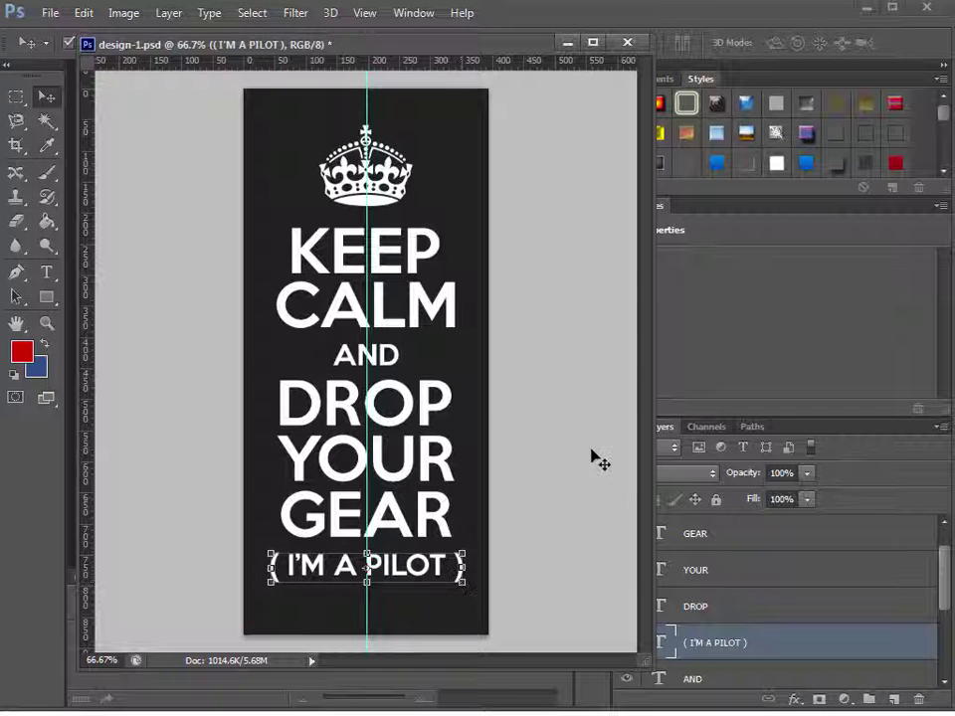
# Crop the canvas tightly around the crown and text on all four sides, to about 310 by 750 px
pyautogui.click(16, 147)
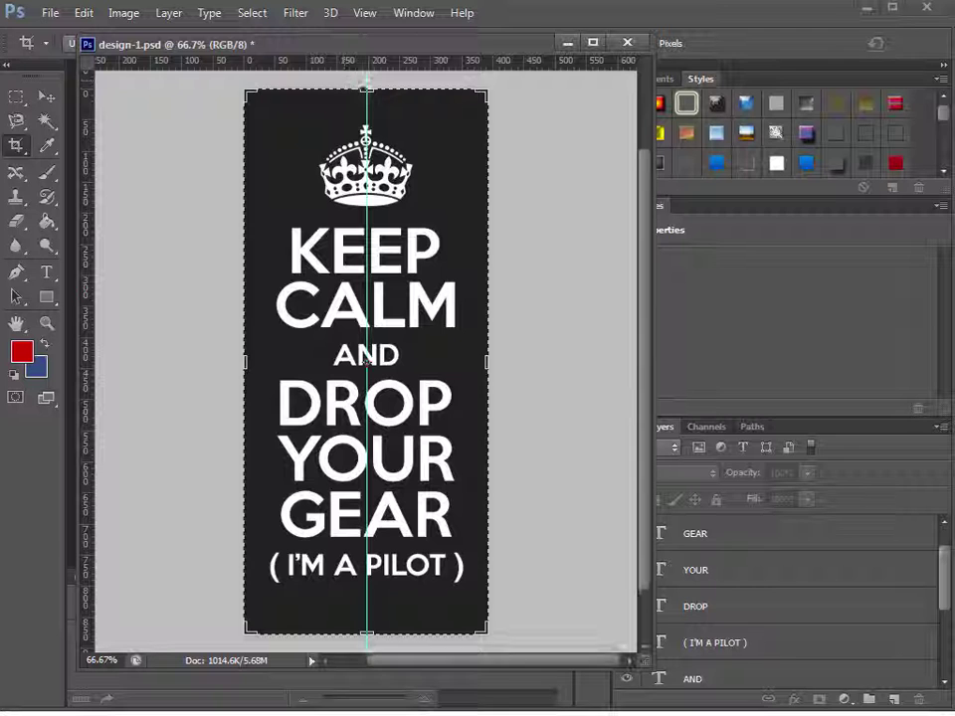
pyautogui.moveTo(366, 90); pyautogui.dragTo(366, 117)
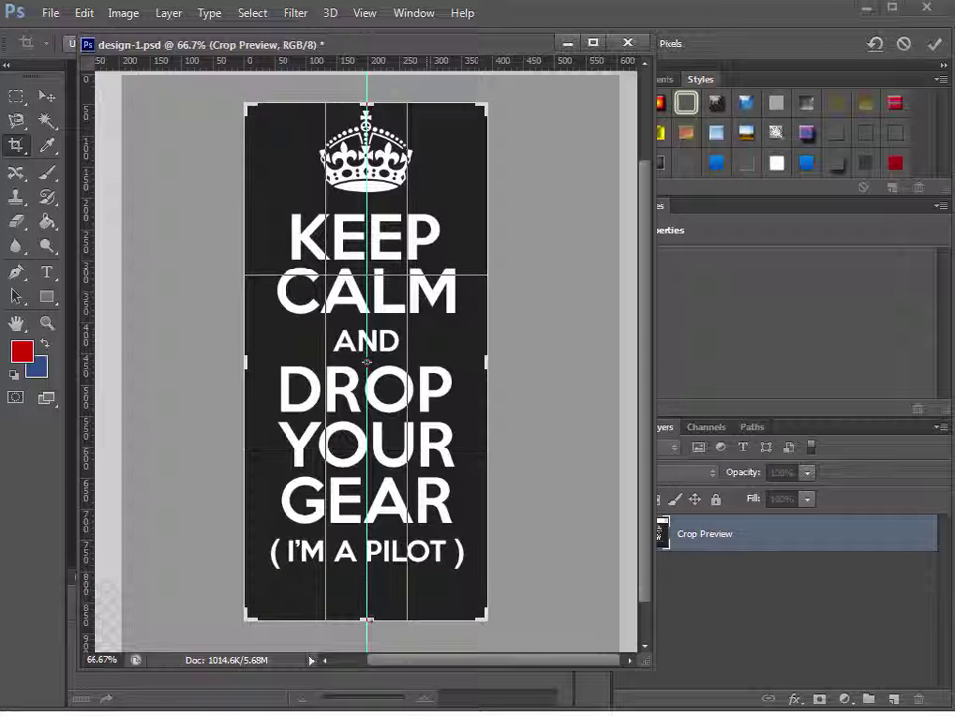
pyautogui.moveTo(367, 618); pyautogui.dragTo(367, 594)
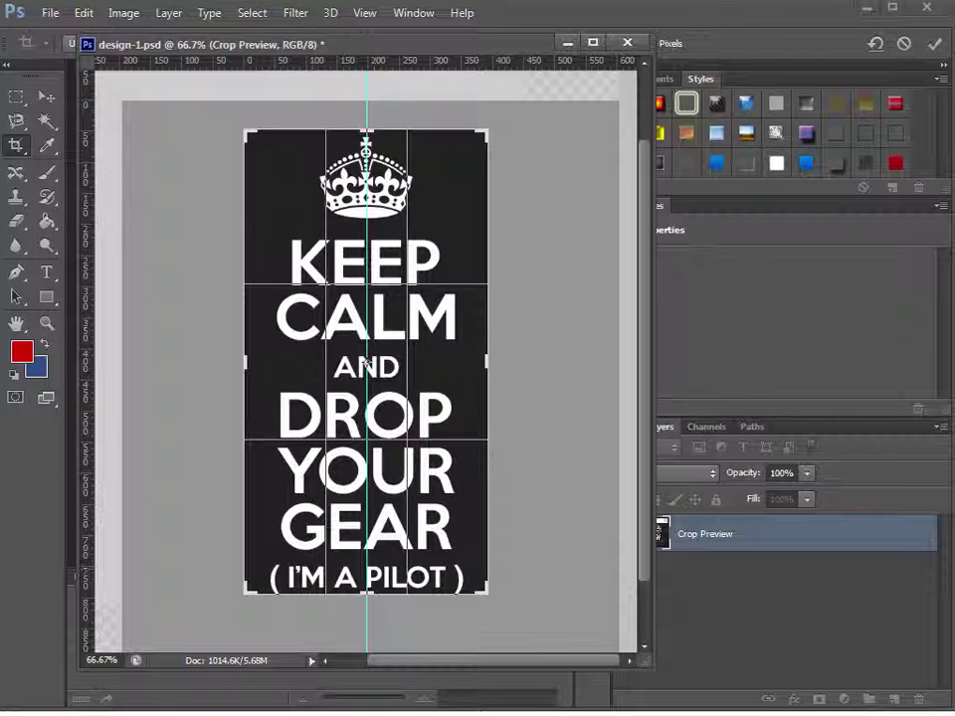
pyautogui.moveTo(245, 362); pyautogui.dragTo(257, 362)
pyautogui.moveTo(476, 362); pyautogui.dragTo(453, 360)
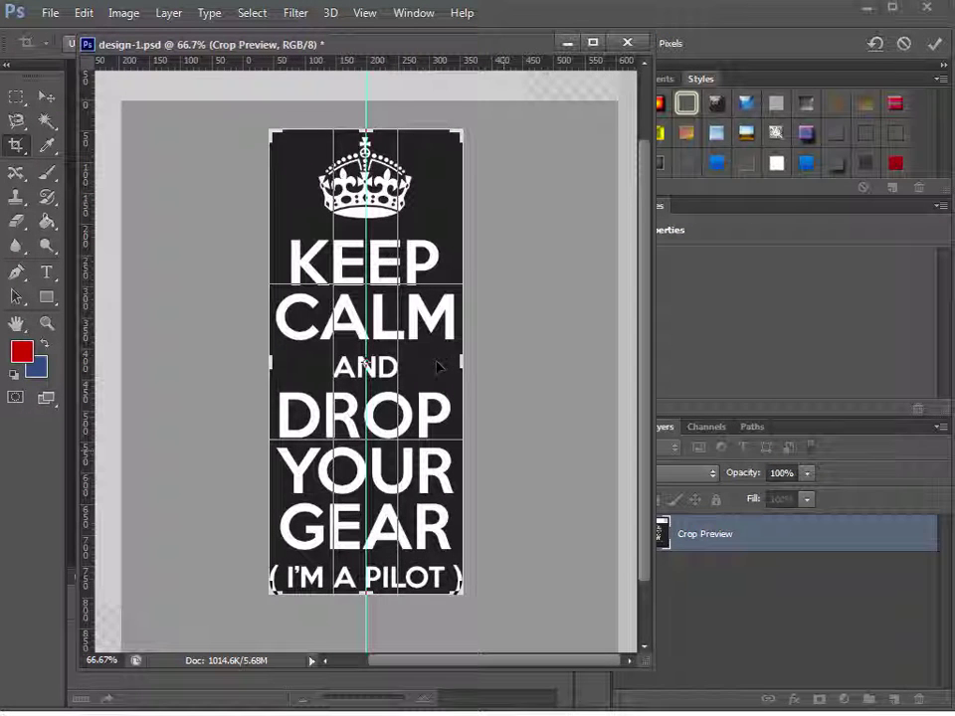
pyautogui.press('Return')
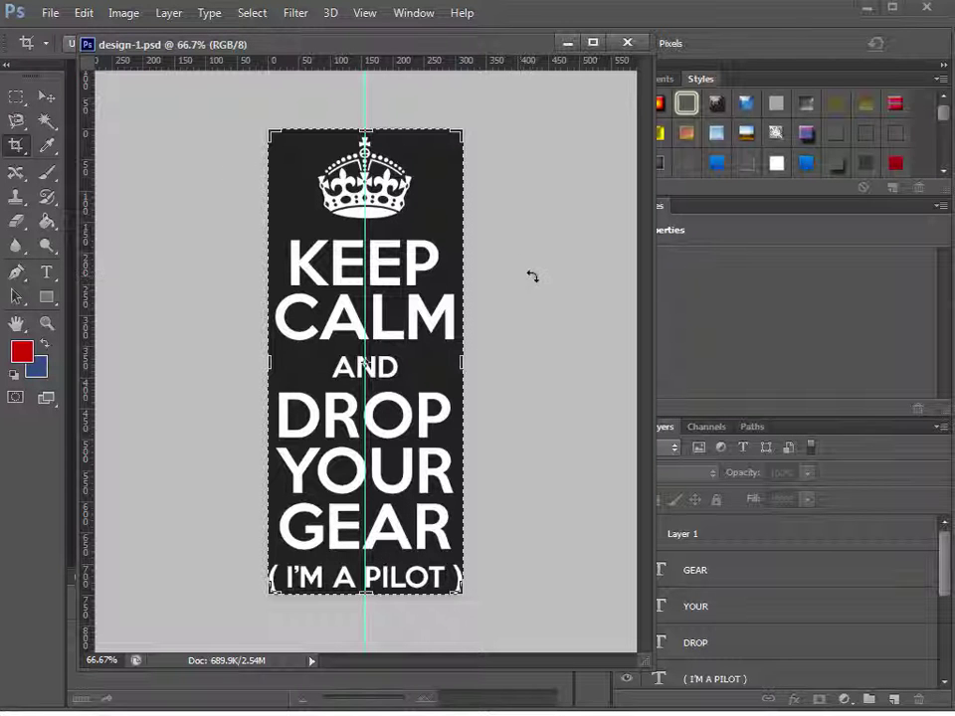
pyautogui.click(45, 98)
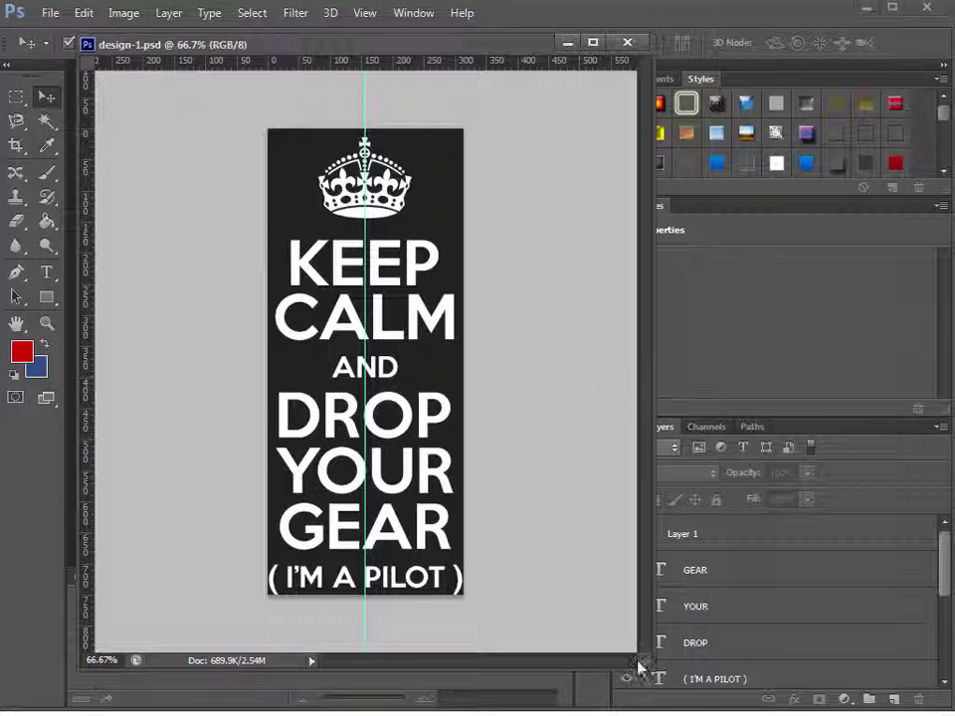
# Shrink the document window to uncover the layer list and hide the dark Rectangle 1 background layer
pyautogui.moveTo(636, 662); pyautogui.dragTo(493, 628)
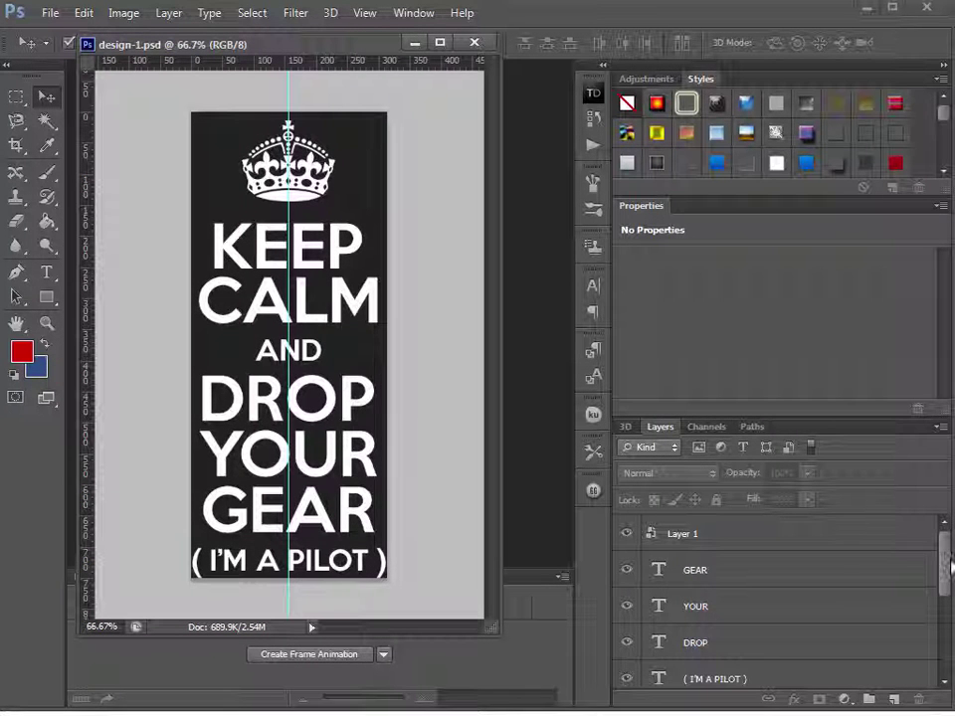
pyautogui.scroll(-3, 946, 652)
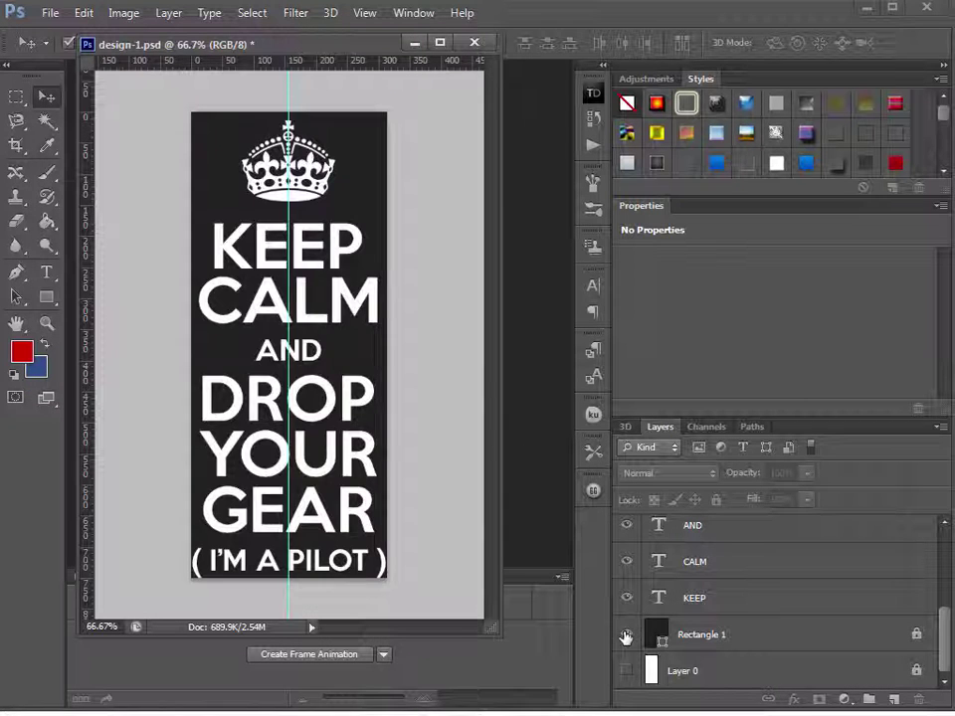
pyautogui.click(625, 633)
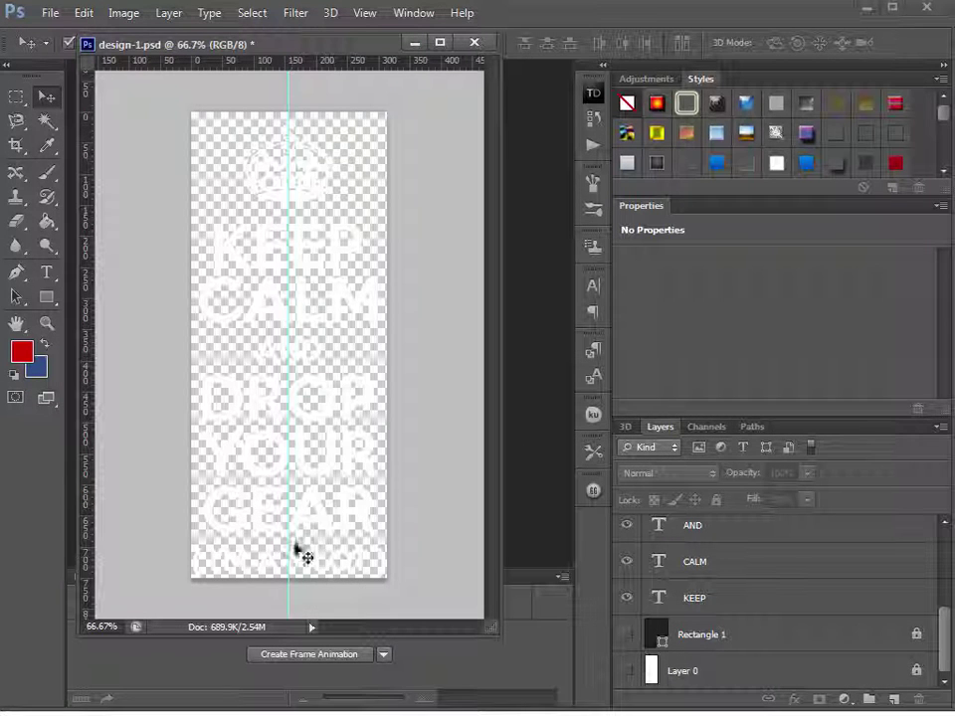
pyautogui.click(628, 637)
pyautogui.click(627, 637)
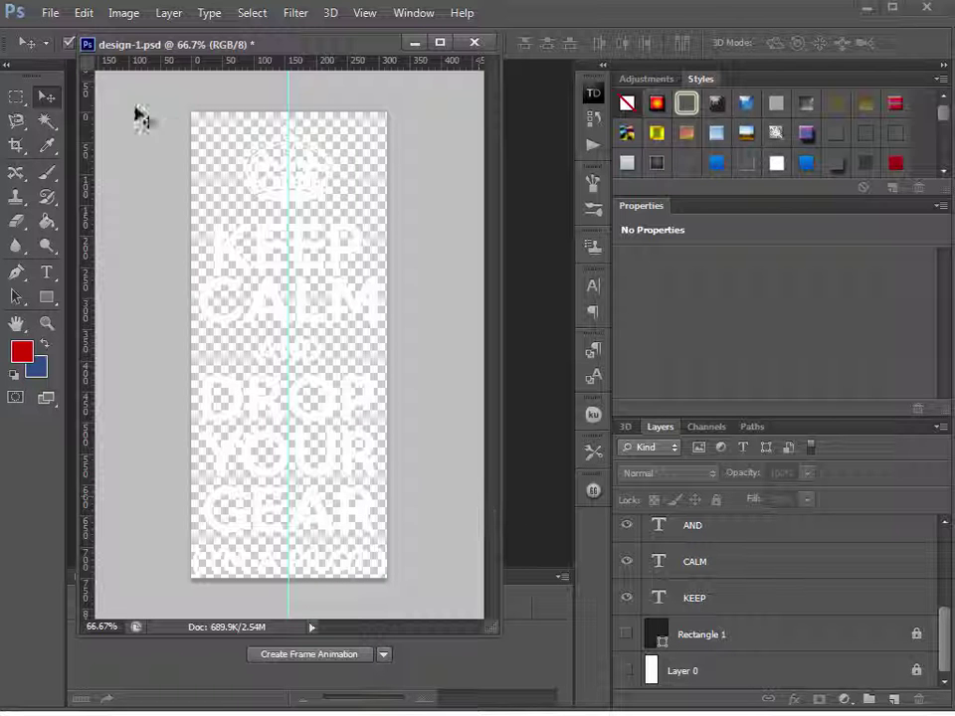
# Save a PNG copy of the design as design-2.png in the Pilots folder, with Smallest / Slow compression and no interlacing
pyautogui.click(47, 12)
pyautogui.click(96, 239)
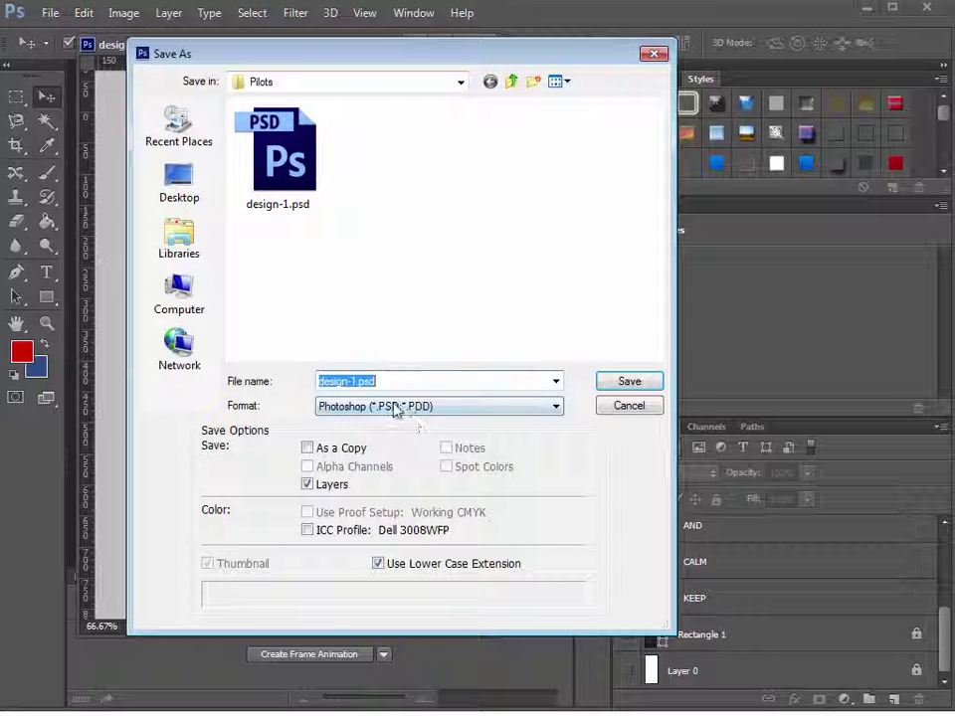
pyautogui.click(393, 410)
pyautogui.click(406, 633)
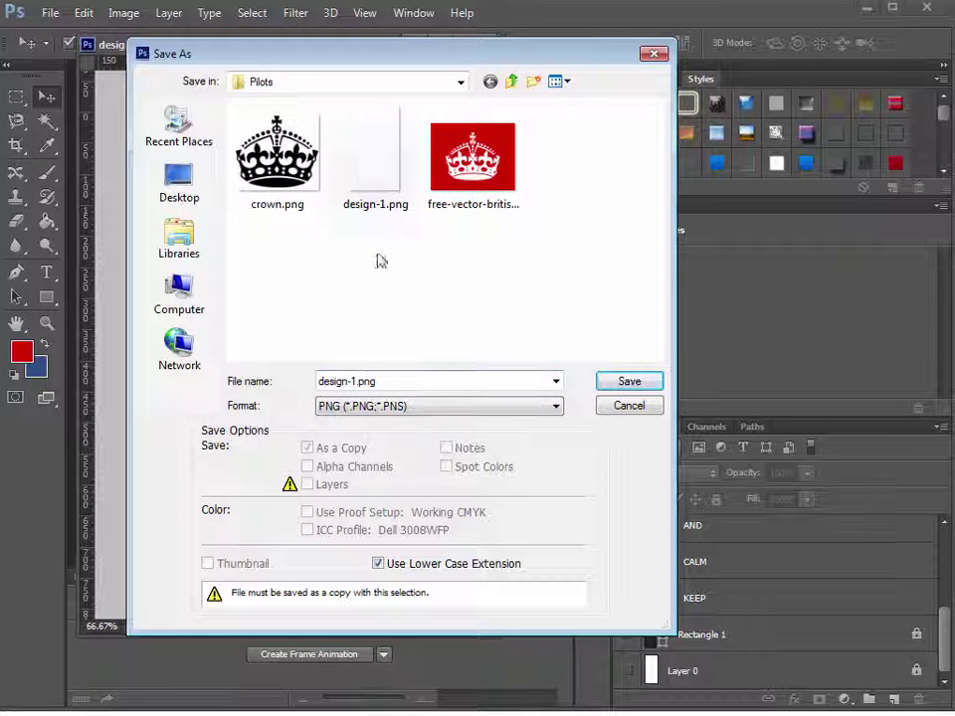
pyautogui.doubleClick(356, 380)
pyautogui.press('Right')
pyautogui.press('Left')
pyautogui.press('Left')
pyautogui.press('Left')
pyautogui.press('Left')
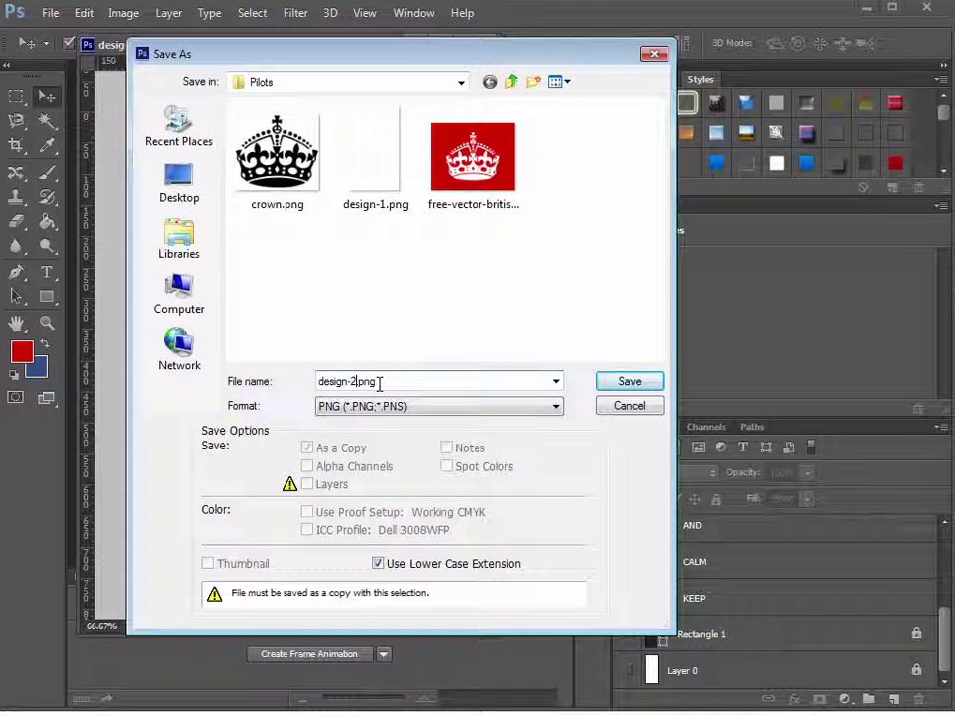
pyautogui.click(617, 381)
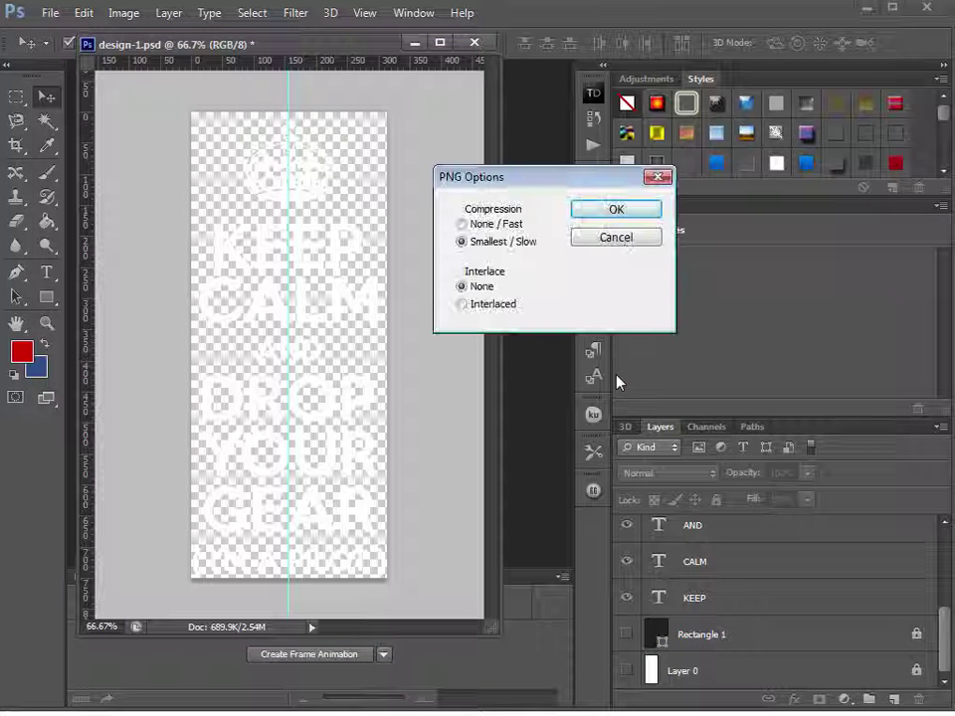
pyautogui.click(615, 210)
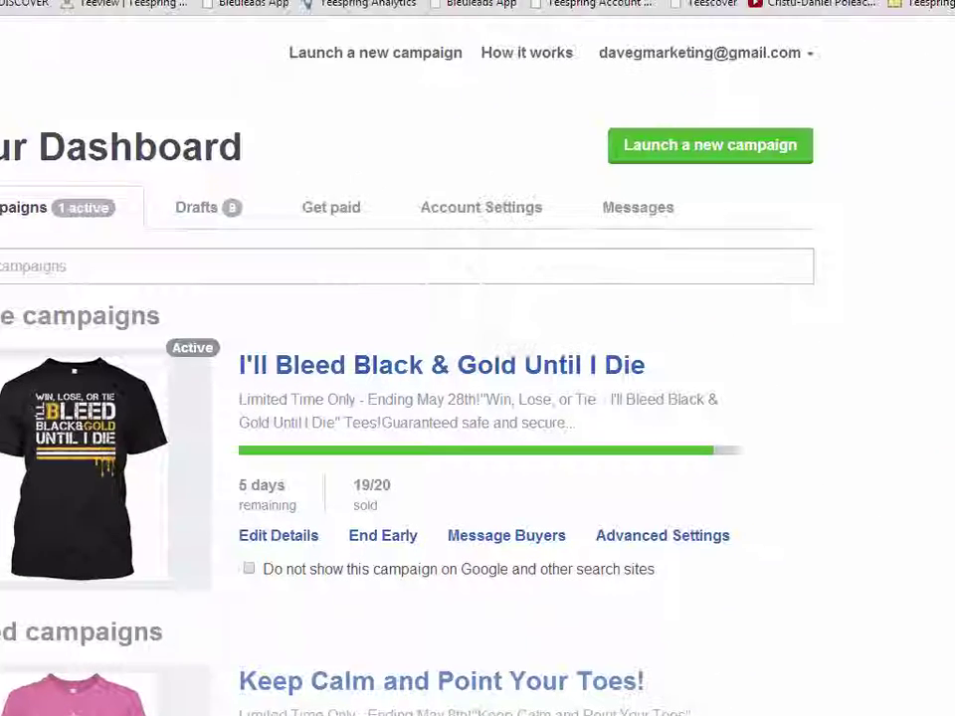
# Switch to the Teespring dashboard, launch a new campaign and set the Hanes Tagless Tee to dark navy
pyautogui.click(669, 149)
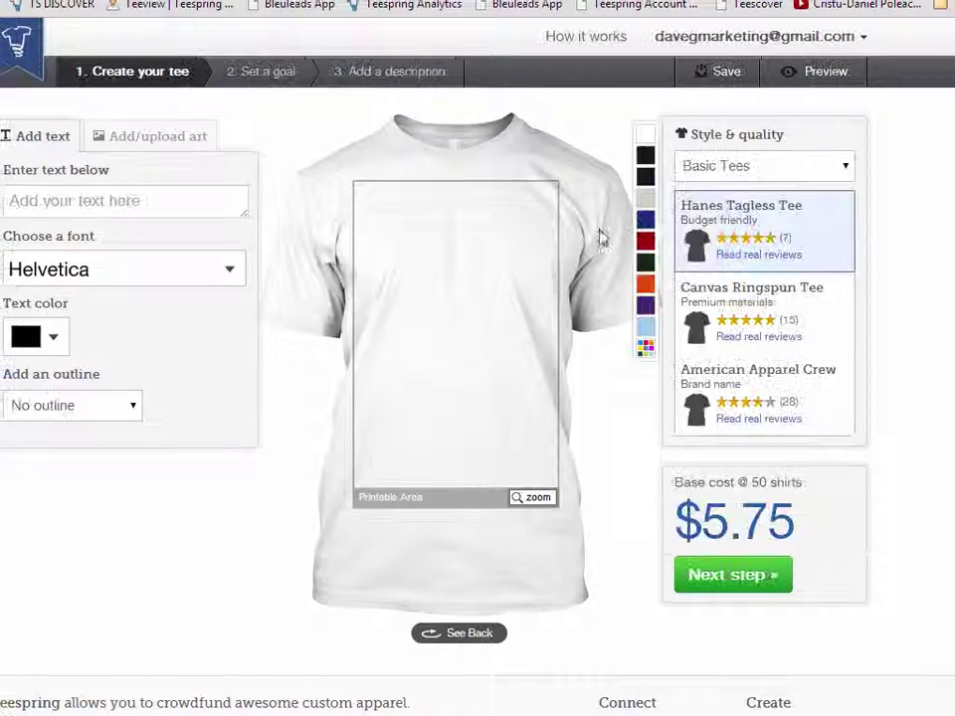
pyautogui.click(644, 162)
pyautogui.click(645, 177)
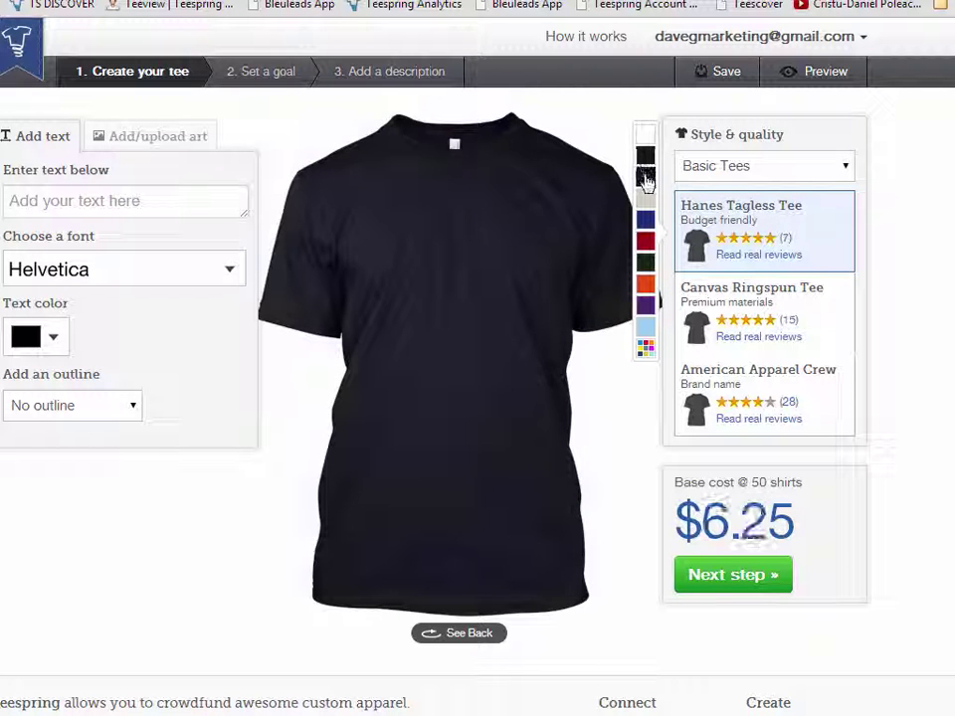
# Upload design-2.png as the shirt's artwork, declining the RoboForm offer to save the account
pyautogui.click(147, 138)
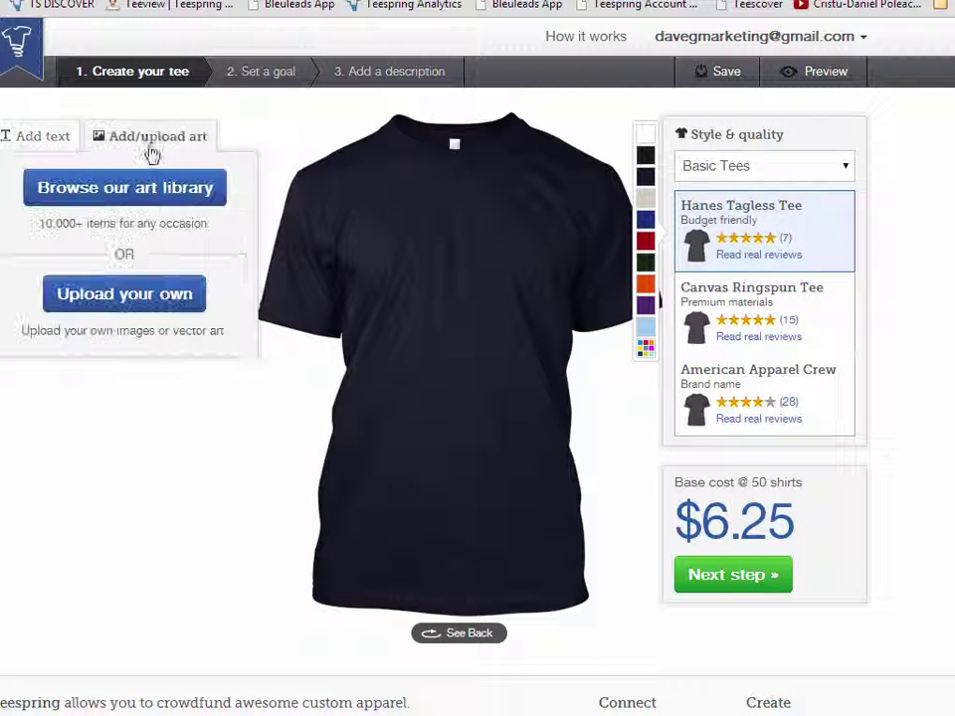
pyautogui.click(140, 295)
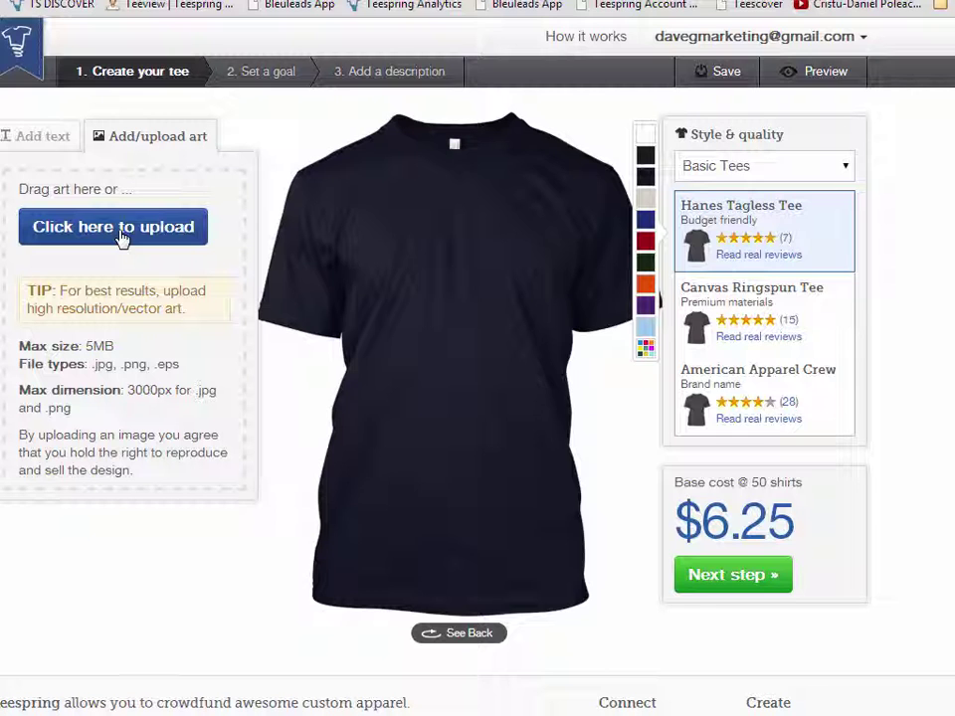
pyautogui.click(122, 237)
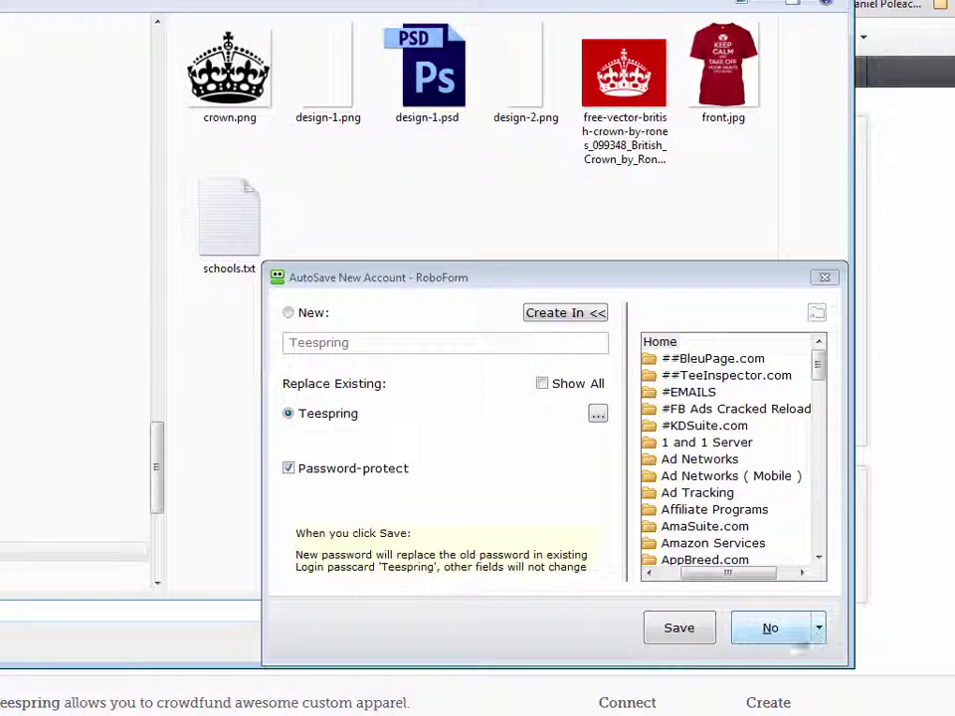
pyautogui.click(802, 638)
pyautogui.doubleClick(527, 97)
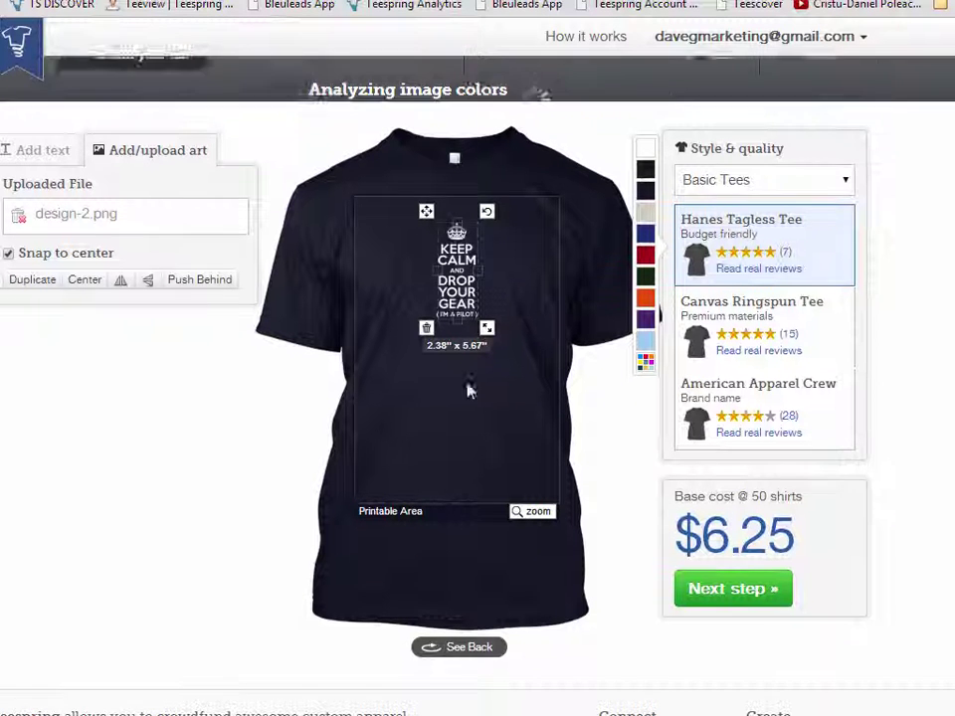
# Enlarge the KEEP CALM design across the shirt's chest, keep it horizontally centered, and deselect it
pyautogui.moveTo(458, 284); pyautogui.dragTo(518, 433)
pyautogui.moveTo(486, 313); pyautogui.dragTo(489, 386)
pyautogui.click(457, 557)
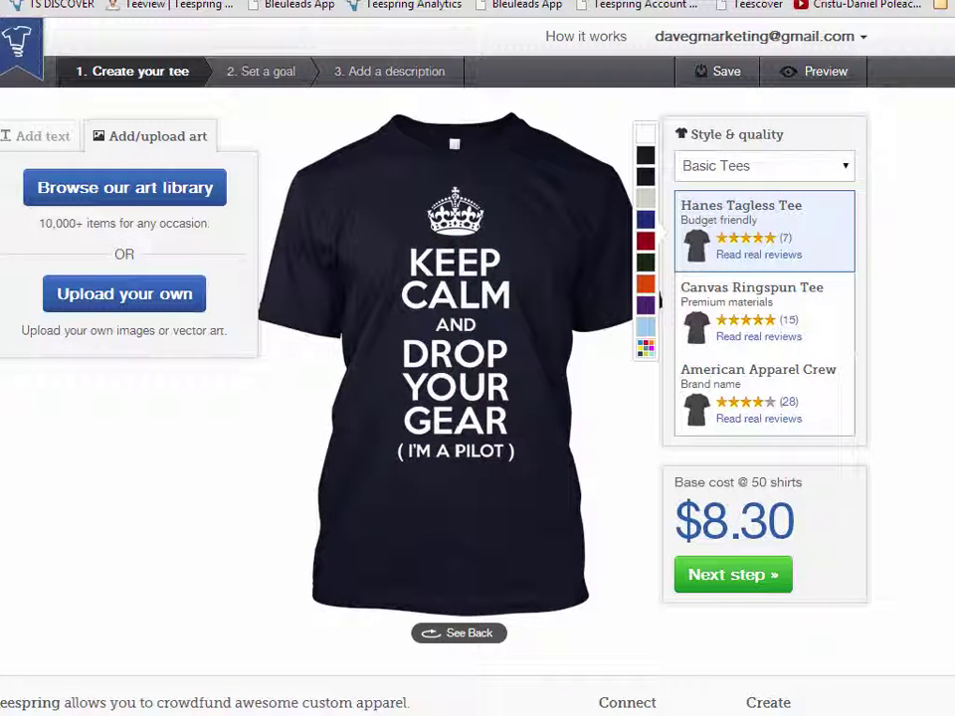